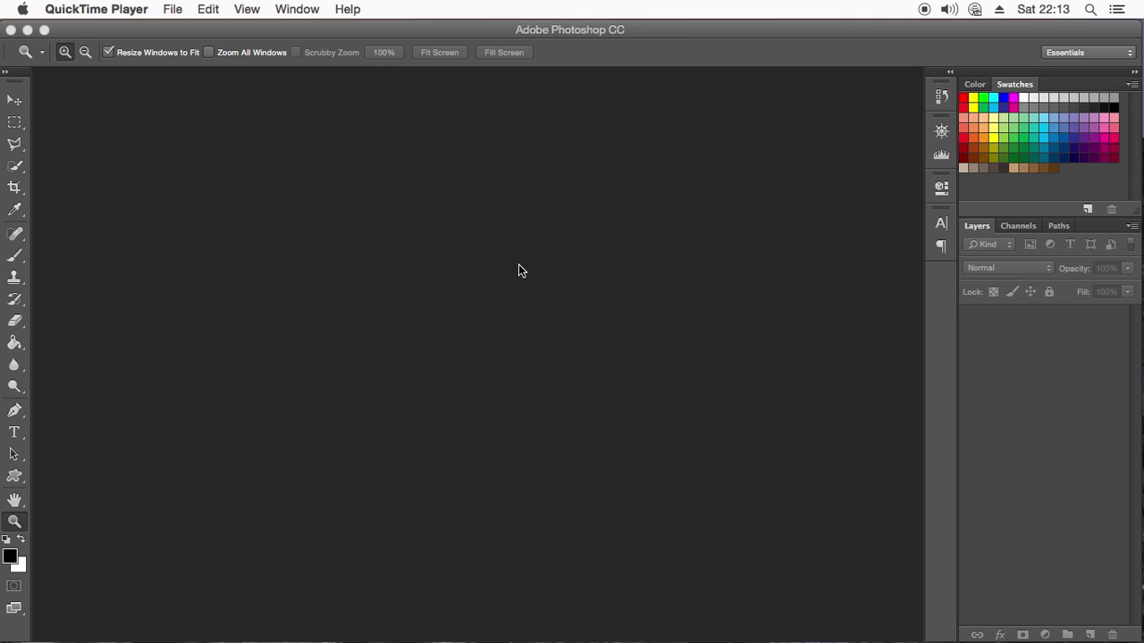
# Minimize the empty Photoshop window so the desktop shows
pyautogui.click(509, 274)
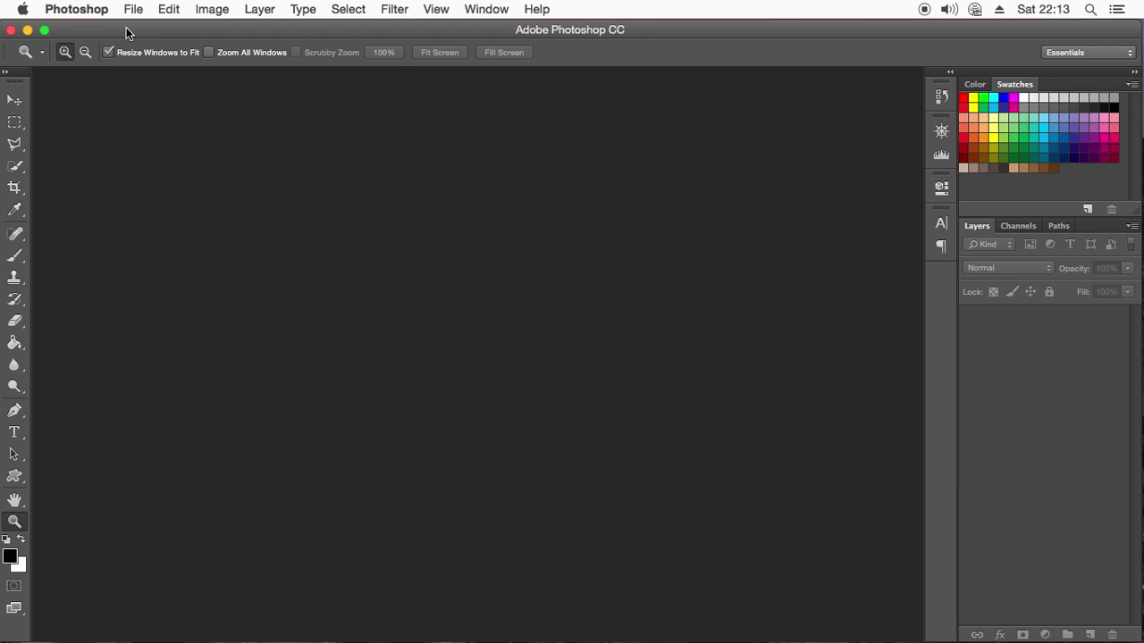
pyautogui.click(28, 33)
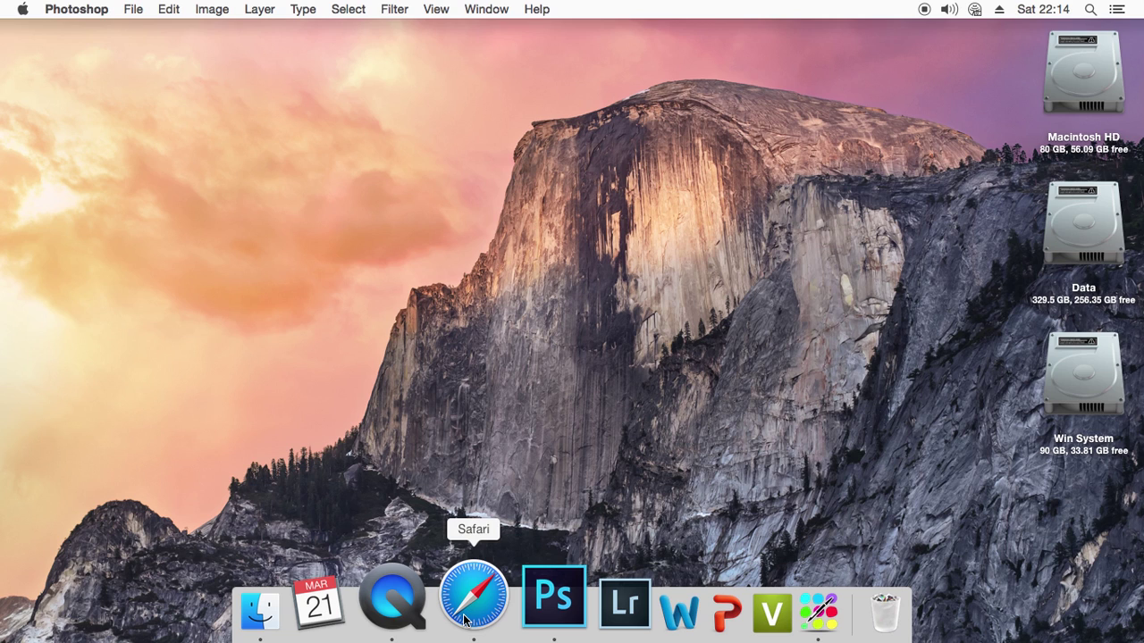
# Bring up Safari and open a new browser window
pyautogui.click(464, 619)
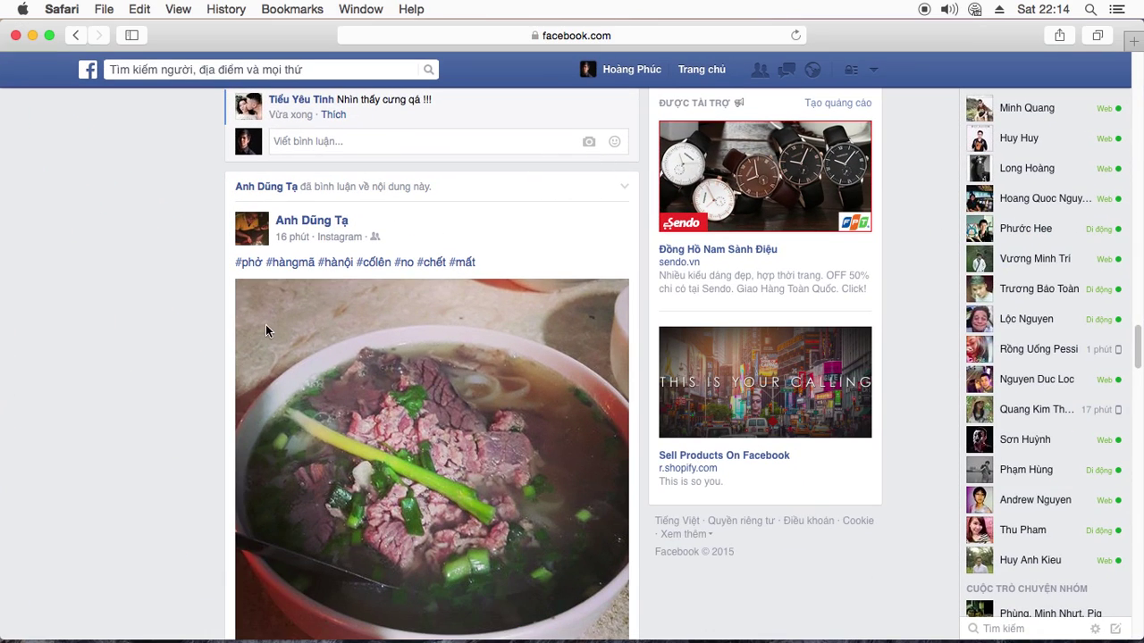
pyautogui.scroll(-3, 1140, 330)
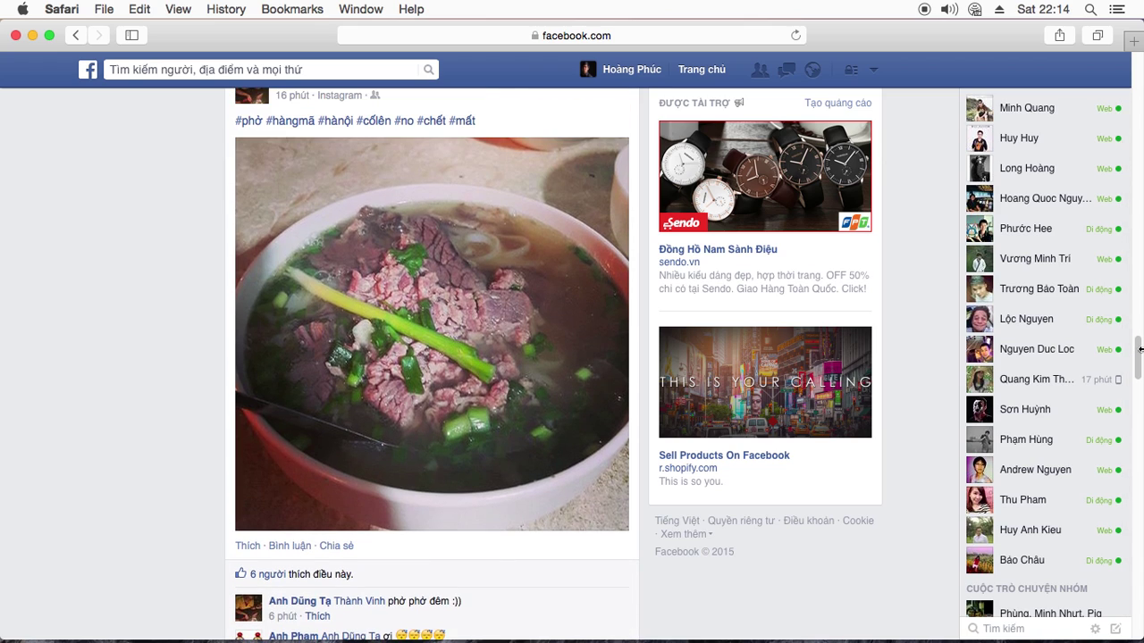
pyautogui.click(101, 10)
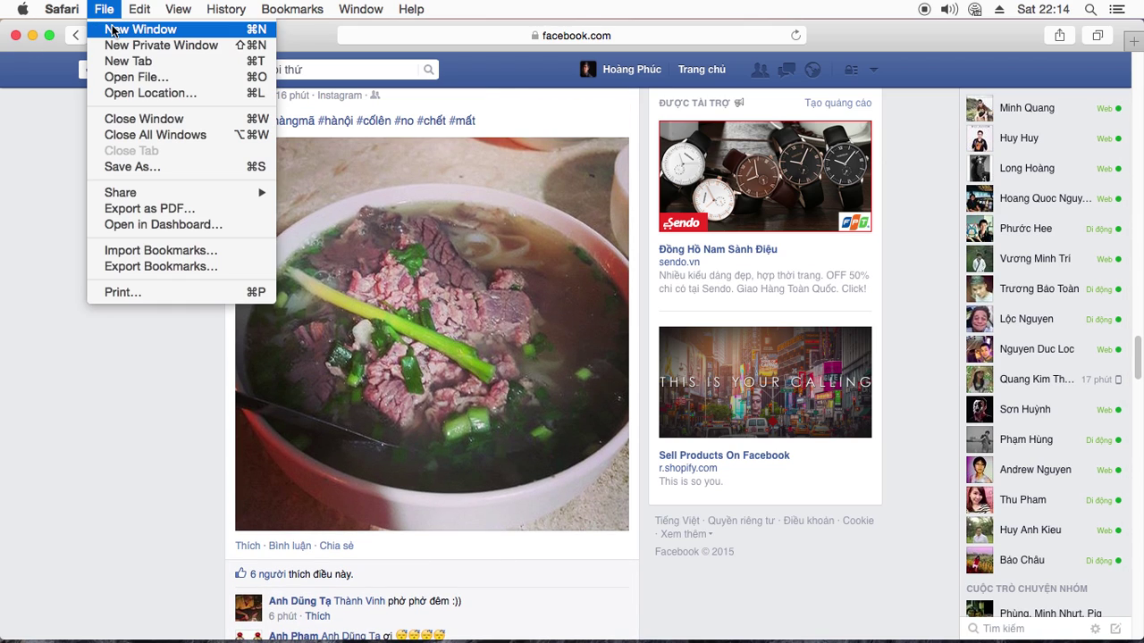
pyautogui.click(119, 29)
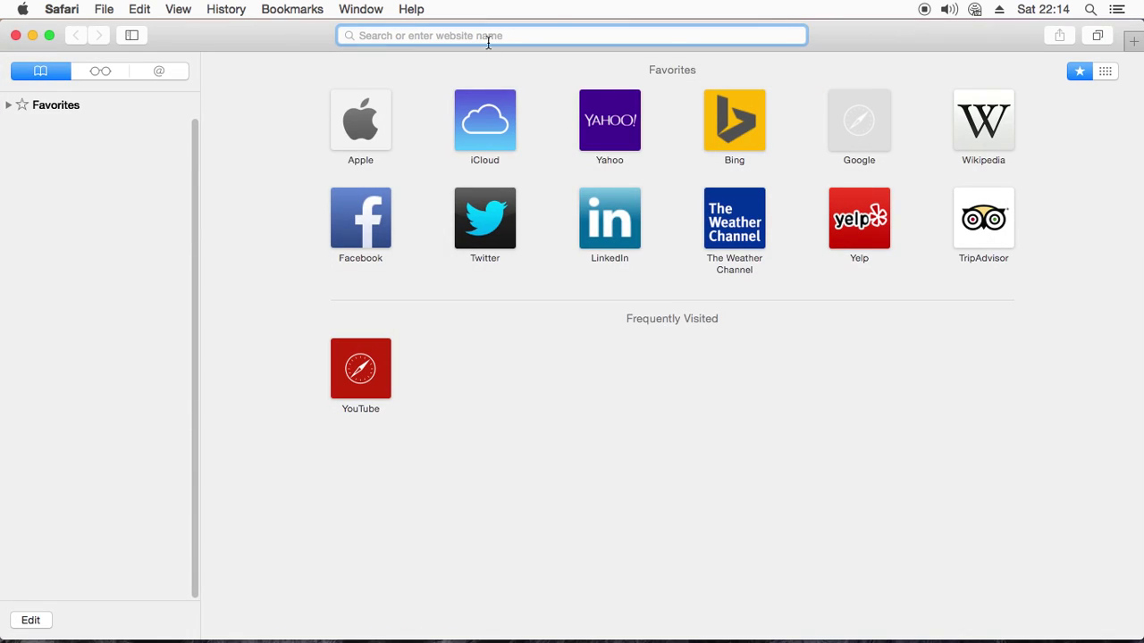
# Load google.com and search for 'photography logo'
pyautogui.write('g')
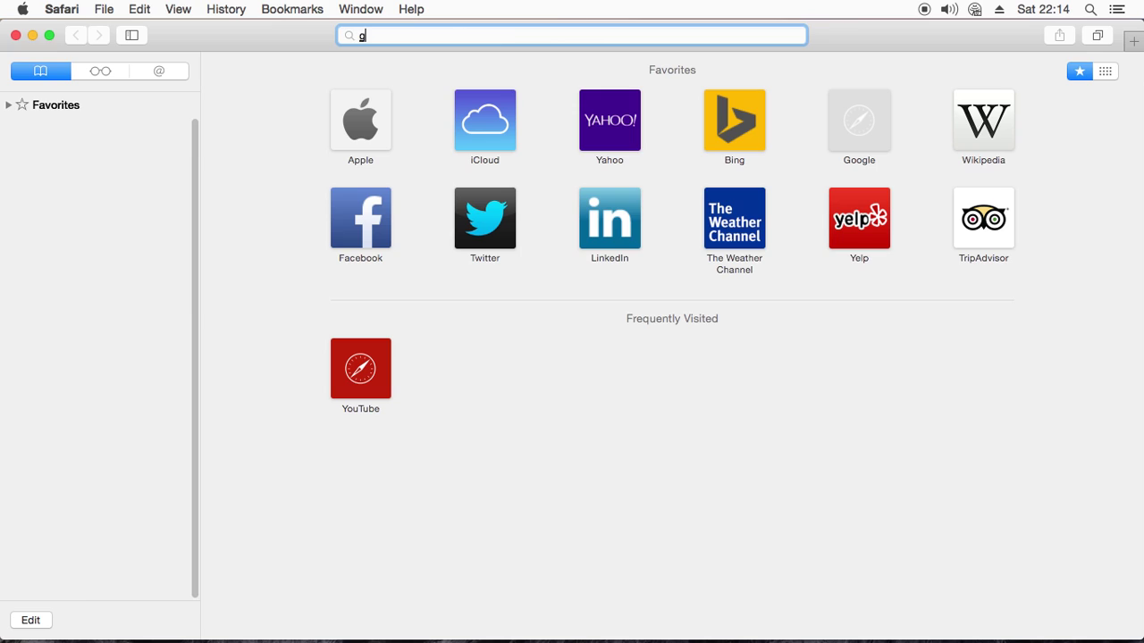
pyautogui.write('oogle')
pyautogui.press('Down')
pyautogui.press('Down')
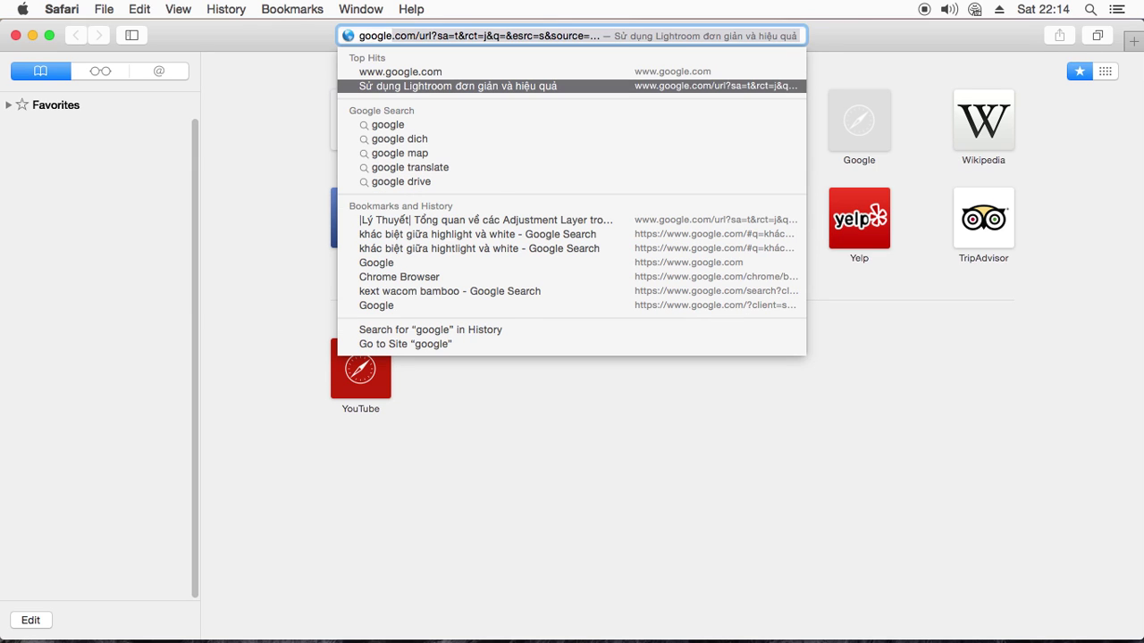
pyautogui.press('Up')
pyautogui.press('Return')
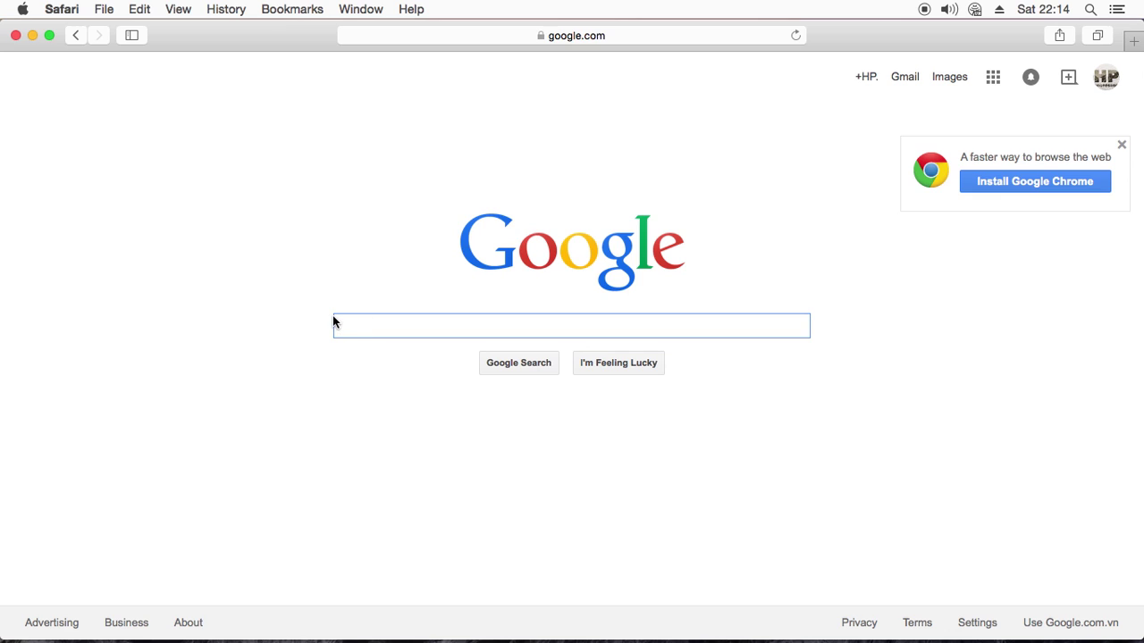
pyautogui.write('photograph')
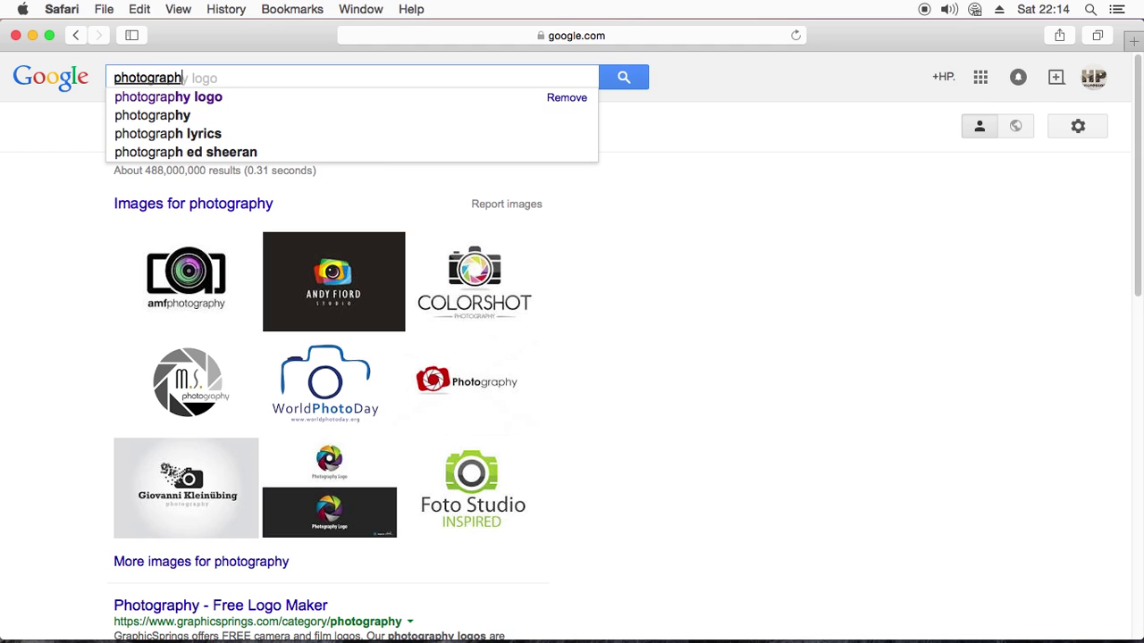
pyautogui.write('y lo')
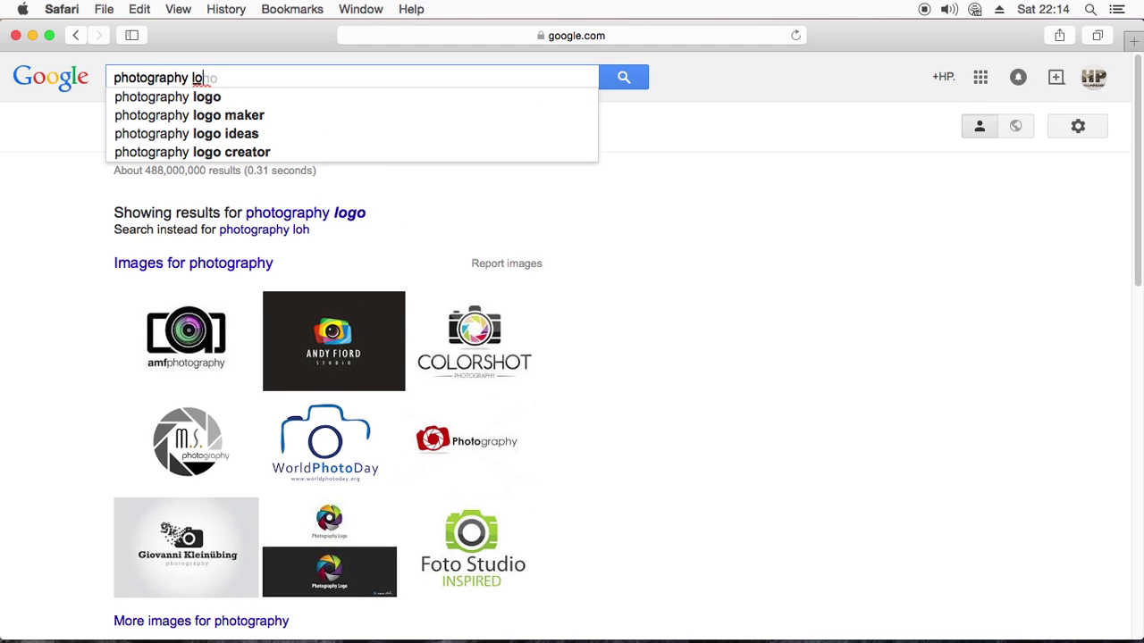
pyautogui.write('go')
pyautogui.press('Return')
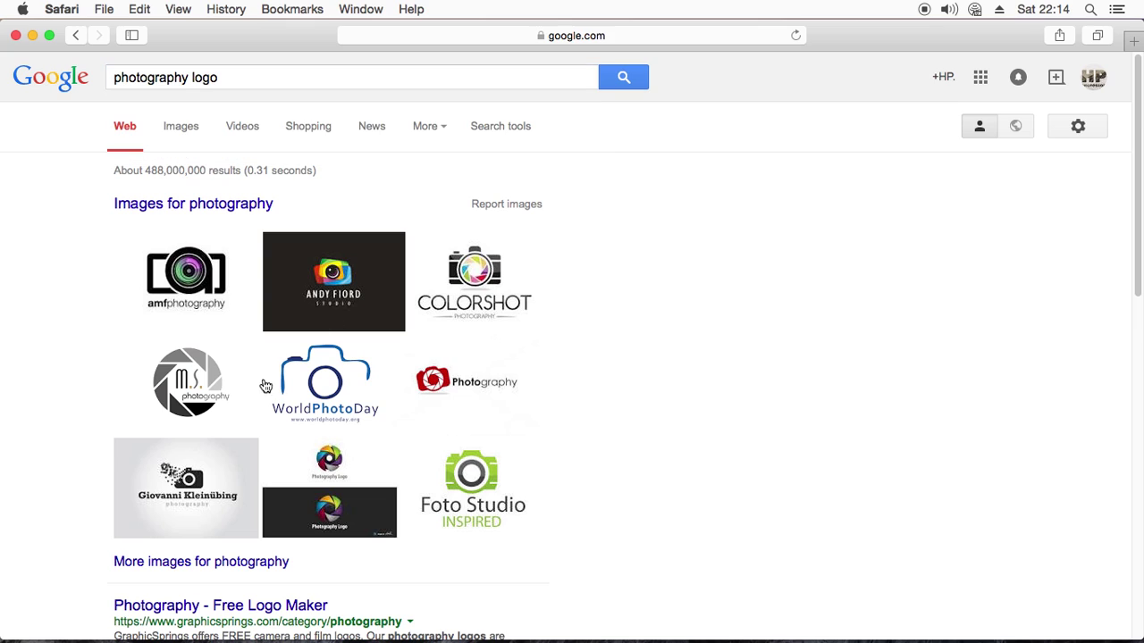
# Browse the Google Images results for photography logo, then minimize that window
pyautogui.click(177, 150)
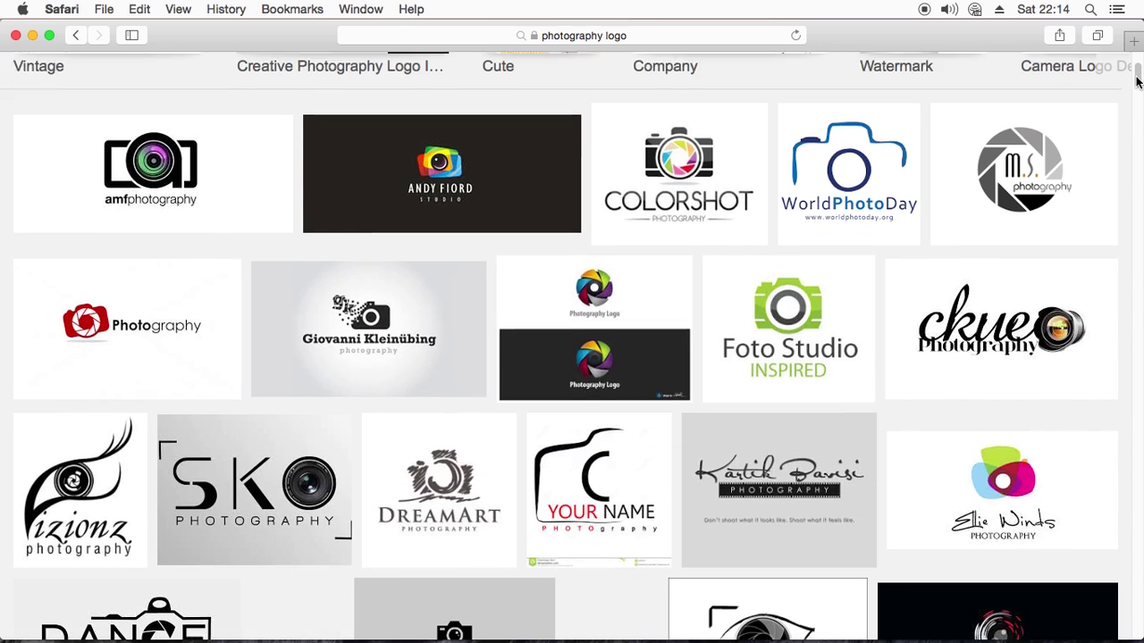
pyautogui.moveTo(1138, 72); pyautogui.dragTo(1137, 84)
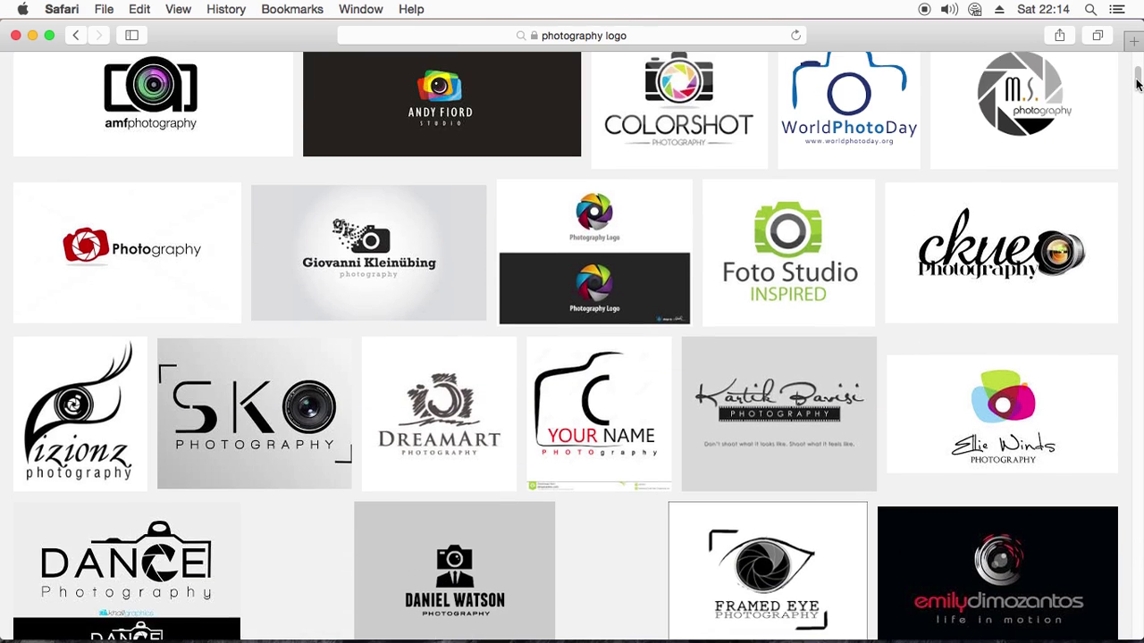
pyautogui.scroll(-1, 1138, 84)
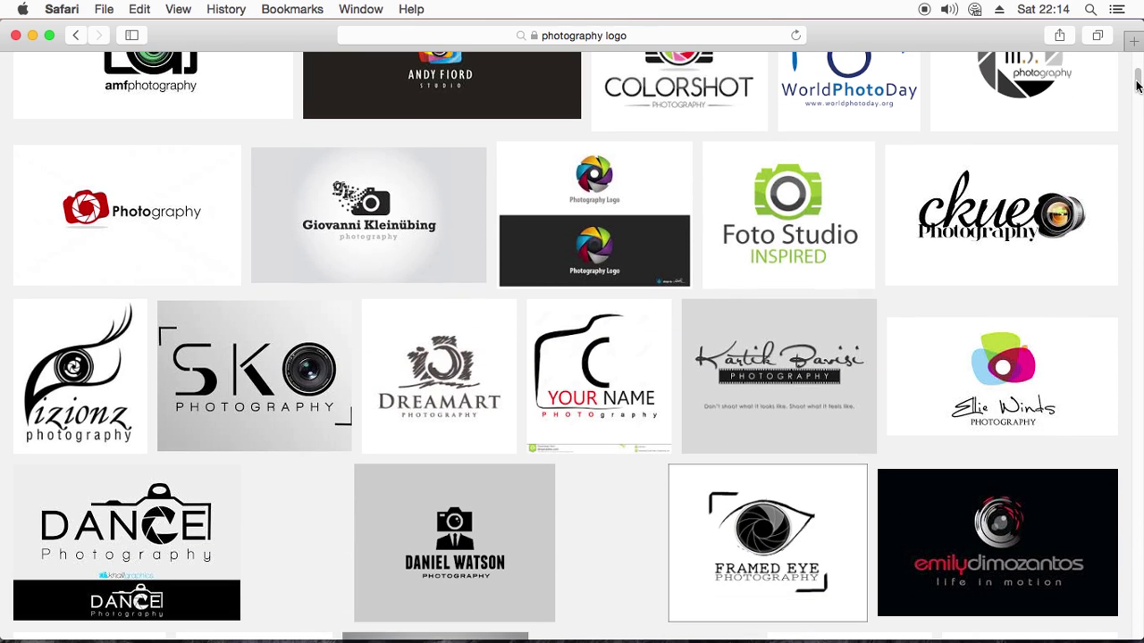
pyautogui.moveTo(1137, 84); pyautogui.dragTo(1138, 89)
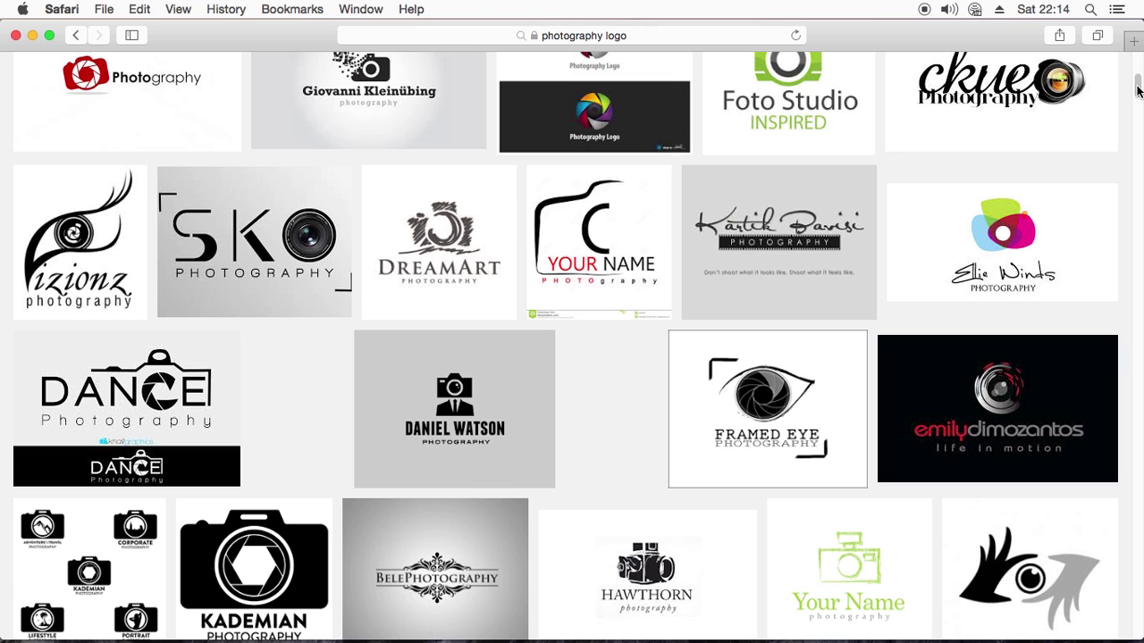
pyautogui.moveTo(1137, 89); pyautogui.dragTo(1138, 183)
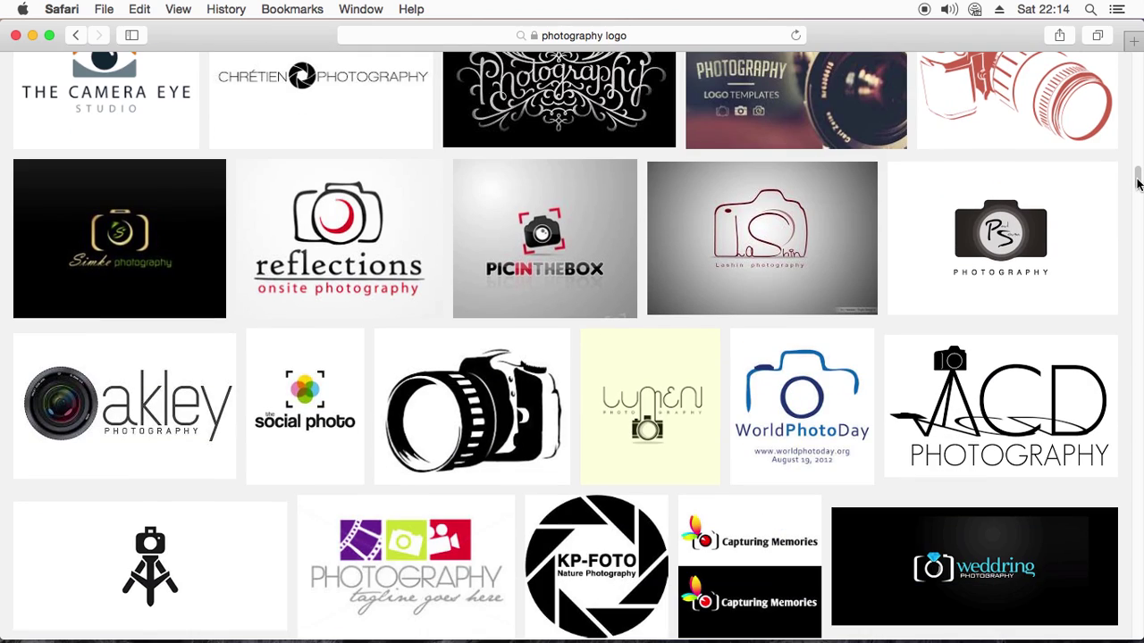
pyautogui.scroll(-3, 1138, 184)
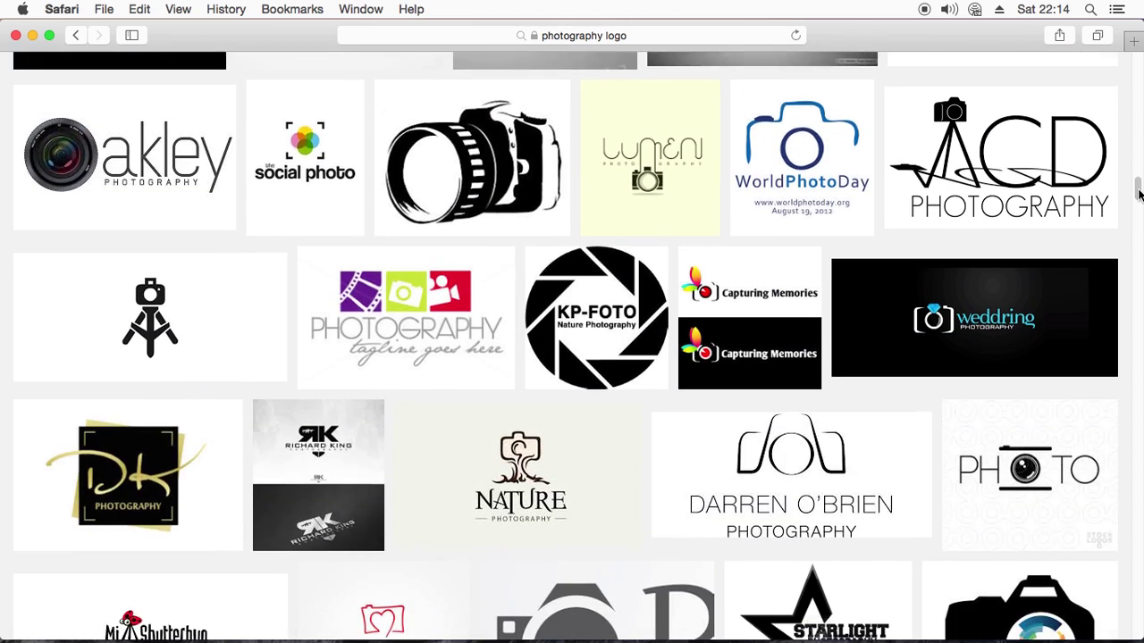
pyautogui.scroll(-5, 1138, 197)
pyautogui.moveTo(1138, 214)
pyautogui.mouseDown()
pyautogui.moveTo(1135, 237)
pyautogui.moveTo(1134, 226)
pyautogui.mouseUp()
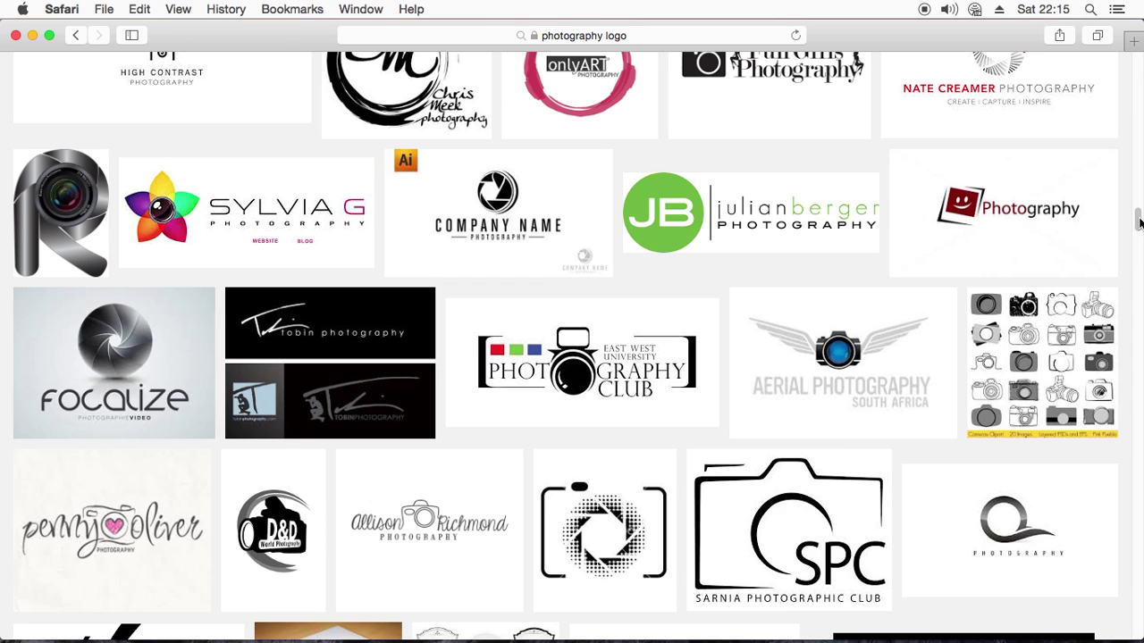
pyautogui.moveTo(1139, 223); pyautogui.dragTo(1140, 256)
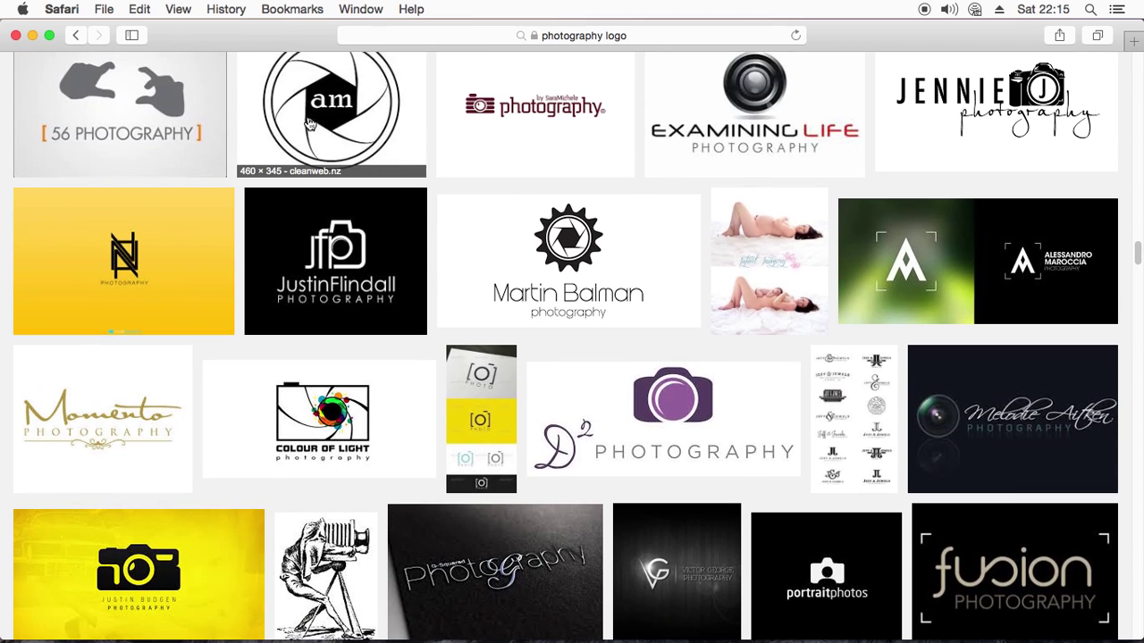
pyautogui.click(31, 36)
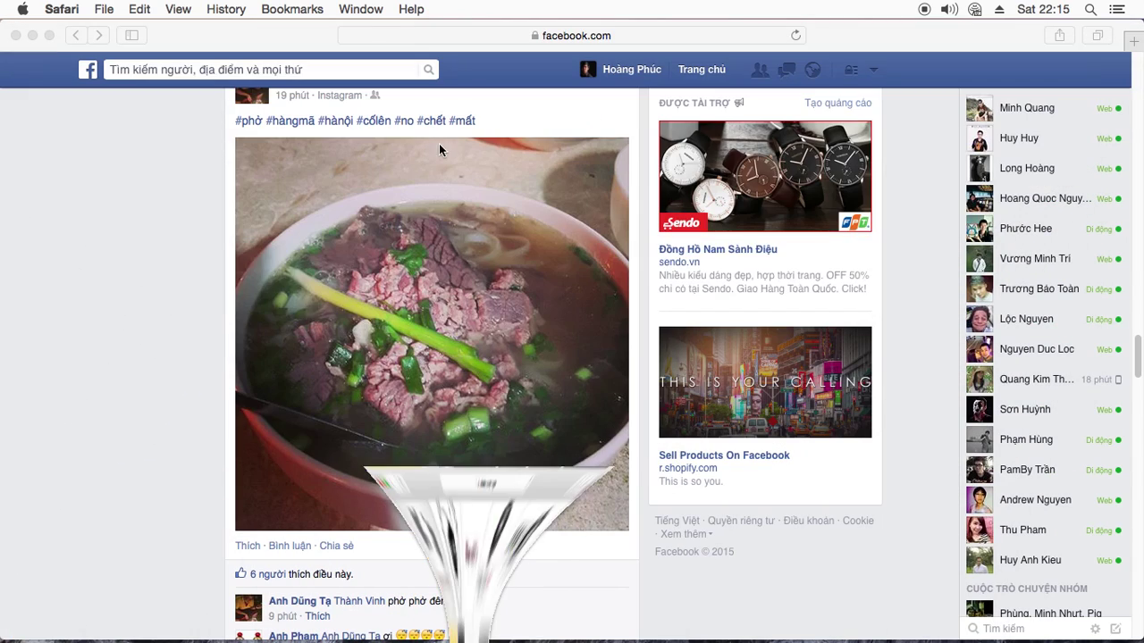
# Close the Facebook window, restore Photoshop and bring up its File menu
pyautogui.click(15, 35)
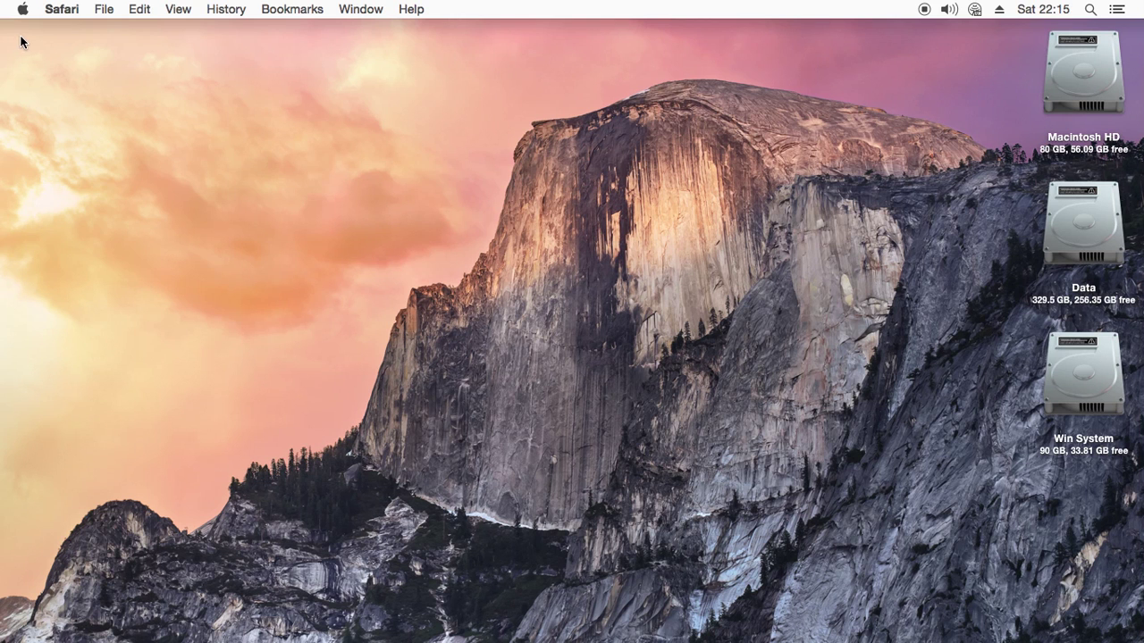
pyautogui.click(528, 594)
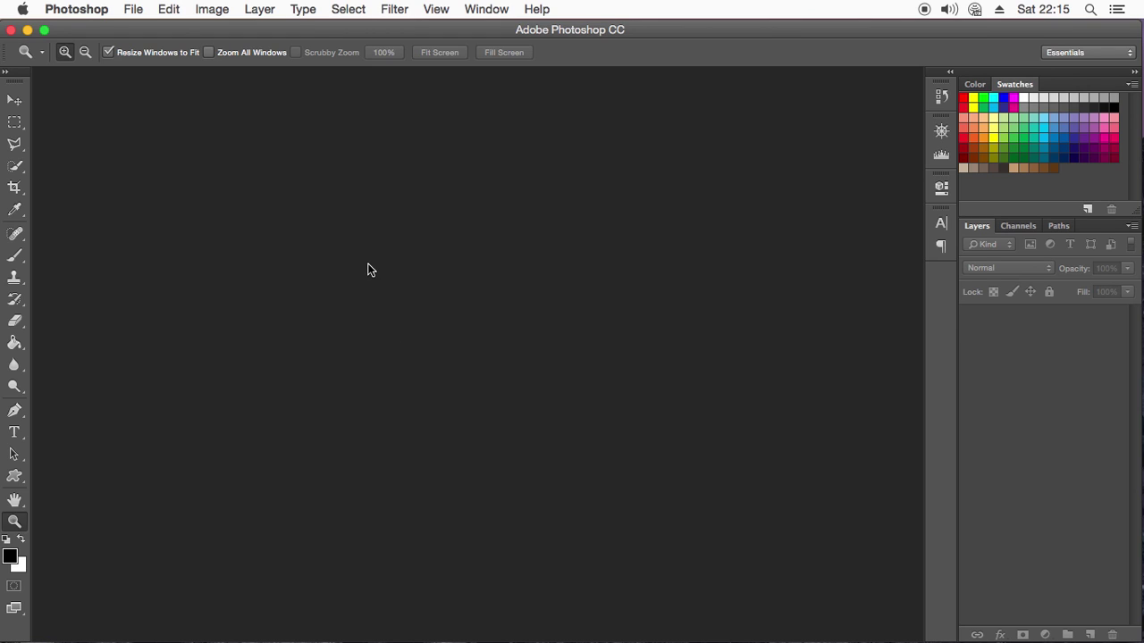
pyautogui.click(134, 11)
pyautogui.click(84, 39)
pyautogui.click(127, 12)
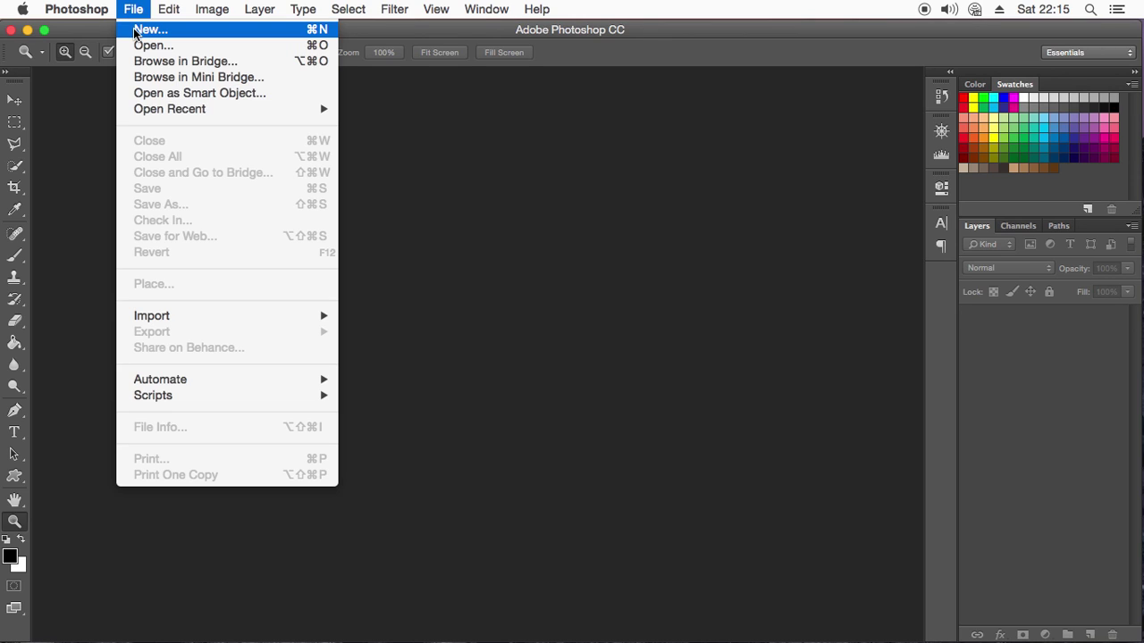
pyautogui.click(86, 41)
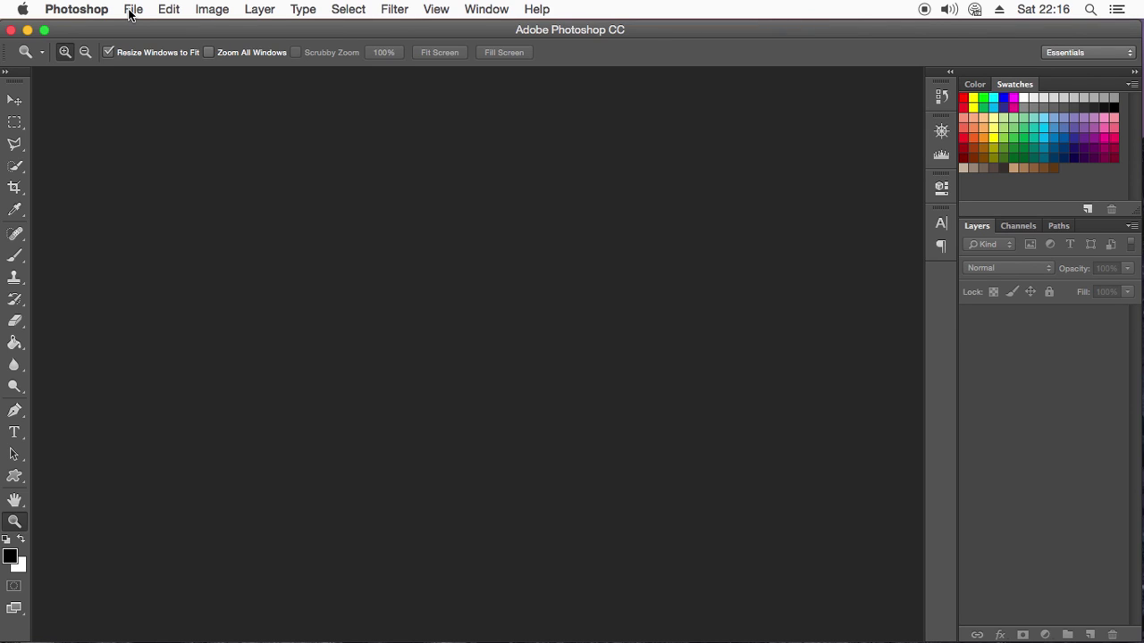
pyautogui.click(131, 11)
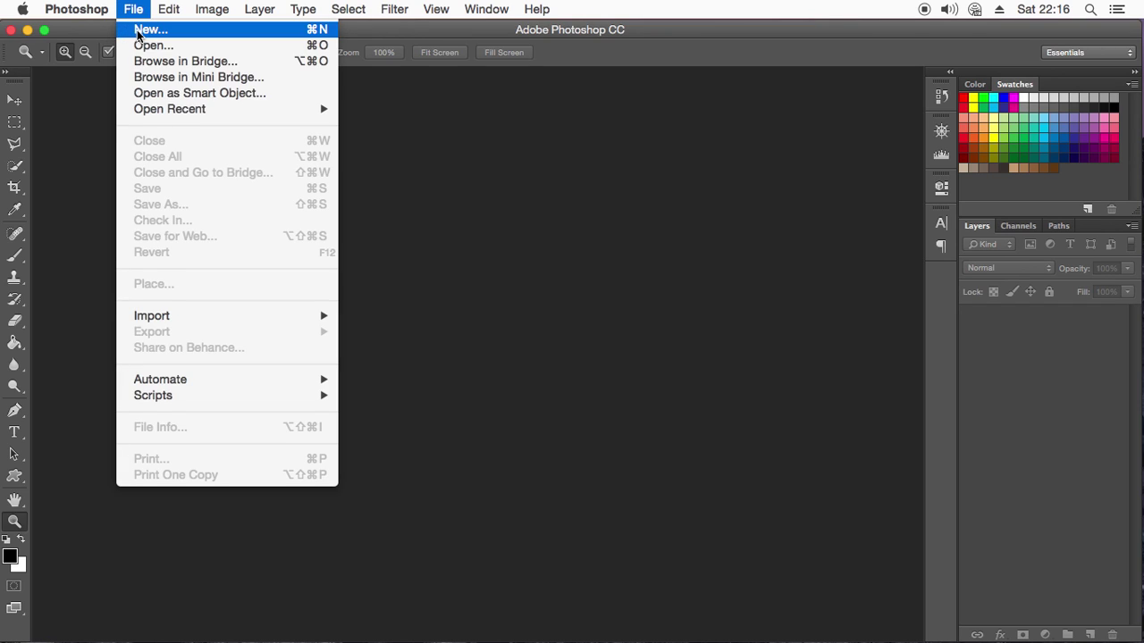
# Start a new document and set its resolution to 300 pixels per inch
pyautogui.click(140, 32)
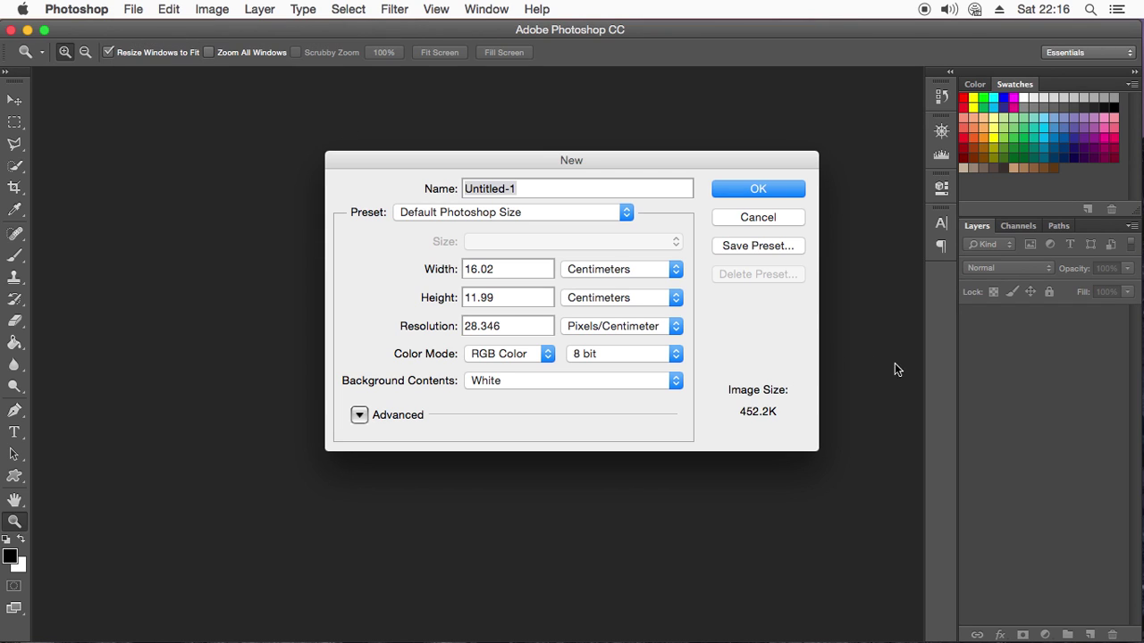
pyautogui.click(597, 327)
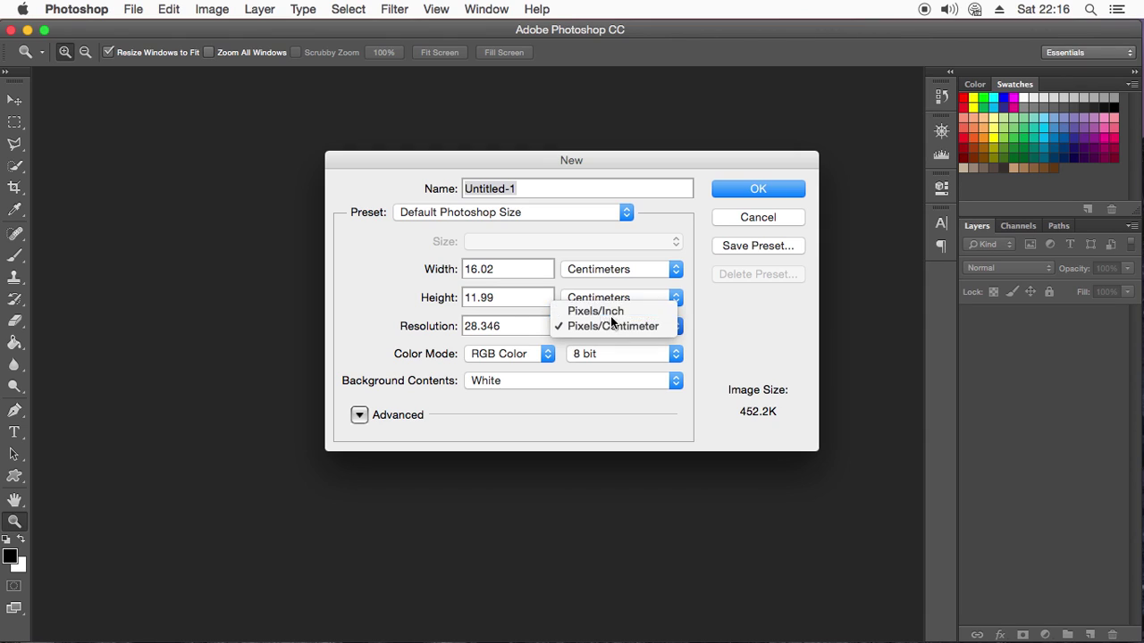
pyautogui.click(595, 311)
pyautogui.moveTo(517, 328); pyautogui.dragTo(459, 328)
pyautogui.write('30')
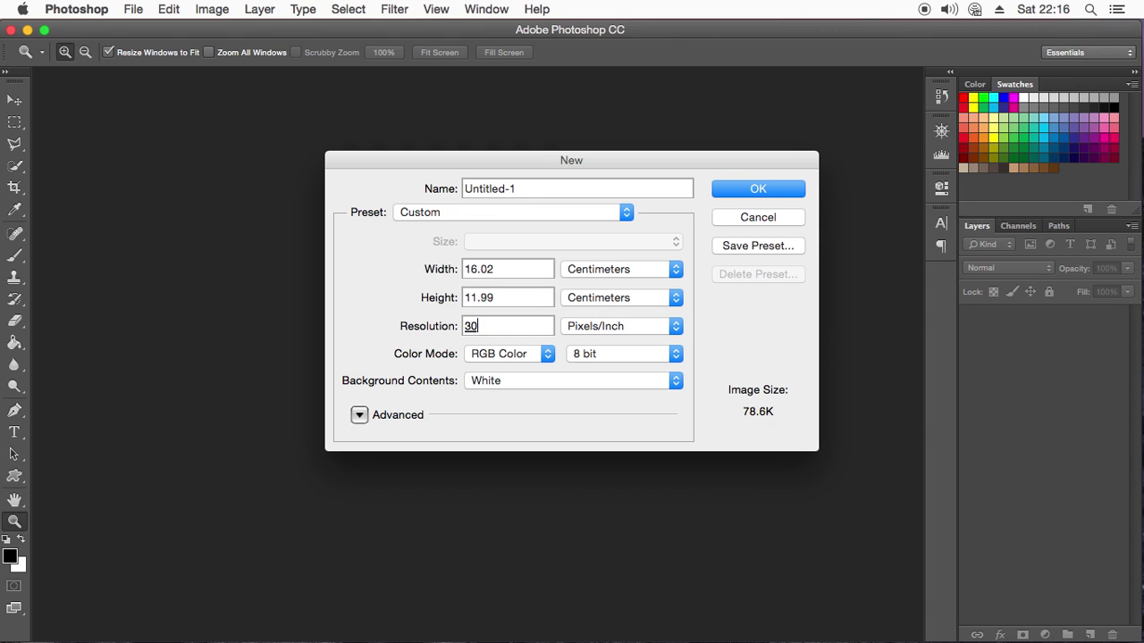
pyautogui.write('0')
# Set width and height to 3000 pixels and create the document
pyautogui.moveTo(503, 268); pyautogui.dragTo(463, 268)
pyautogui.moveTo(571, 166); pyautogui.dragTo(593, 156)
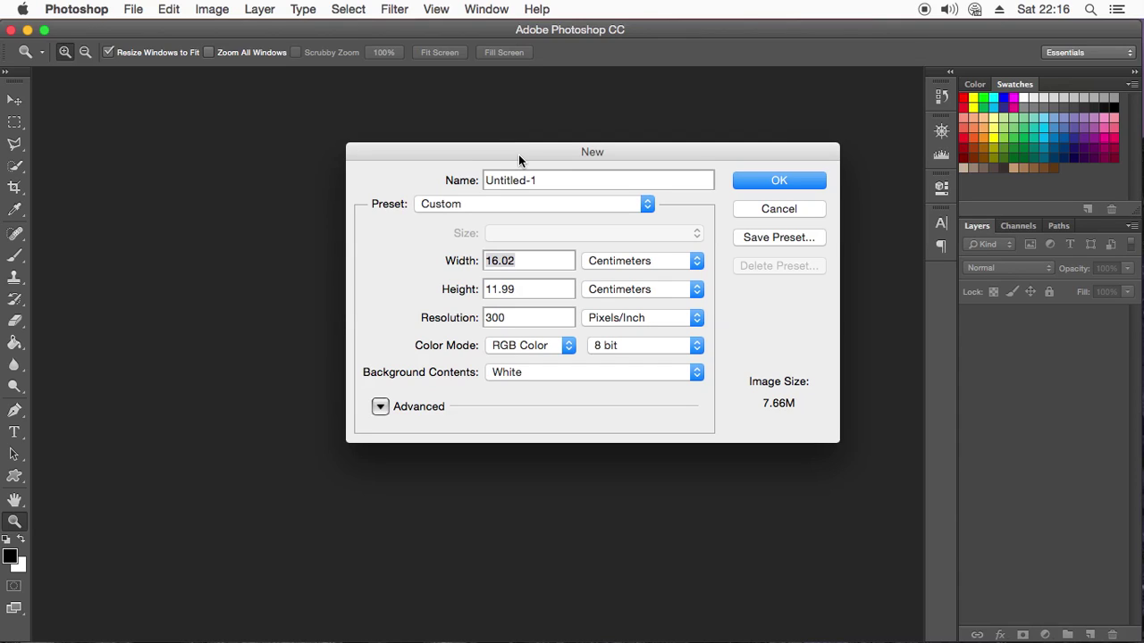
pyautogui.click(584, 266)
pyautogui.click(634, 232)
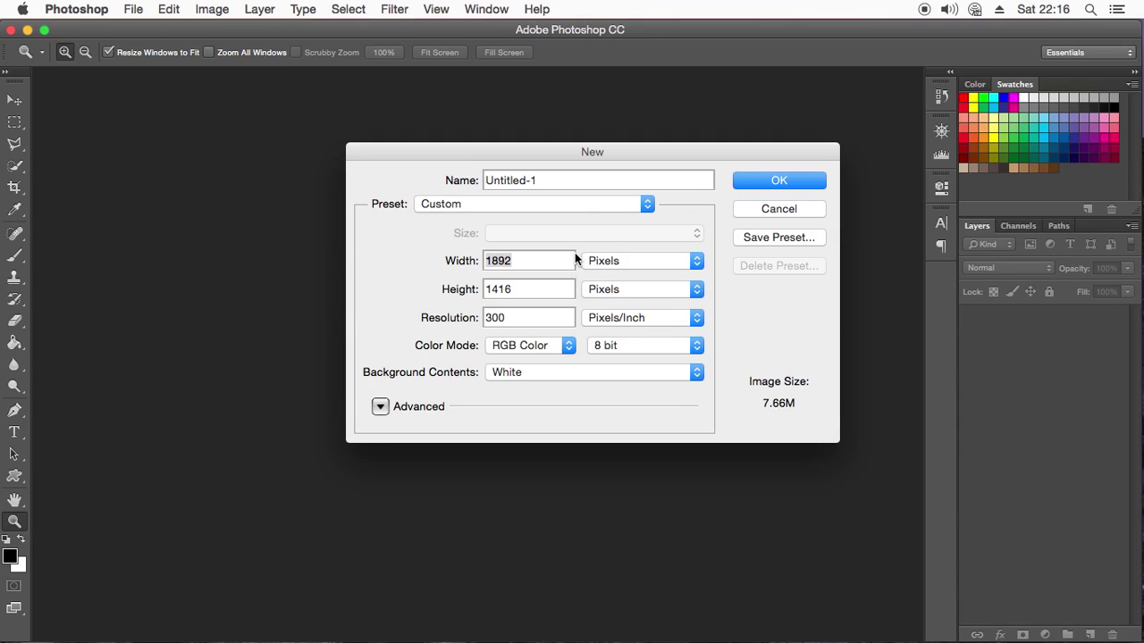
pyautogui.moveTo(554, 260); pyautogui.dragTo(456, 267)
pyautogui.write('3000')
pyautogui.press('BackSpace')
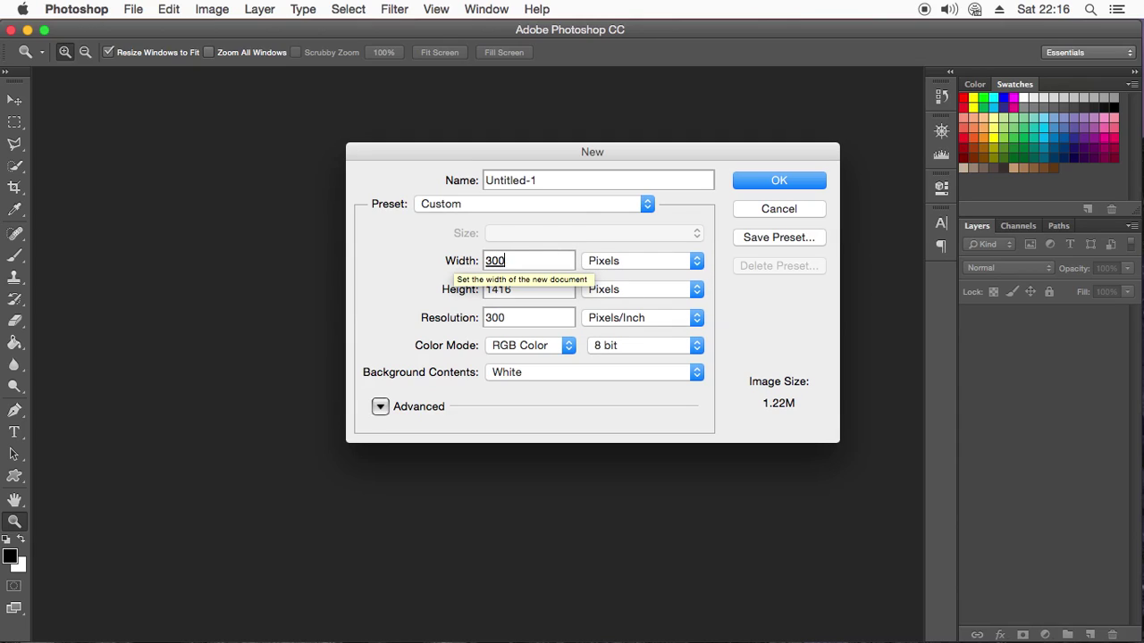
pyautogui.write('0')
pyautogui.moveTo(532, 288); pyautogui.dragTo(474, 295)
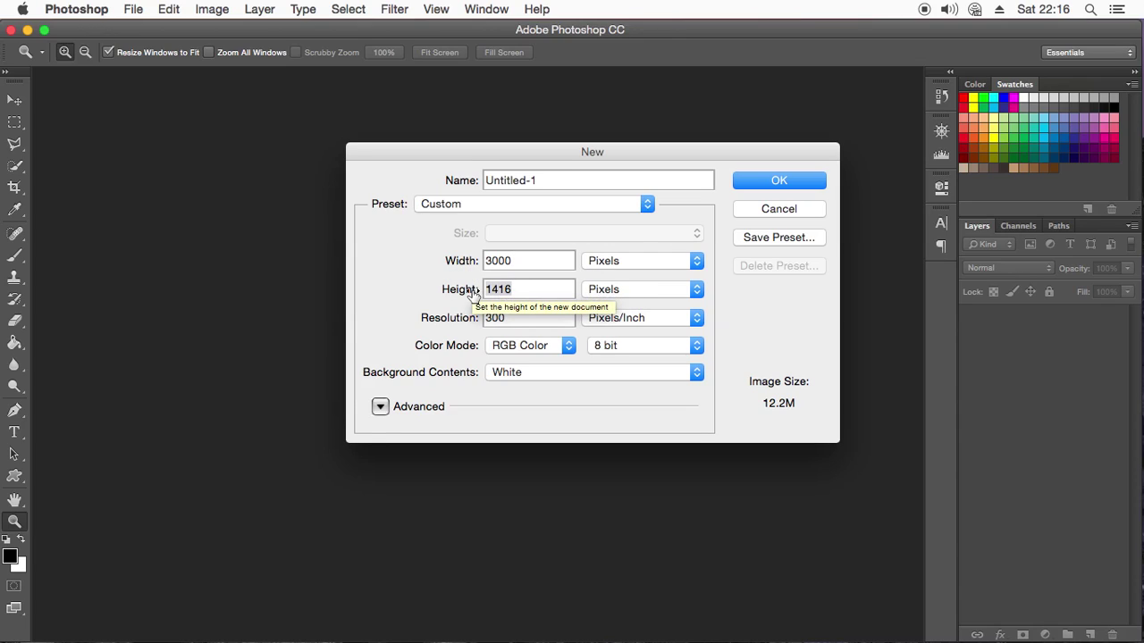
pyautogui.write('3000')
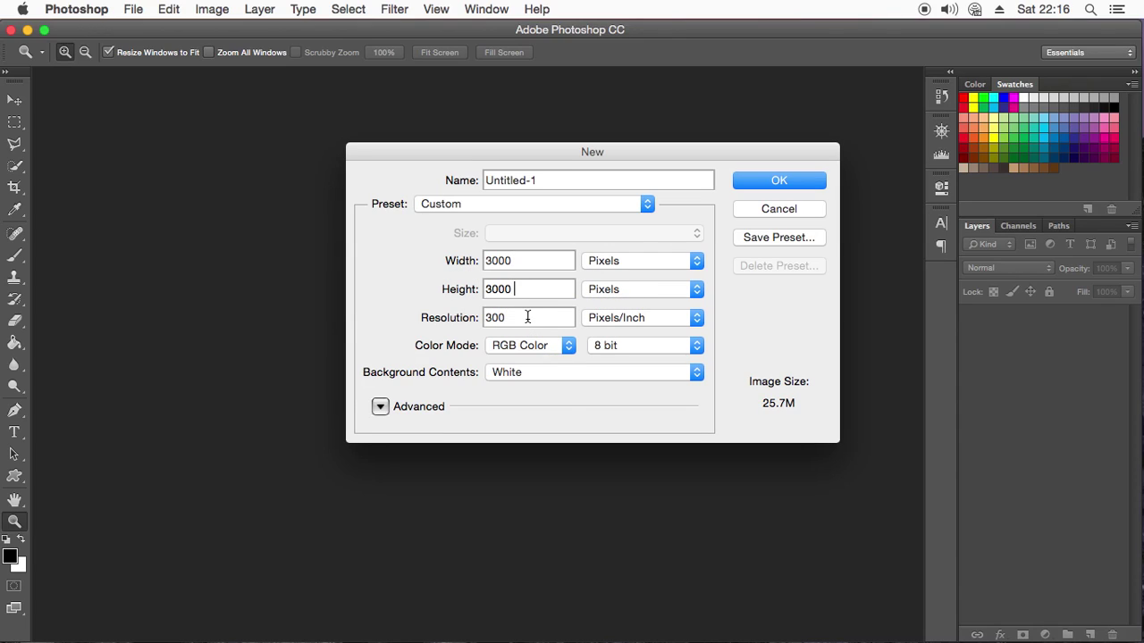
pyautogui.click(381, 408)
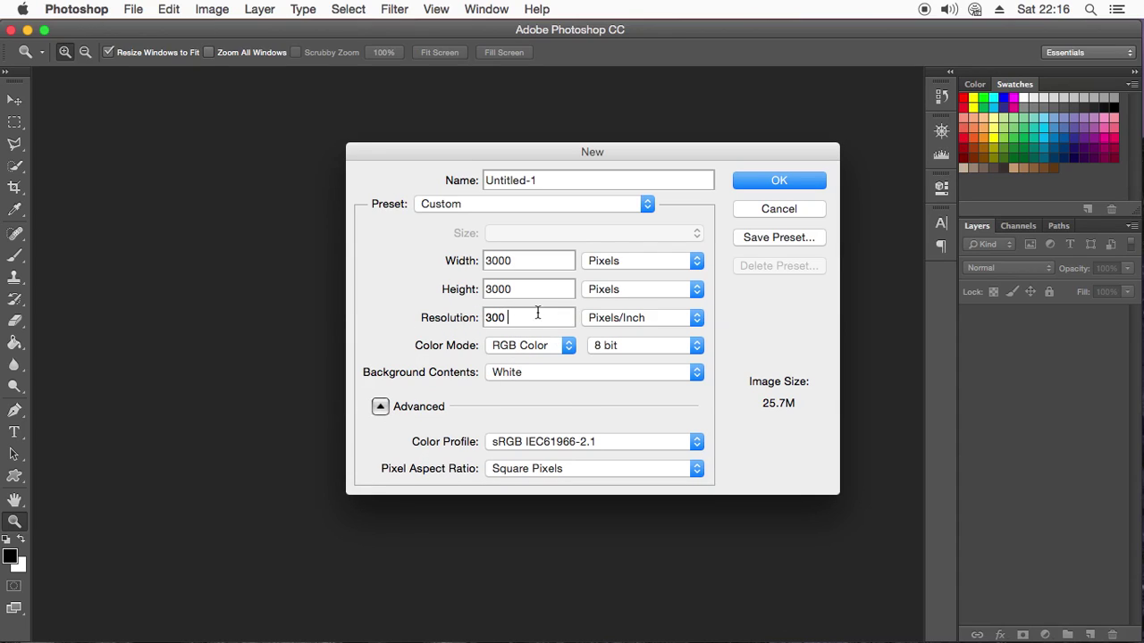
pyautogui.click(778, 181)
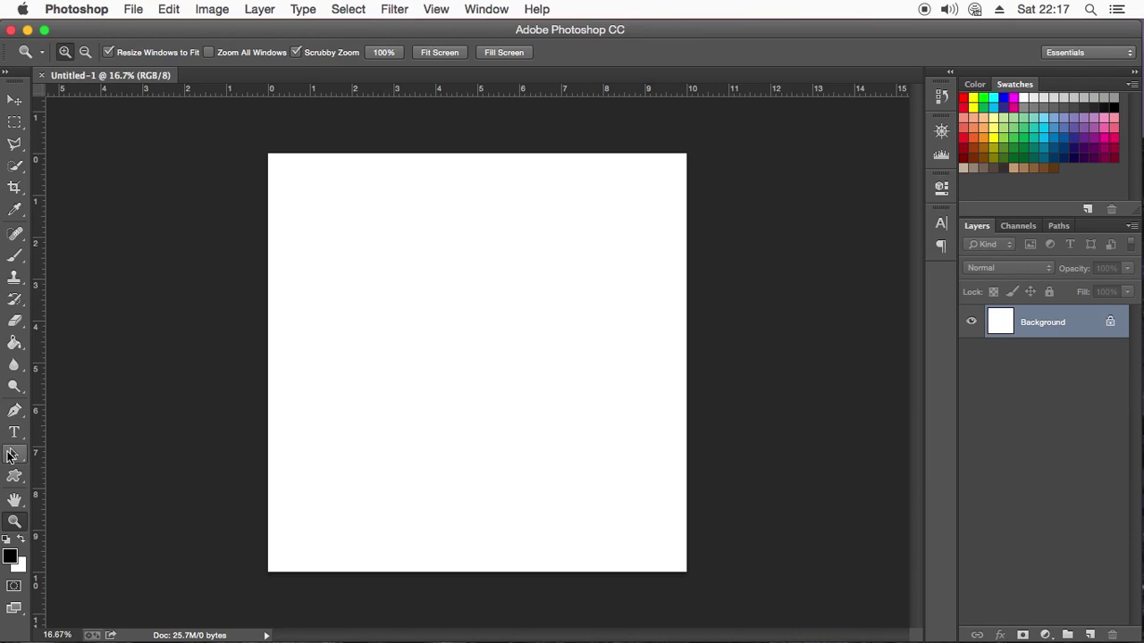
# Select the Horizontal Type tool
pyautogui.click(14, 435)
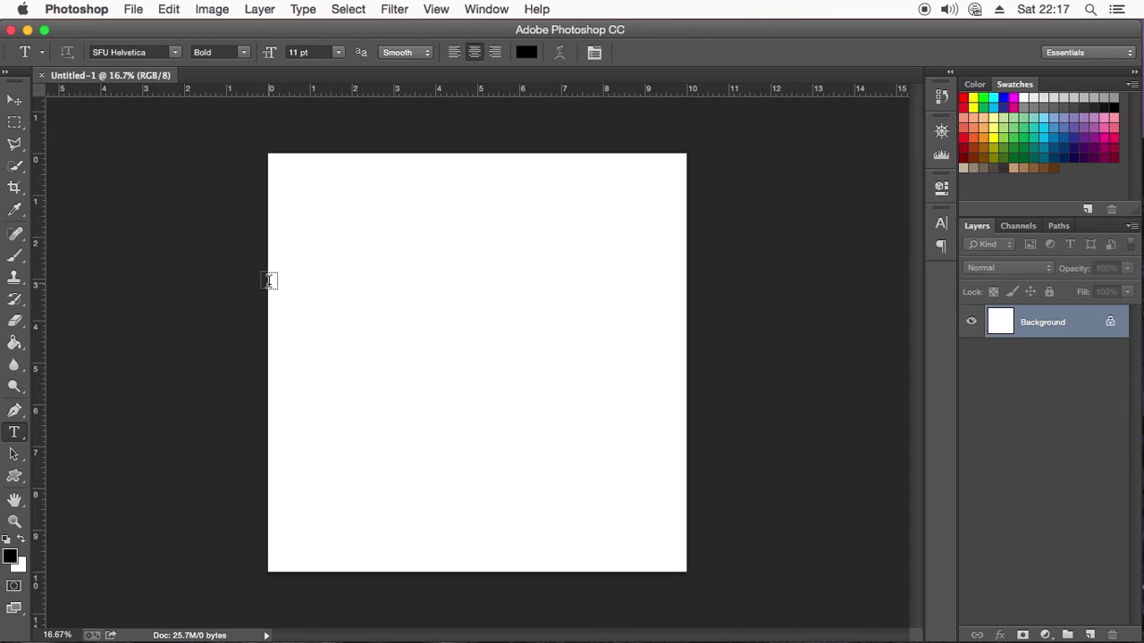
# Draw a text box across the canvas middle and set the size to 72 pt
pyautogui.moveTo(268, 282)
pyautogui.mouseDown()
pyautogui.moveTo(684, 373)
pyautogui.moveTo(686, 390)
pyautogui.mouseUp()
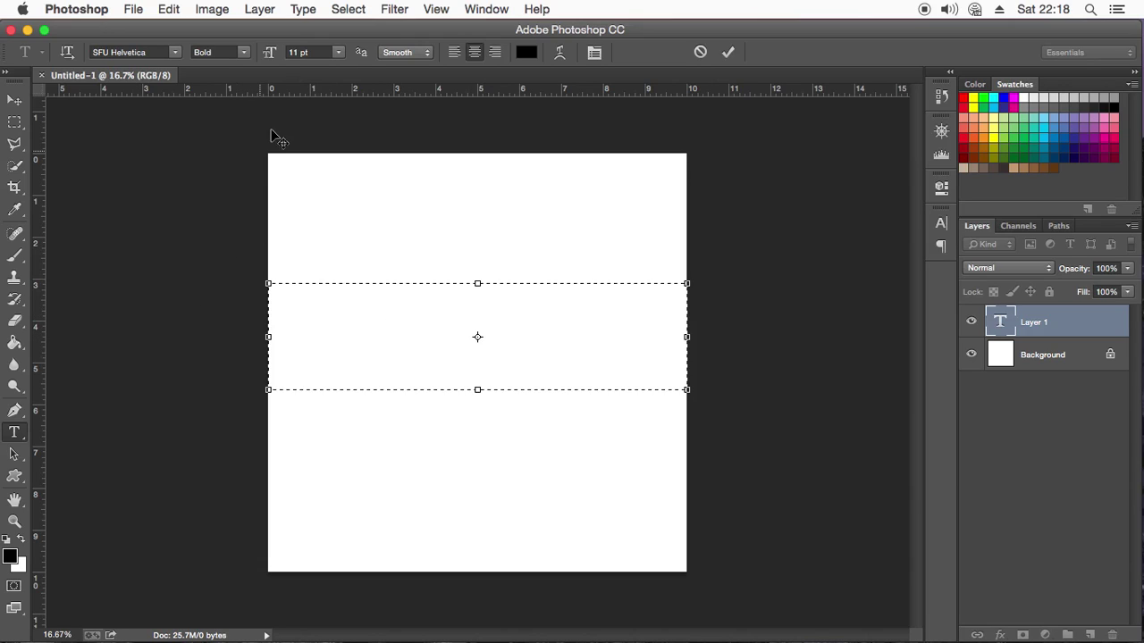
pyautogui.click(338, 52)
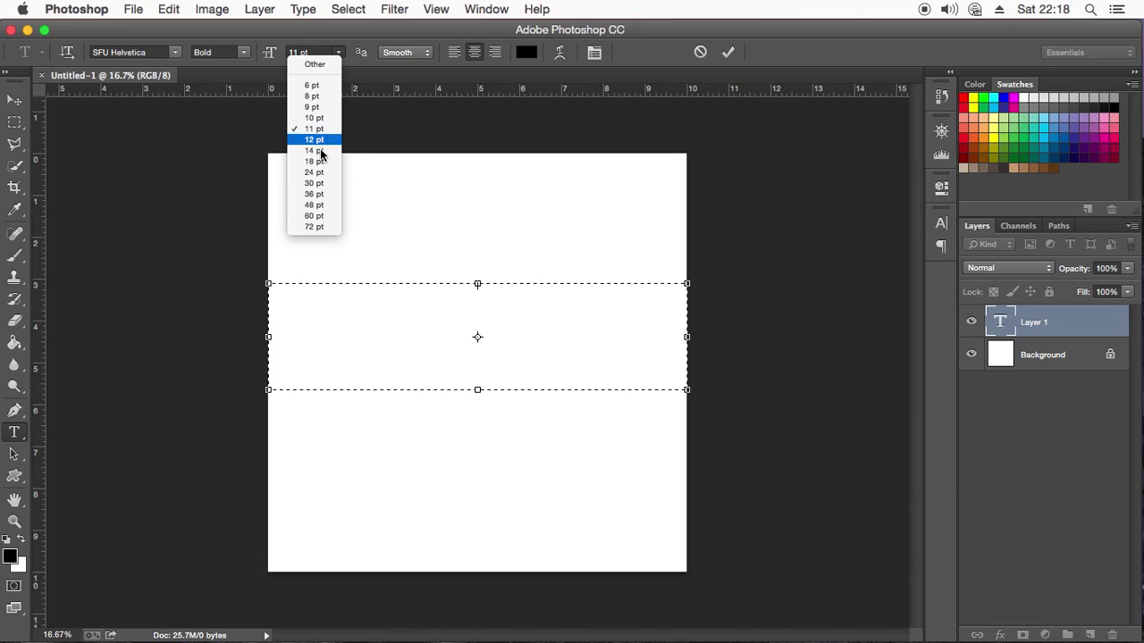
pyautogui.click(319, 207)
pyautogui.click(338, 52)
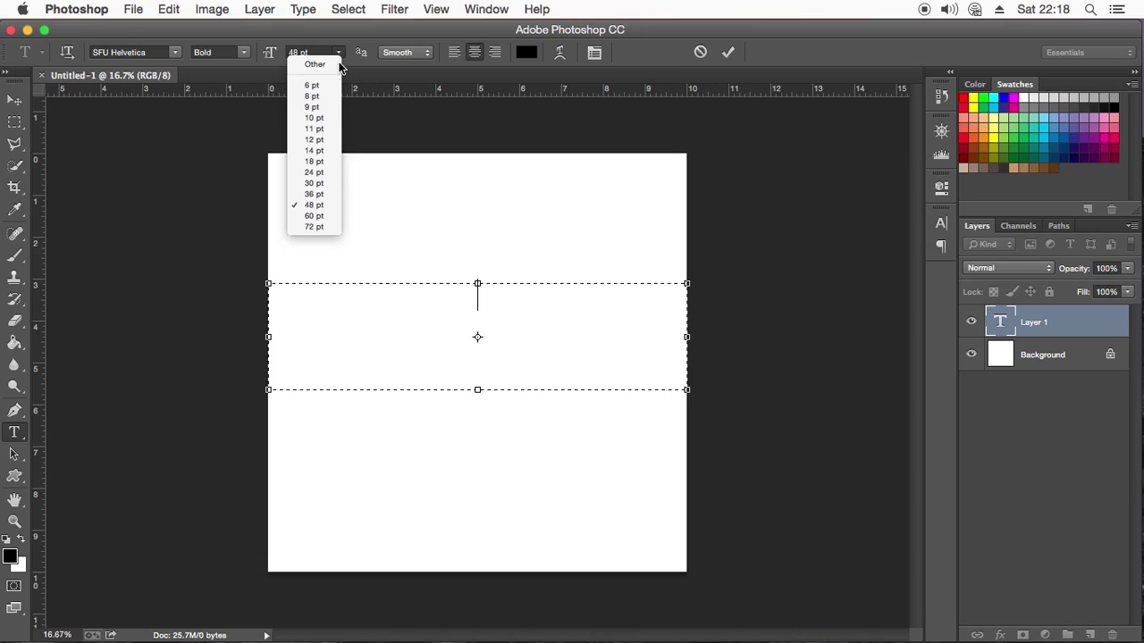
pyautogui.click(320, 227)
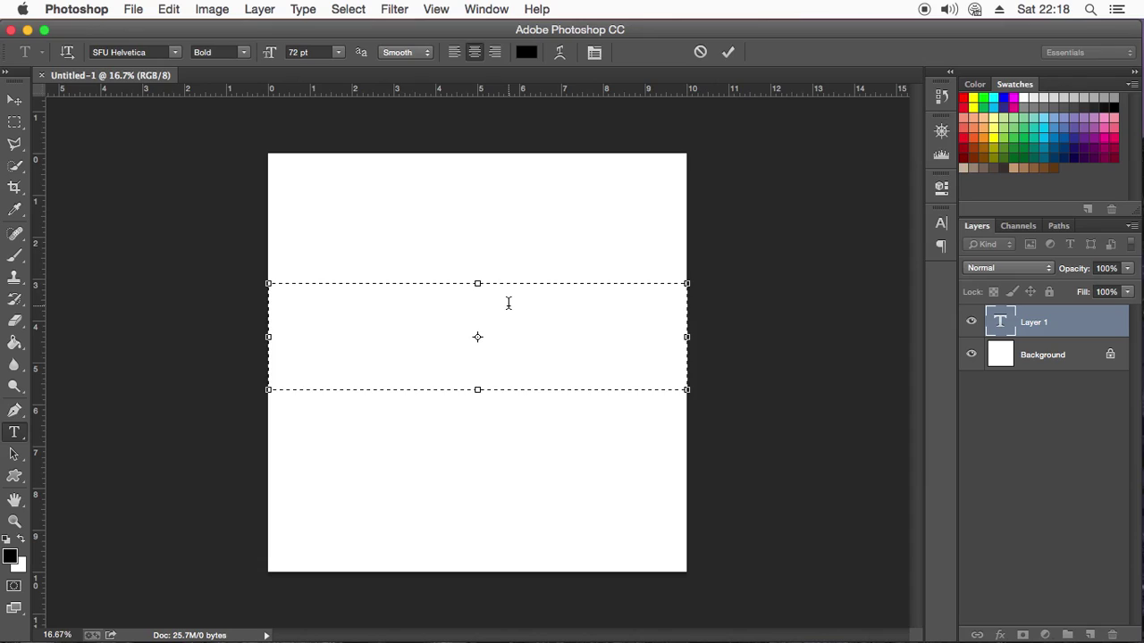
# Type 'HPphotographer', correcting the final letters
pyautogui.write('HP')
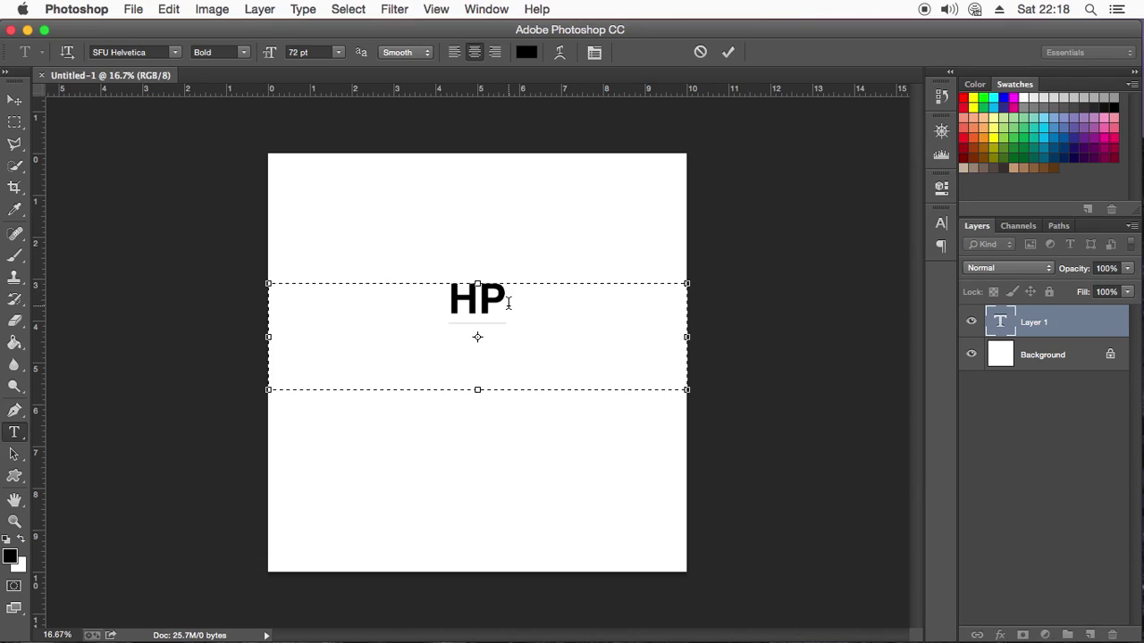
pyautogui.write('photograp')
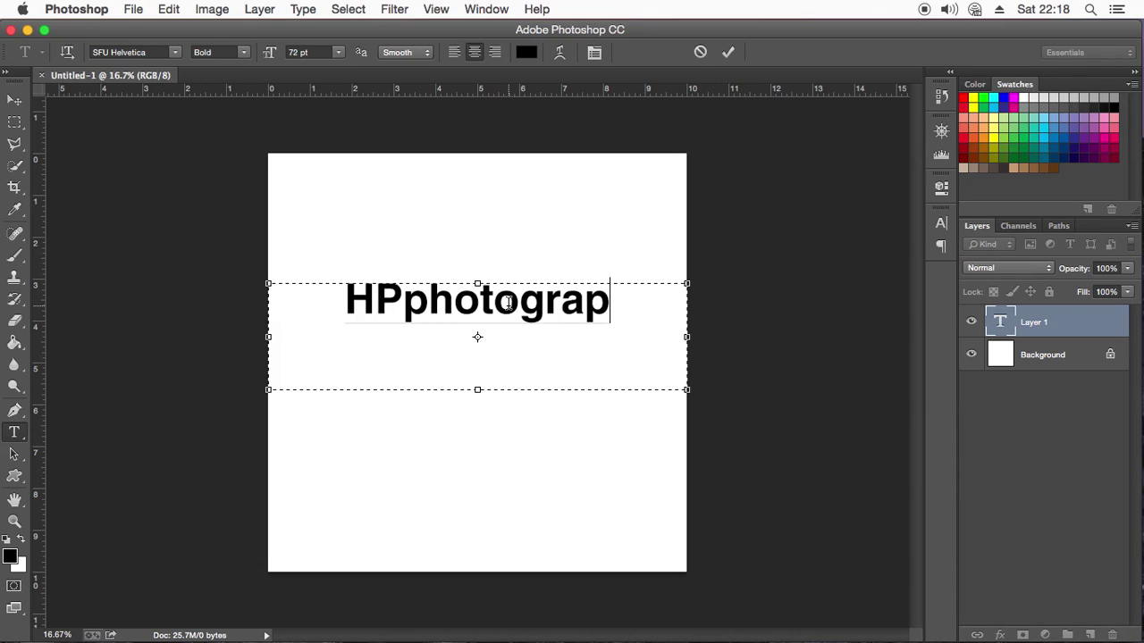
pyautogui.write('her')
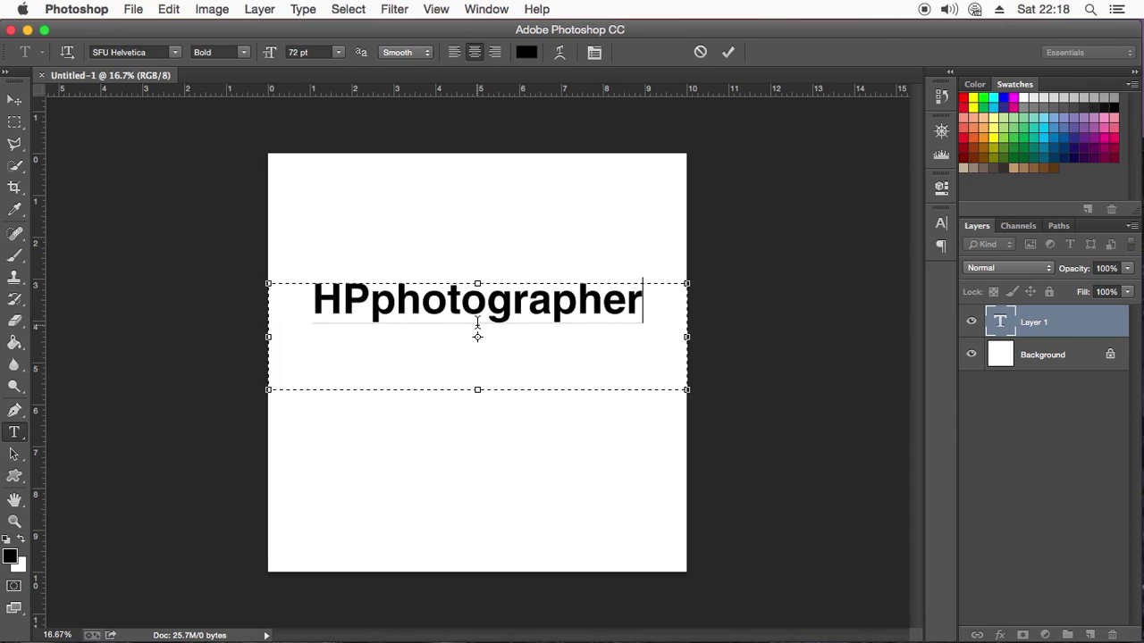
pyautogui.press('BackSpace')
pyautogui.press('BackSpace')
pyautogui.write('y')
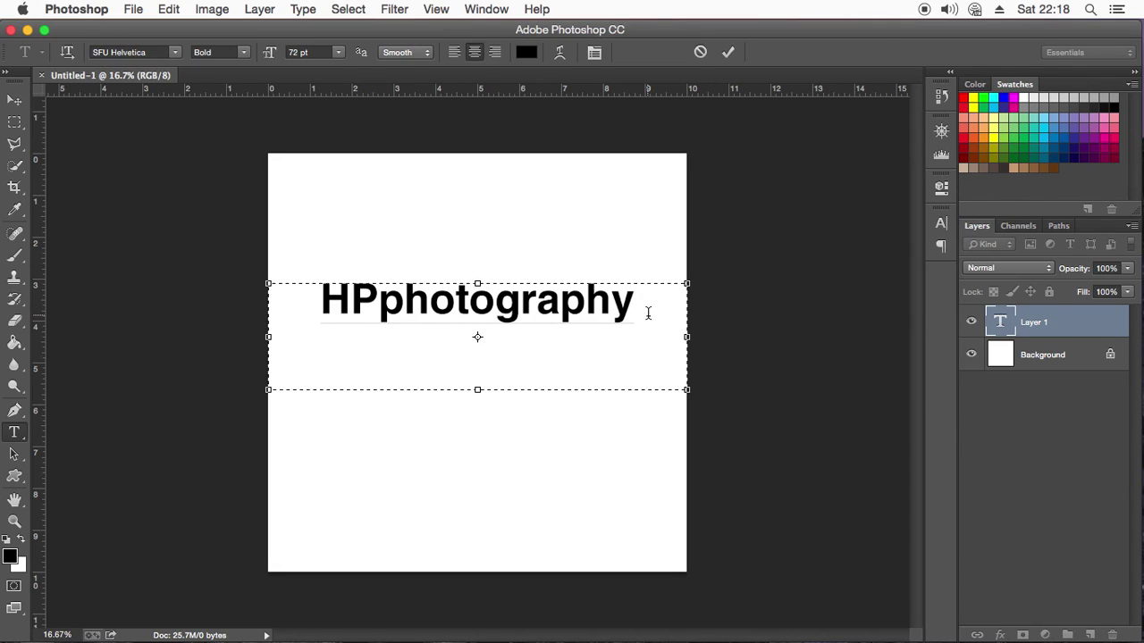
pyautogui.press('BackSpace')
pyautogui.write('er')
pyautogui.press('BackSpace')
pyautogui.press('BackSpace')
pyautogui.write('y')
pyautogui.press('BackSpace')
pyautogui.write('er')
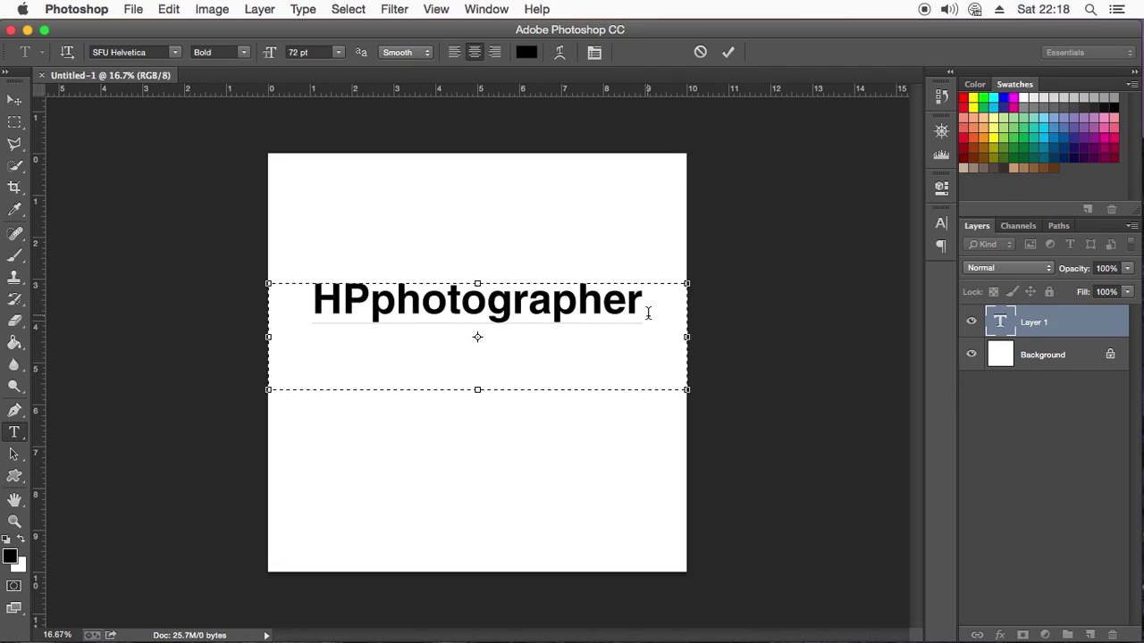
# Retype 'photographer' in capitals so the text reads HPPHOTOGRAPHER
pyautogui.moveTo(648, 313); pyautogui.dragTo(370, 308)
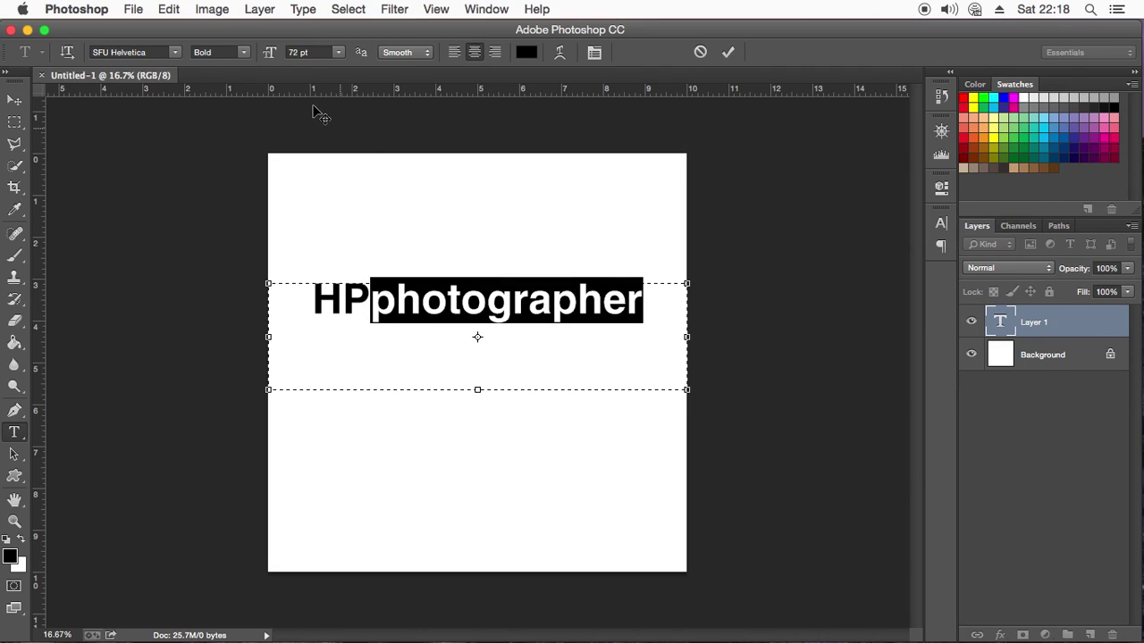
pyautogui.click(556, 328)
pyautogui.moveTo(647, 306); pyautogui.dragTo(370, 305)
pyautogui.write('PHO')
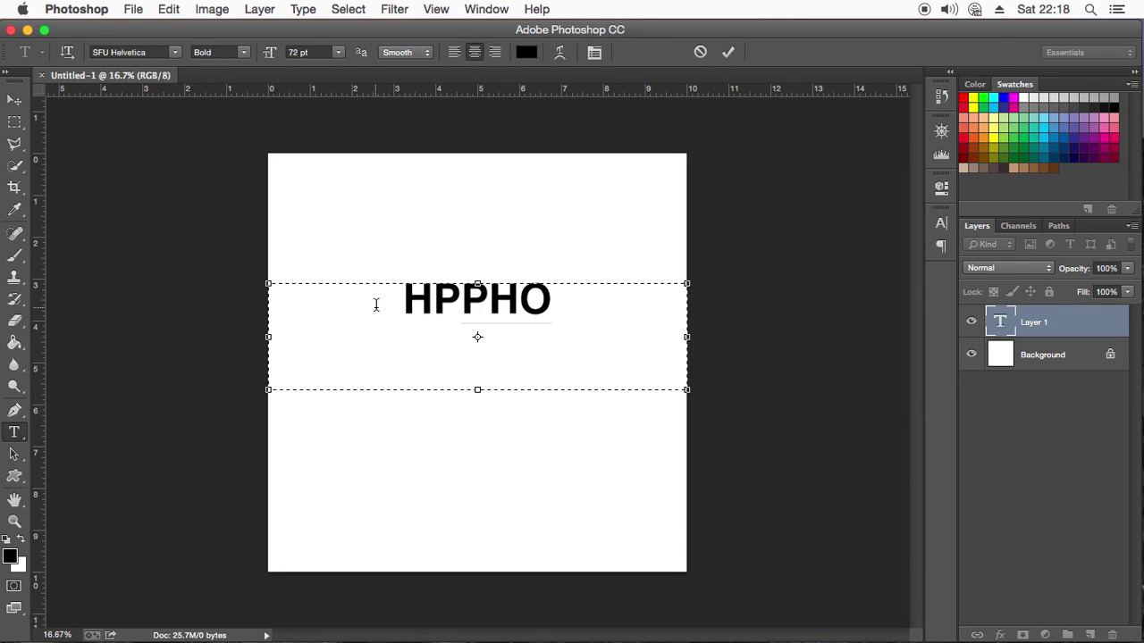
pyautogui.write('TOGRAPHER')
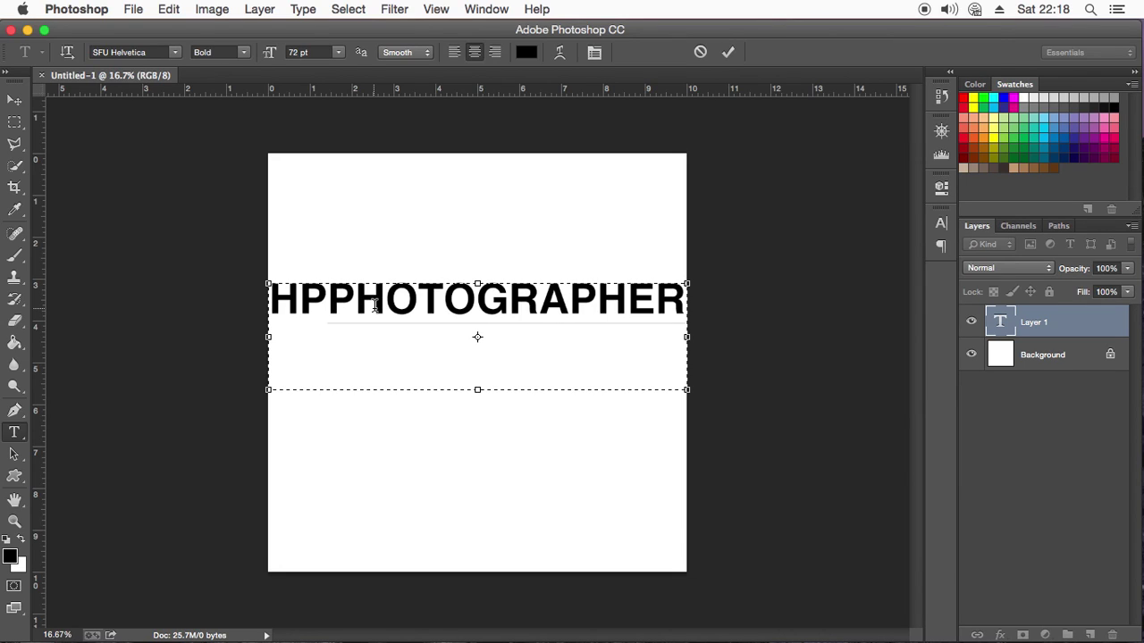
# Resize the whole HPPHOTOGRAPHER text to 60 pt
pyautogui.doubleClick(375, 304)
pyautogui.click(339, 52)
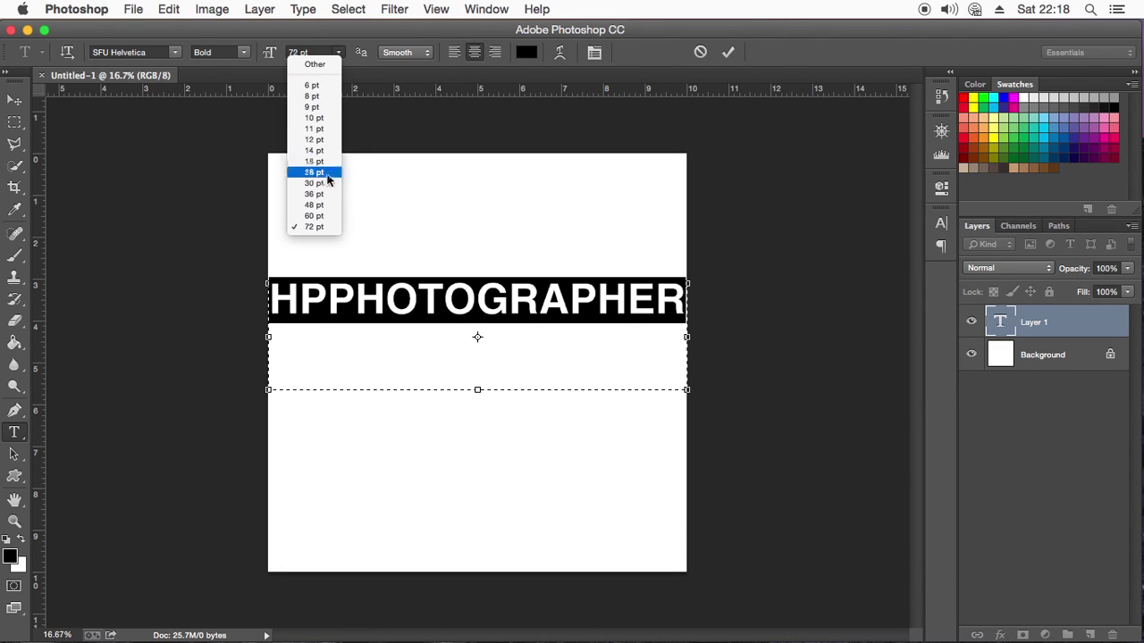
pyautogui.click(314, 216)
pyautogui.click(471, 303)
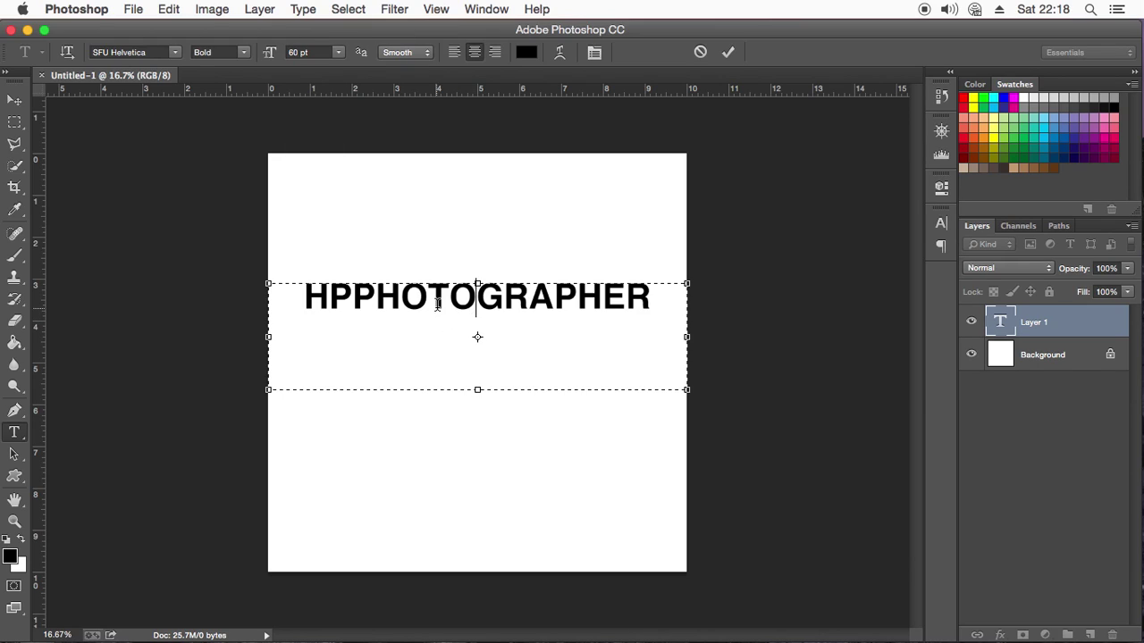
# Set PHOTOGRAPHER to the Light font style and commit the text
pyautogui.moveTo(657, 303); pyautogui.dragTo(354, 295)
pyautogui.click(241, 54)
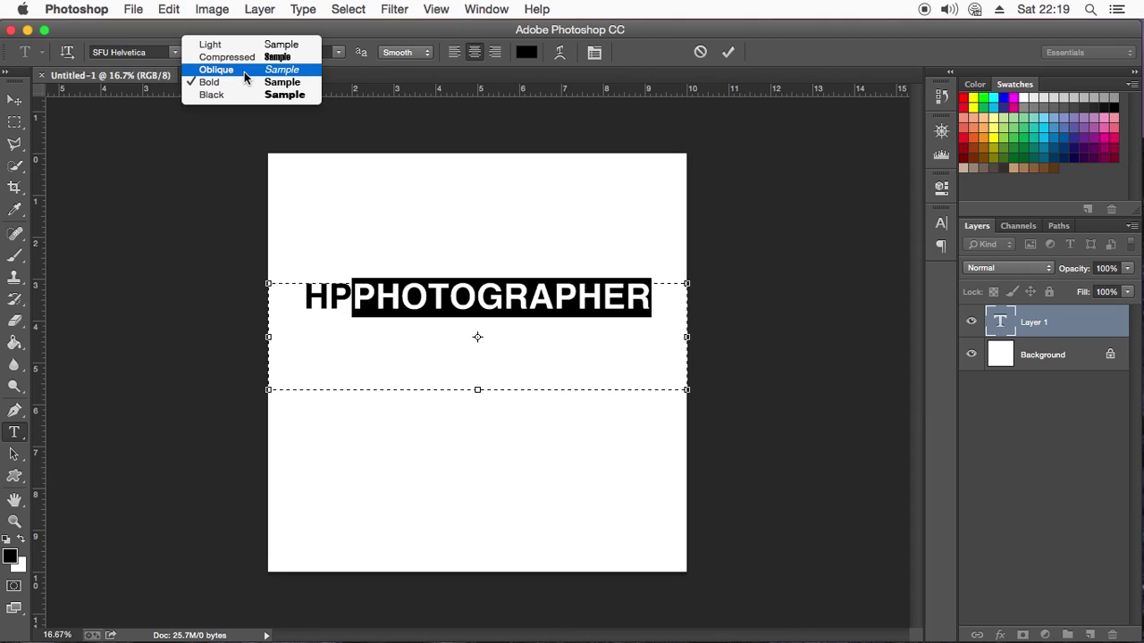
pyautogui.click(244, 69)
pyautogui.click(219, 46)
pyautogui.click(436, 184)
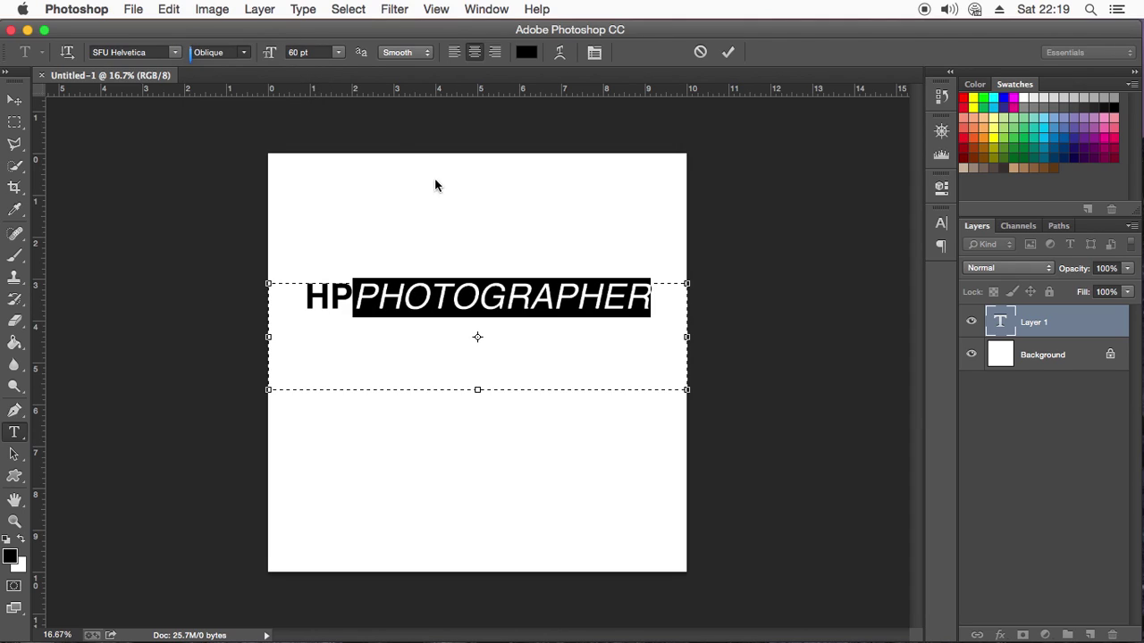
pyautogui.press('super+z')
pyautogui.click(430, 302)
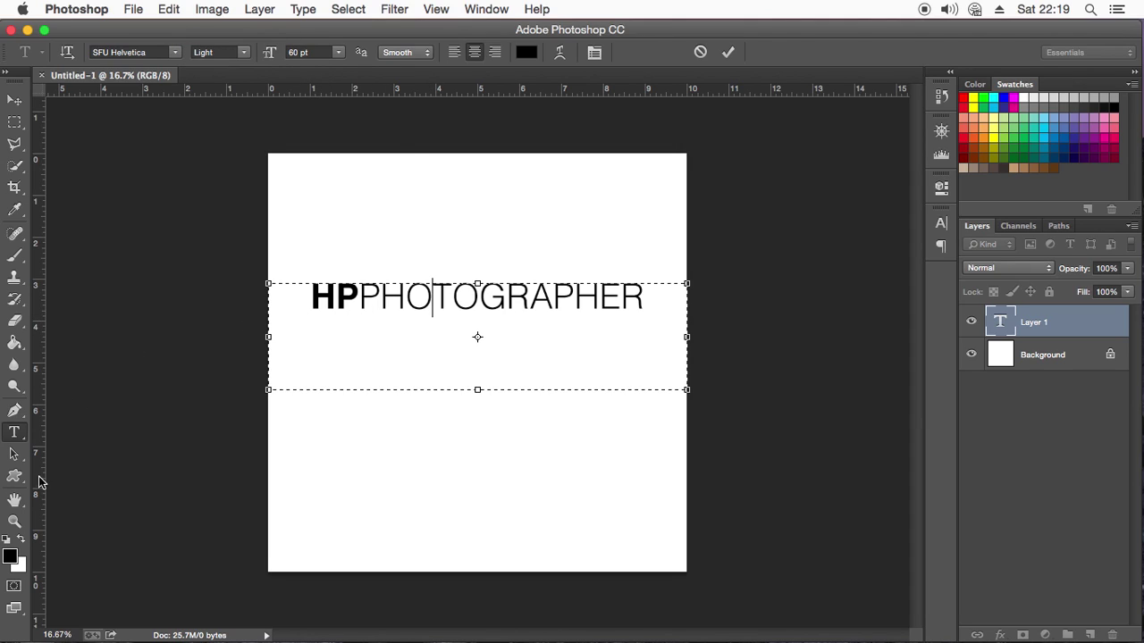
pyautogui.click(14, 521)
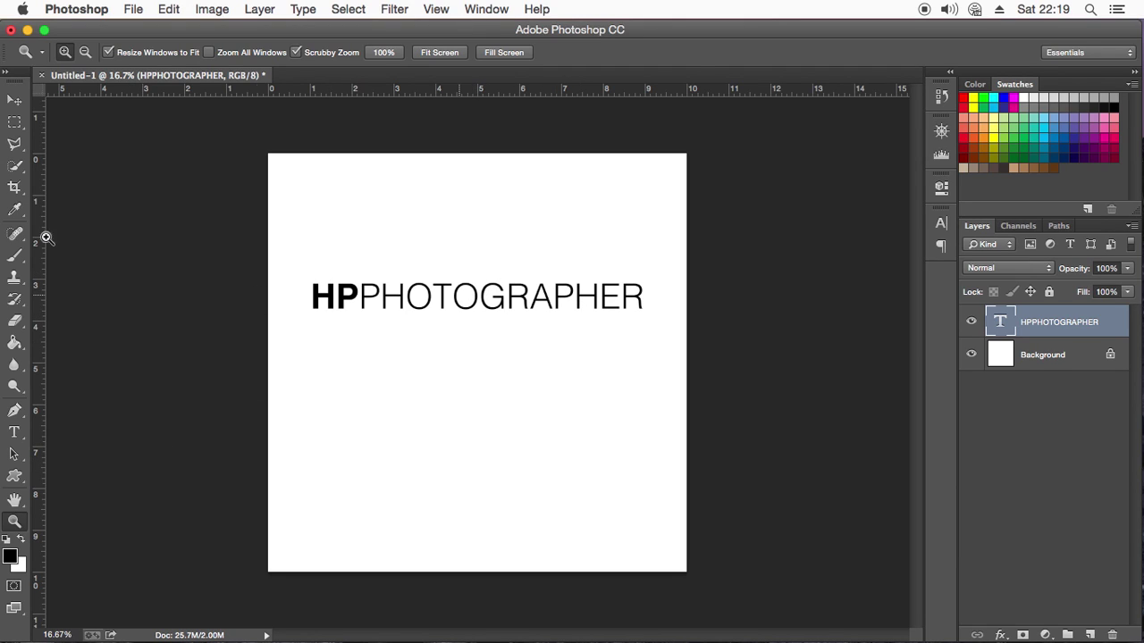
# Replace PHOTOGRAPHER with ART so the headline reads HPART
pyautogui.click(14, 100)
pyautogui.click(14, 433)
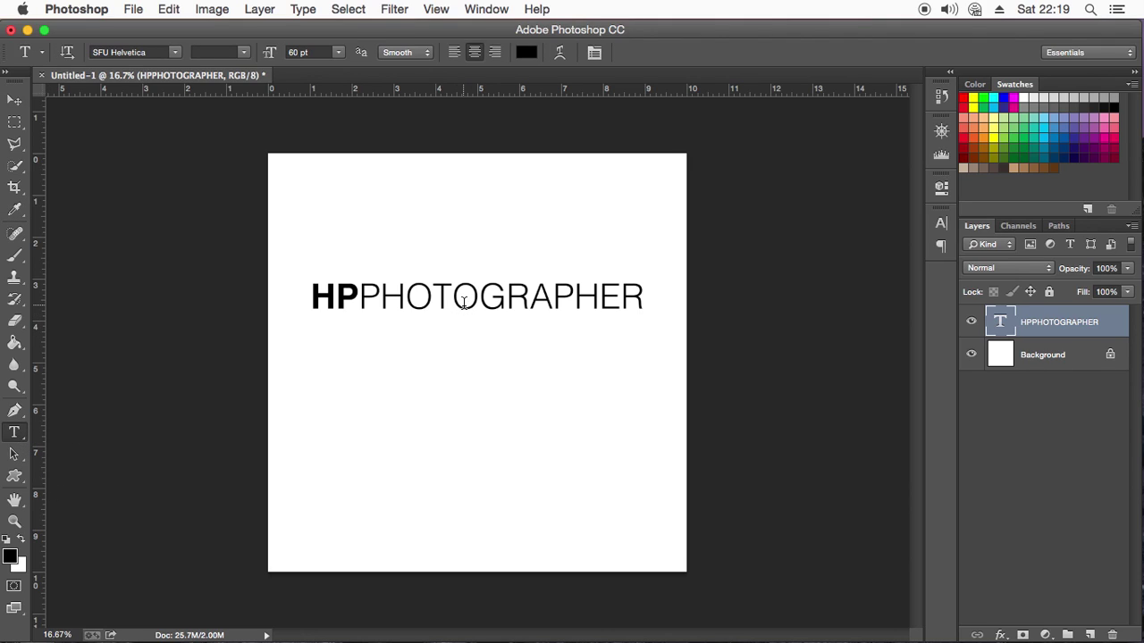
pyautogui.click(408, 298)
pyautogui.moveTo(360, 297); pyautogui.dragTo(336, 300)
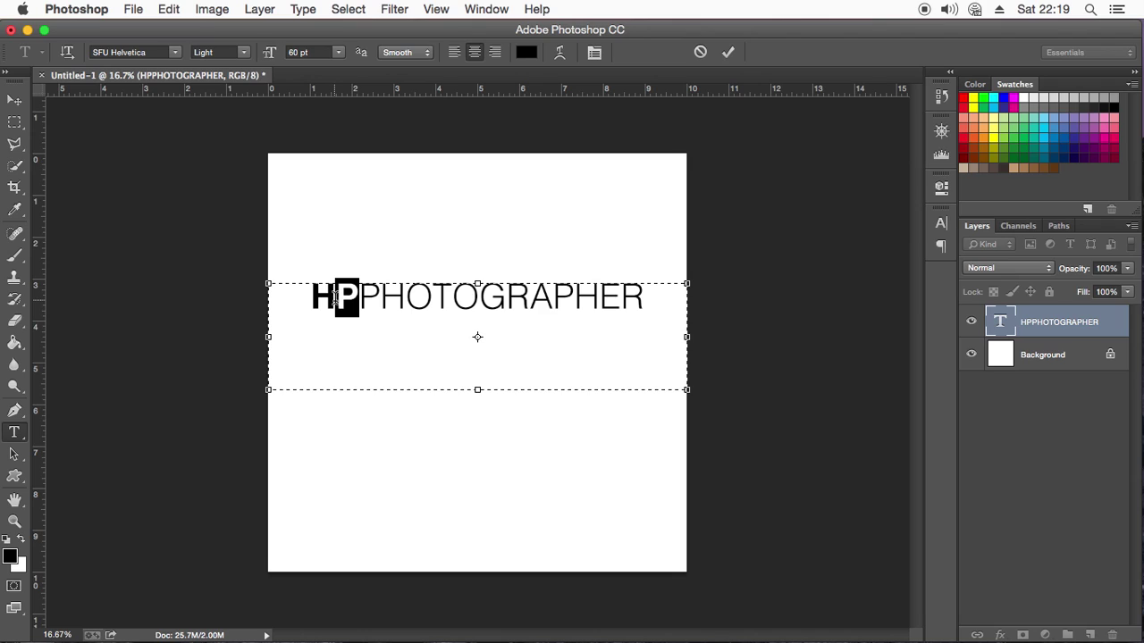
pyautogui.doubleClick(355, 300)
pyautogui.click(407, 298)
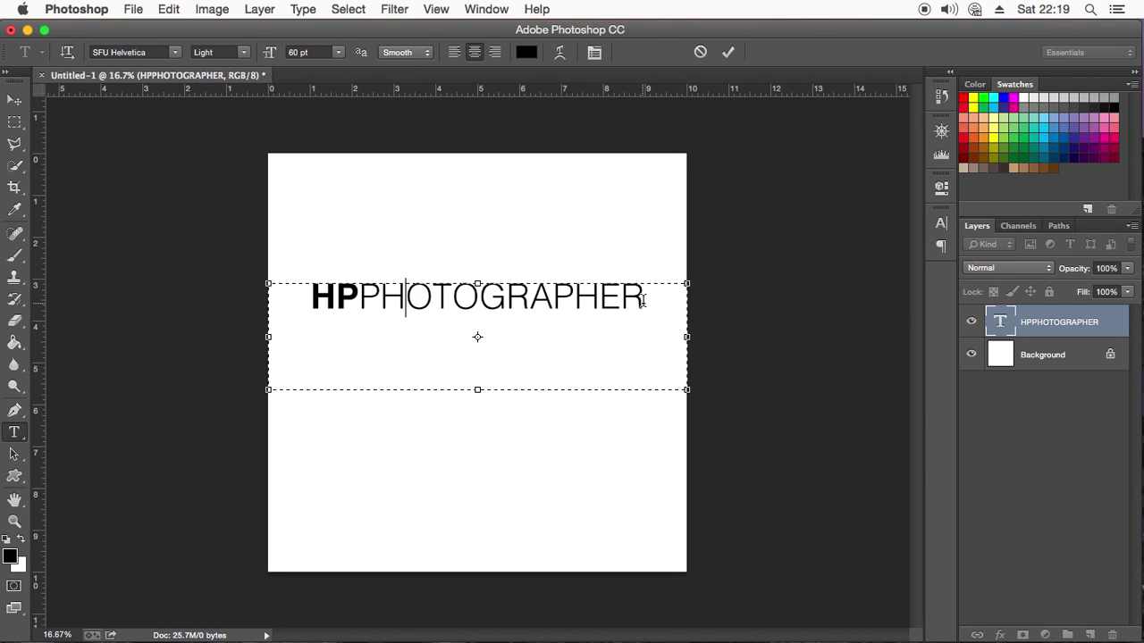
pyautogui.moveTo(643, 299); pyautogui.dragTo(358, 293)
pyautogui.write('ART')
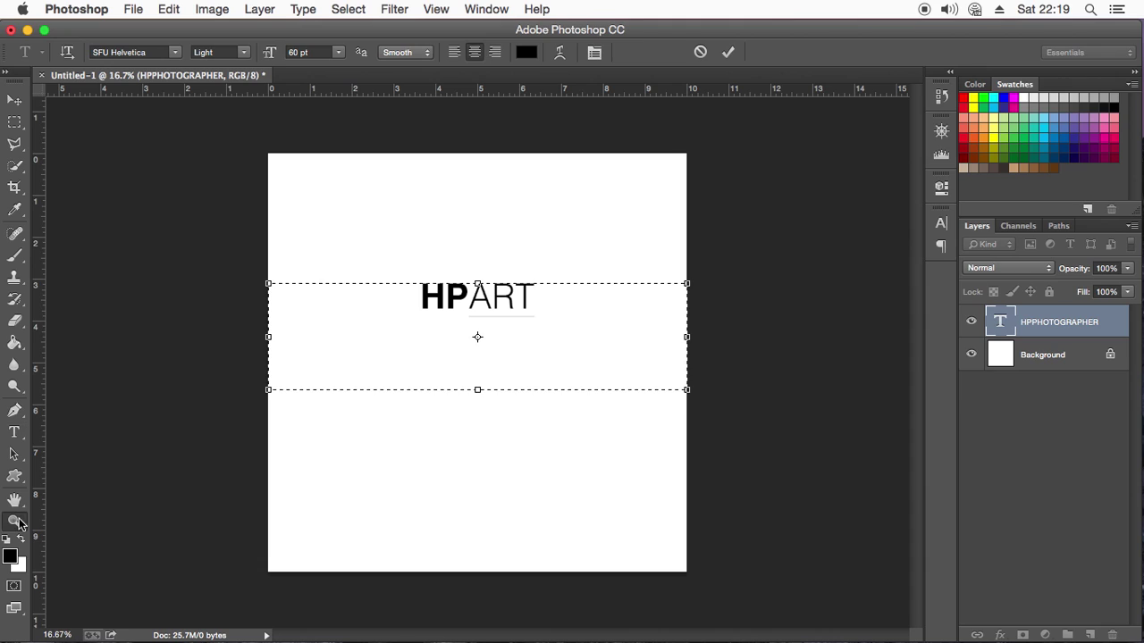
pyautogui.click(14, 520)
# Change the HP letters to the Black font weight
pyautogui.click(14, 432)
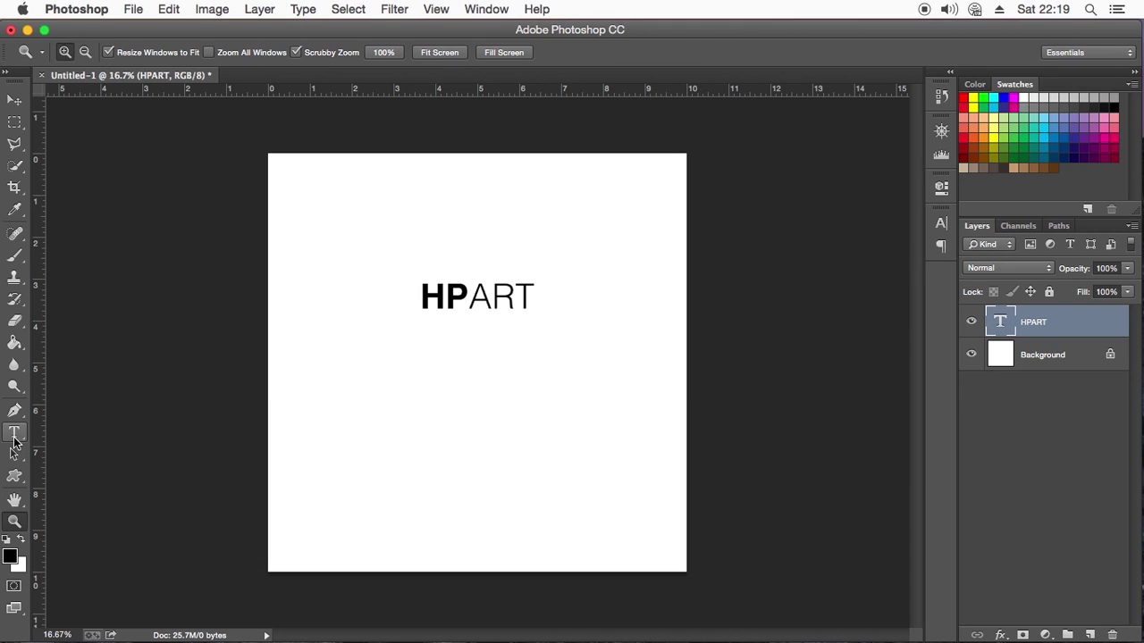
pyautogui.click(491, 298)
pyautogui.moveTo(468, 296); pyautogui.dragTo(419, 297)
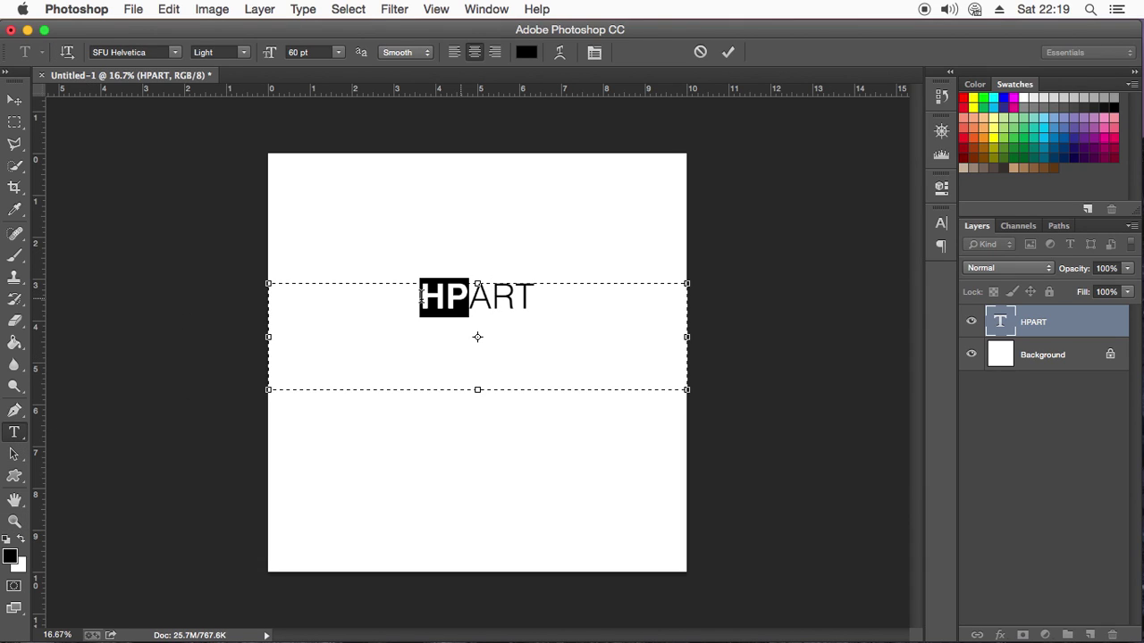
pyautogui.click(215, 52)
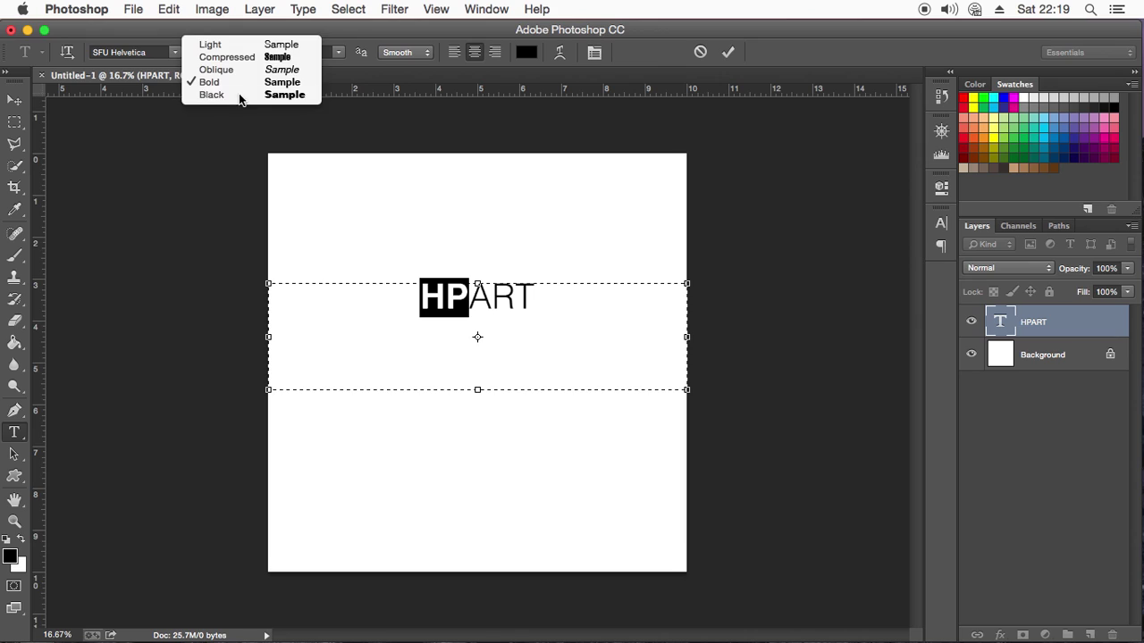
pyautogui.click(239, 93)
pyautogui.click(523, 307)
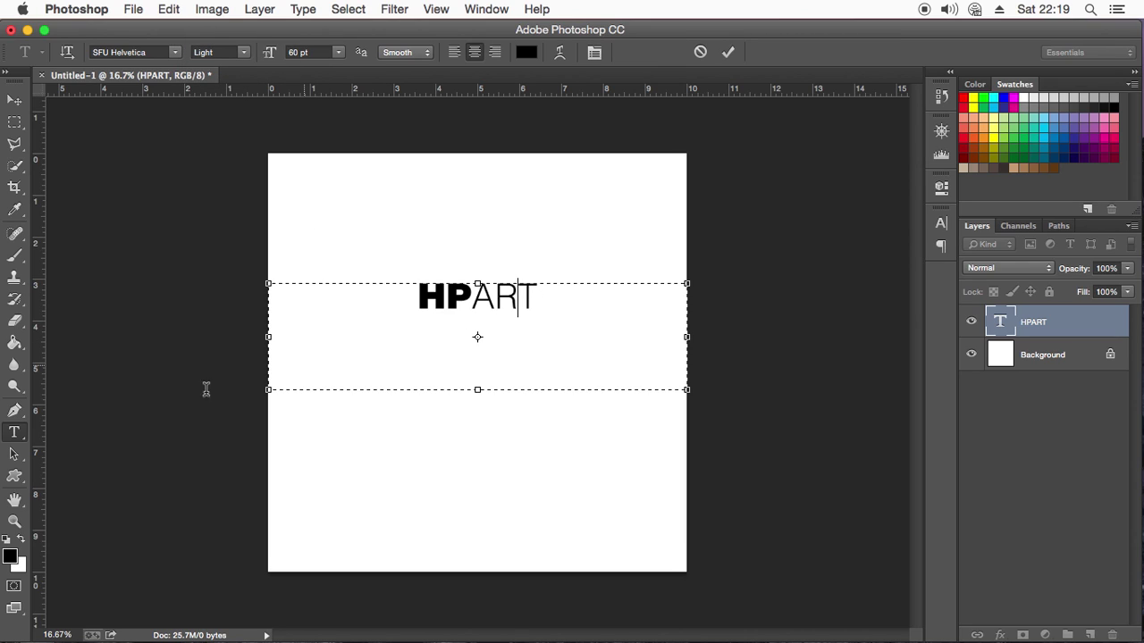
pyautogui.click(14, 521)
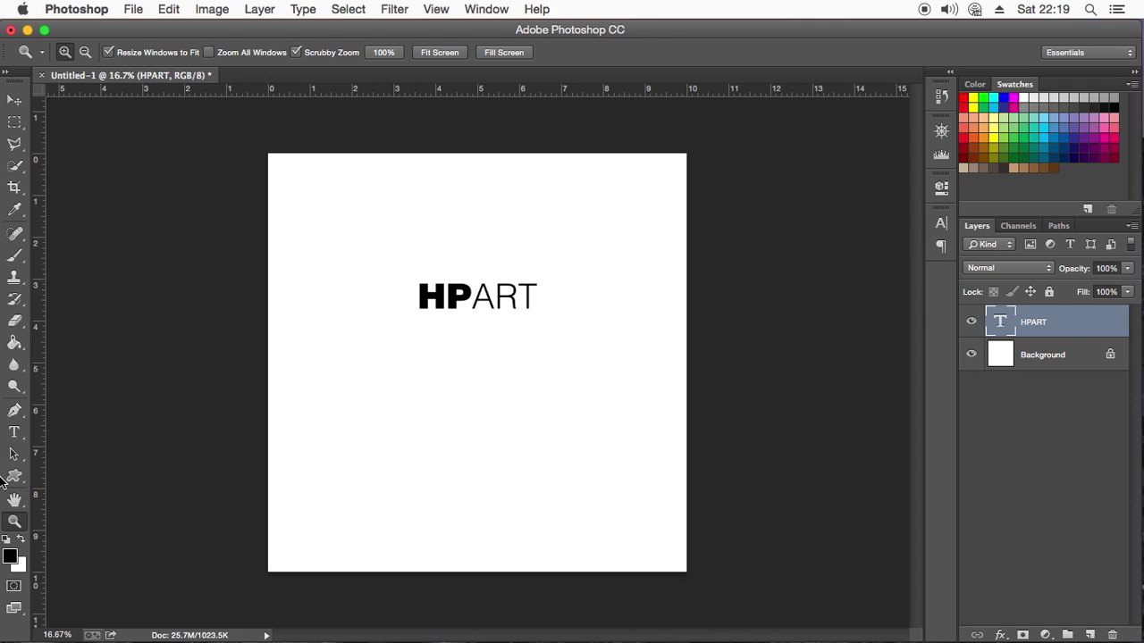
# Reopen the HPART text and place the insertion point after the final T
pyautogui.click(14, 431)
pyautogui.click(513, 298)
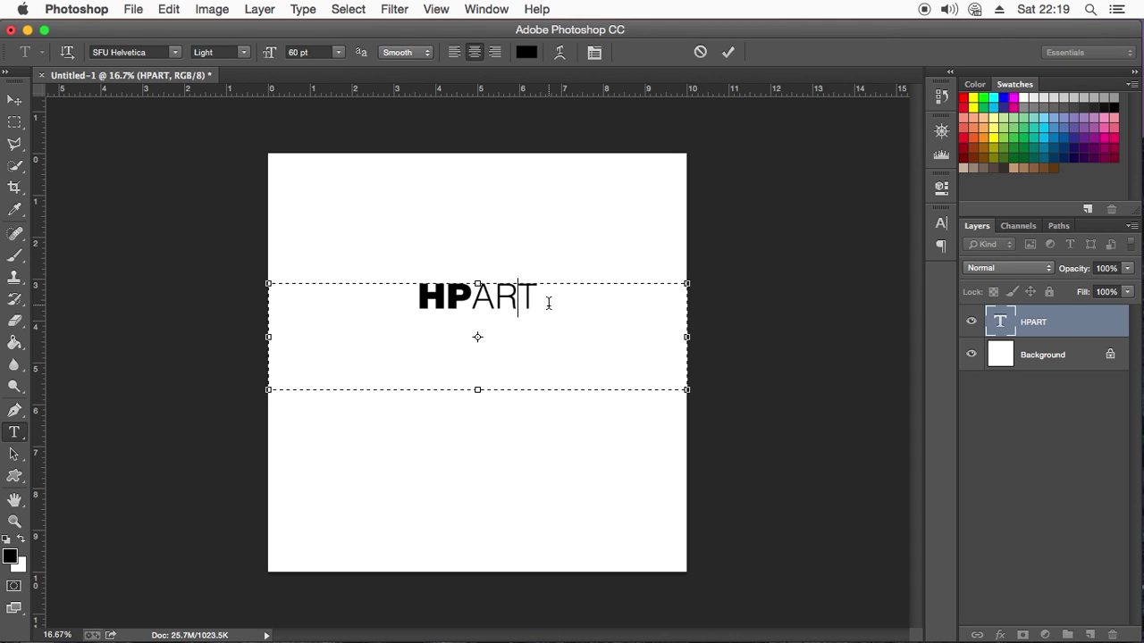
pyautogui.moveTo(552, 299); pyautogui.dragTo(414, 304)
pyautogui.click(549, 295)
pyautogui.moveTo(548, 296); pyautogui.dragTo(269, 299)
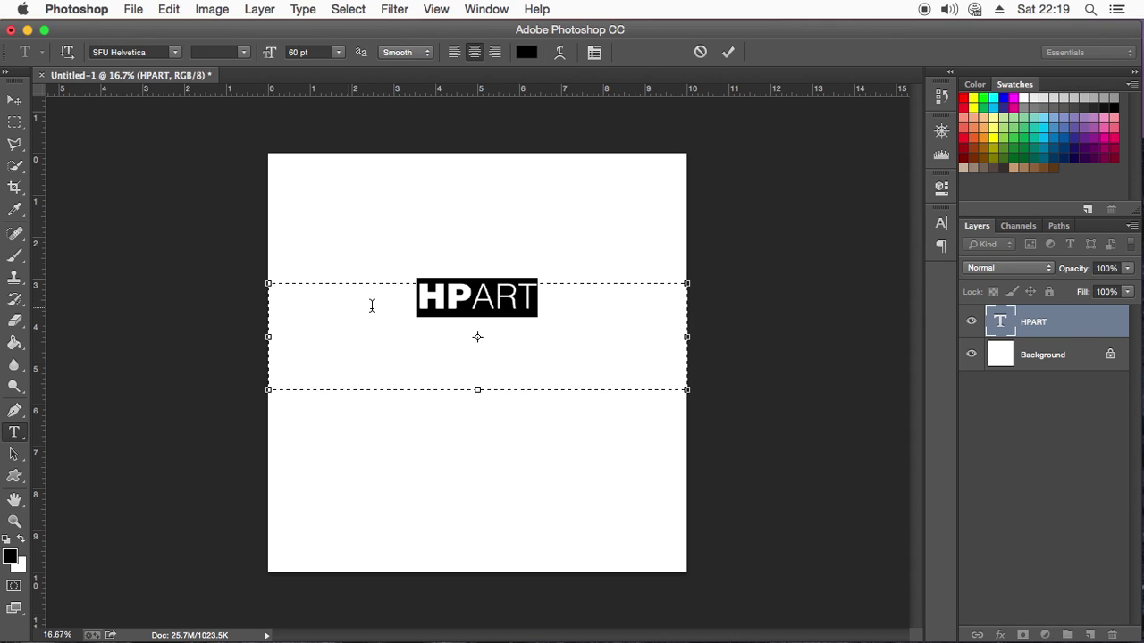
pyautogui.click(450, 300)
pyautogui.click(540, 290)
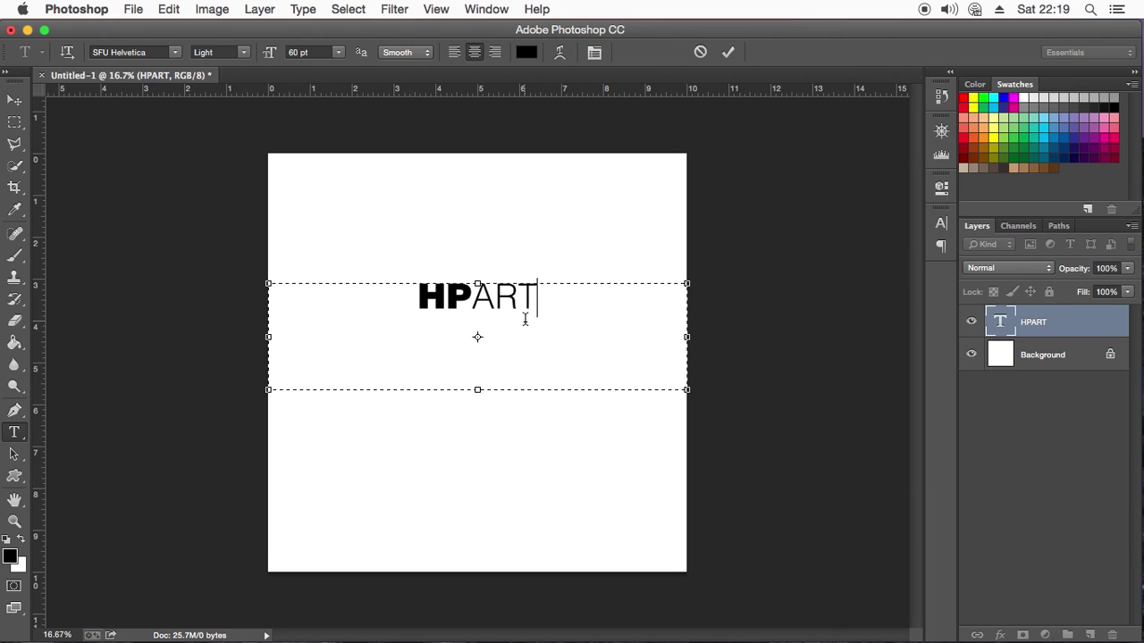
# Type HP after HPART
pyautogui.moveTo(542, 308); pyautogui.dragTo(372, 289)
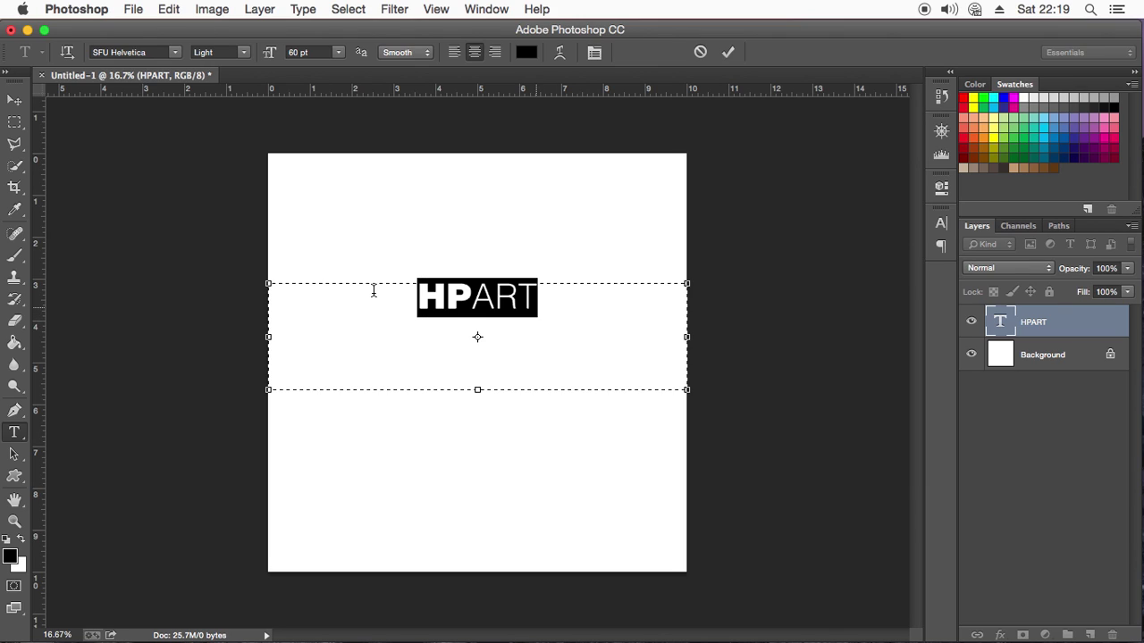
pyautogui.click(542, 313)
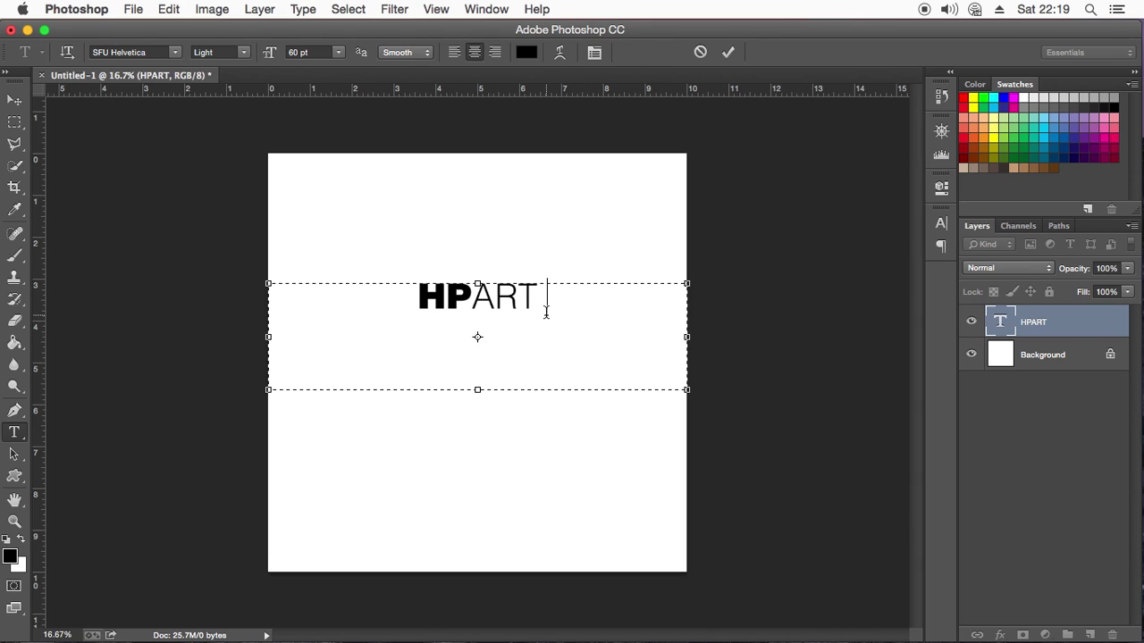
pyautogui.write('HP')
# Set the new HP in Times New Roman, commit, and zoom in on the wordmark
pyautogui.doubleClick(589, 303)
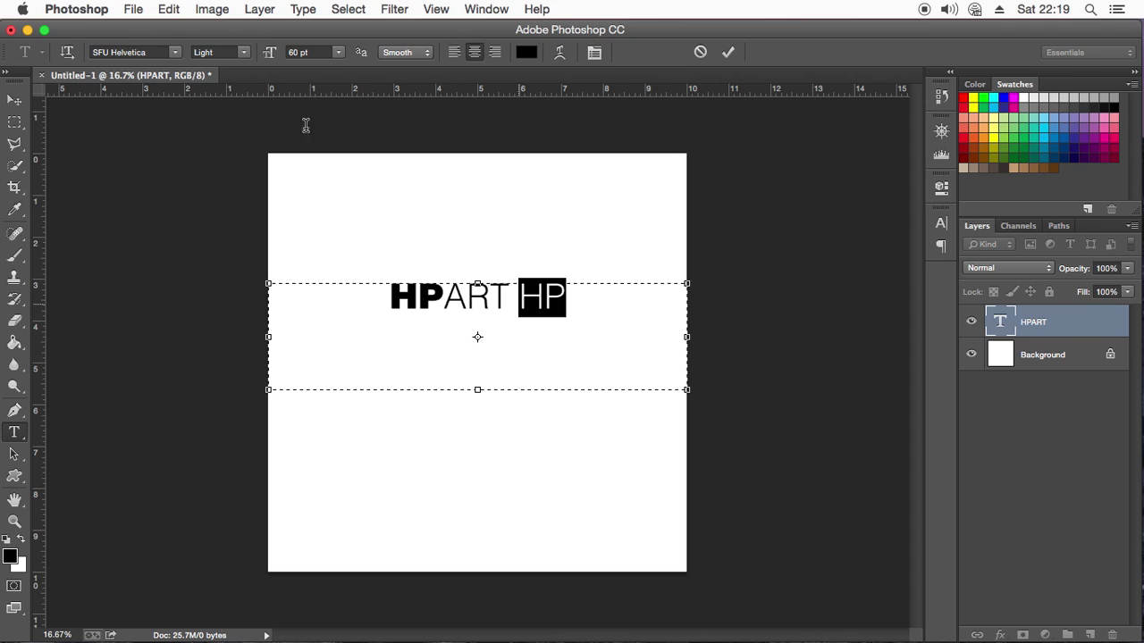
pyautogui.click(152, 49)
pyautogui.press('BackSpace')
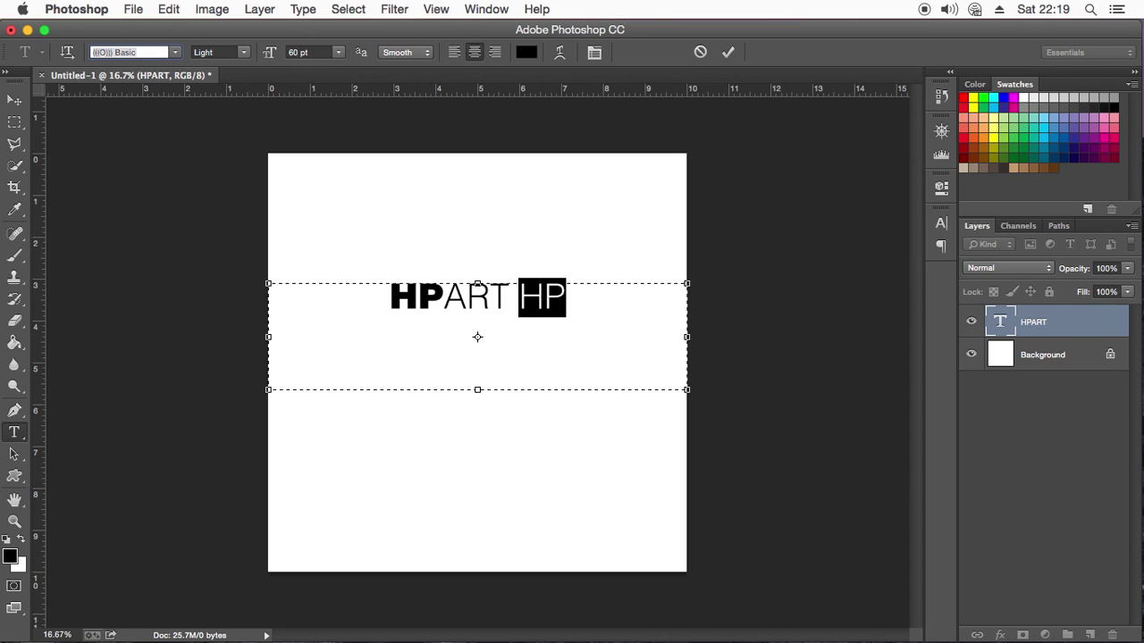
pyautogui.write('Tahoma')
pyautogui.click(178, 55)
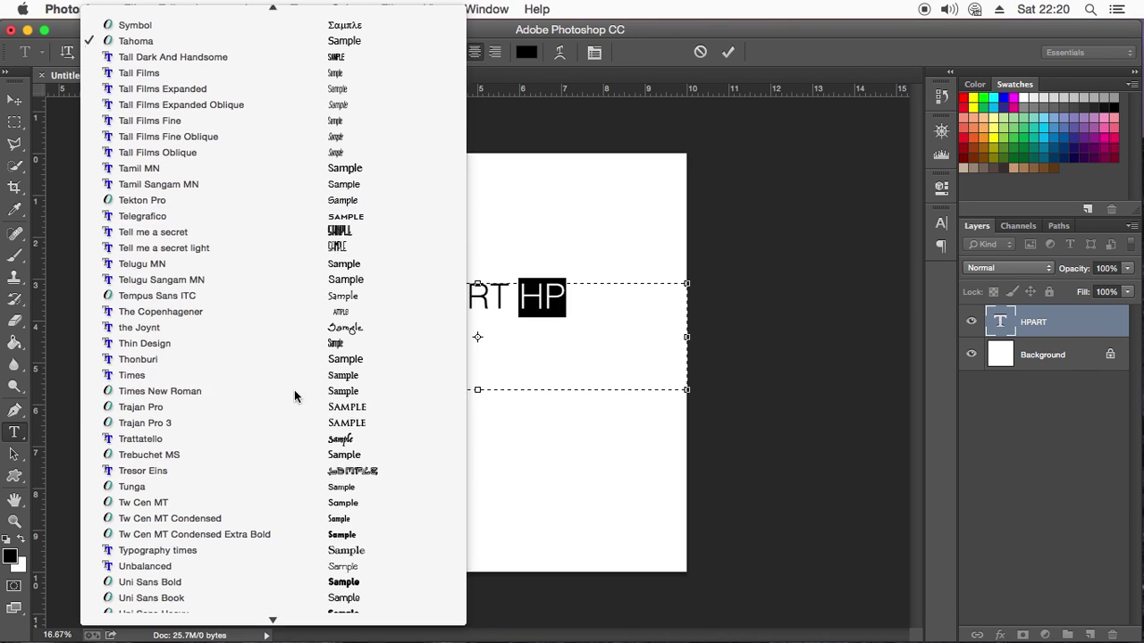
pyautogui.click(294, 396)
pyautogui.click(597, 303)
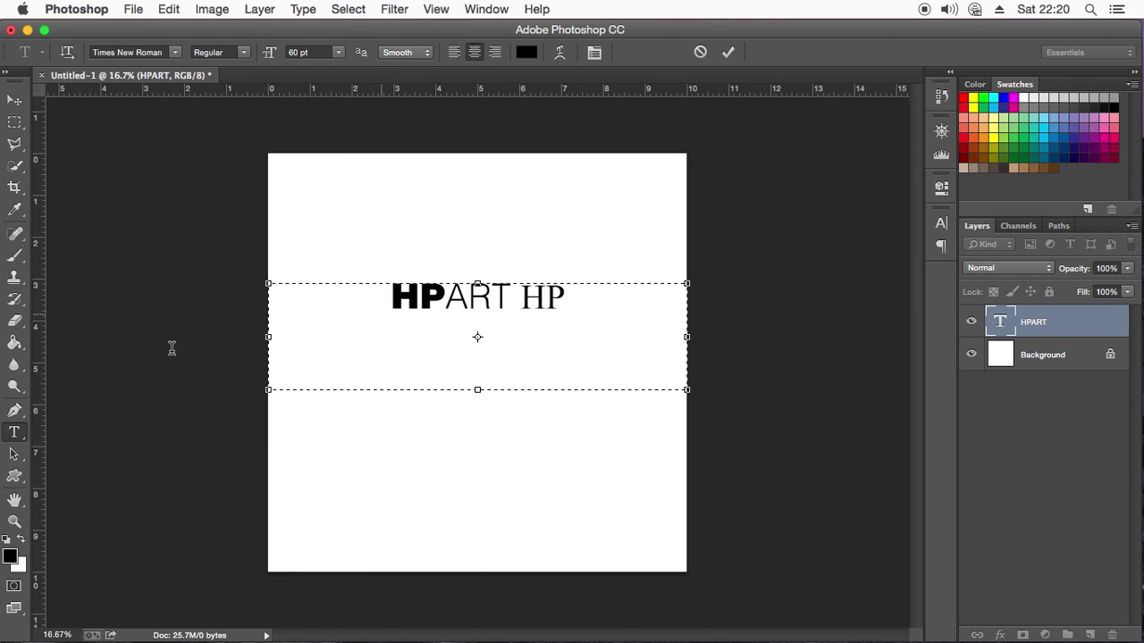
pyautogui.click(15, 521)
pyautogui.click(489, 251)
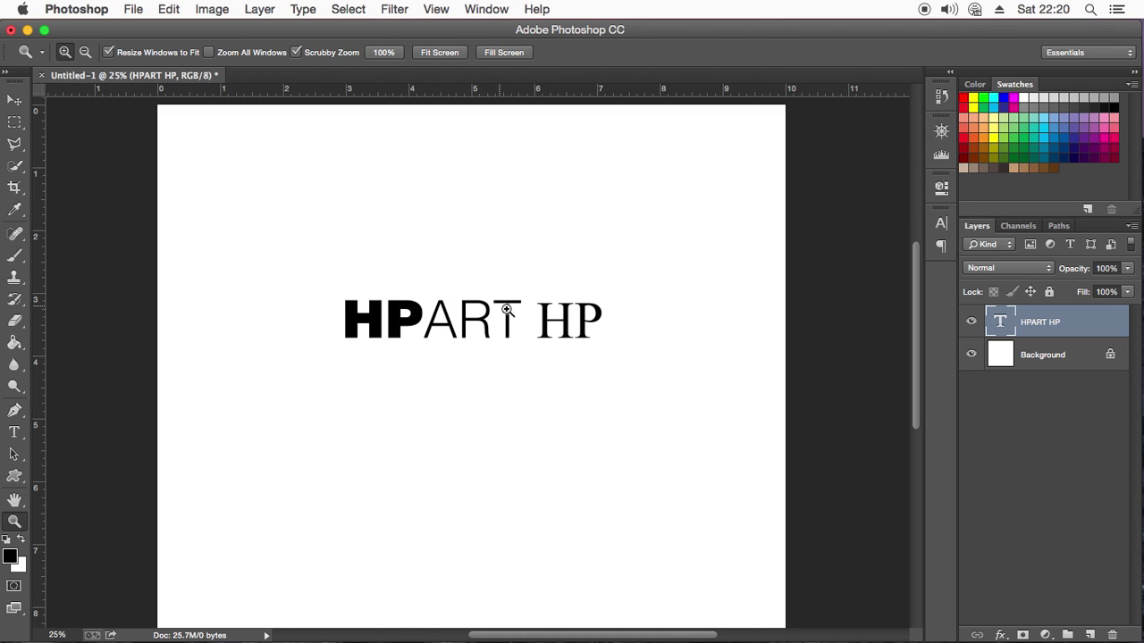
pyautogui.click(551, 326)
# Select PART in the HPART HP text and try SFU Helvetica from the font list
pyautogui.click(15, 434)
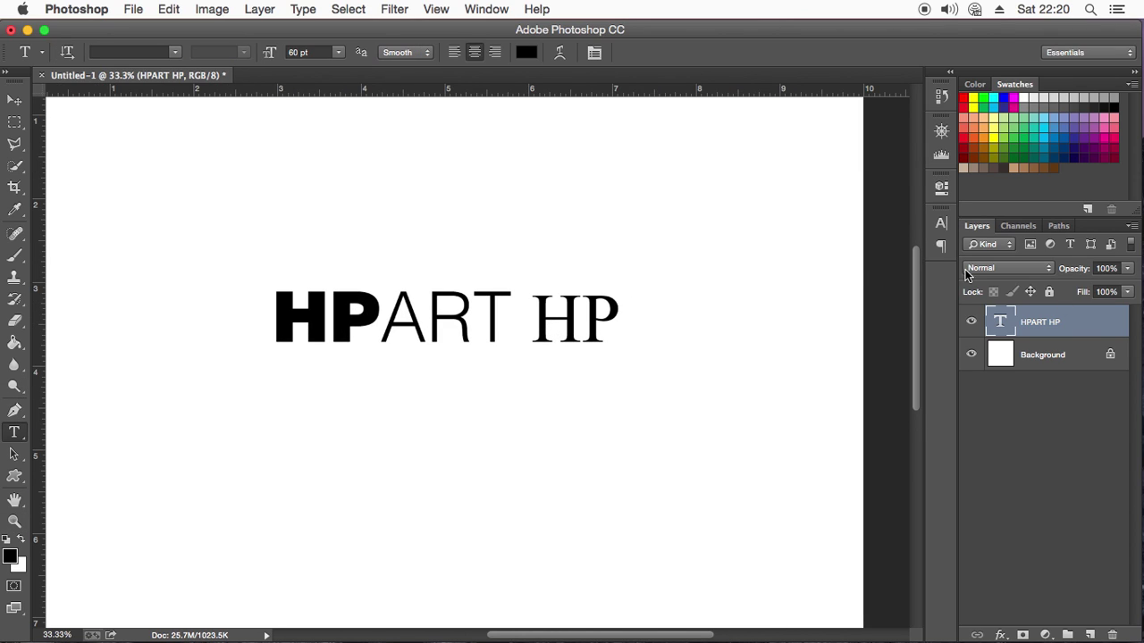
pyautogui.click(511, 313)
pyautogui.moveTo(511, 313); pyautogui.dragTo(269, 323)
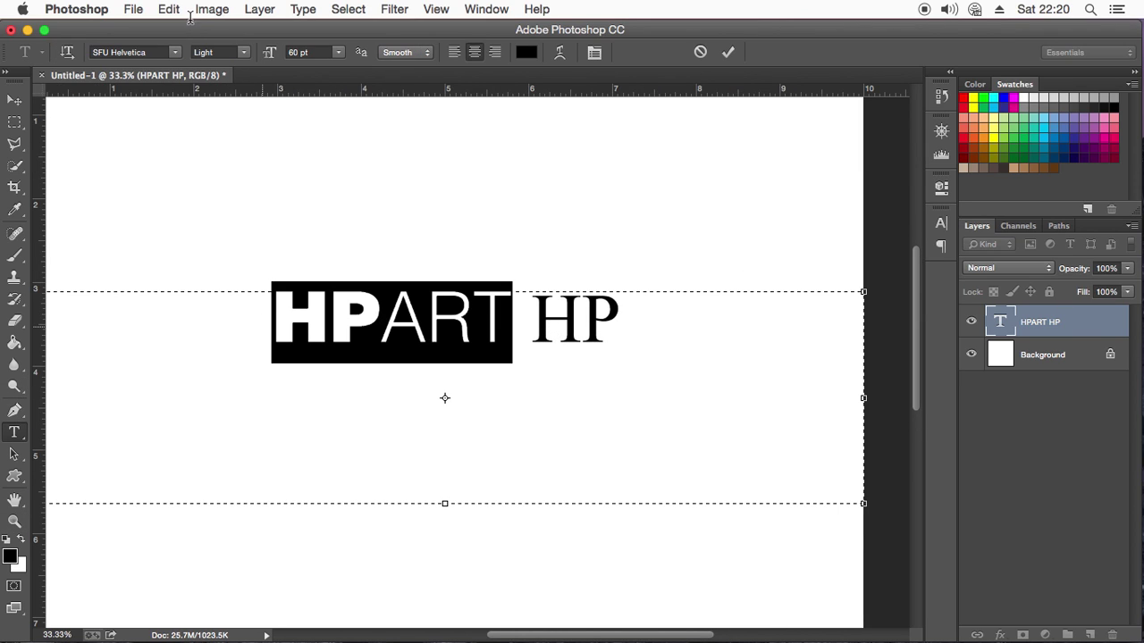
pyautogui.click(176, 54)
pyautogui.scroll(2, 185, 57)
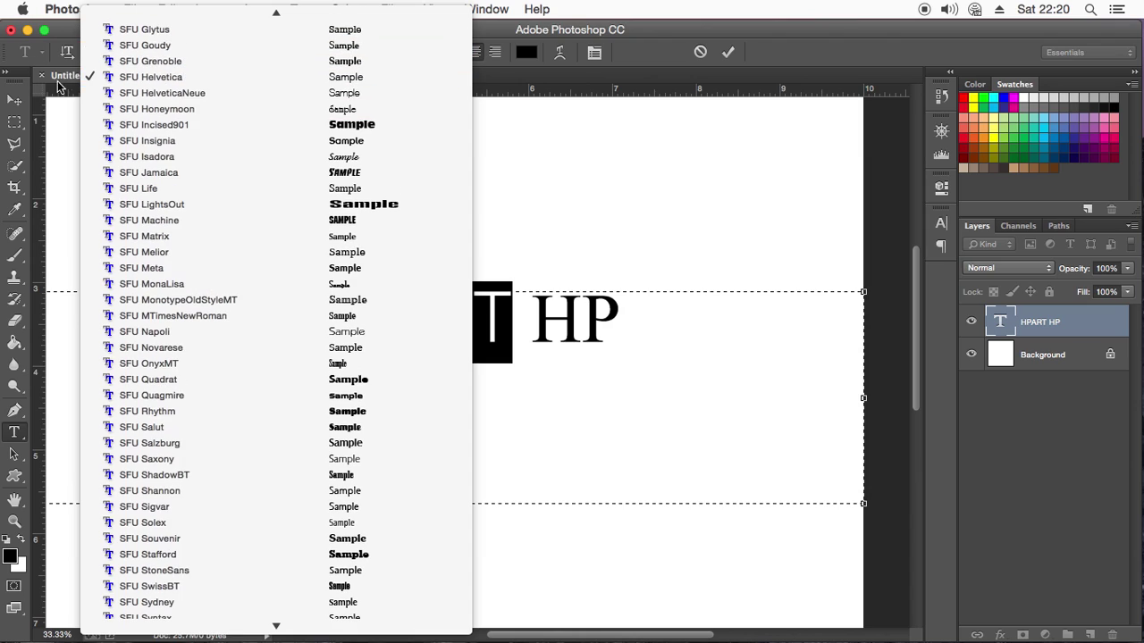
pyautogui.click(151, 77)
# Set HPART in Arial, then select the letters ART
pyautogui.click(149, 53)
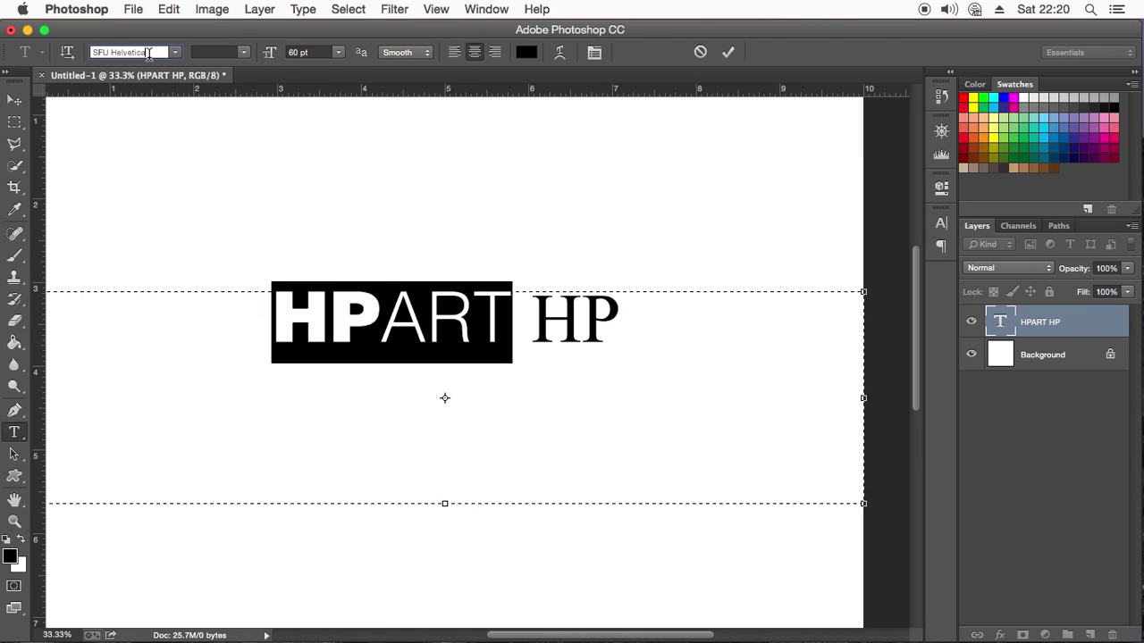
pyautogui.write('a')
pyautogui.click(176, 53)
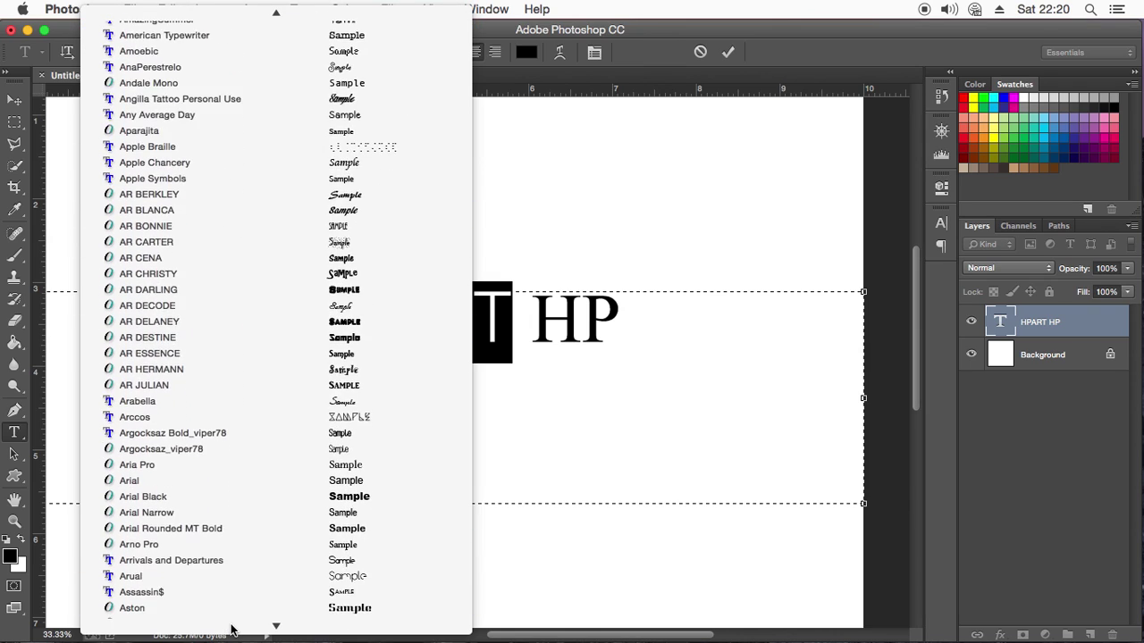
pyautogui.click(185, 386)
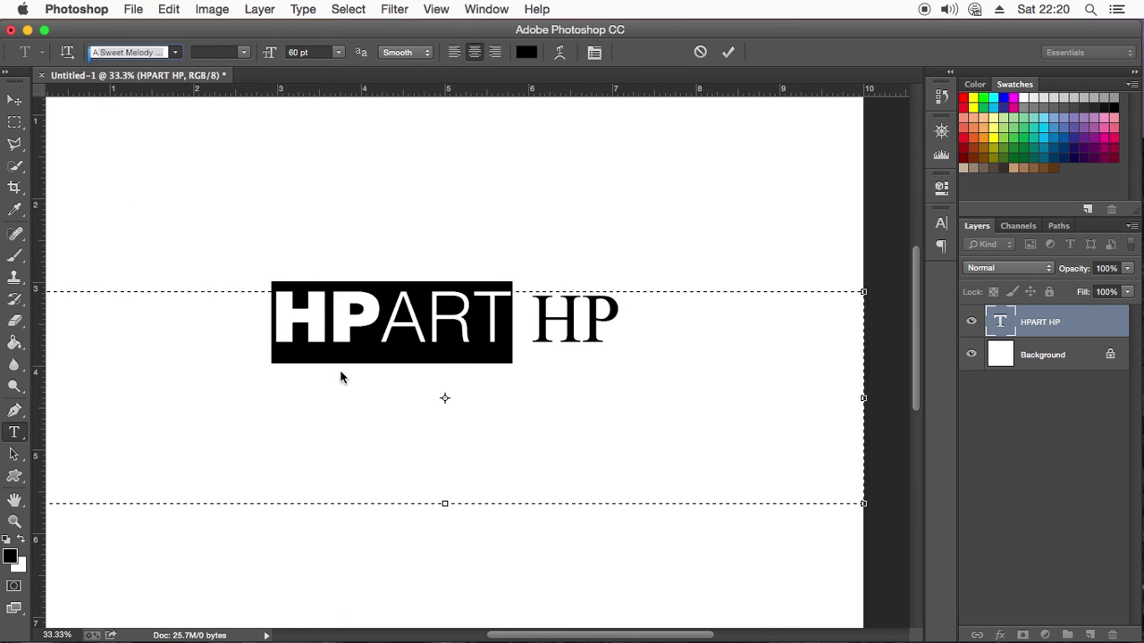
pyautogui.click(428, 319)
pyautogui.moveTo(502, 311); pyautogui.dragTo(371, 326)
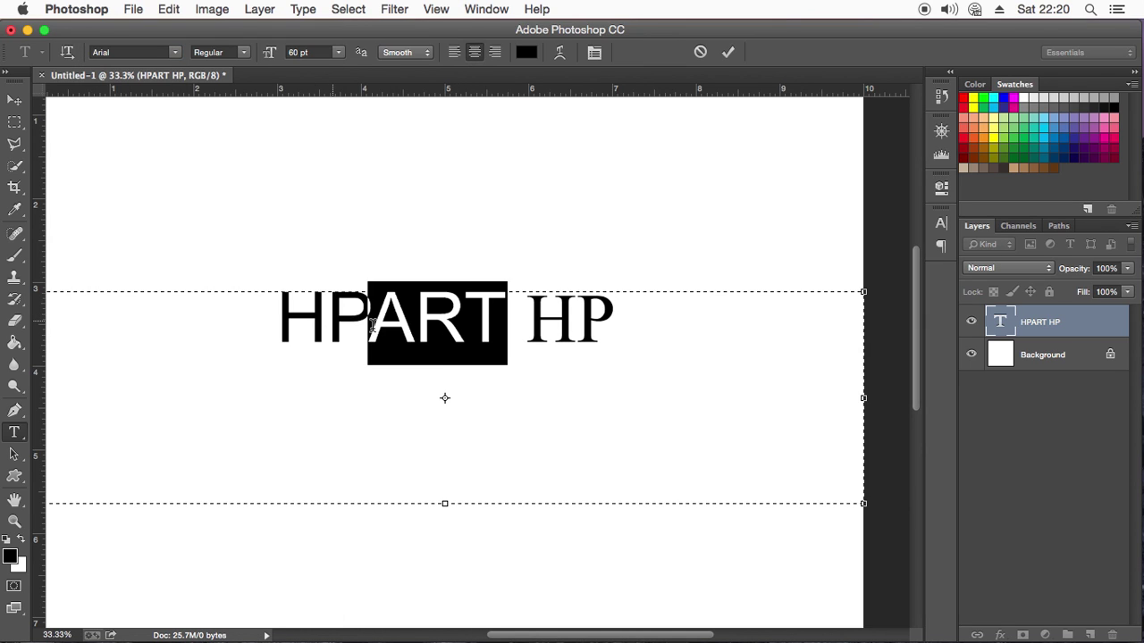
# Delete the letters ART and select the first HP
pyautogui.press('BackSpace')
pyautogui.click(494, 335)
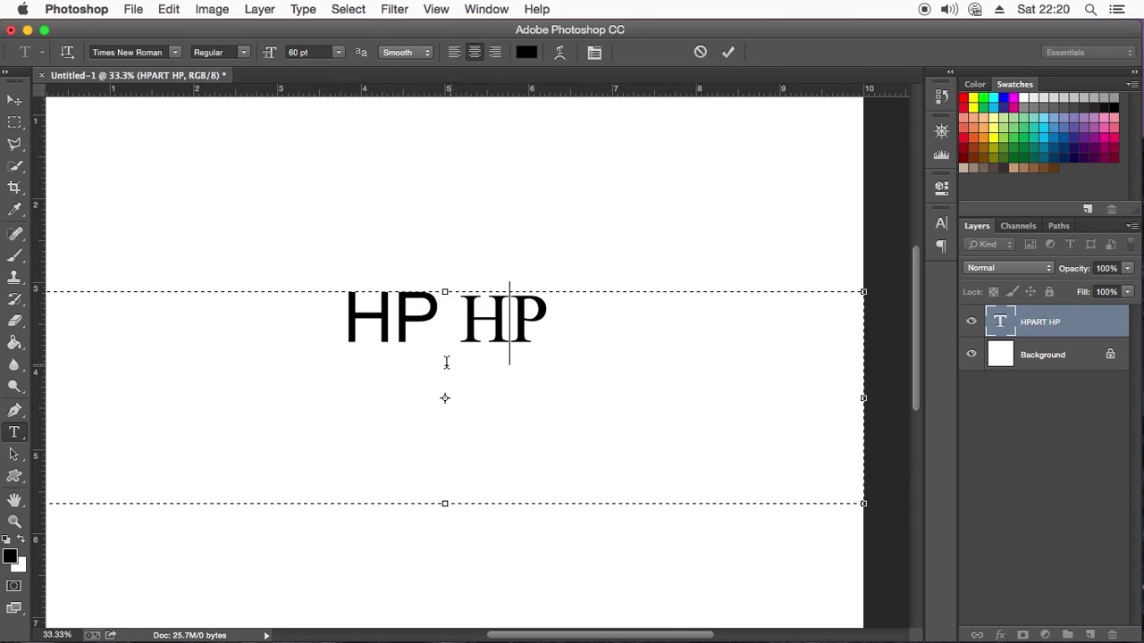
pyautogui.click(450, 333)
pyautogui.moveTo(442, 330); pyautogui.dragTo(333, 371)
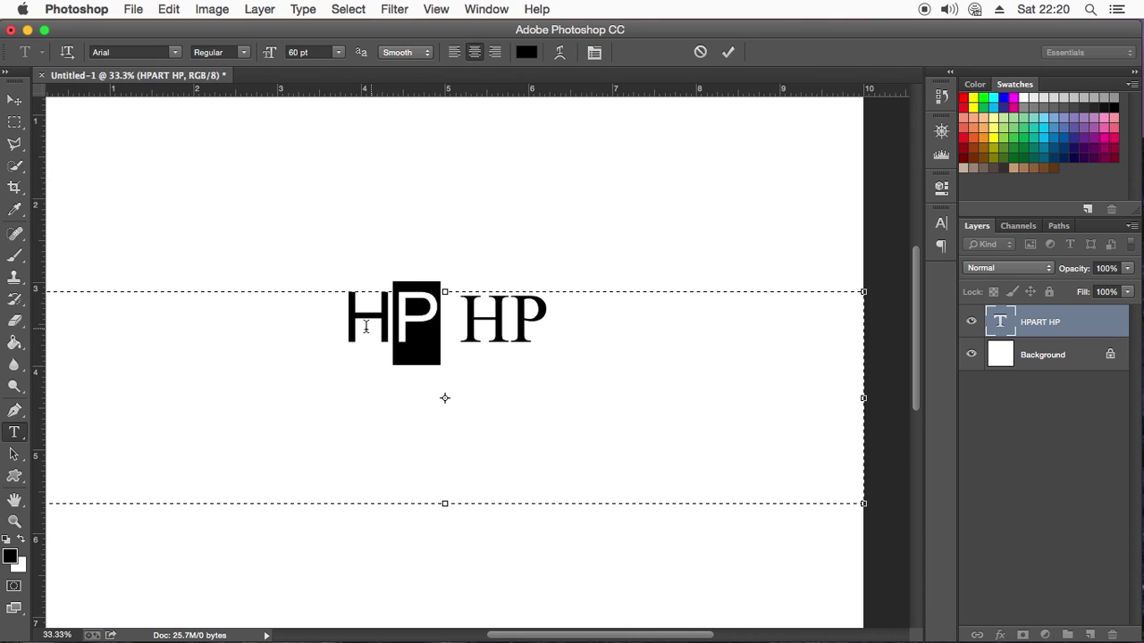
pyautogui.click(416, 348)
pyautogui.doubleClick(429, 322)
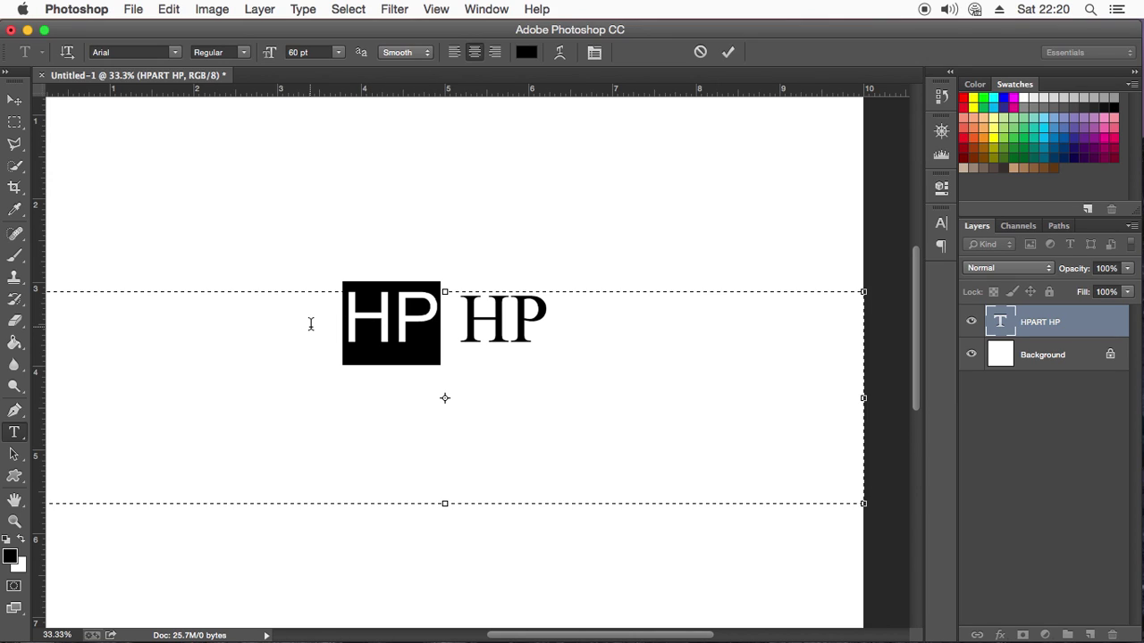
pyautogui.click(310, 324)
pyautogui.doubleClick(403, 327)
# Set the first HP in Helvetica after briefly trying Arial
pyautogui.click(175, 56)
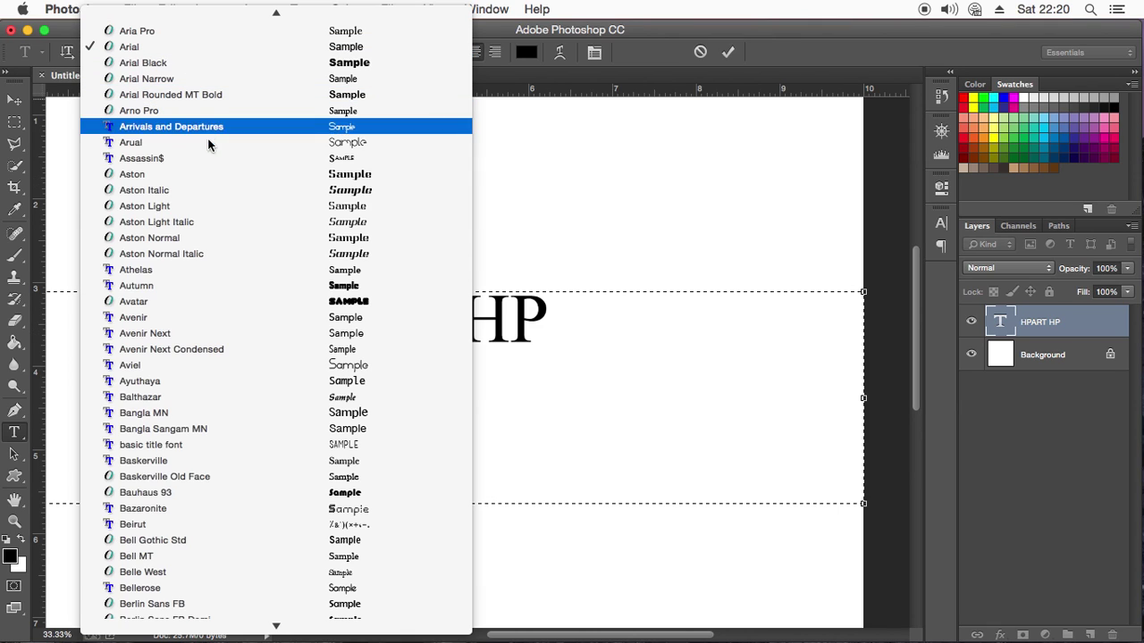
pyautogui.scroll(-3, 208, 134)
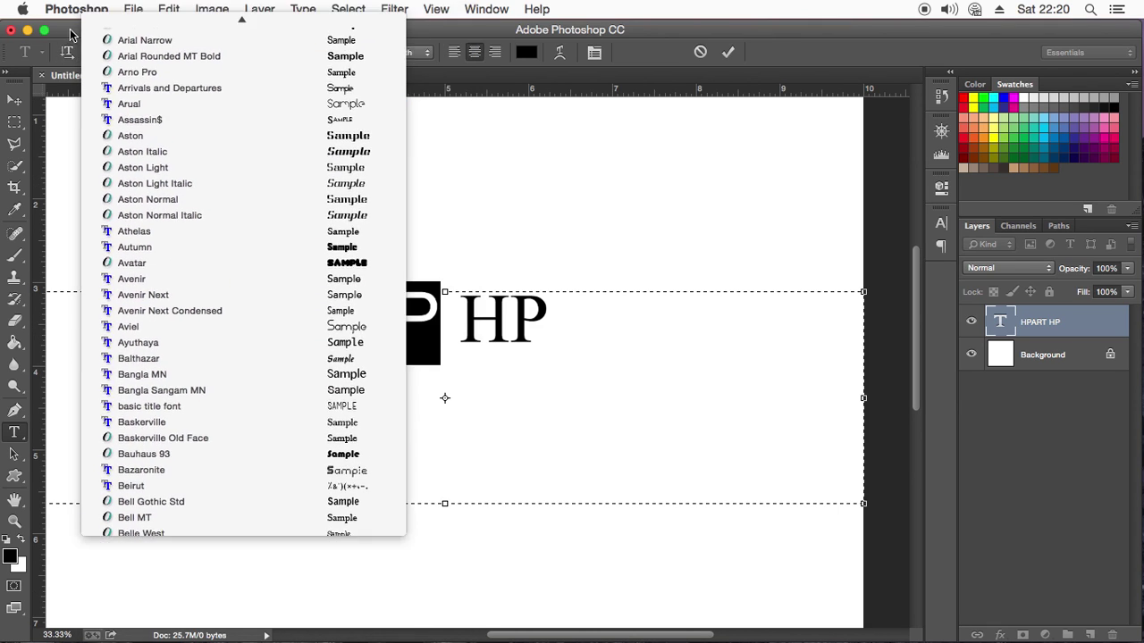
pyautogui.click(134, 23)
pyautogui.write('Haettenschweiler')
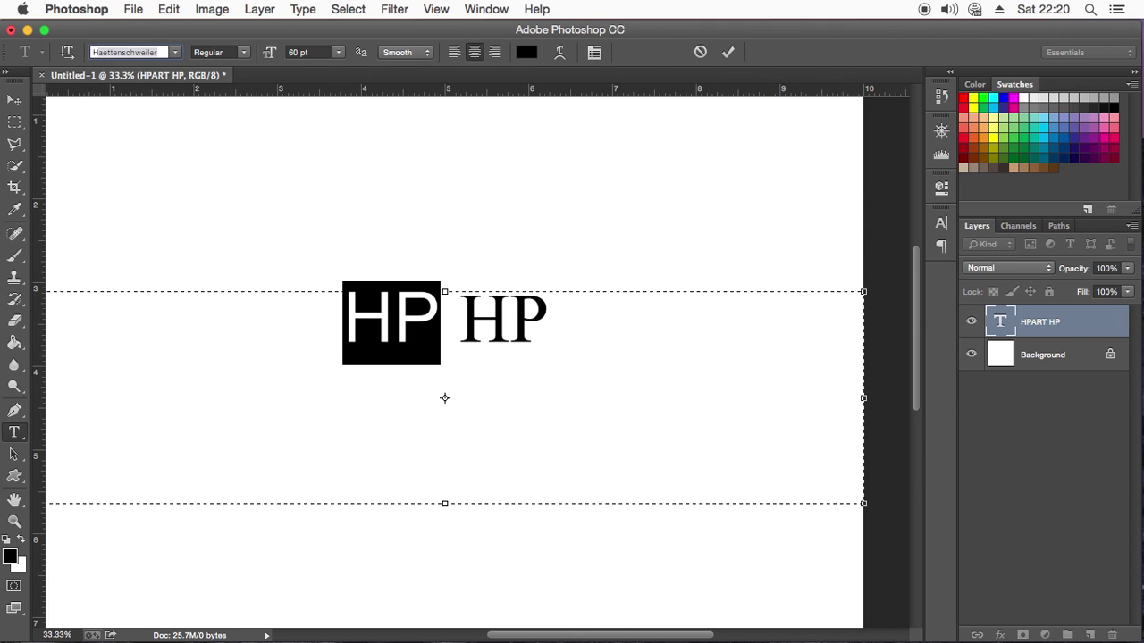
pyautogui.click(182, 52)
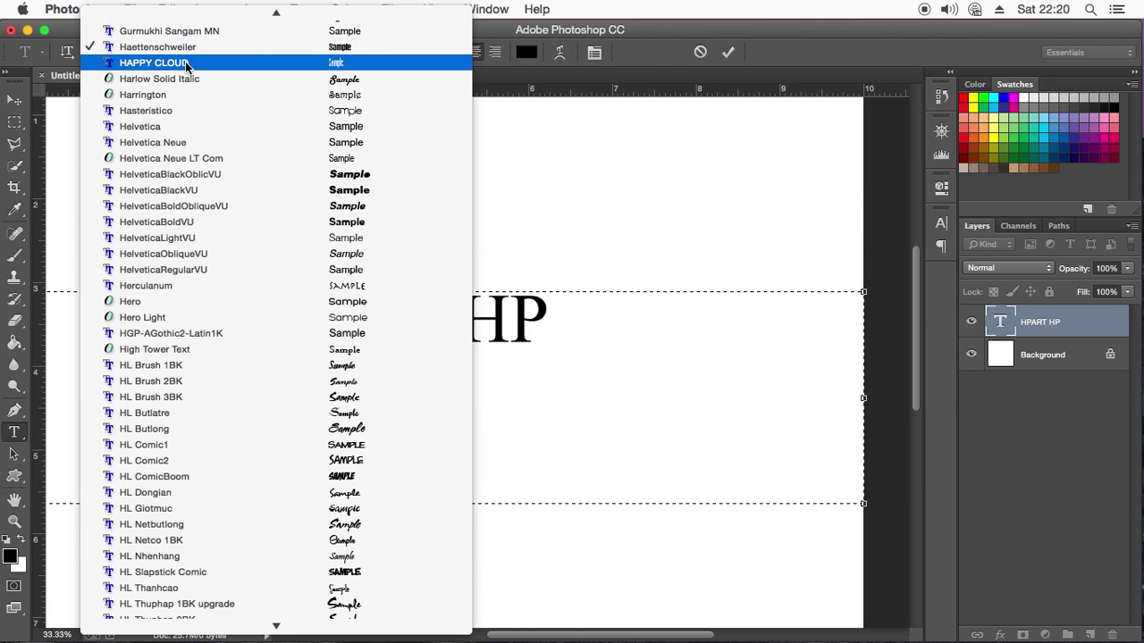
pyautogui.click(227, 127)
pyautogui.click(243, 52)
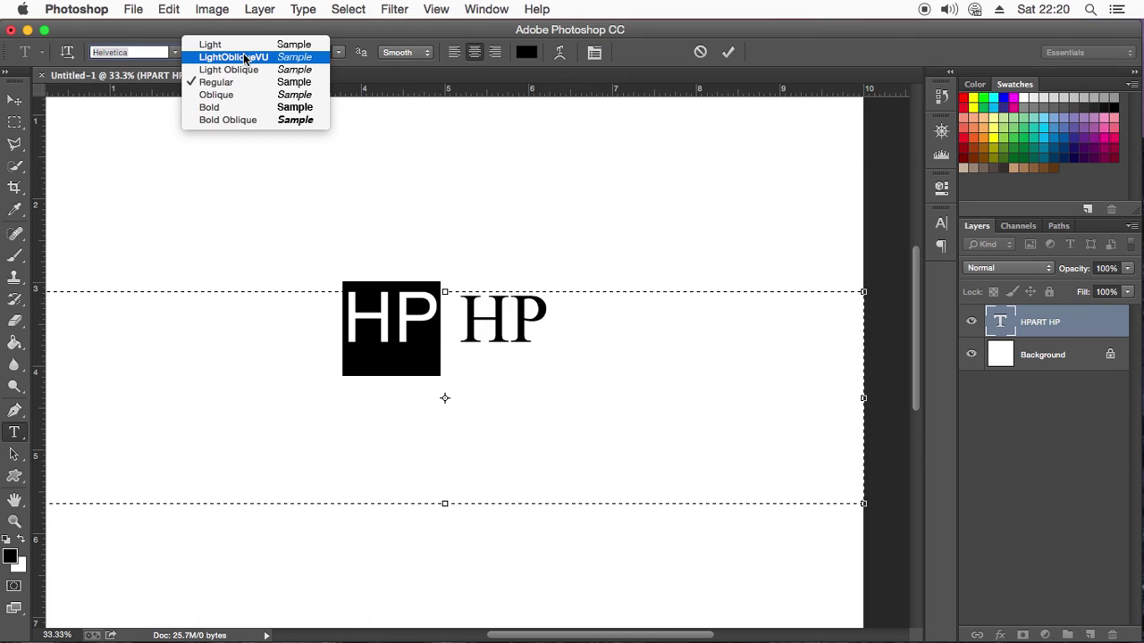
pyautogui.click(632, 70)
# Try several ways to select only the first HP
pyautogui.click(449, 391)
pyautogui.press('Left')
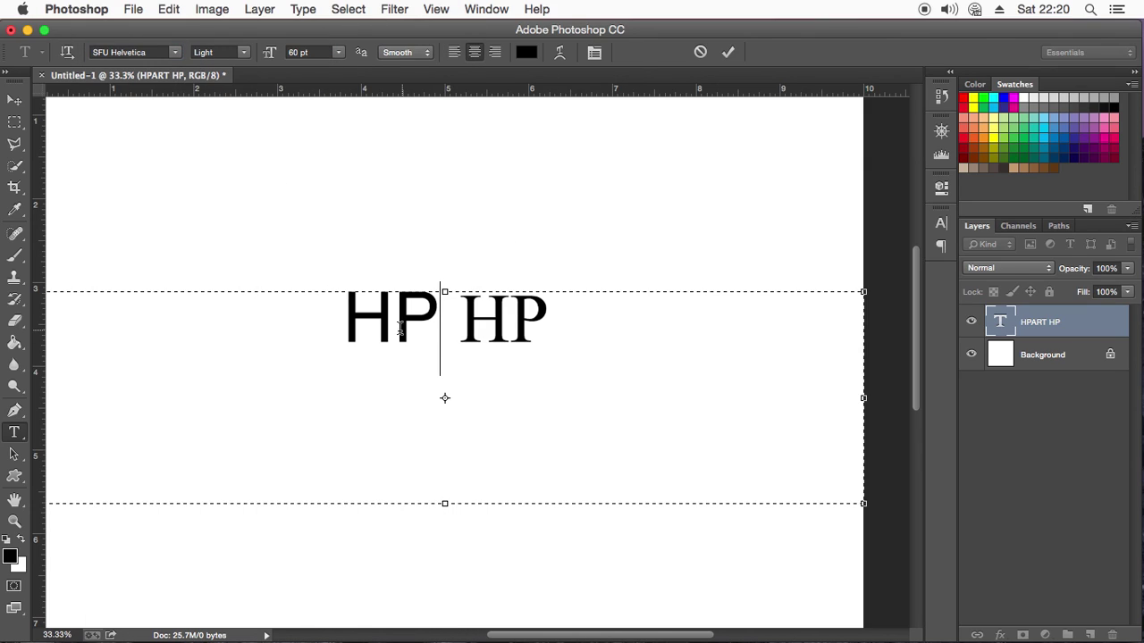
pyautogui.hotkey('shift', 'Left')
pyautogui.hotkey('shift', 'Left')
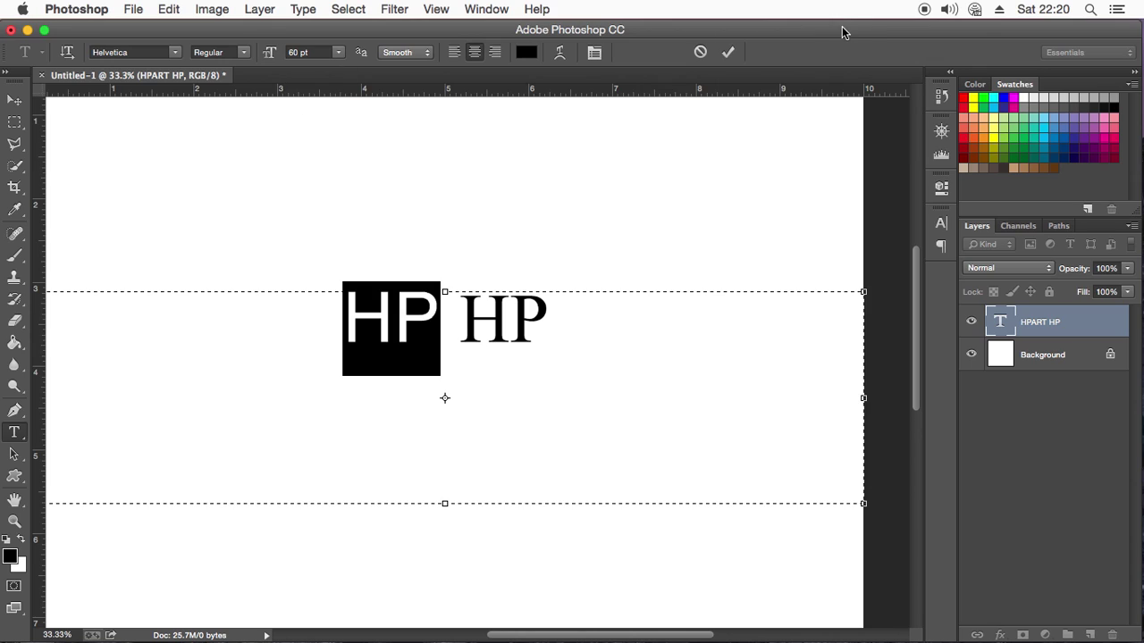
pyautogui.click(345, 329)
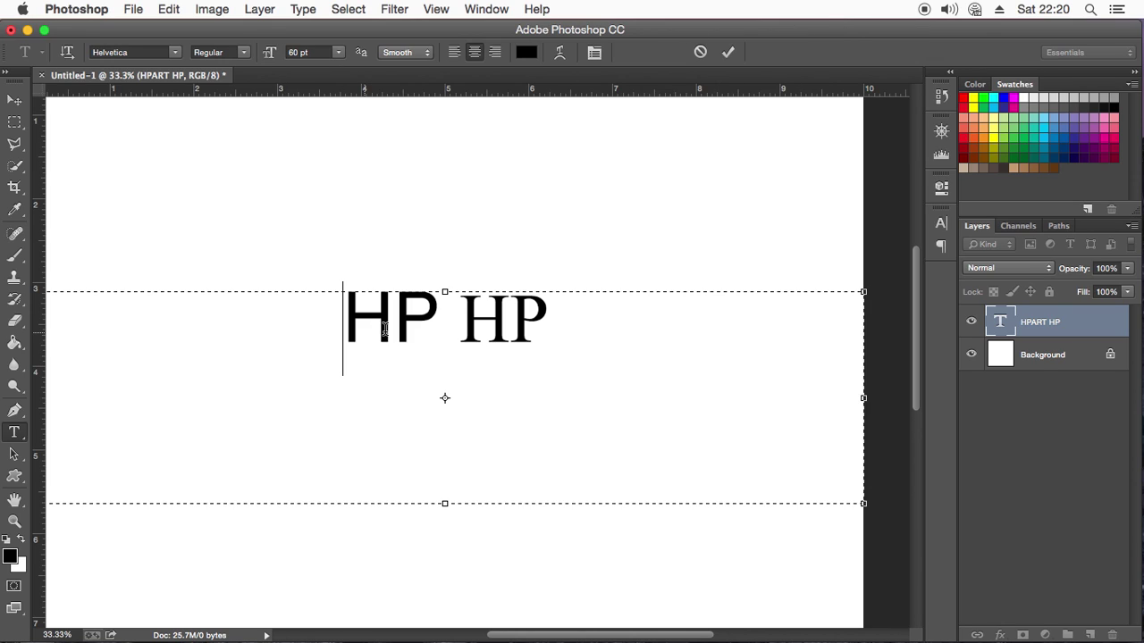
pyautogui.moveTo(442, 328); pyautogui.dragTo(348, 329)
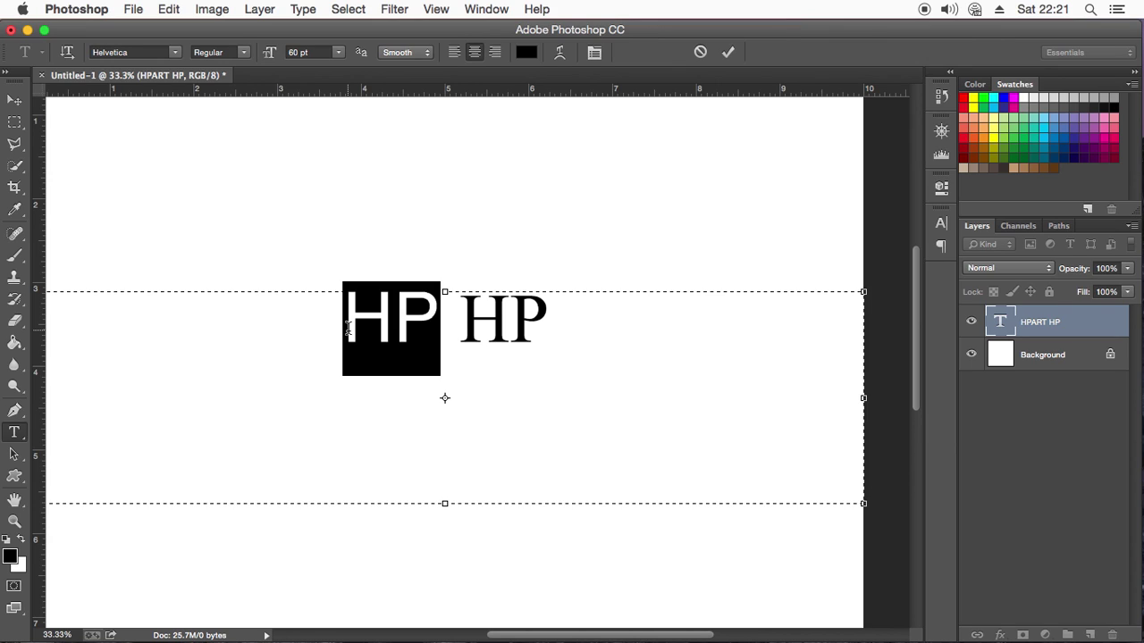
pyautogui.click(419, 353)
pyautogui.doubleClick(434, 320)
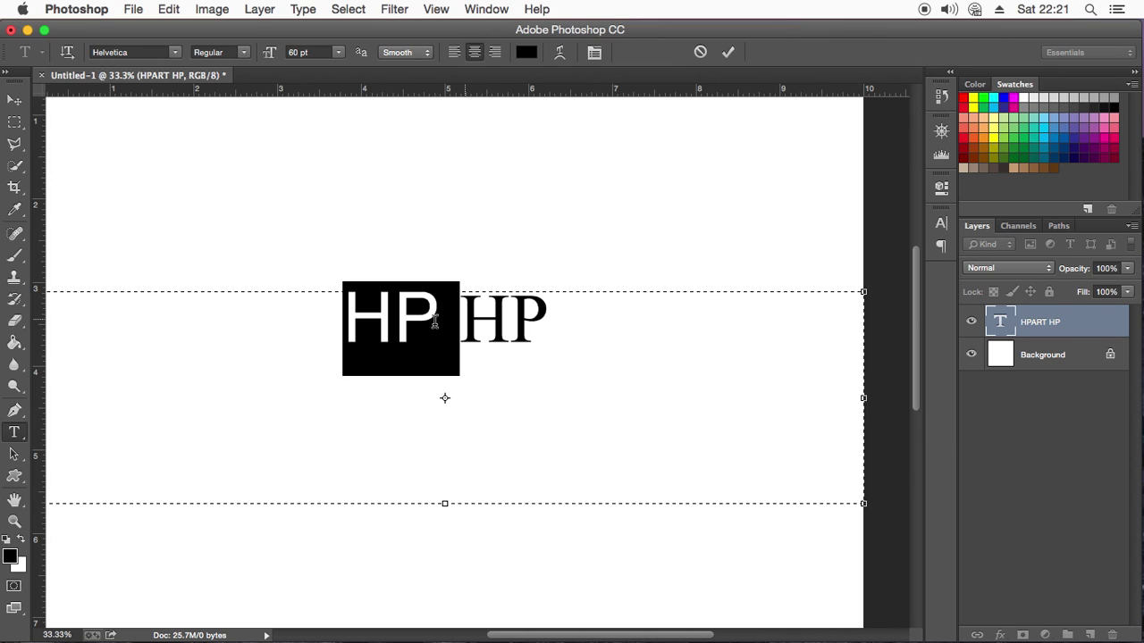
pyautogui.click(436, 324)
pyautogui.moveTo(365, 326); pyautogui.dragTo(427, 324)
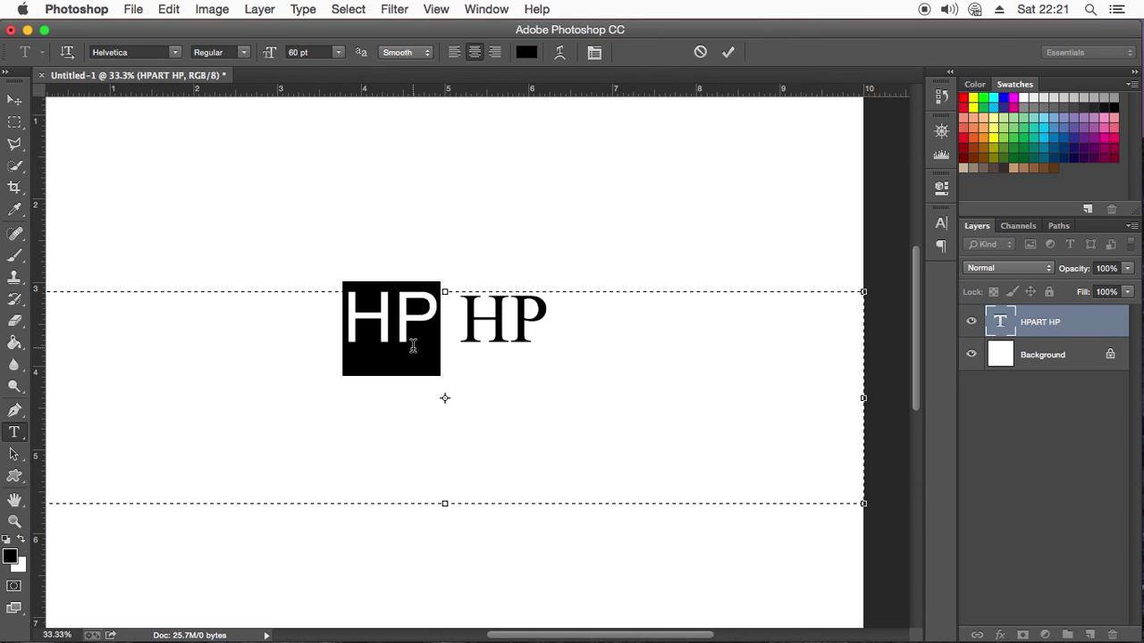
# Move to the second HP and select its letters
pyautogui.click(470, 324)
pyautogui.press('Left')
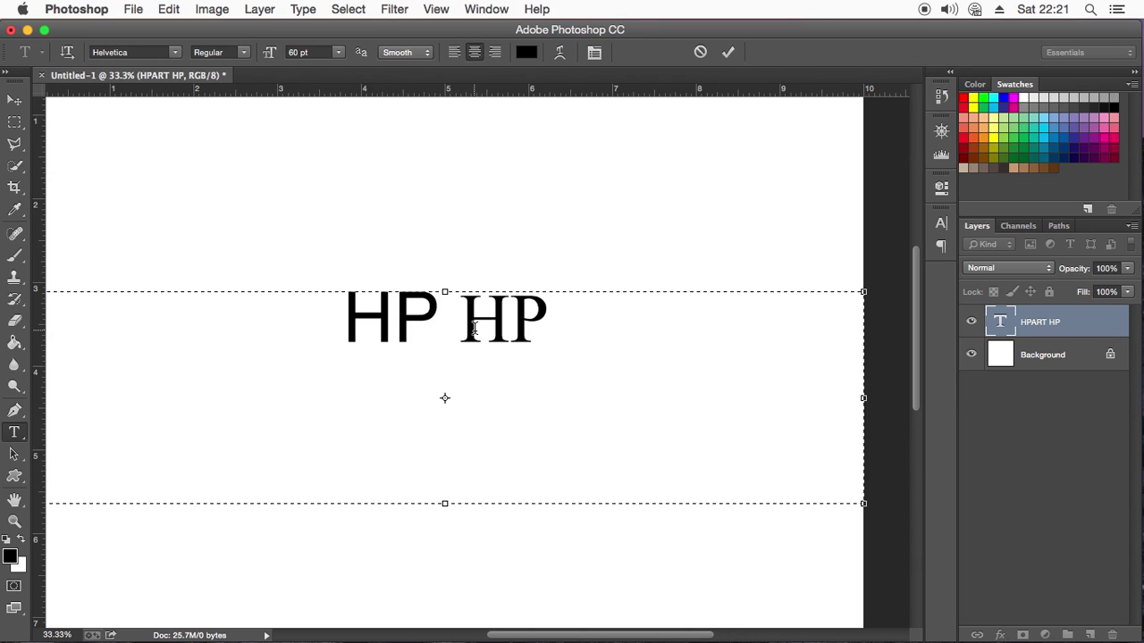
pyautogui.moveTo(474, 328); pyautogui.dragTo(547, 327)
pyautogui.click(546, 327)
pyautogui.doubleClick(516, 321)
pyautogui.moveTo(547, 327); pyautogui.dragTo(509, 327)
pyautogui.doubleClick(510, 327)
# Reselect just the second HP after accidentally selecting the whole line
pyautogui.click(555, 330)
pyautogui.moveTo(554, 330); pyautogui.dragTo(467, 322)
pyautogui.click(548, 321)
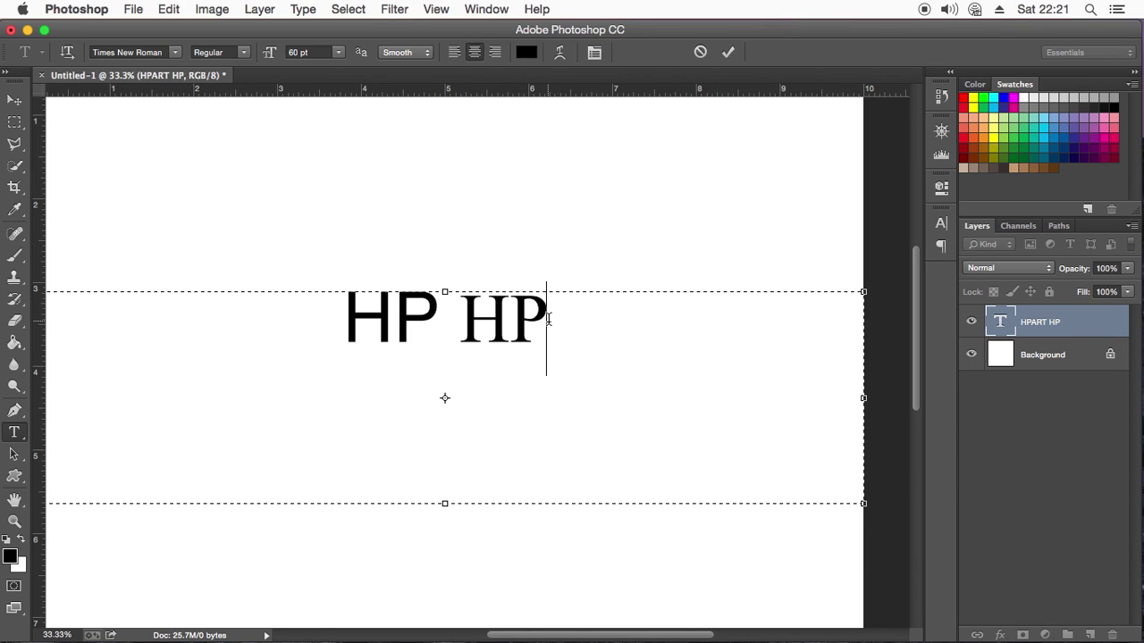
pyautogui.doubleClick(505, 319)
pyautogui.tripleClick(506, 322)
pyautogui.click(560, 335)
pyautogui.moveTo(560, 335); pyautogui.dragTo(463, 326)
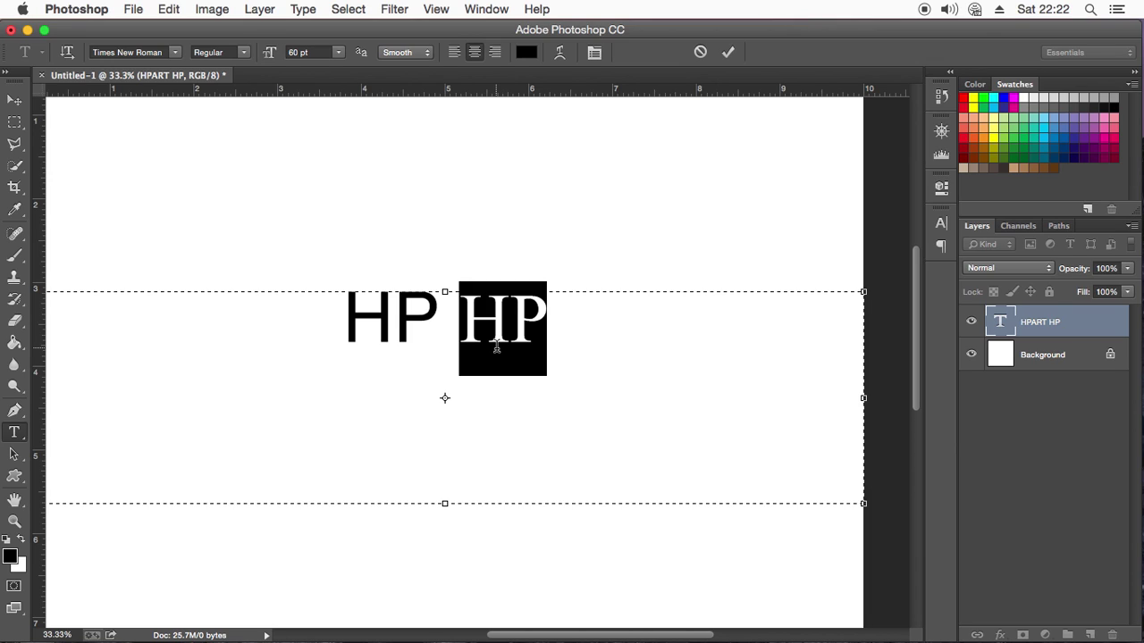
# Select just the first HP after several attempts
pyautogui.click(603, 328)
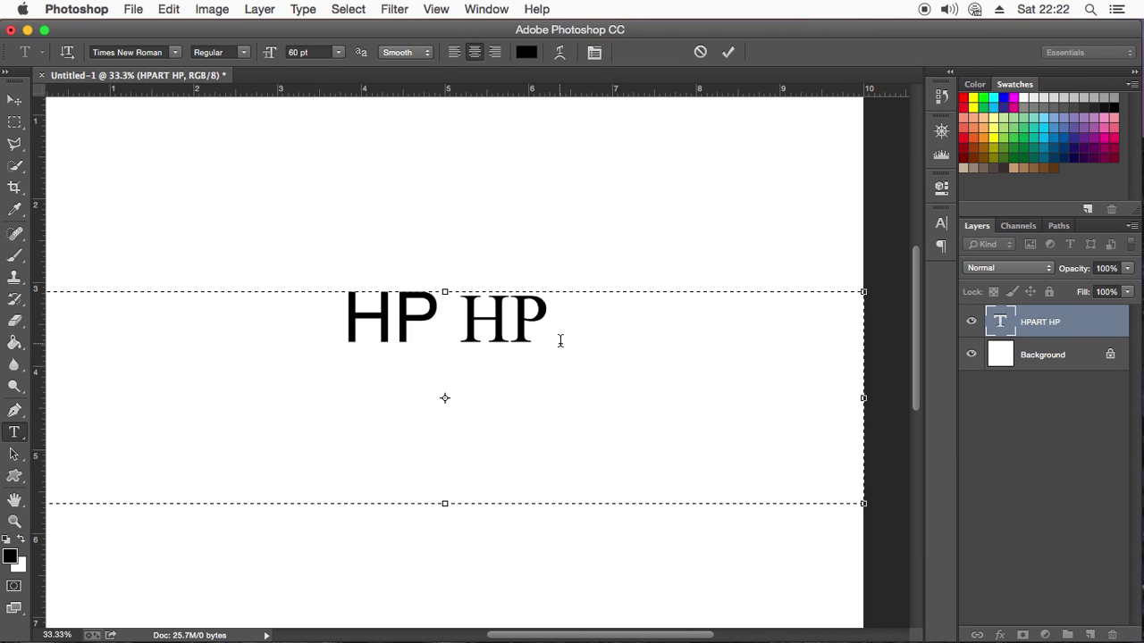
pyautogui.moveTo(439, 330)
pyautogui.mouseDown()
pyautogui.moveTo(356, 332)
pyautogui.moveTo(438, 327)
pyautogui.mouseUp()
pyautogui.click(313, 340)
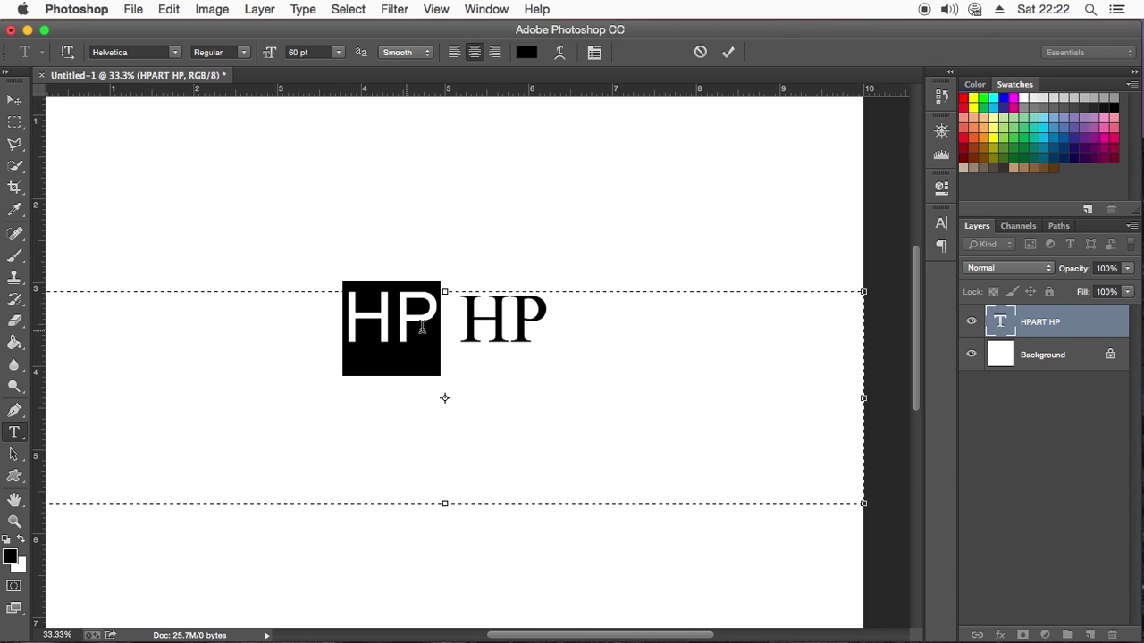
pyautogui.click(442, 324)
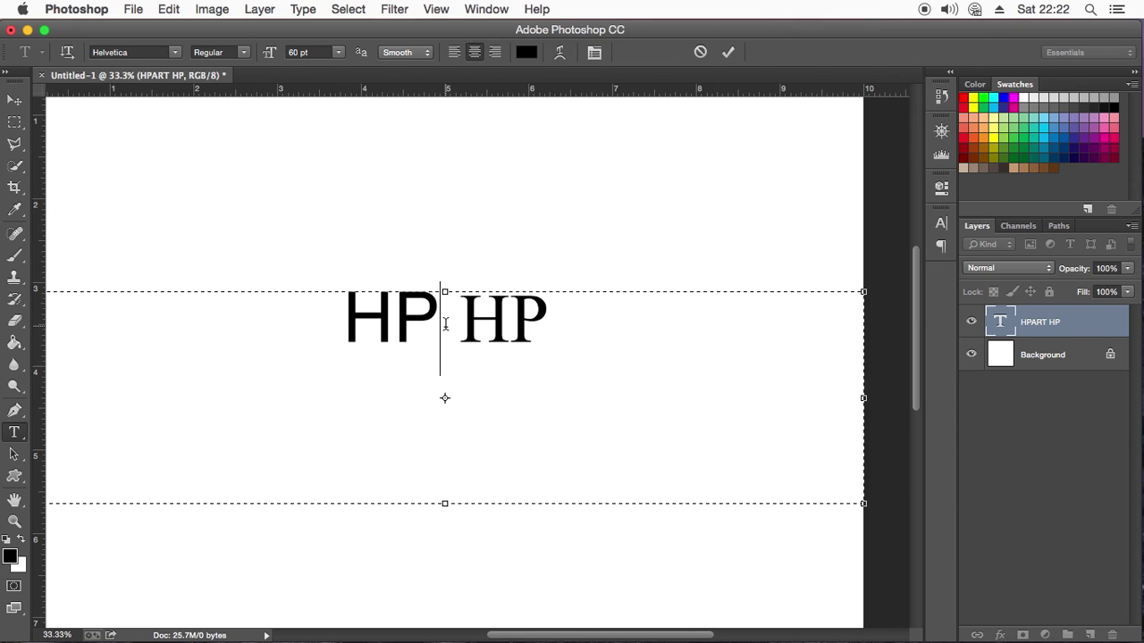
pyautogui.moveTo(445, 324)
pyautogui.mouseDown()
pyautogui.moveTo(341, 344)
pyautogui.moveTo(425, 328)
pyautogui.mouseUp()
pyautogui.click(341, 343)
pyautogui.click(447, 324)
pyautogui.moveTo(441, 317); pyautogui.dragTo(249, 208)
# Make the first HP Helvetica Bold Oblique and commit the text
pyautogui.click(219, 52)
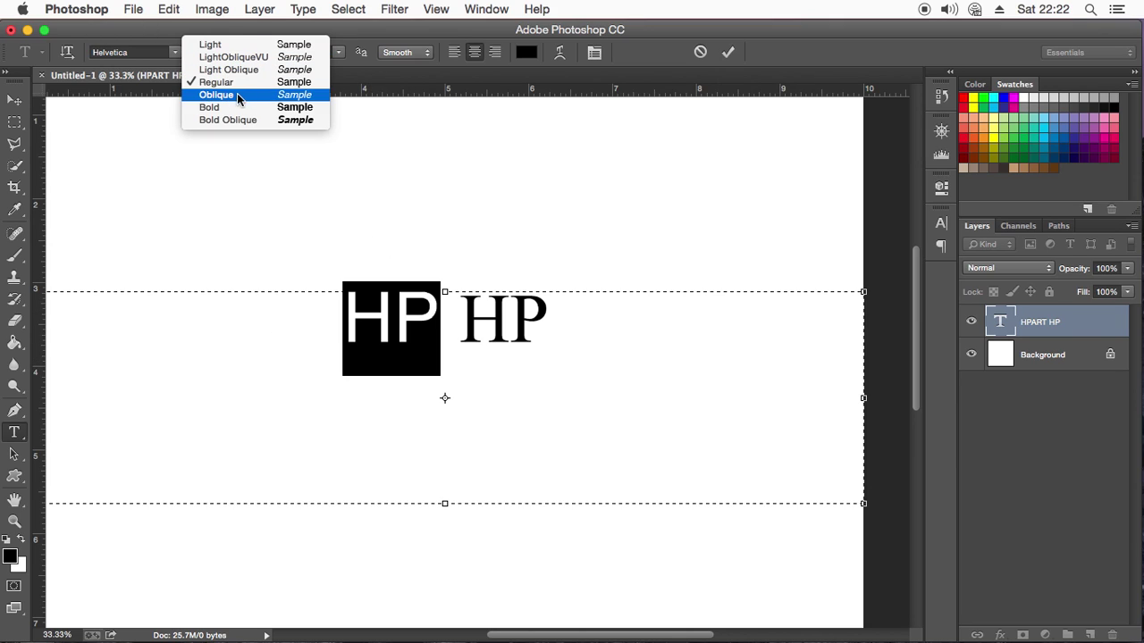
pyautogui.click(143, 252)
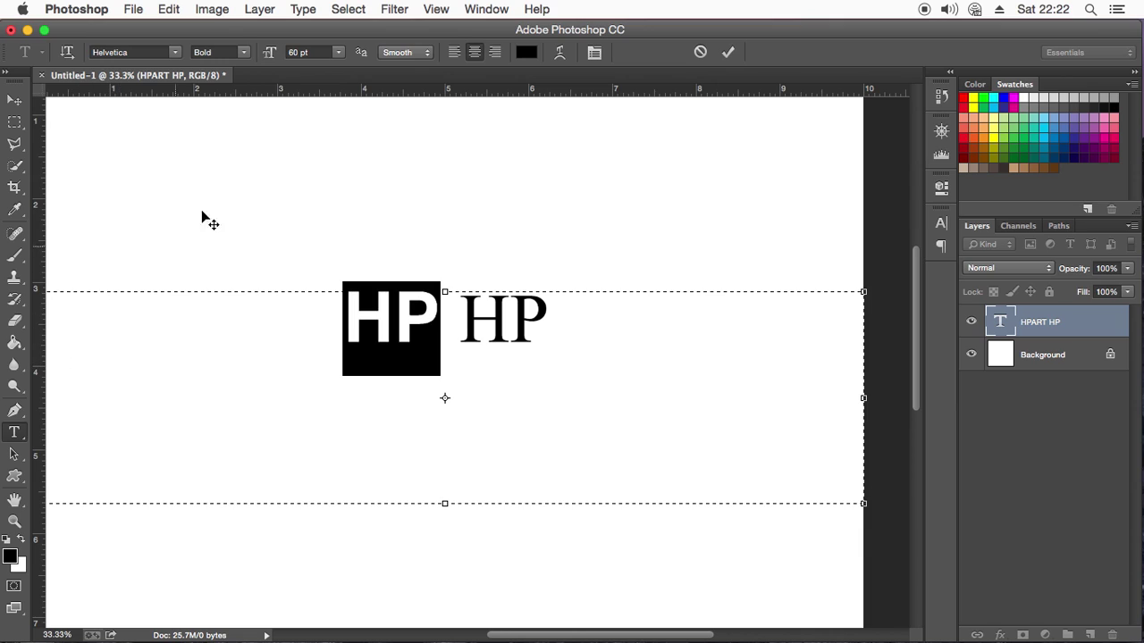
pyautogui.click(241, 52)
pyautogui.click(236, 119)
pyautogui.click(14, 521)
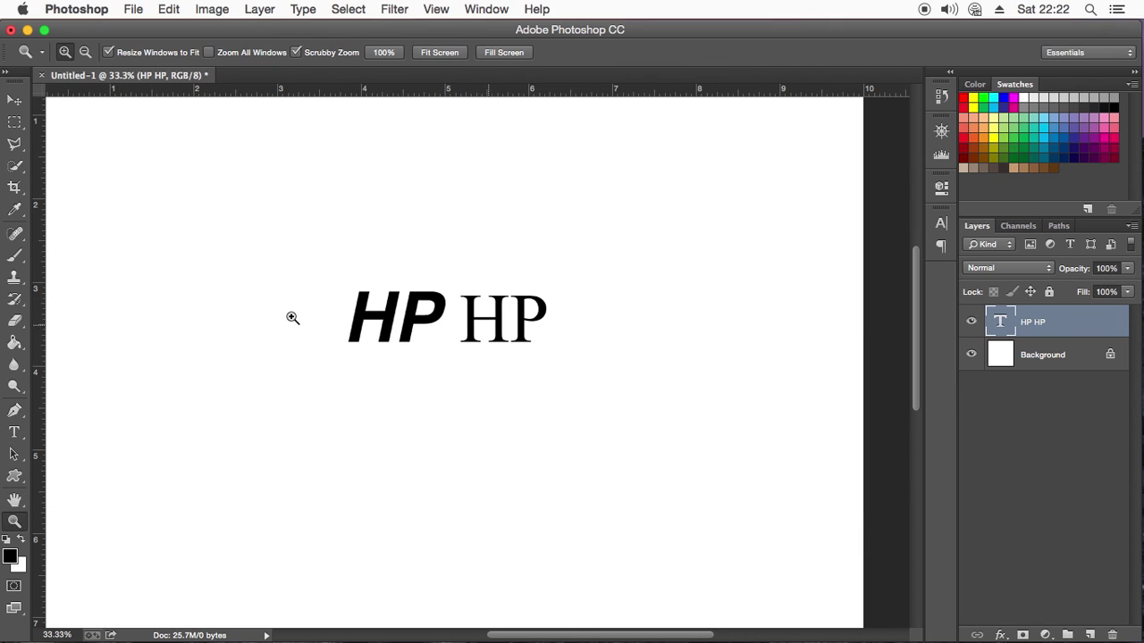
pyautogui.click(15, 432)
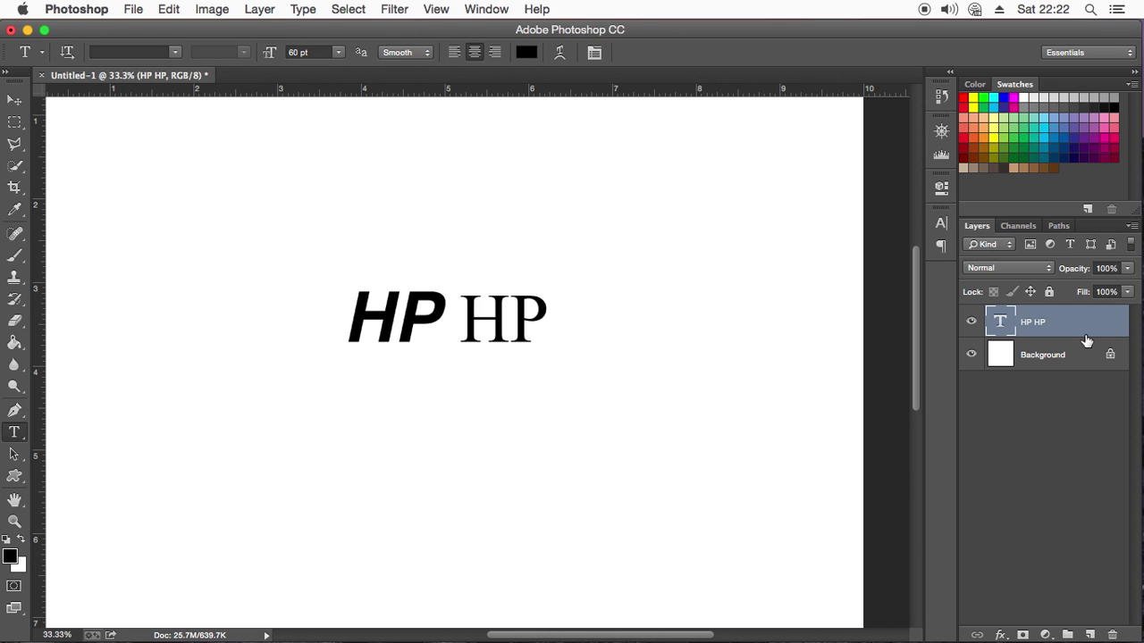
# Delete the HP HP layer, zoom out, and drag a new text box across the canvas
pyautogui.press('Delete')
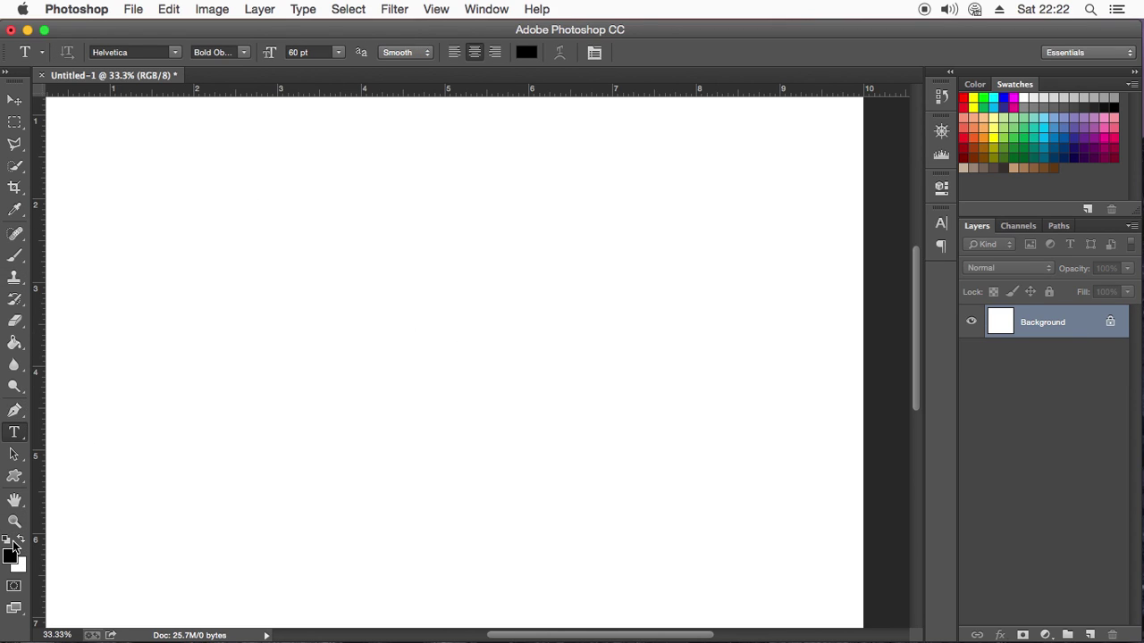
pyautogui.click(15, 521)
pyautogui.moveTo(385, 366); pyautogui.dragTo(352, 377)
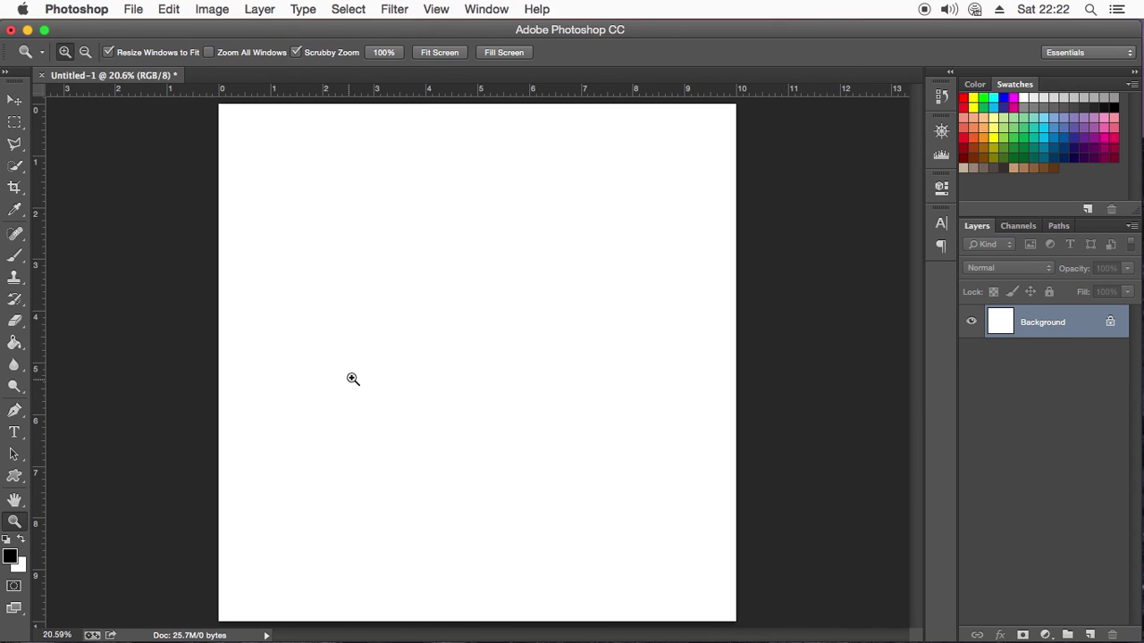
pyautogui.click(14, 433)
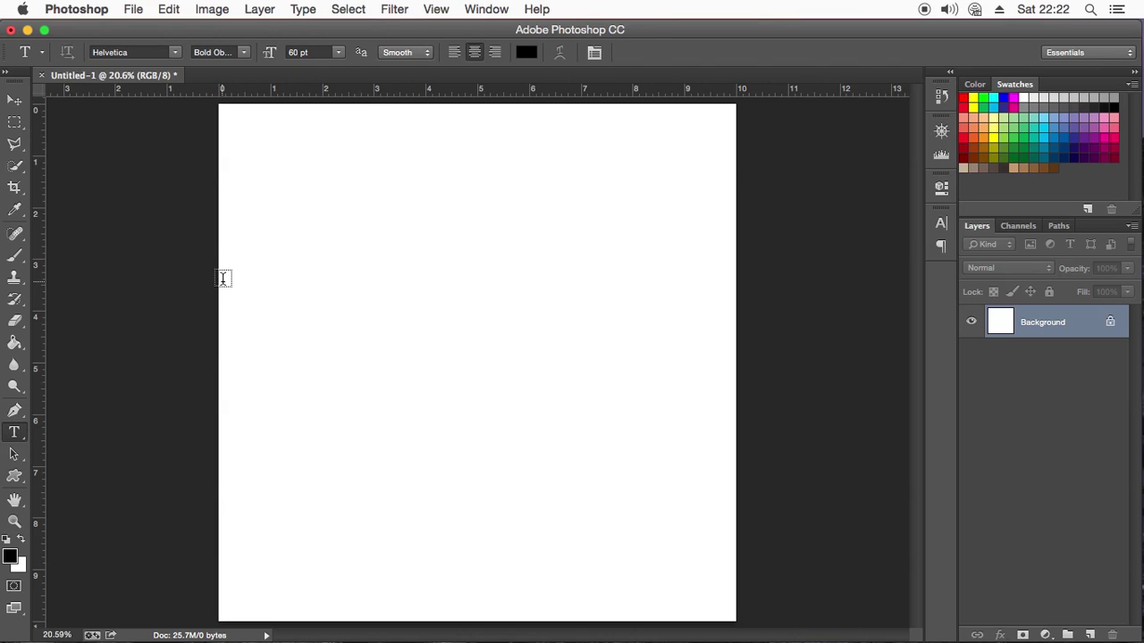
pyautogui.moveTo(223, 279)
pyautogui.mouseDown()
pyautogui.moveTo(584, 416)
pyautogui.moveTo(736, 414)
pyautogui.mouseUp()
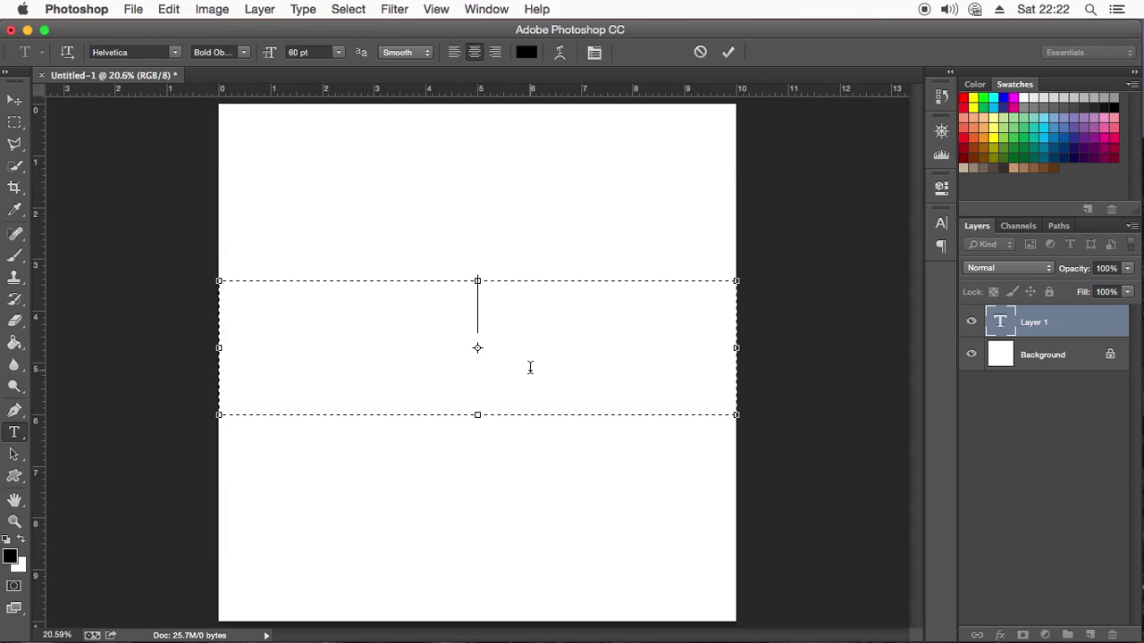
# Type THANHPHOTO in Helvetica Bold and select PHOTO
pyautogui.write('NHUNG')
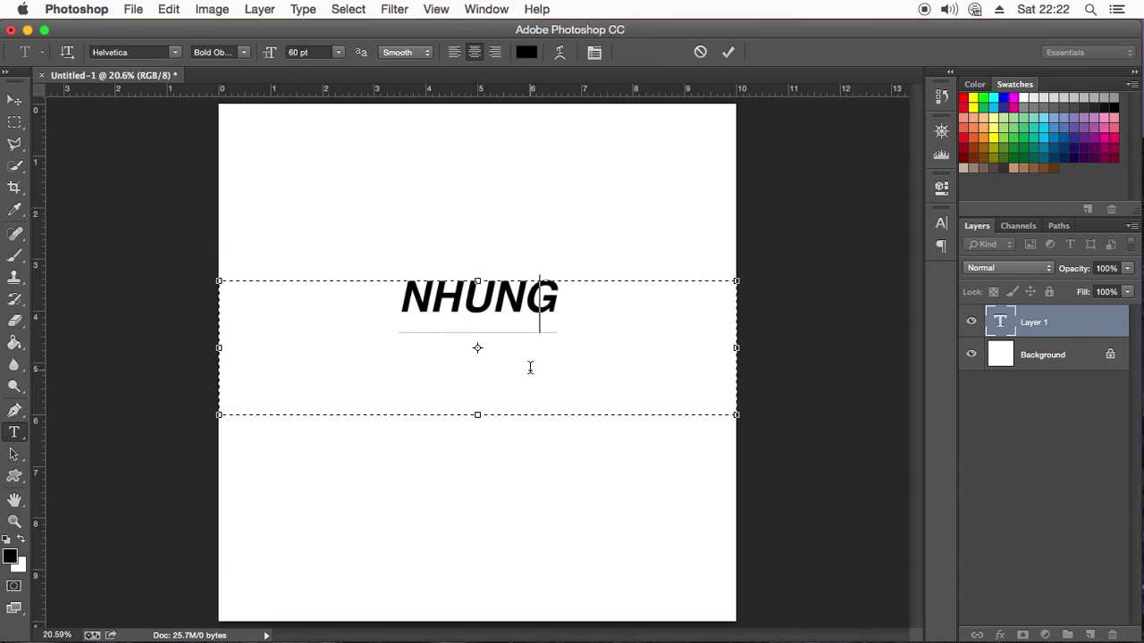
pyautogui.press('BackSpace')
pyautogui.press('BackSpace')
pyautogui.press('BackSpace')
pyautogui.press('BackSpace')
pyautogui.press('BackSpace')
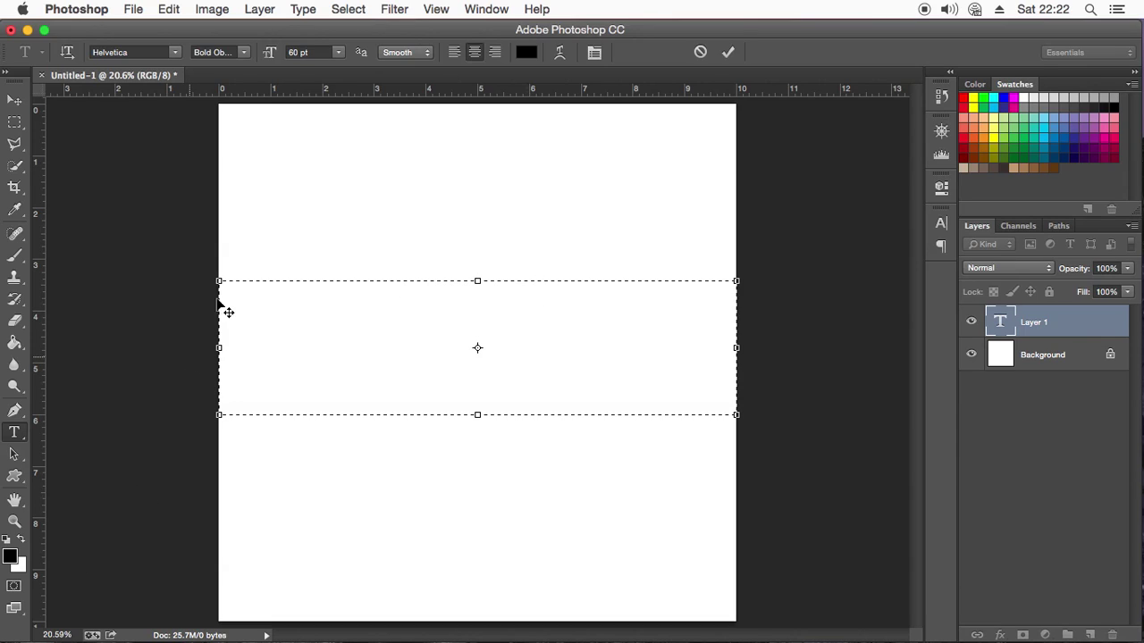
pyautogui.click(243, 52)
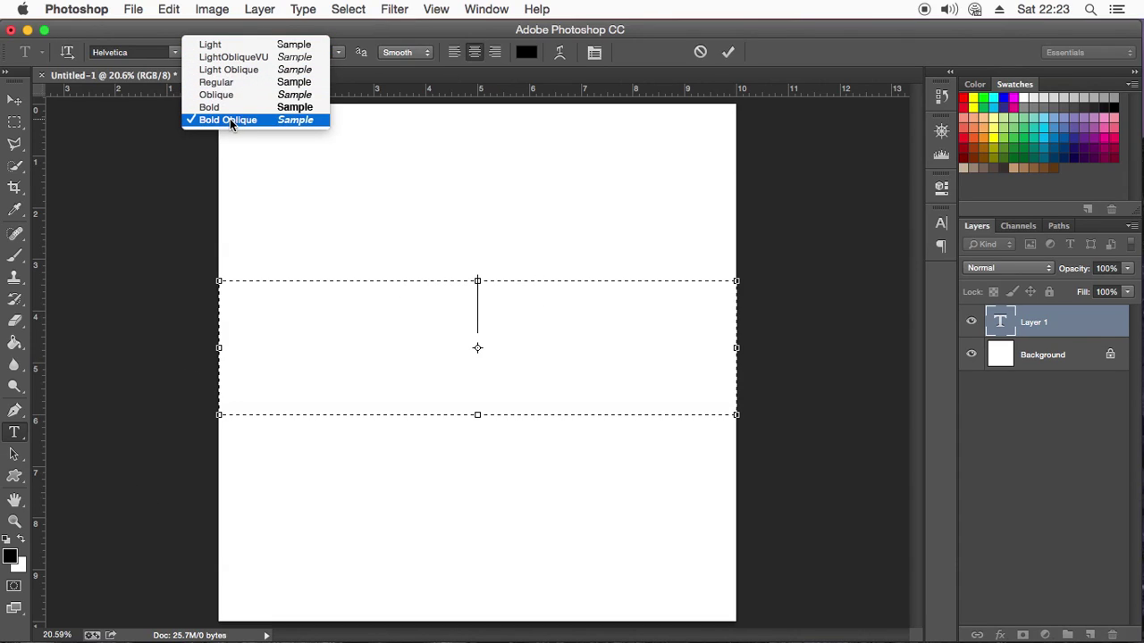
pyautogui.click(229, 118)
pyautogui.click(245, 55)
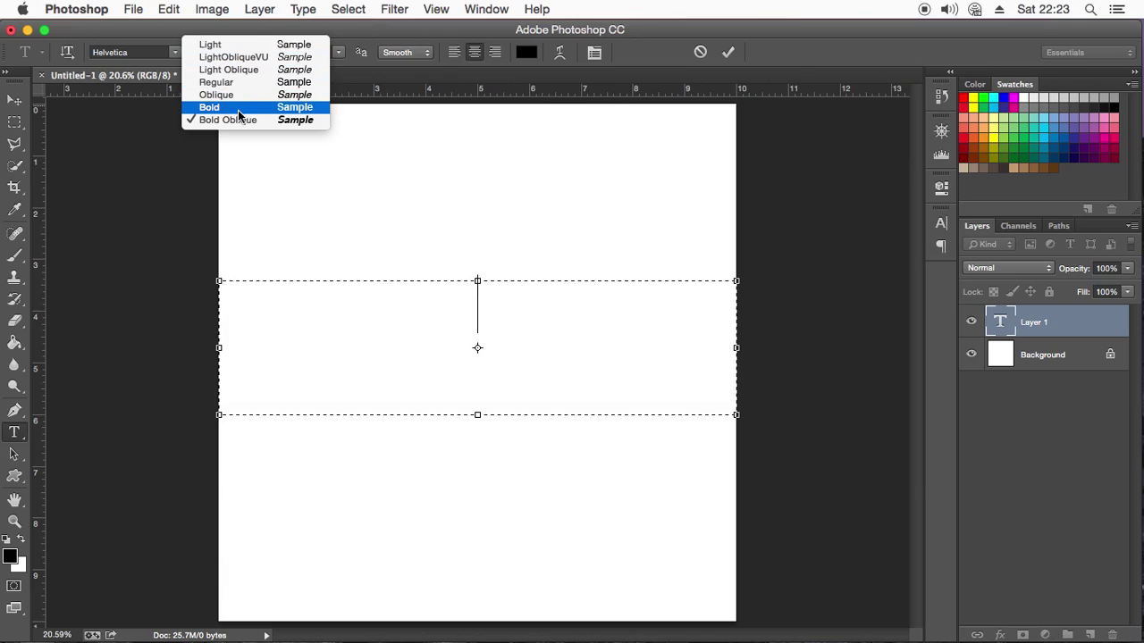
pyautogui.click(234, 104)
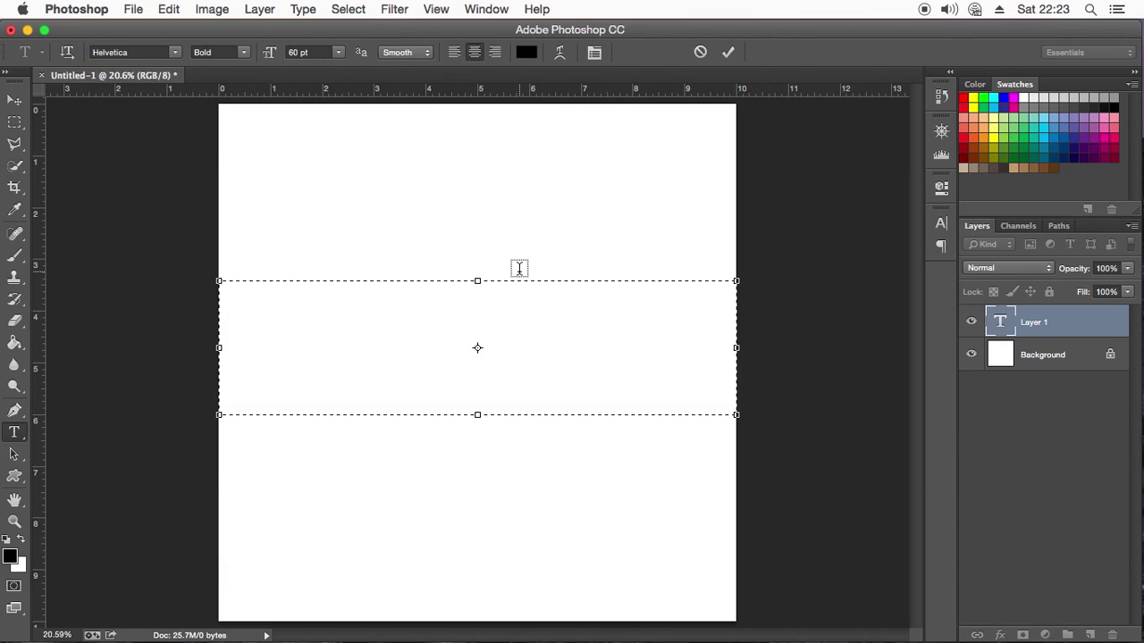
pyautogui.write('N')
pyautogui.press('BackSpace')
pyautogui.write('THANH')
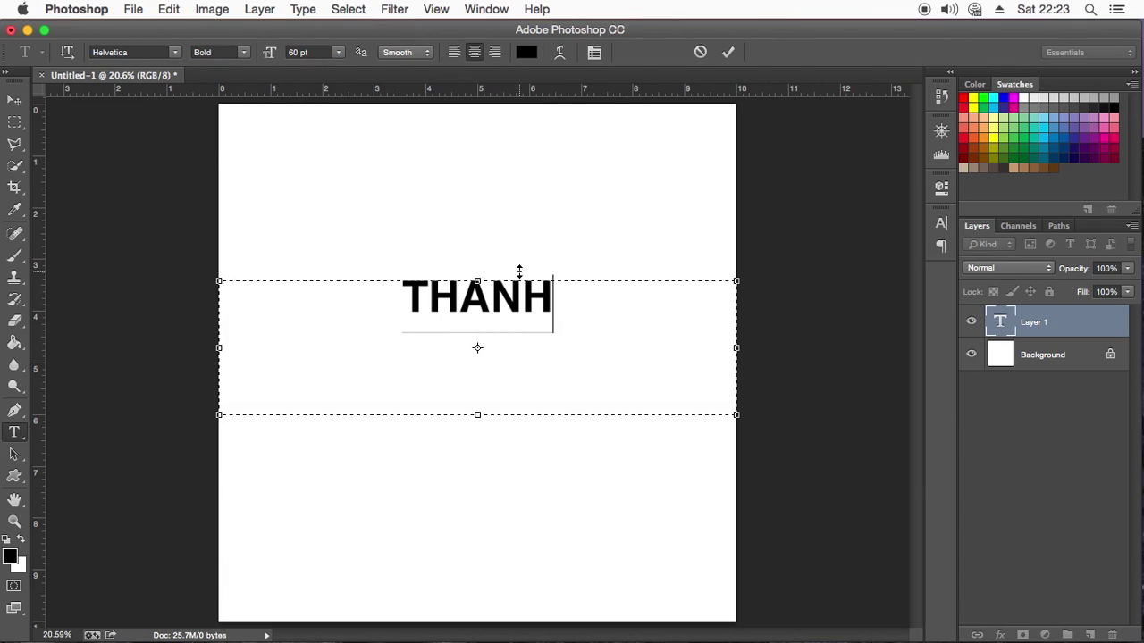
pyautogui.write('PHOTO')
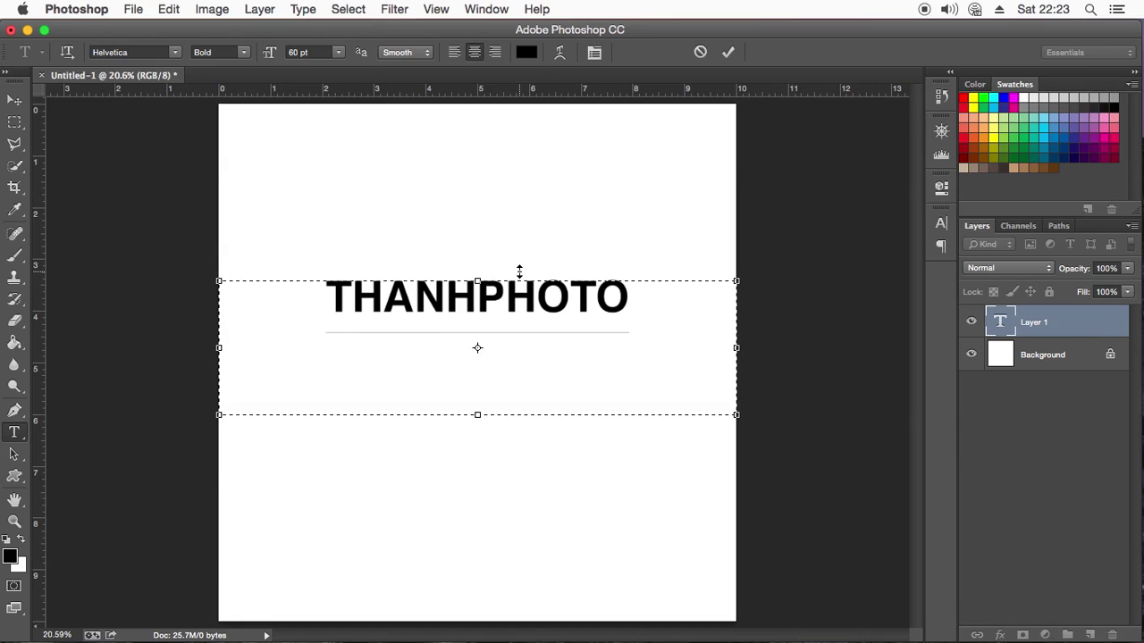
pyautogui.moveTo(650, 307); pyautogui.dragTo(477, 304)
# Set PHOTO to Helvetica Light, keeping THANH bold, and commit the text
pyautogui.click(246, 52)
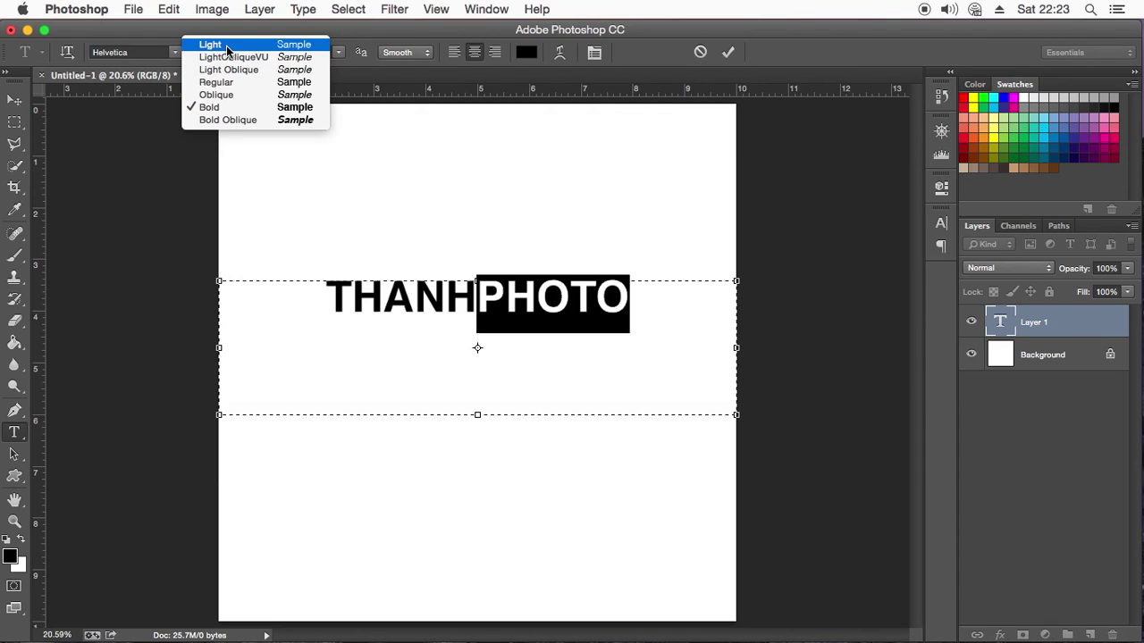
pyautogui.click(227, 47)
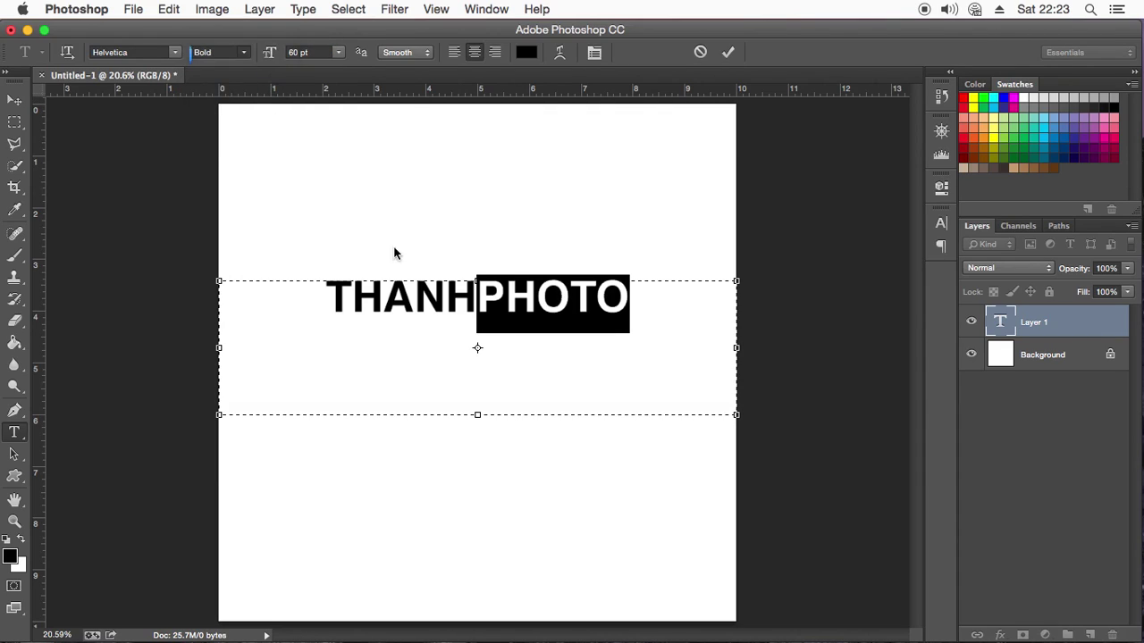
pyautogui.click(461, 331)
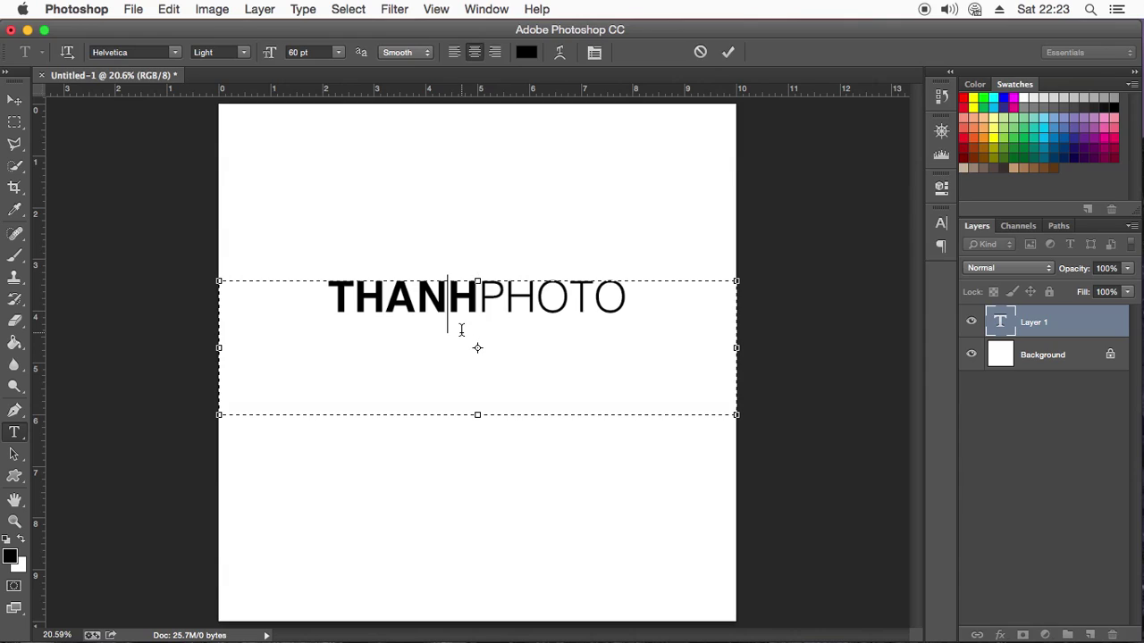
pyautogui.click(627, 308)
pyautogui.click(14, 521)
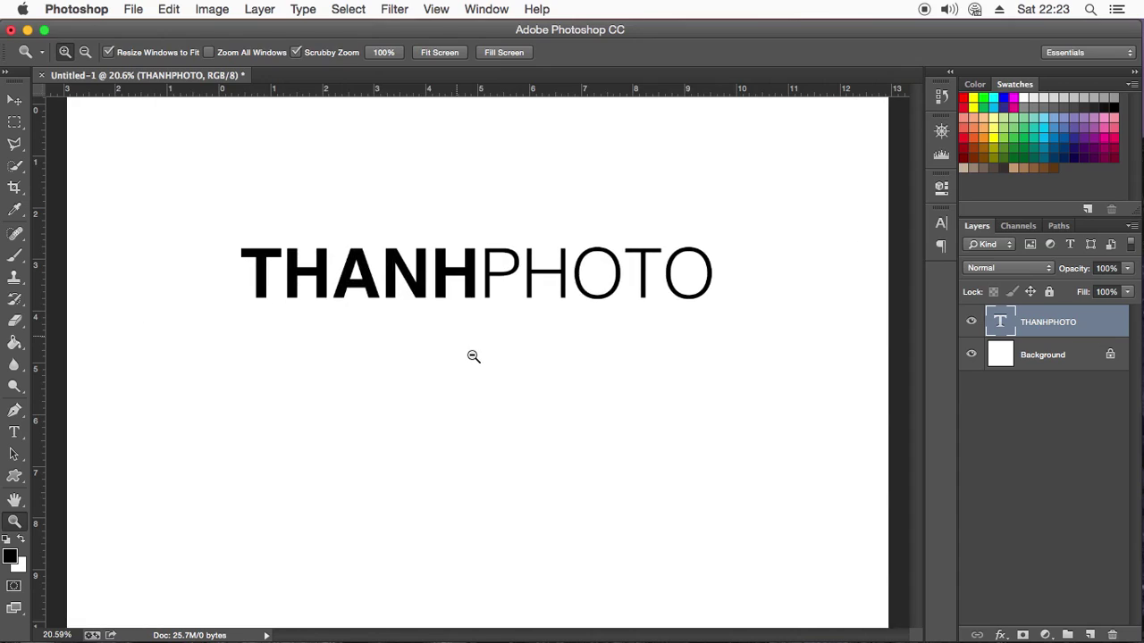
pyautogui.moveTo(438, 350); pyautogui.dragTo(449, 362)
# Replace THANHPHOTO with HP over PHOTOSHOP on two lines, then select PHOTOSHOP
pyautogui.click(14, 432)
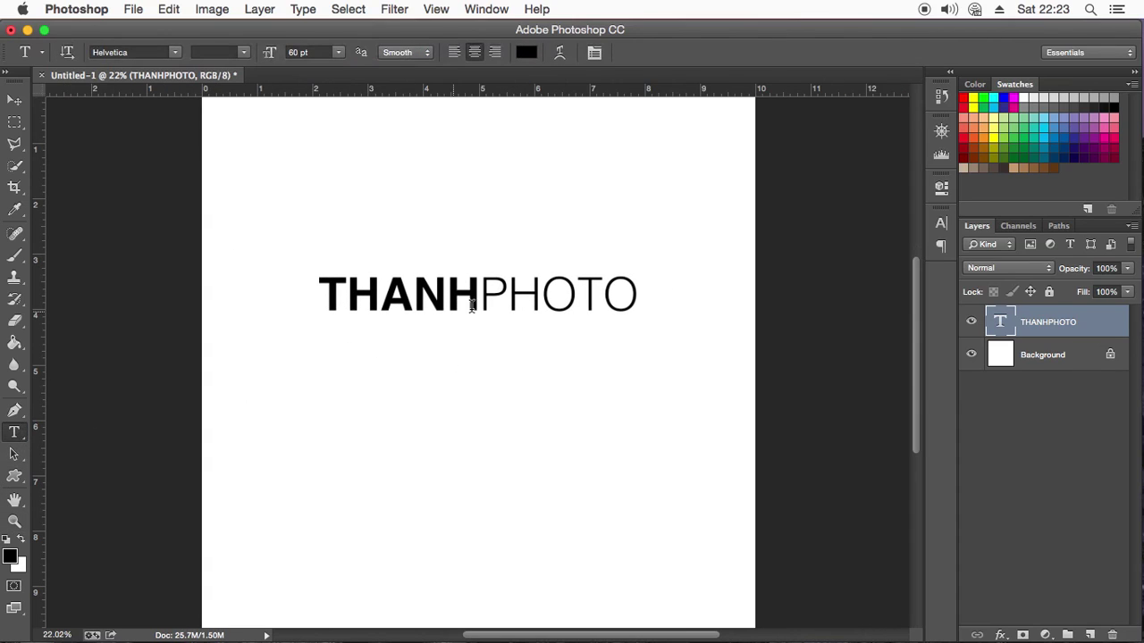
pyautogui.click(479, 304)
pyautogui.moveTo(705, 317); pyautogui.dragTo(307, 317)
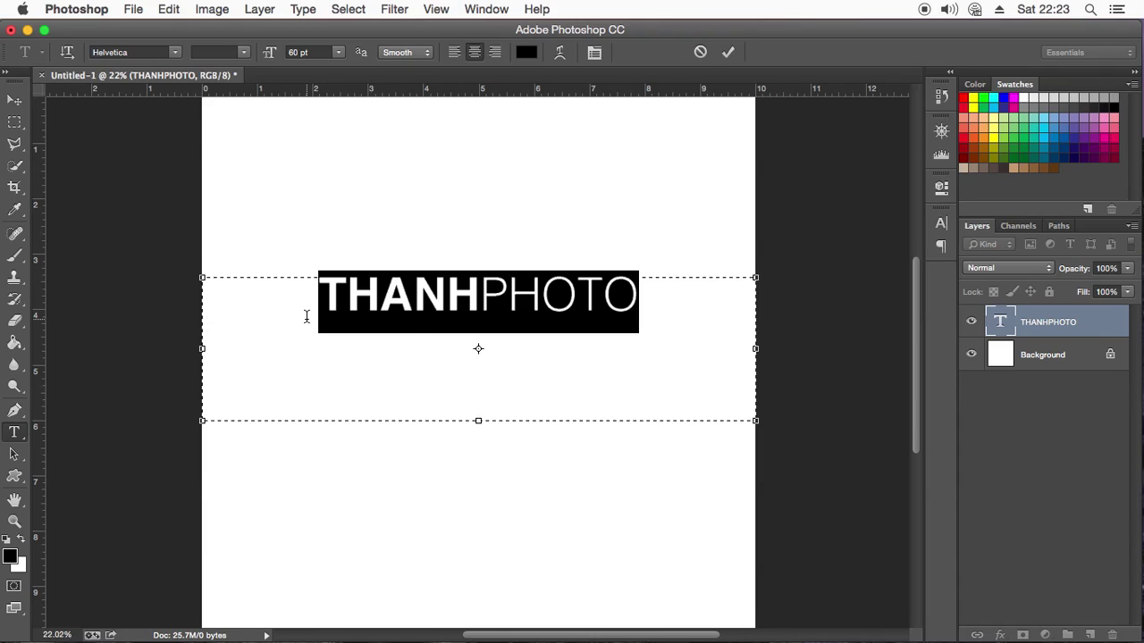
pyautogui.write('HP')
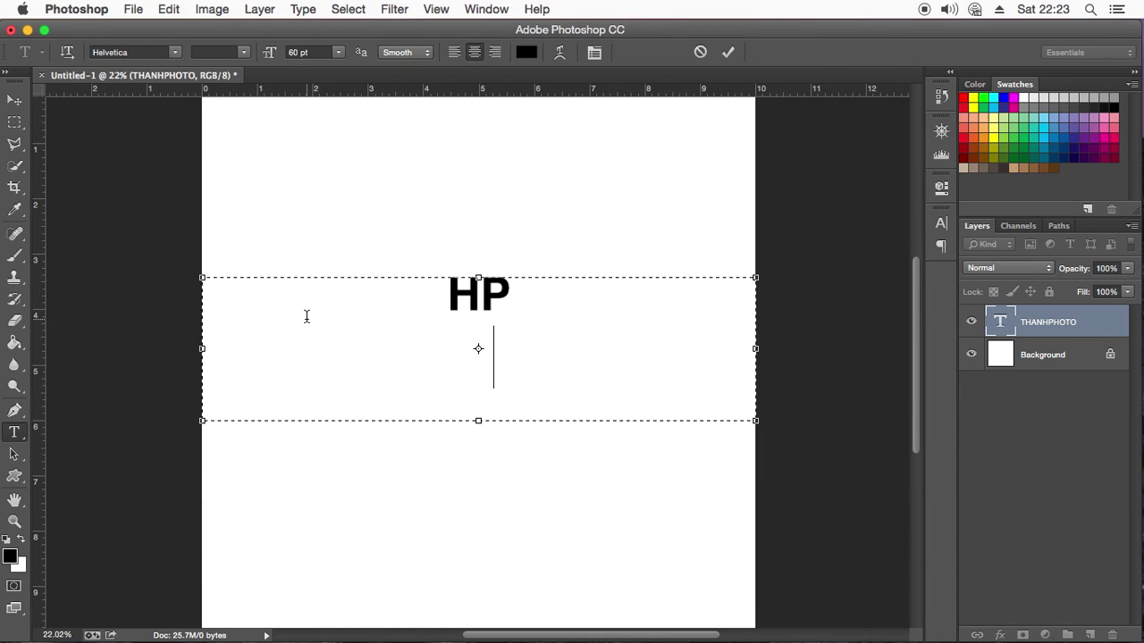
pyautogui.write('PHOTOG')
pyautogui.press('BackSpace')
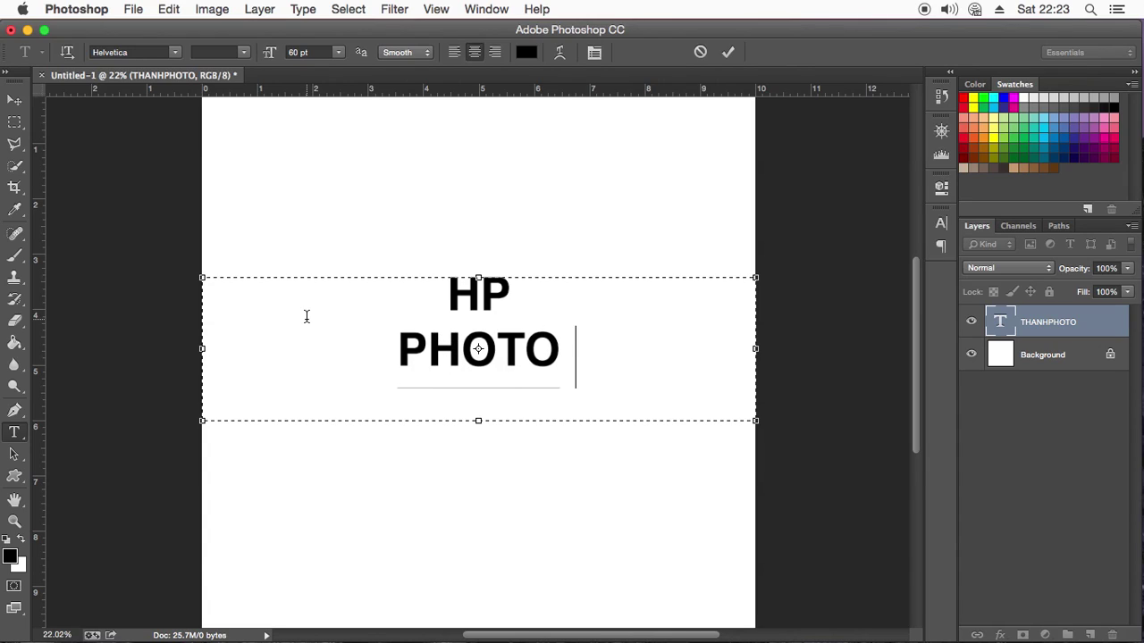
pyautogui.press('BackSpace')
pyautogui.write('SHOP')
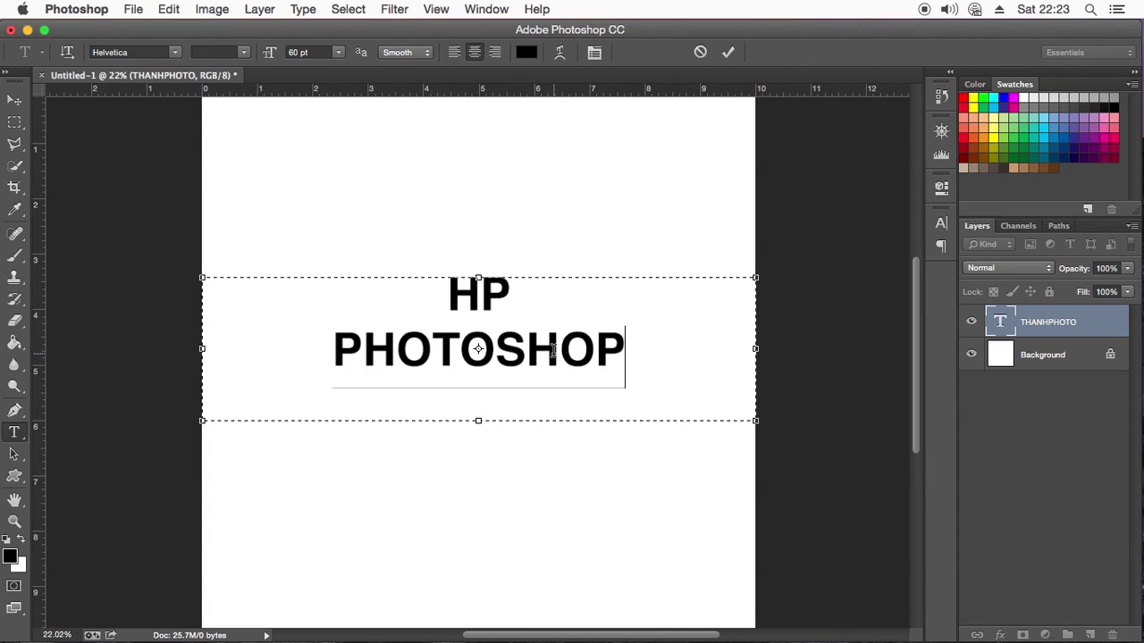
pyautogui.doubleClick(554, 350)
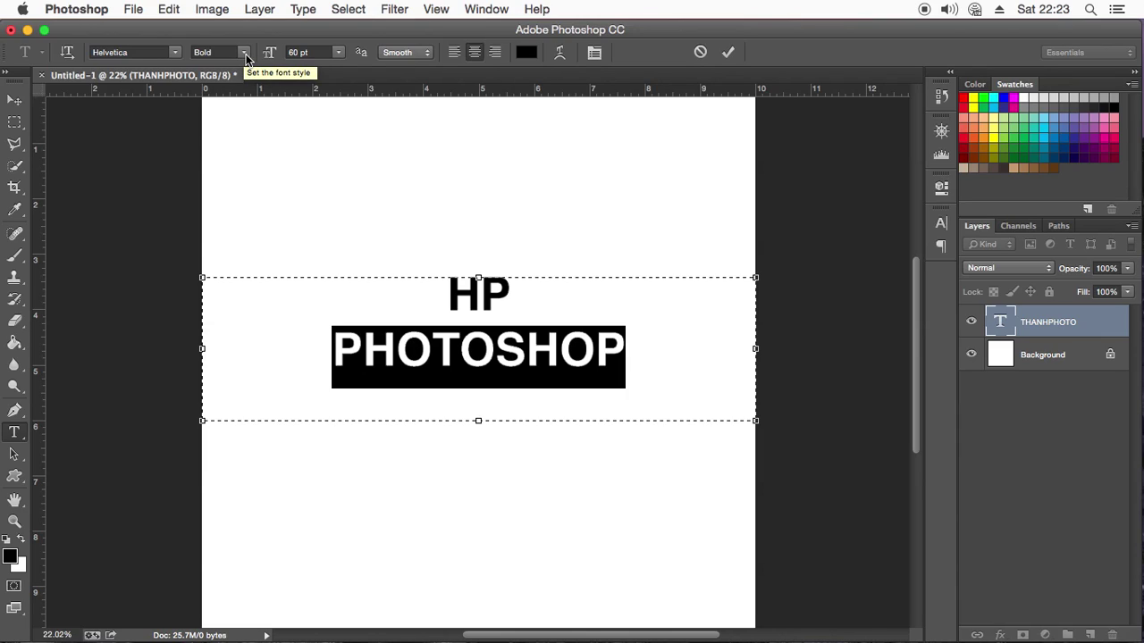
# Select HP and raise its size from 72 pt to 157 pt
pyautogui.click(509, 296)
pyautogui.doubleClick(439, 294)
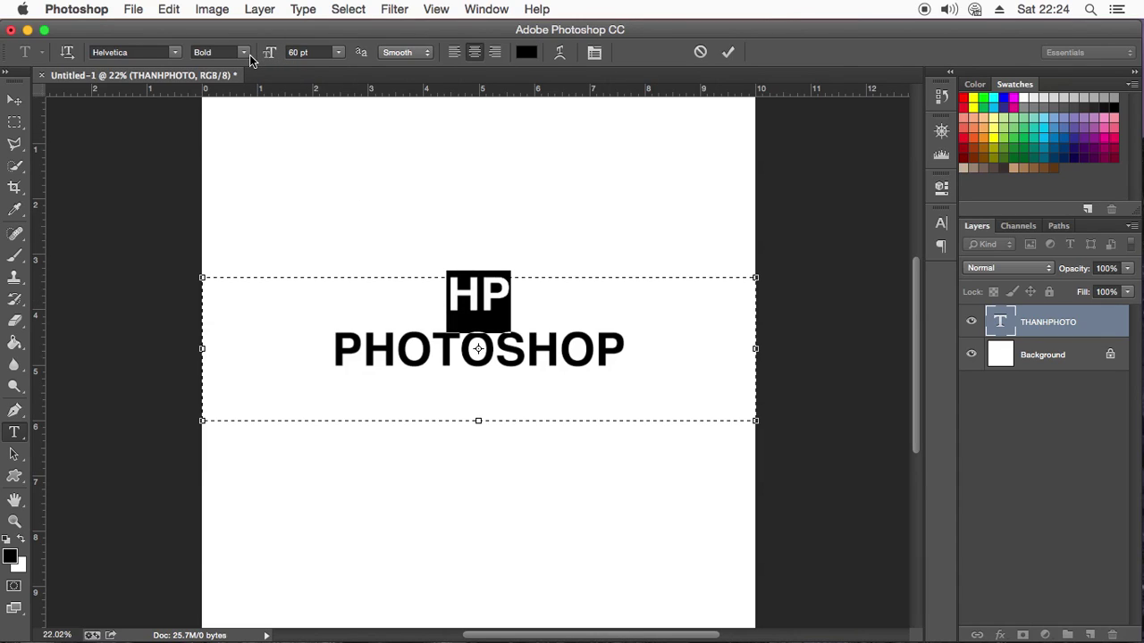
pyautogui.moveTo(434, 300)
pyautogui.mouseDown()
pyautogui.moveTo(526, 292)
pyautogui.moveTo(327, 196)
pyautogui.mouseUp()
pyautogui.click(338, 52)
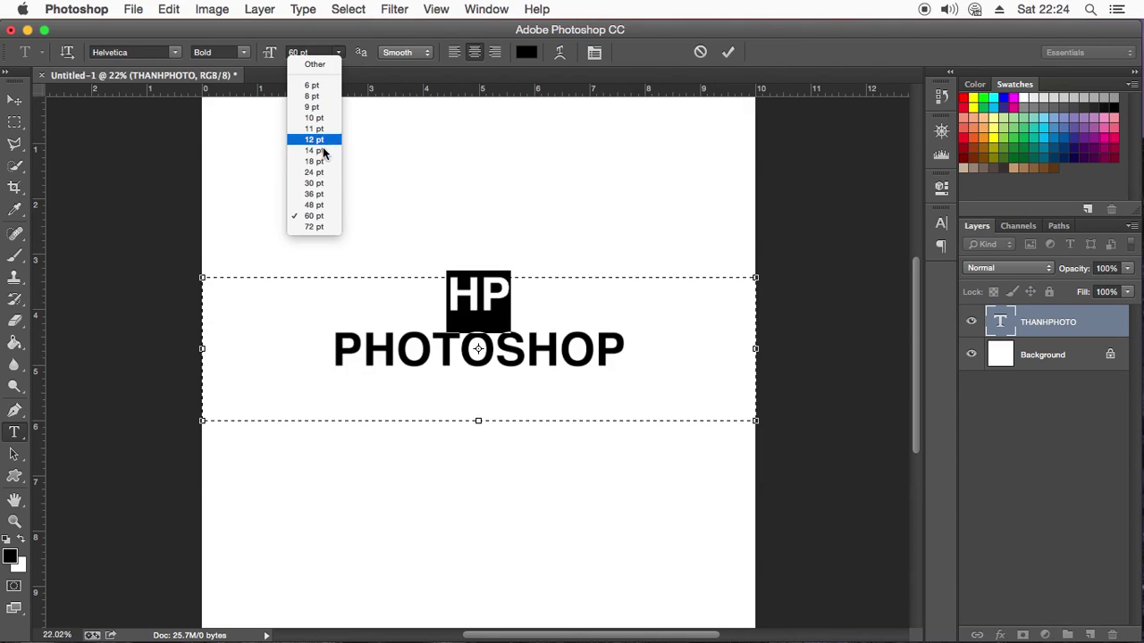
pyautogui.click(313, 226)
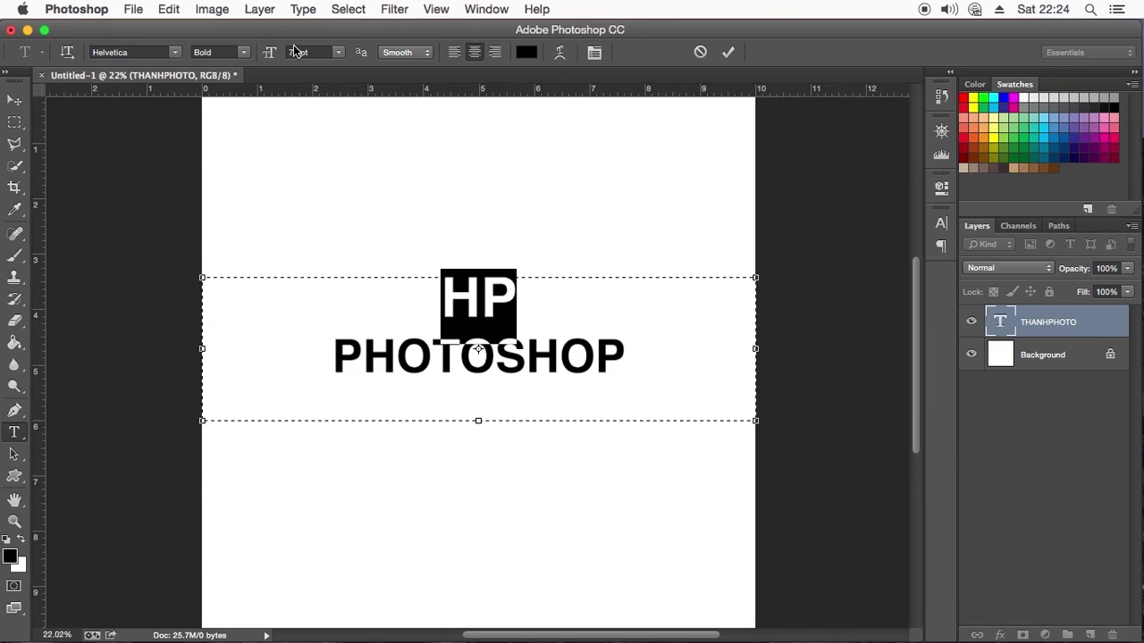
pyautogui.moveTo(269, 52); pyautogui.dragTo(500, 326)
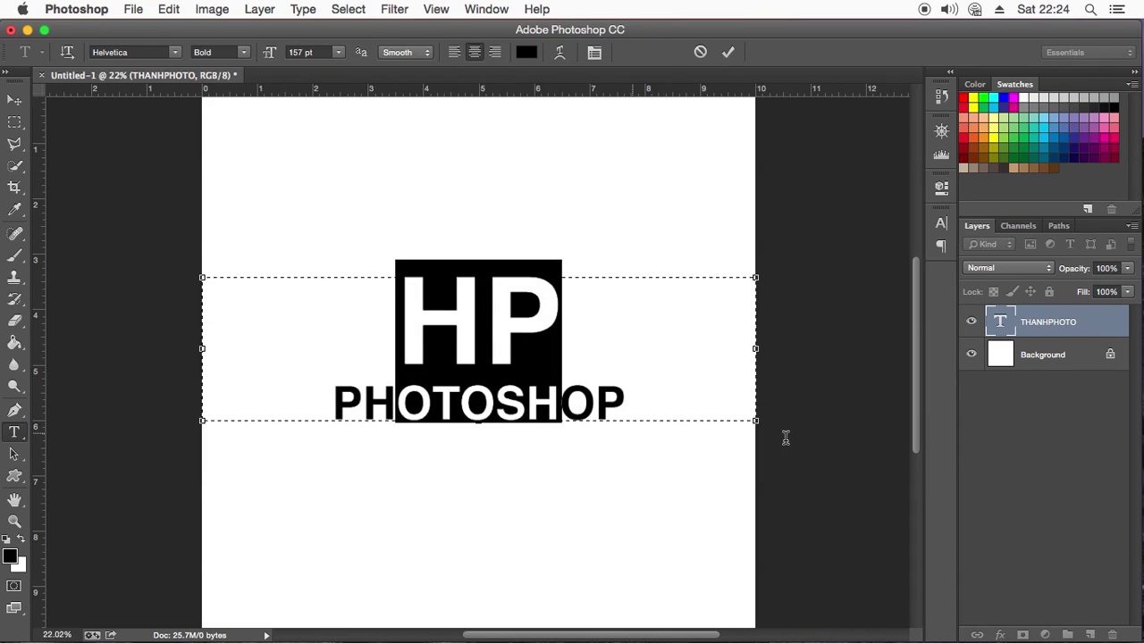
# Enlarge HP to 275 pt and extend the text box downward to fit
pyautogui.moveTo(755, 421); pyautogui.dragTo(756, 480)
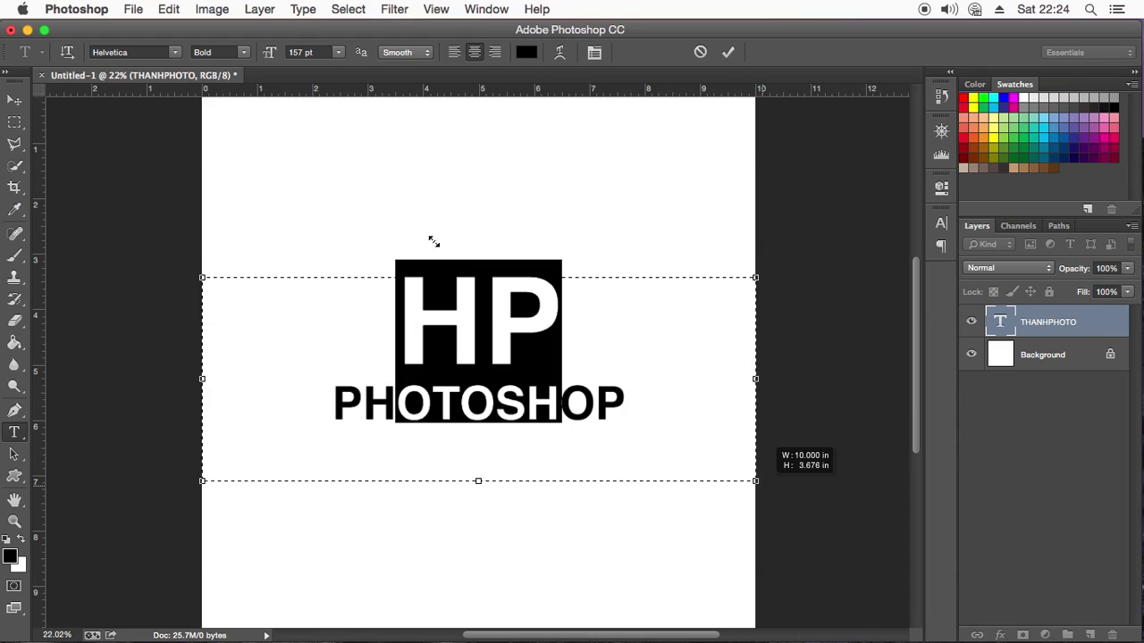
pyautogui.moveTo(265, 56); pyautogui.dragTo(362, 47)
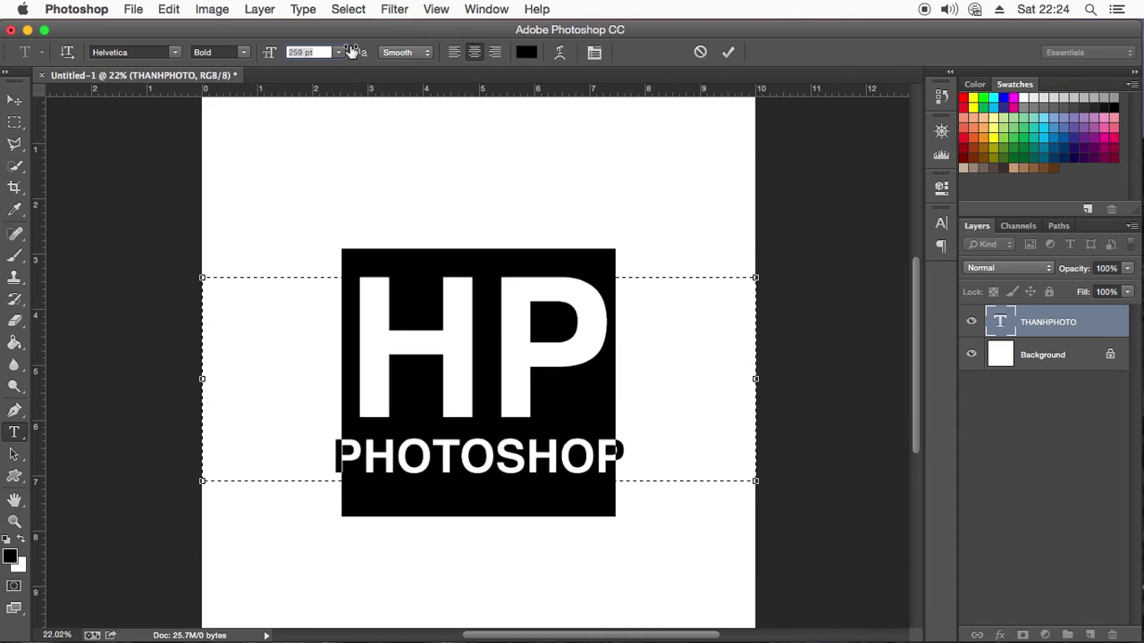
pyautogui.click(756, 482)
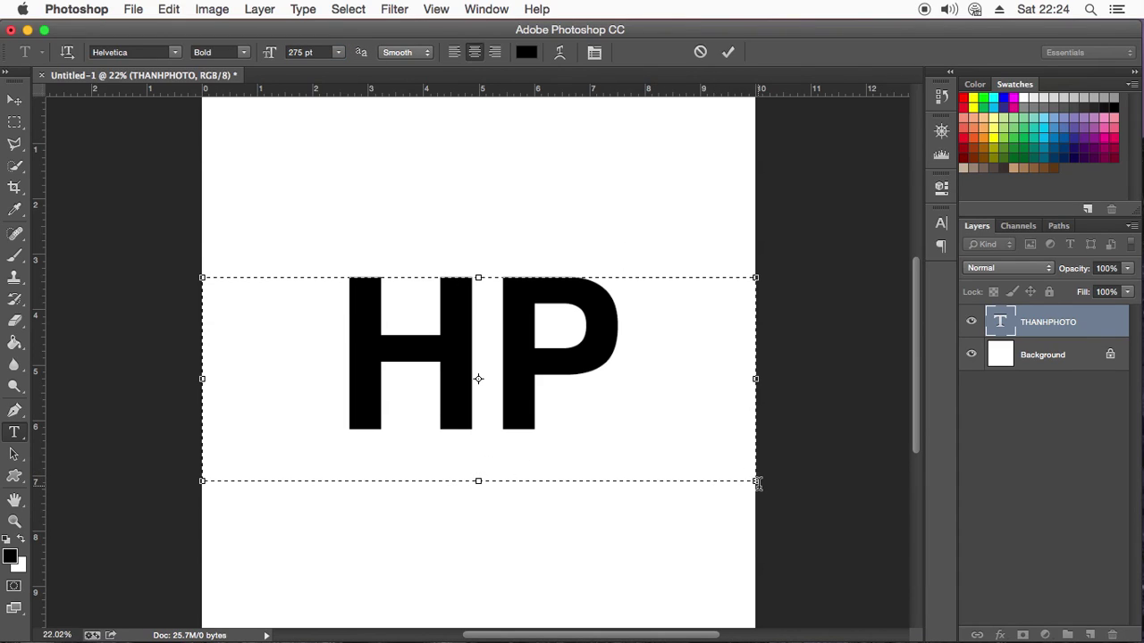
pyautogui.moveTo(757, 483); pyautogui.dragTo(766, 557)
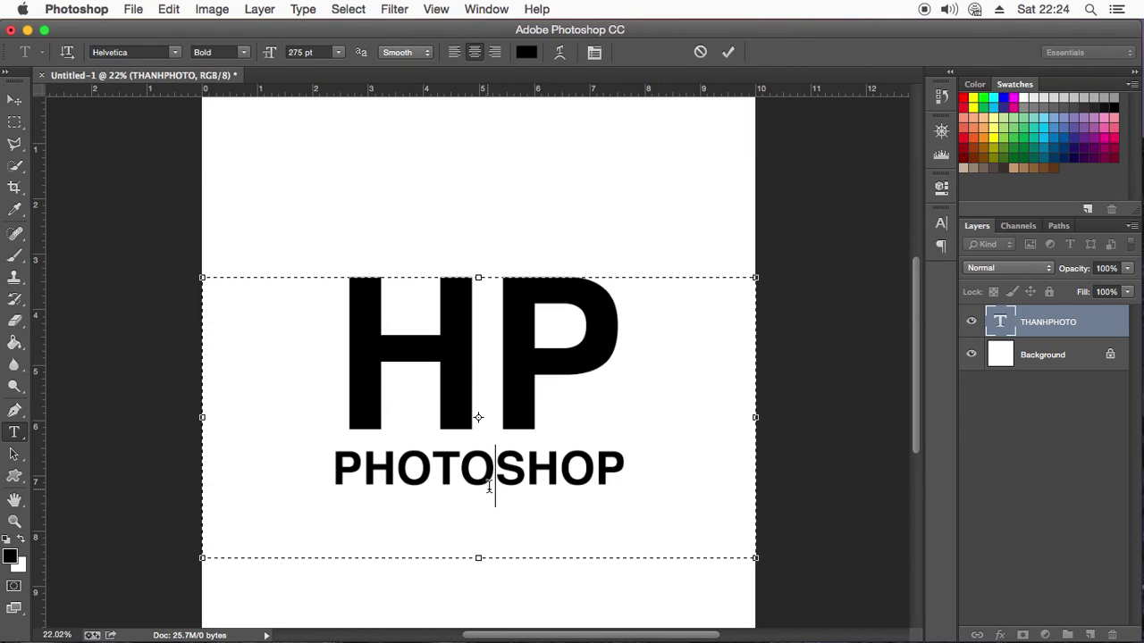
pyautogui.moveTo(640, 474); pyautogui.dragTo(325, 456)
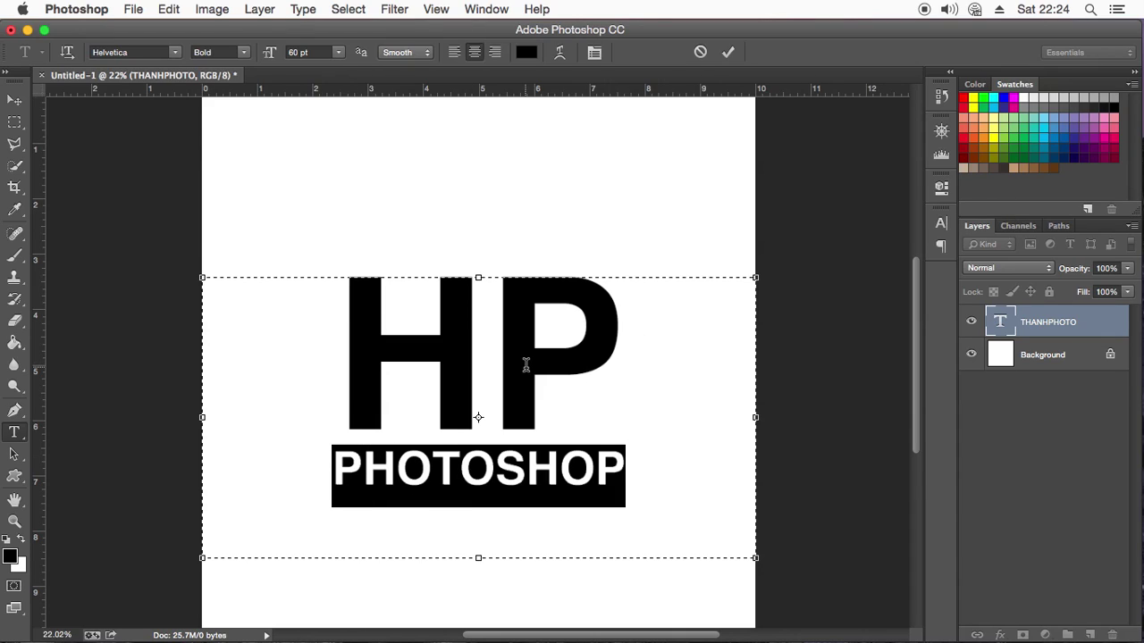
# Check the HP and PHOTOSHOP sizes and reselect the HP line
pyautogui.click(522, 306)
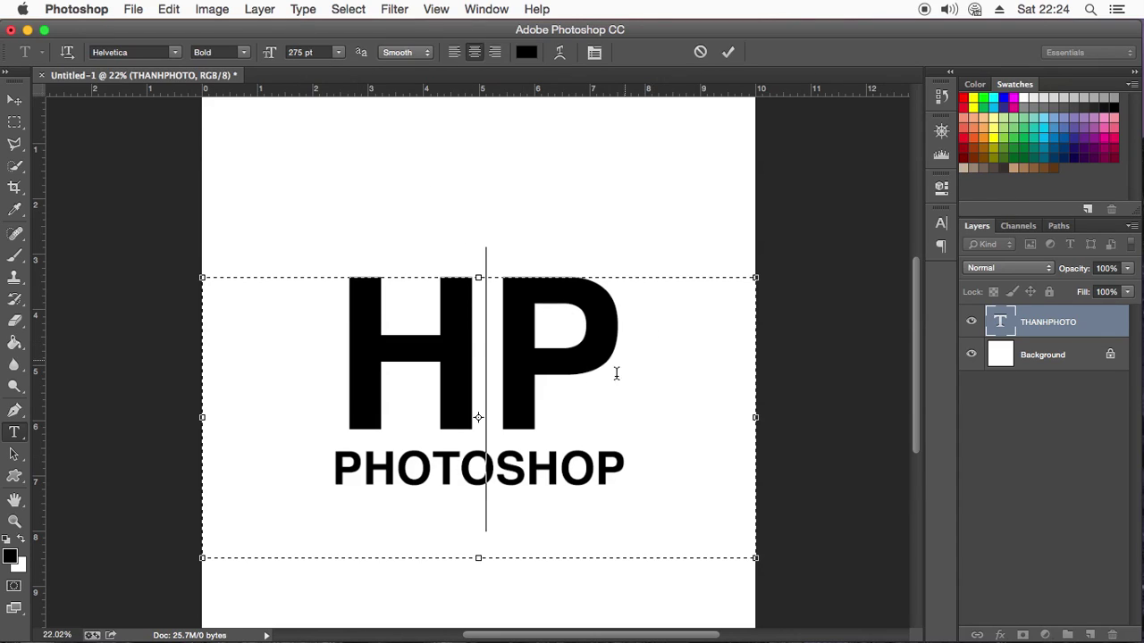
pyautogui.click(554, 487)
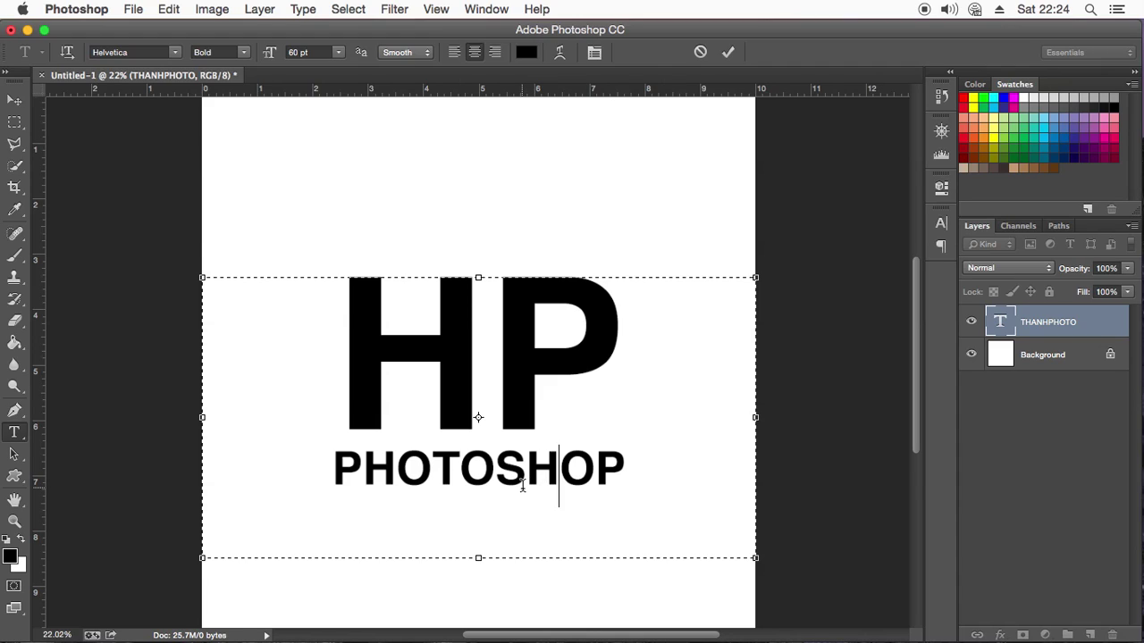
pyautogui.click(487, 382)
pyautogui.keyDown('shift'); pyautogui.click(617, 371); pyautogui.keyUp('shift')
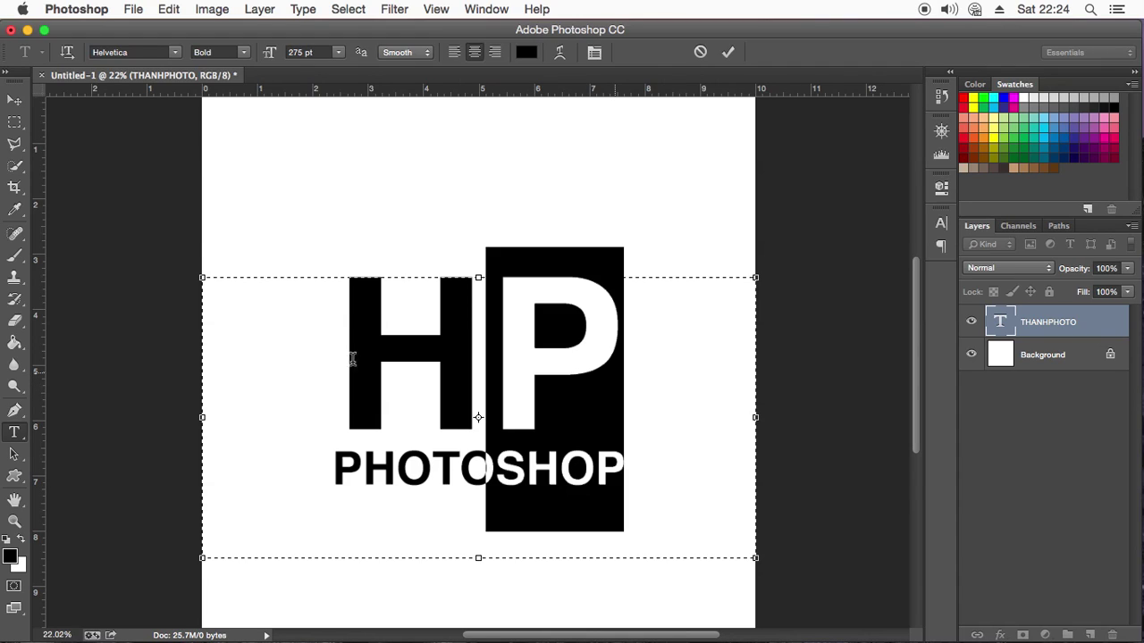
pyautogui.doubleClick(353, 358)
pyautogui.click(530, 355)
pyautogui.doubleClick(364, 340)
# Select all the logo text and browse Helvetica styles, keeping Bold
pyautogui.click(555, 349)
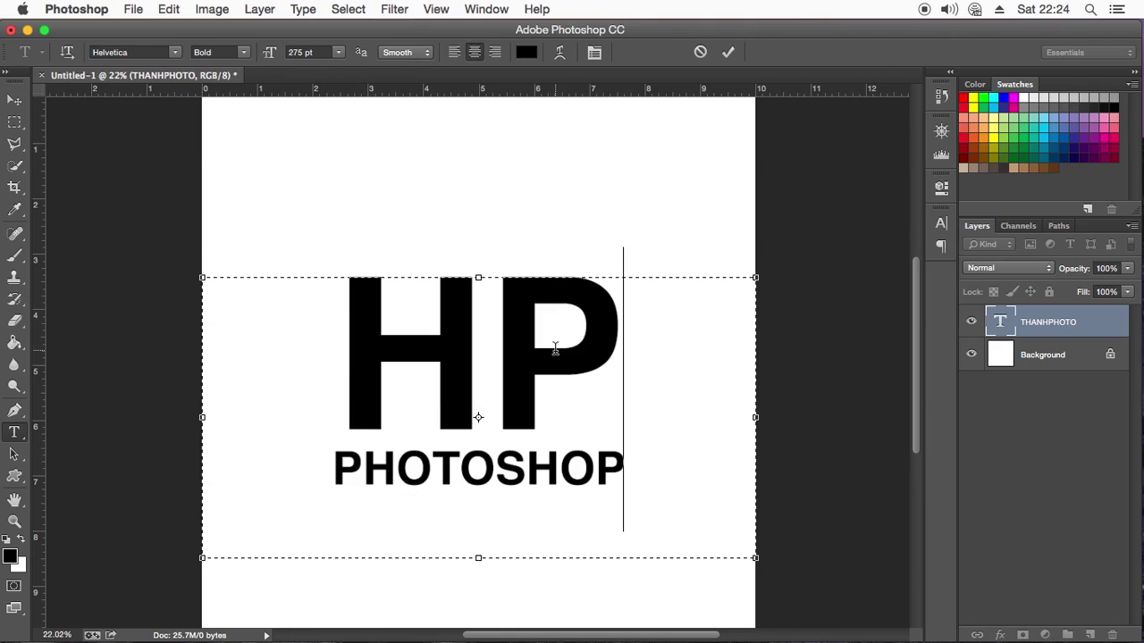
pyautogui.doubleClick(330, 339)
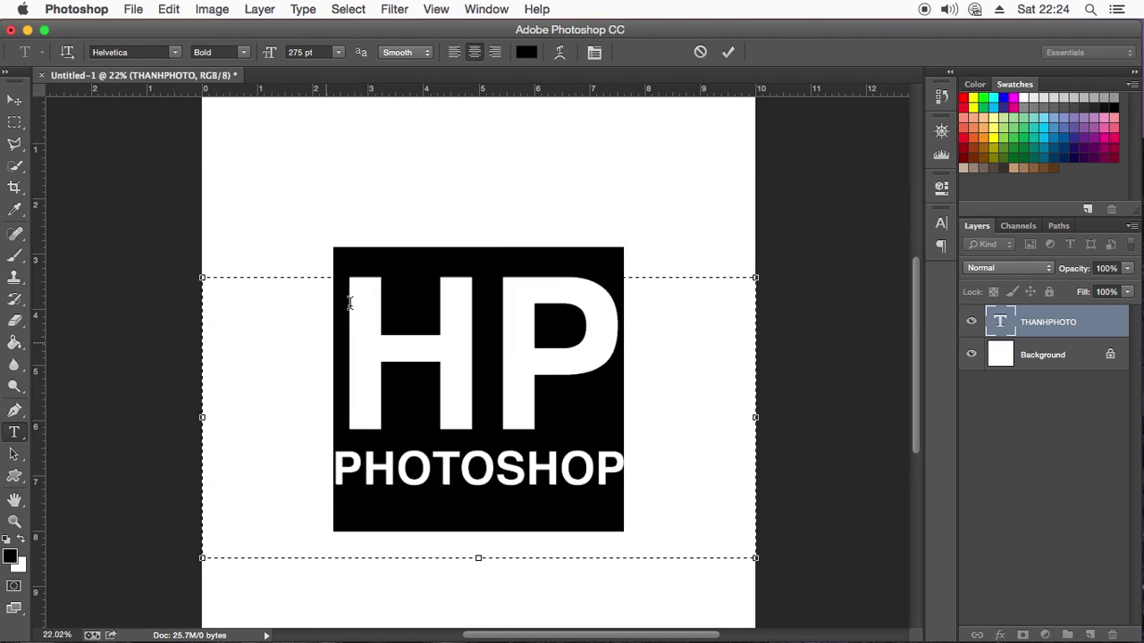
pyautogui.click(513, 344)
pyautogui.hotkey('ctrl', 'a')
pyautogui.click(244, 53)
pyautogui.click(398, 42)
# Try Bold Oblique on the logo text, then revert it to Bold
pyautogui.click(243, 52)
pyautogui.click(244, 124)
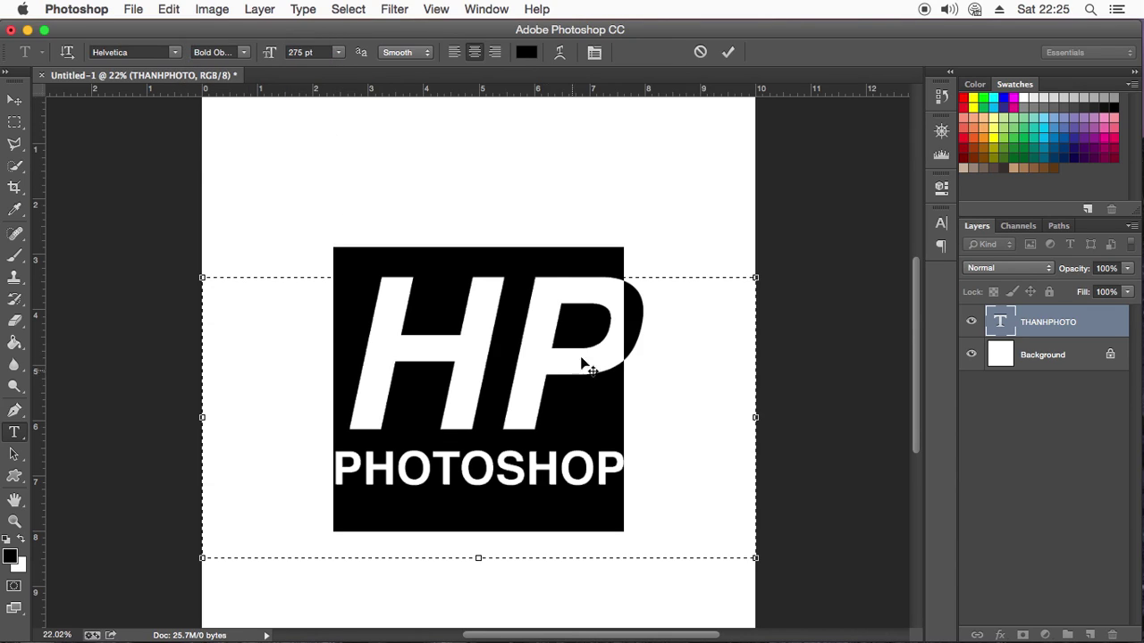
pyautogui.click(243, 52)
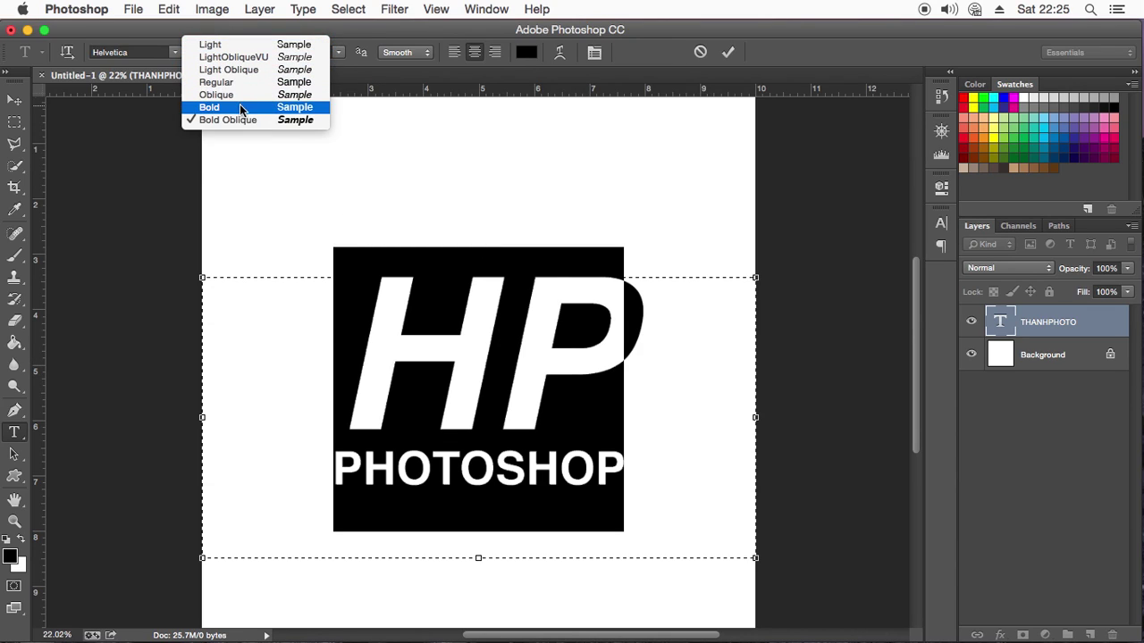
pyautogui.click(240, 104)
pyautogui.click(490, 344)
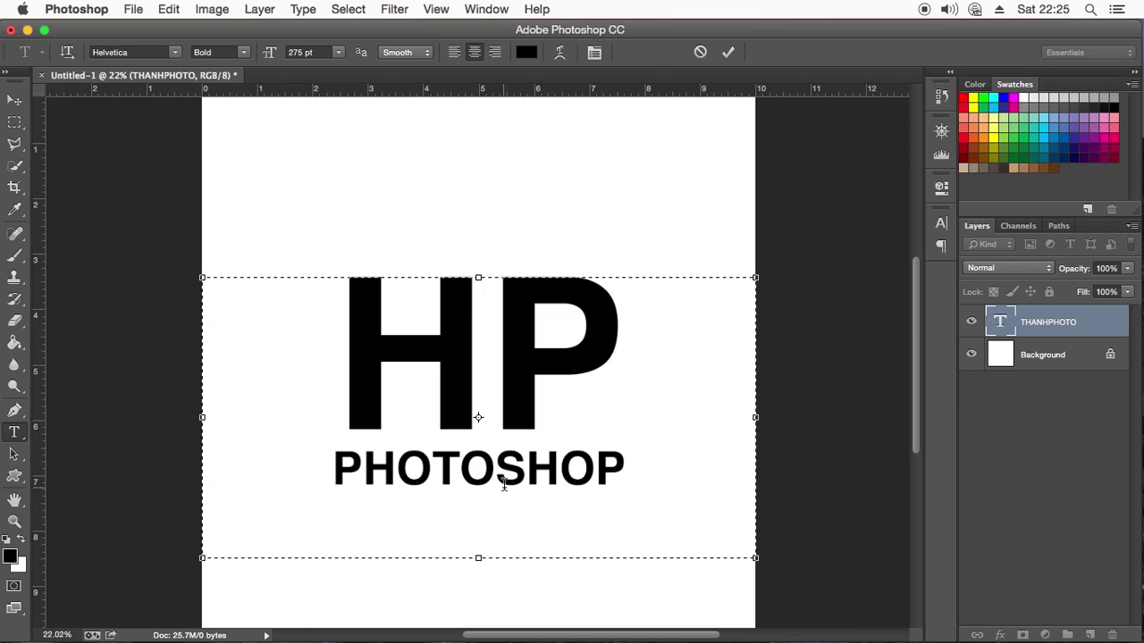
# Shrink PHOTOSHOP to 30 pt and open the Character panel
pyautogui.doubleClick(503, 474)
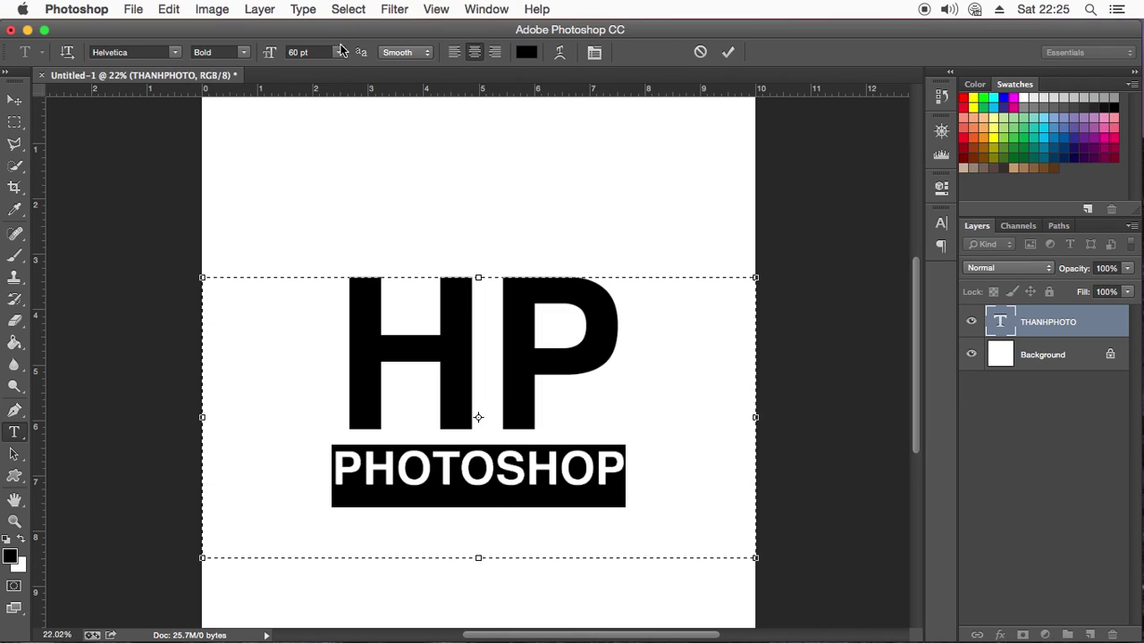
pyautogui.click(338, 52)
pyautogui.click(314, 183)
pyautogui.click(502, 449)
pyautogui.doubleClick(503, 451)
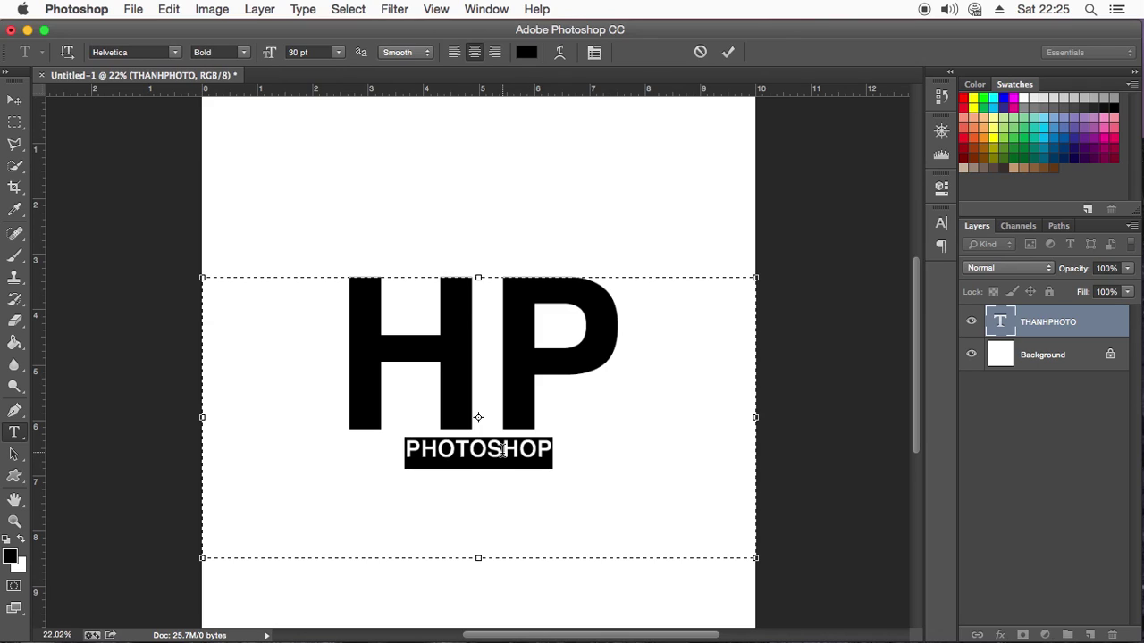
pyautogui.click(941, 223)
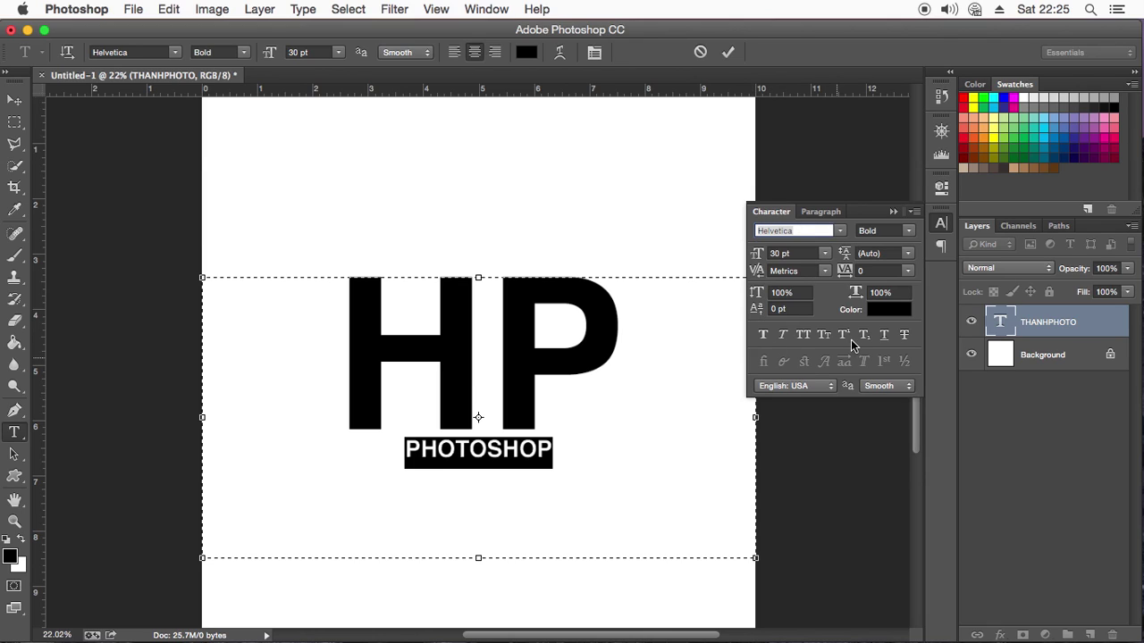
pyautogui.click(474, 9)
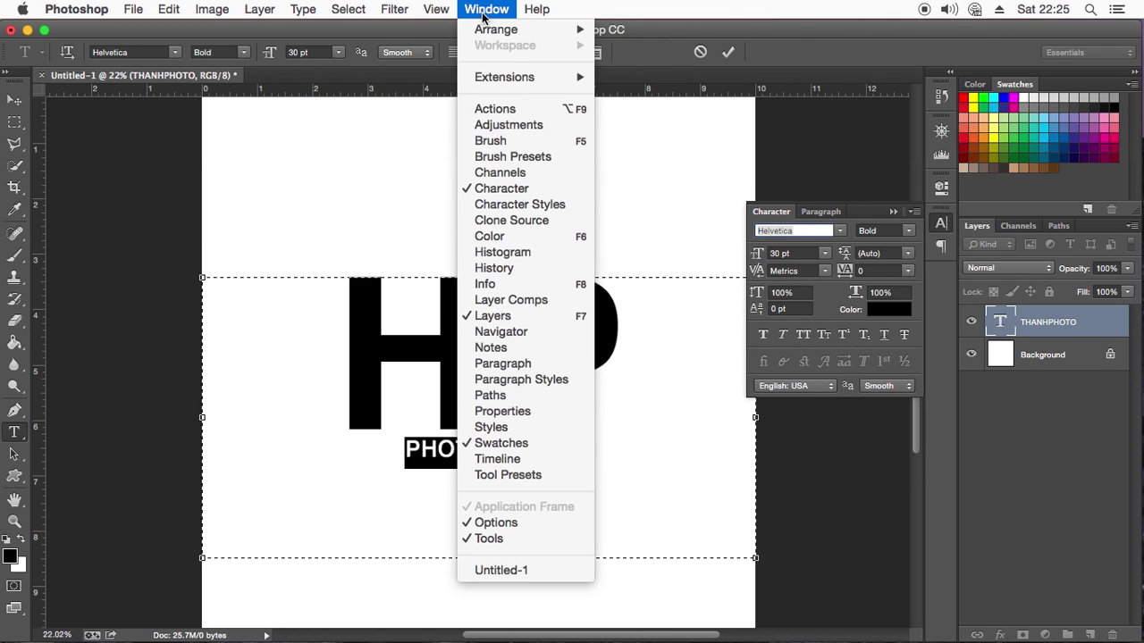
pyautogui.click(513, 176)
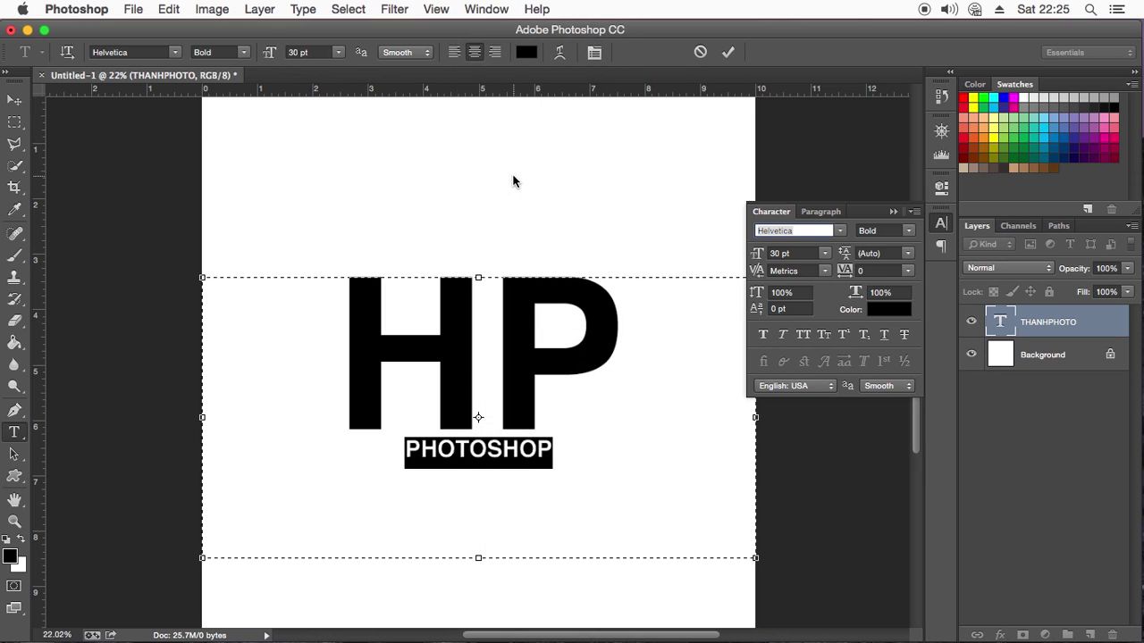
pyautogui.click(491, 10)
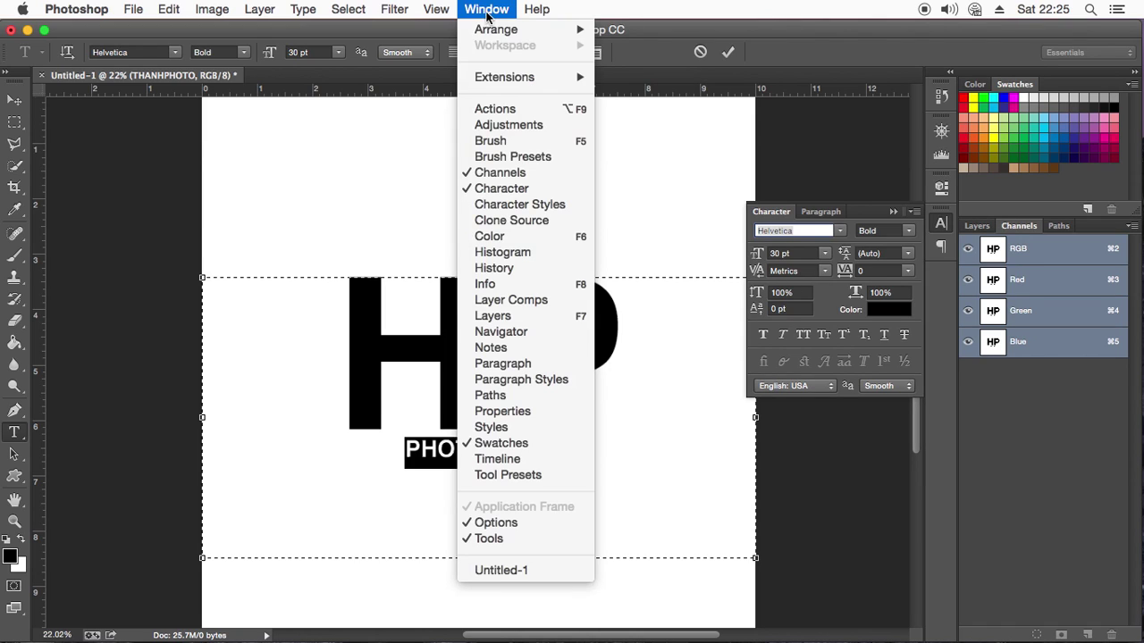
pyautogui.click(511, 189)
pyautogui.click(941, 224)
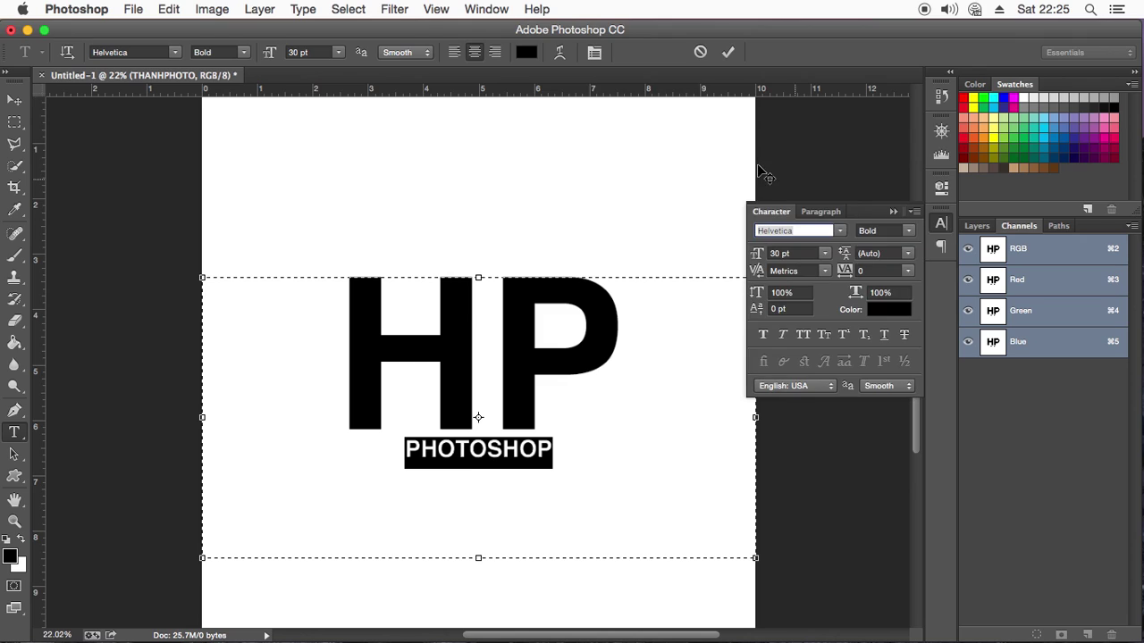
pyautogui.click(482, 12)
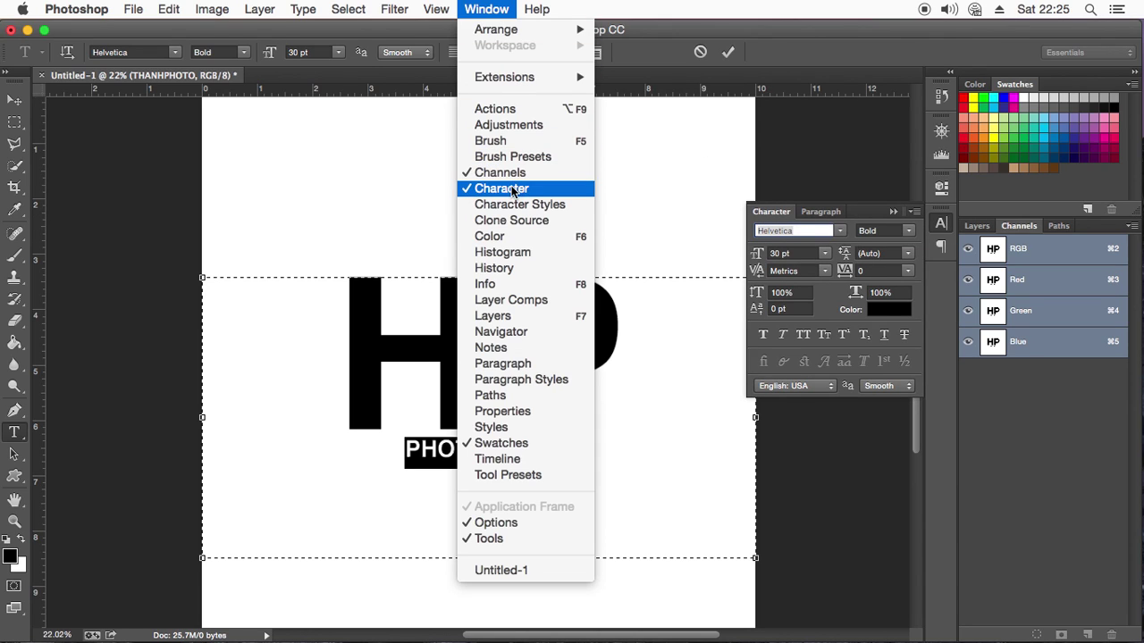
pyautogui.click(976, 226)
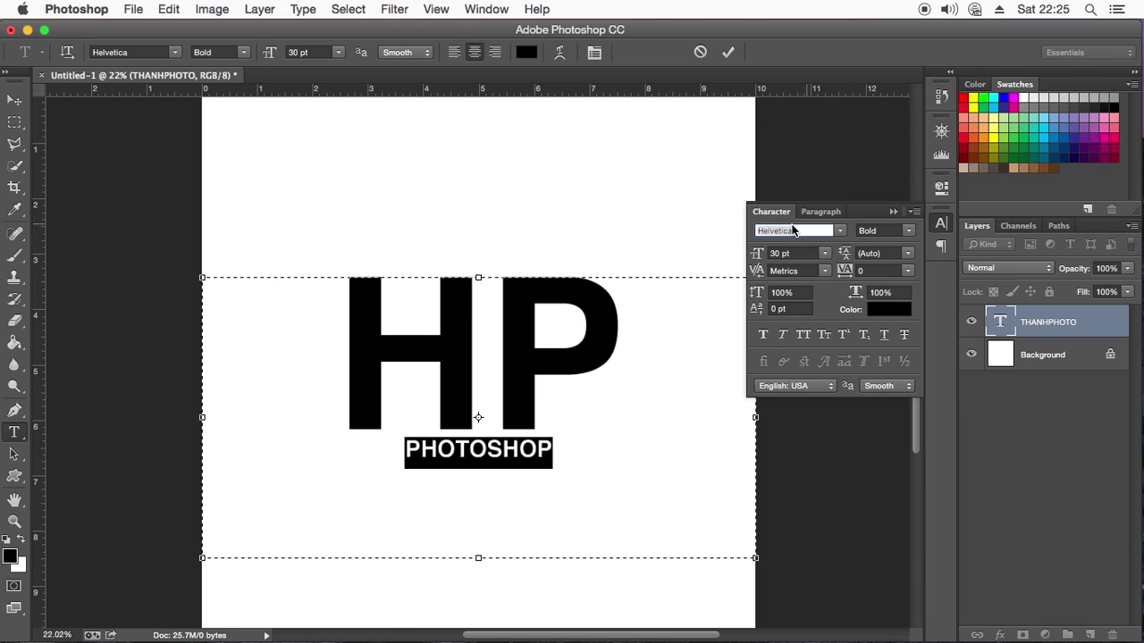
pyautogui.click(903, 230)
pyautogui.click(856, 212)
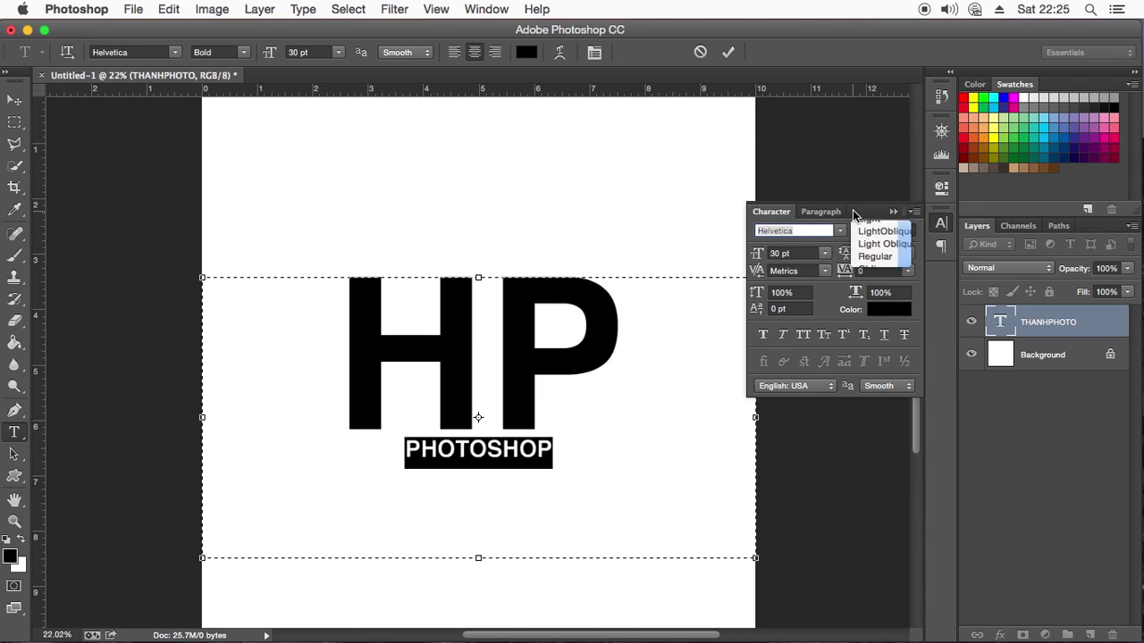
pyautogui.click(824, 271)
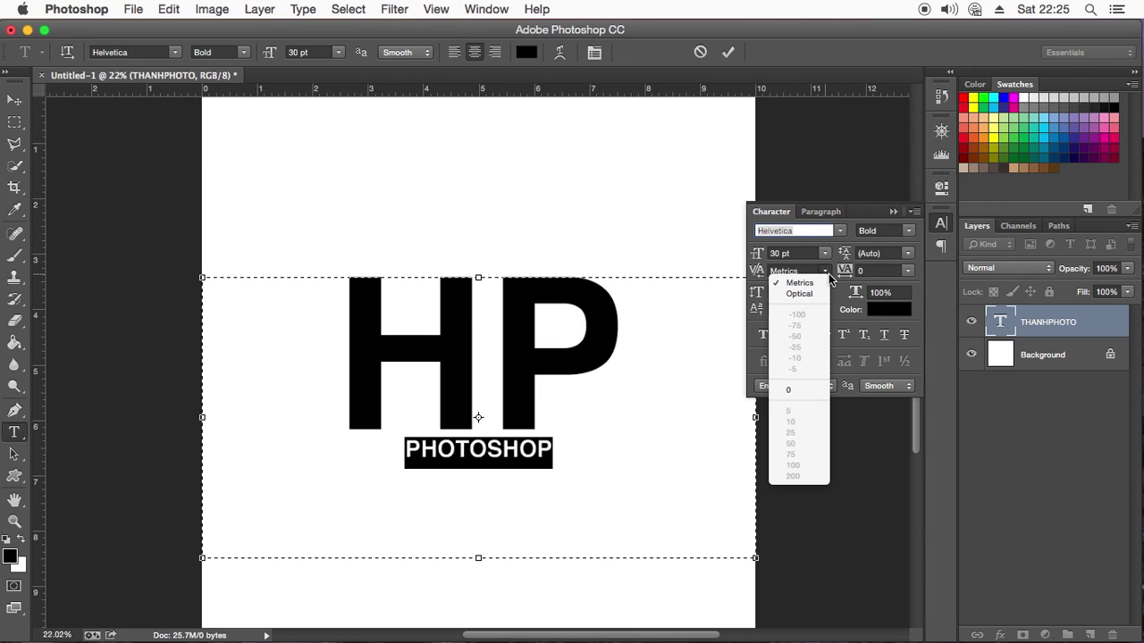
pyautogui.click(867, 214)
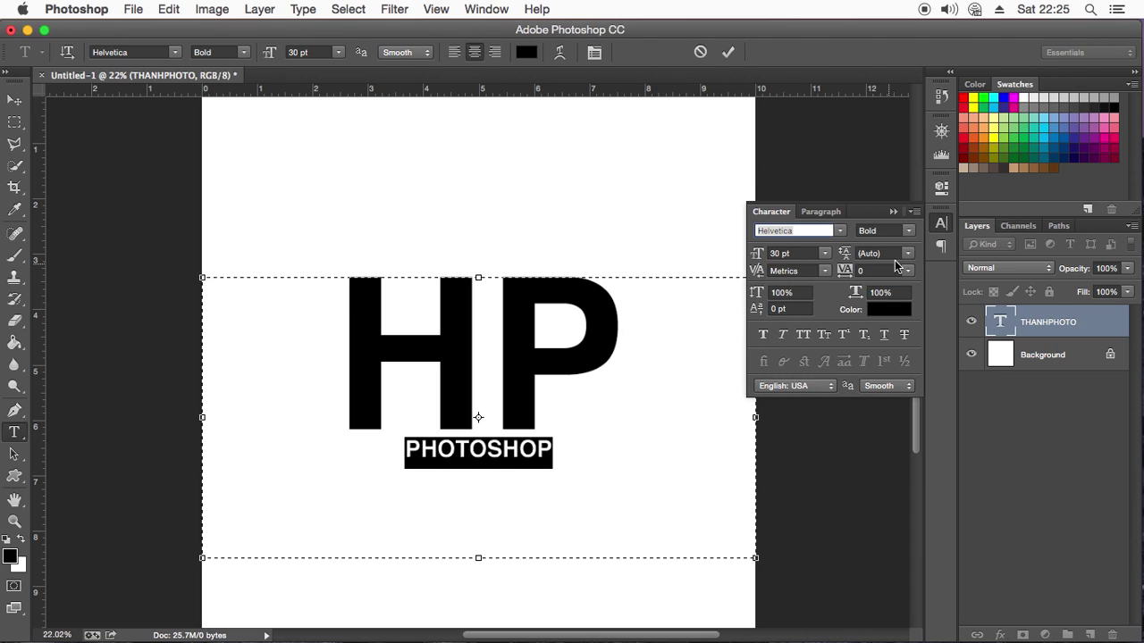
# Select all the logo text and set its leading to 72 pt
pyautogui.click(909, 258)
pyautogui.click(908, 258)
pyautogui.click(910, 272)
pyautogui.click(912, 273)
pyautogui.click(593, 368)
pyautogui.hotkey('ctrl', 'a')
pyautogui.click(908, 257)
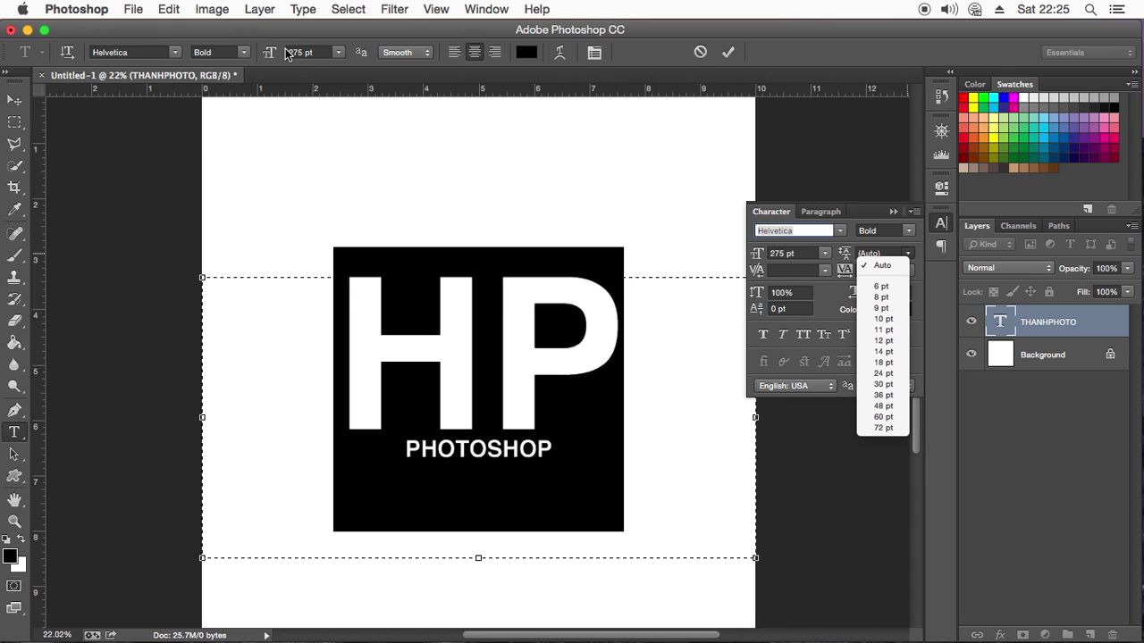
pyautogui.click(883, 427)
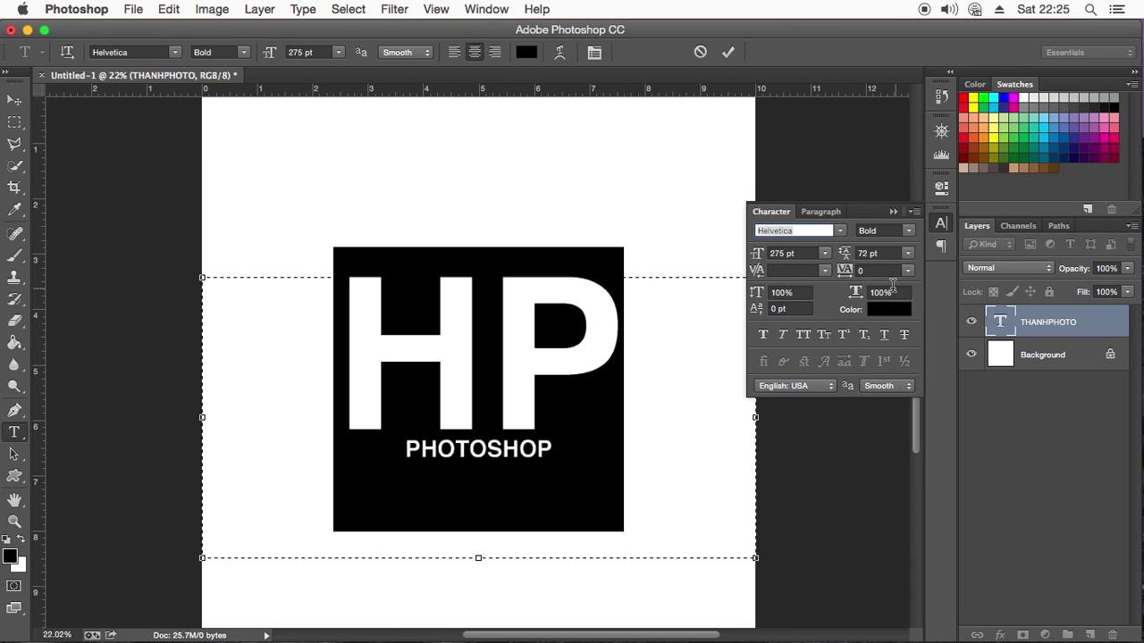
# Reselect all the logo text and review the tracking presets, leaving them unchanged
pyautogui.click(511, 370)
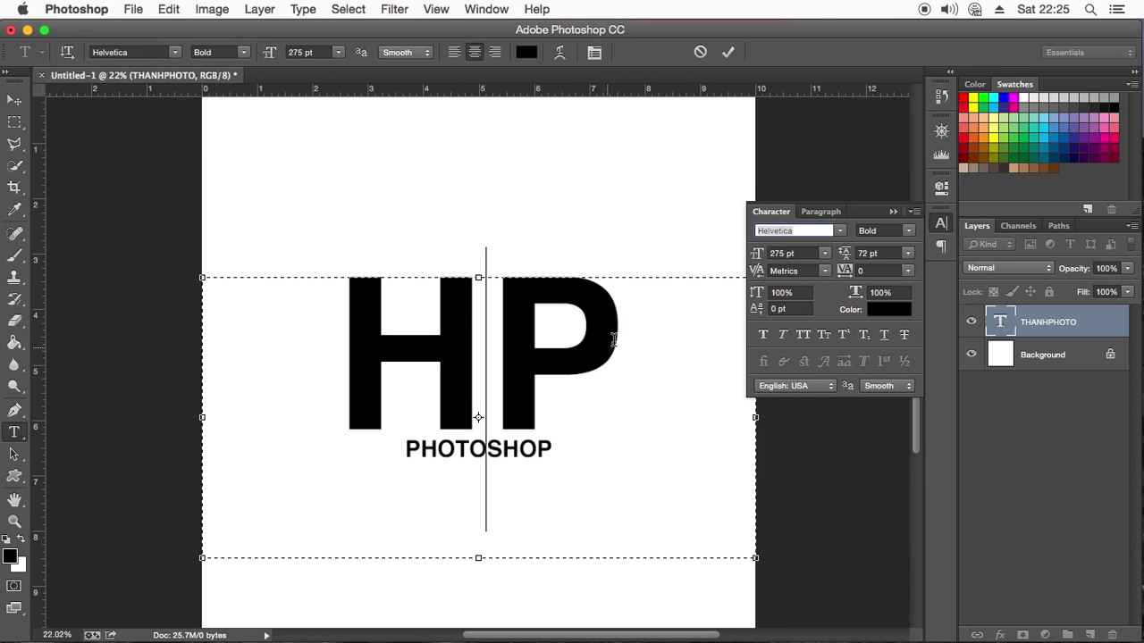
pyautogui.moveTo(614, 341); pyautogui.dragTo(363, 357)
pyautogui.click(610, 326)
pyautogui.press('super+a')
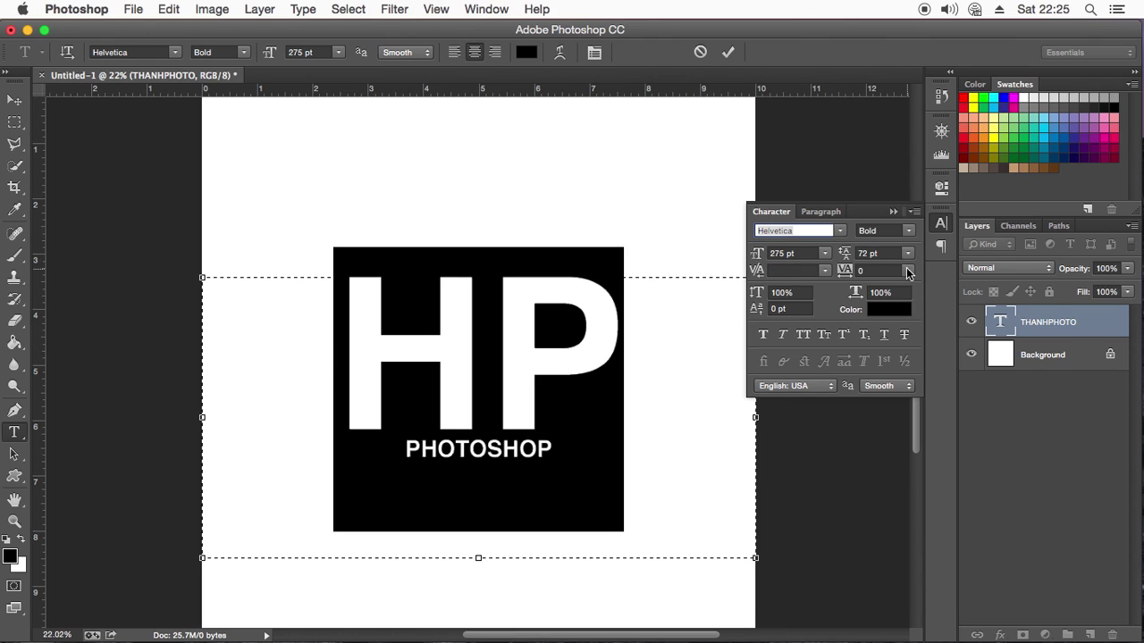
pyautogui.click(908, 270)
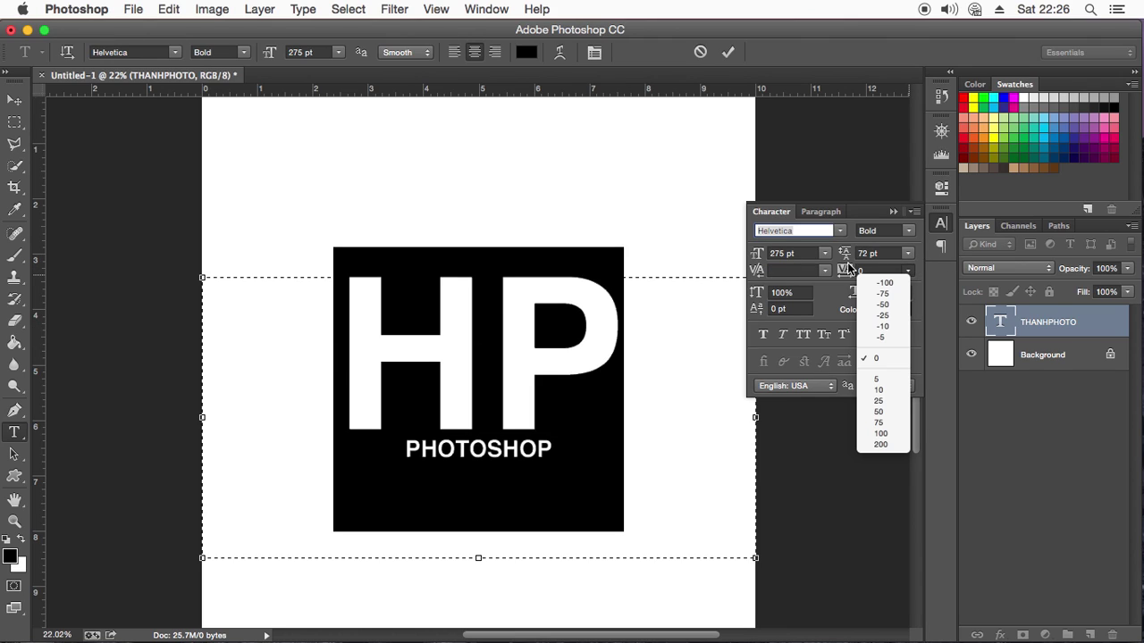
pyautogui.click(583, 438)
# Select the word PHOTOSHOP and raise its tracking from 200 to 600
pyautogui.click(520, 448)
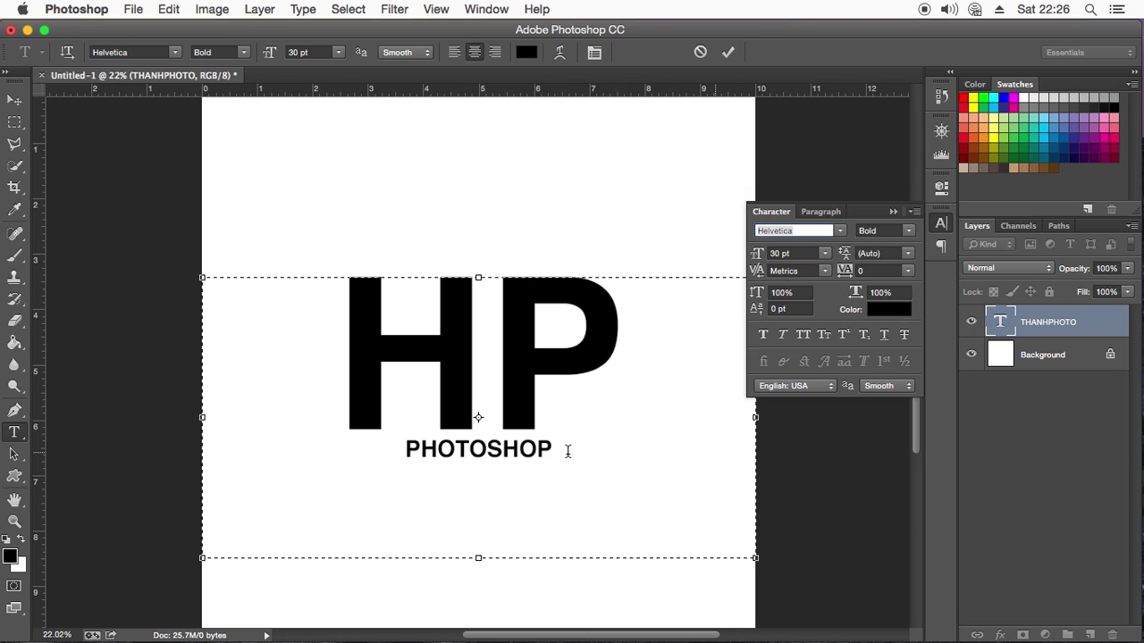
pyautogui.doubleClick(499, 451)
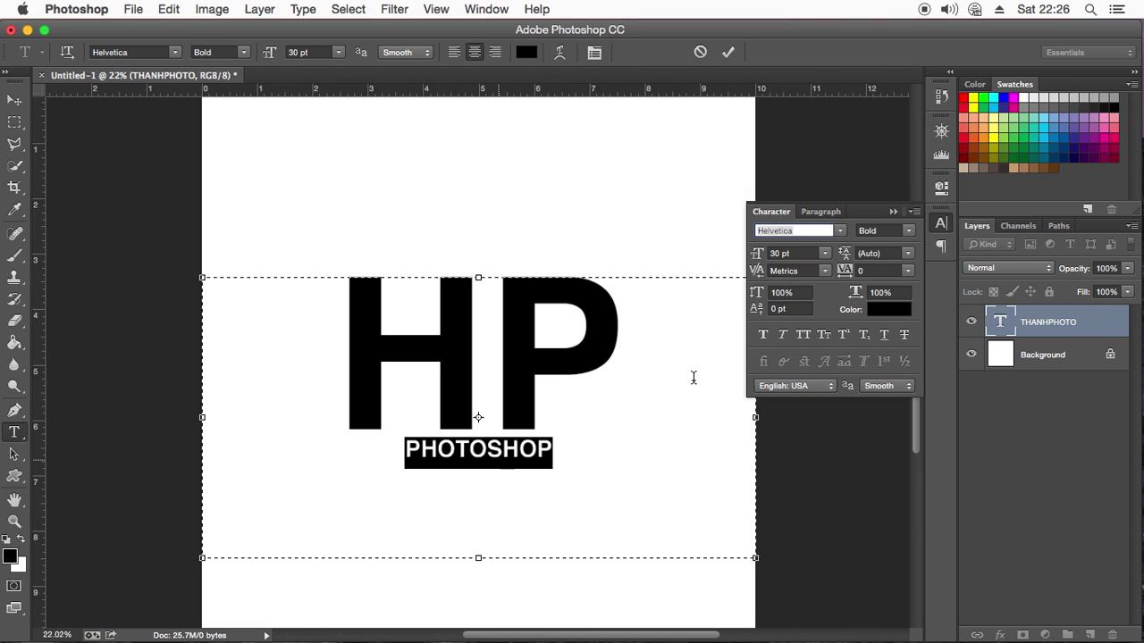
pyautogui.click(907, 273)
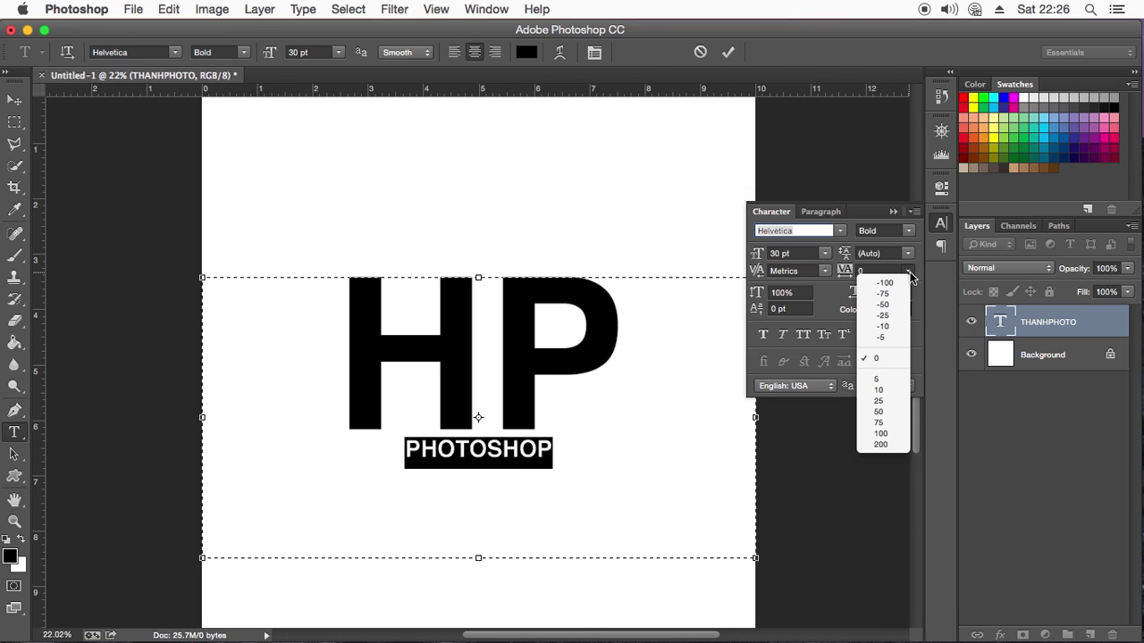
pyautogui.click(880, 444)
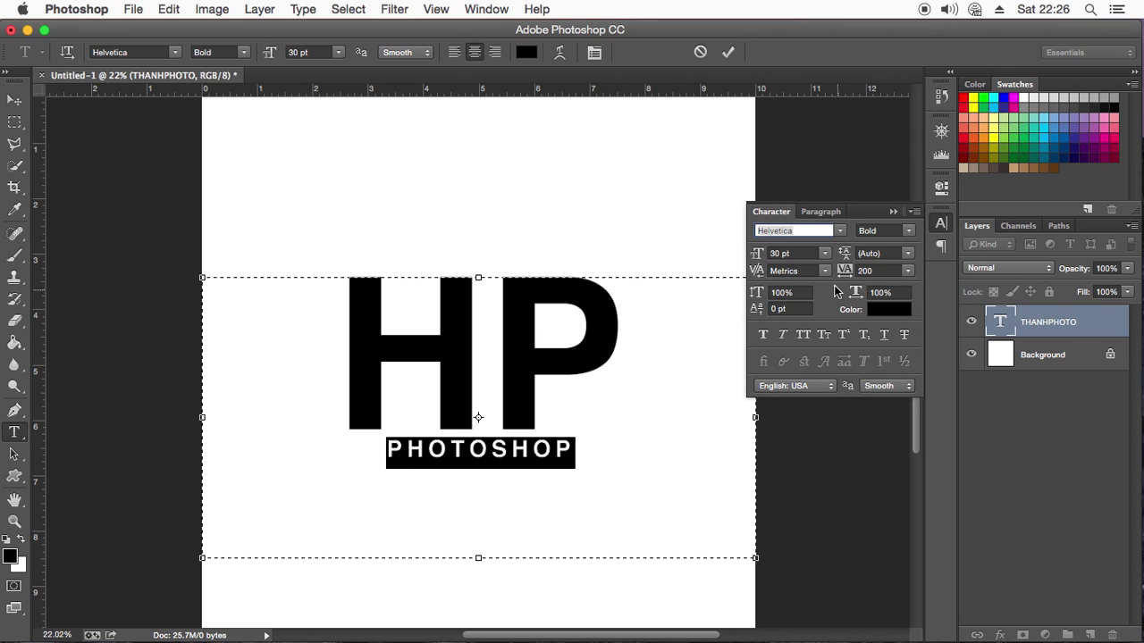
pyautogui.moveTo(844, 272); pyautogui.dragTo(861, 276)
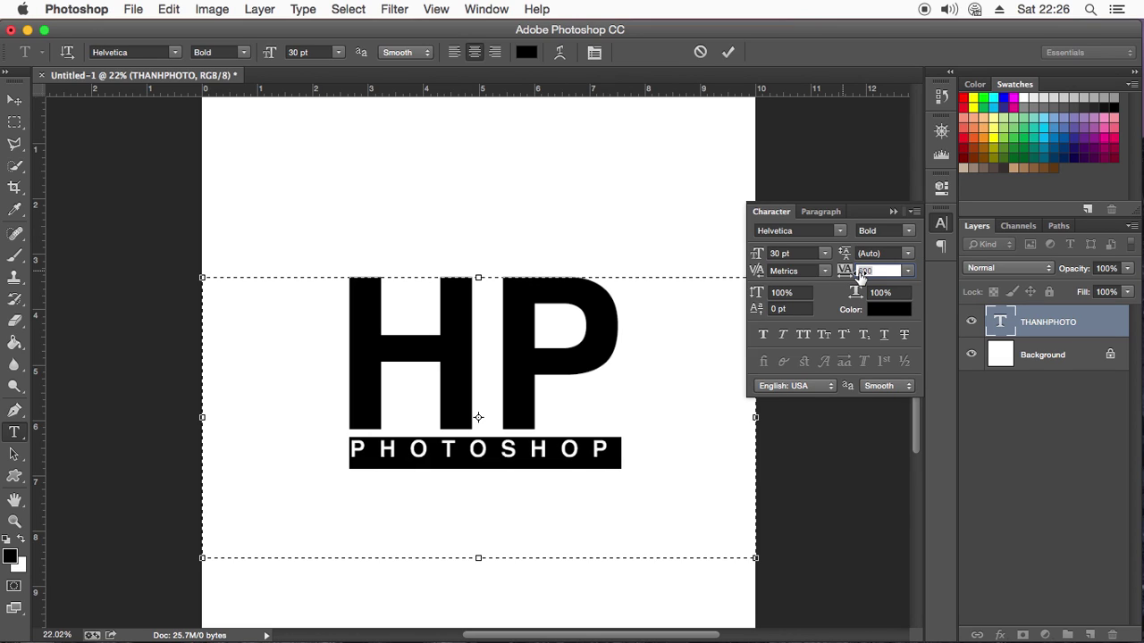
pyautogui.click(370, 429)
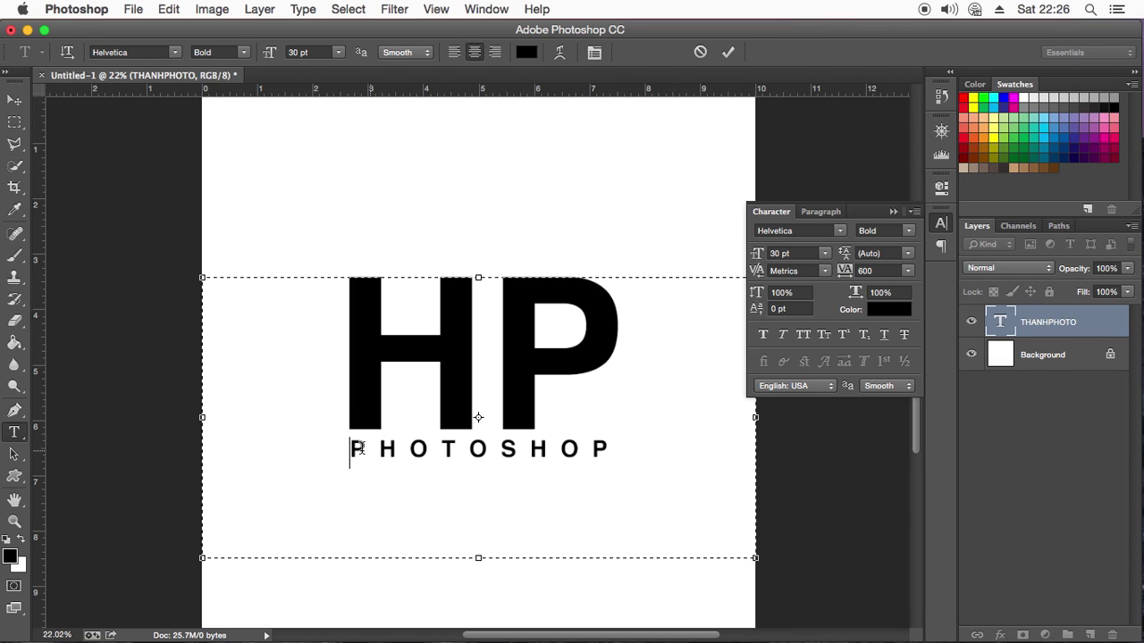
# Commit the text edits, then zoom out to the whole canvas and back onto HP
pyautogui.click(14, 522)
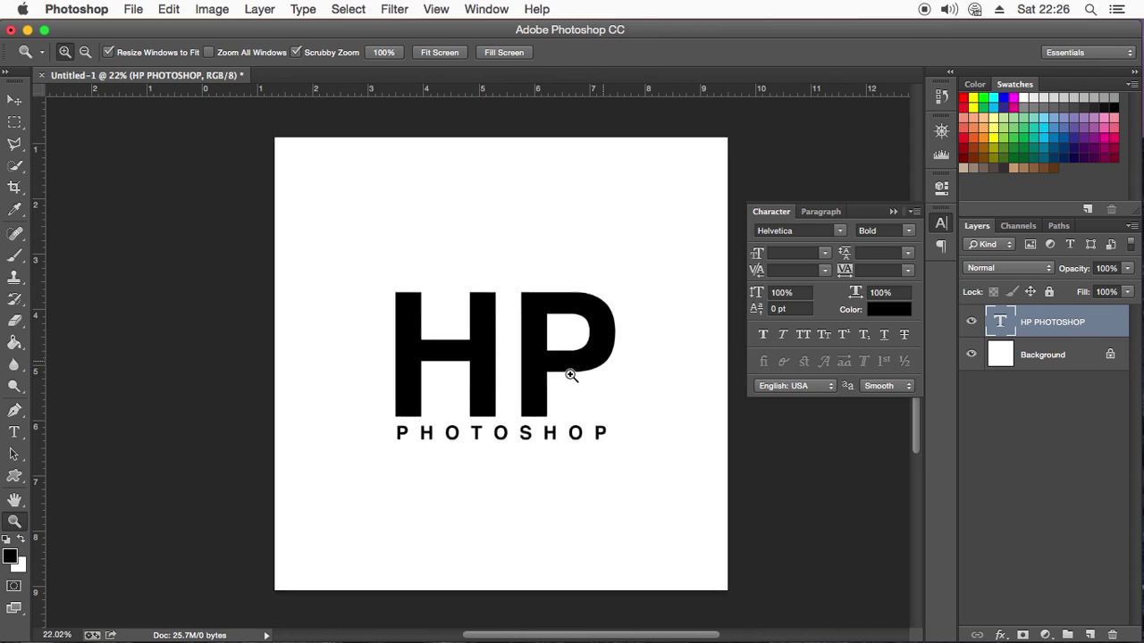
pyautogui.moveTo(571, 375)
pyautogui.mouseDown()
pyautogui.moveTo(486, 421)
pyautogui.moveTo(541, 404)
pyautogui.mouseUp()
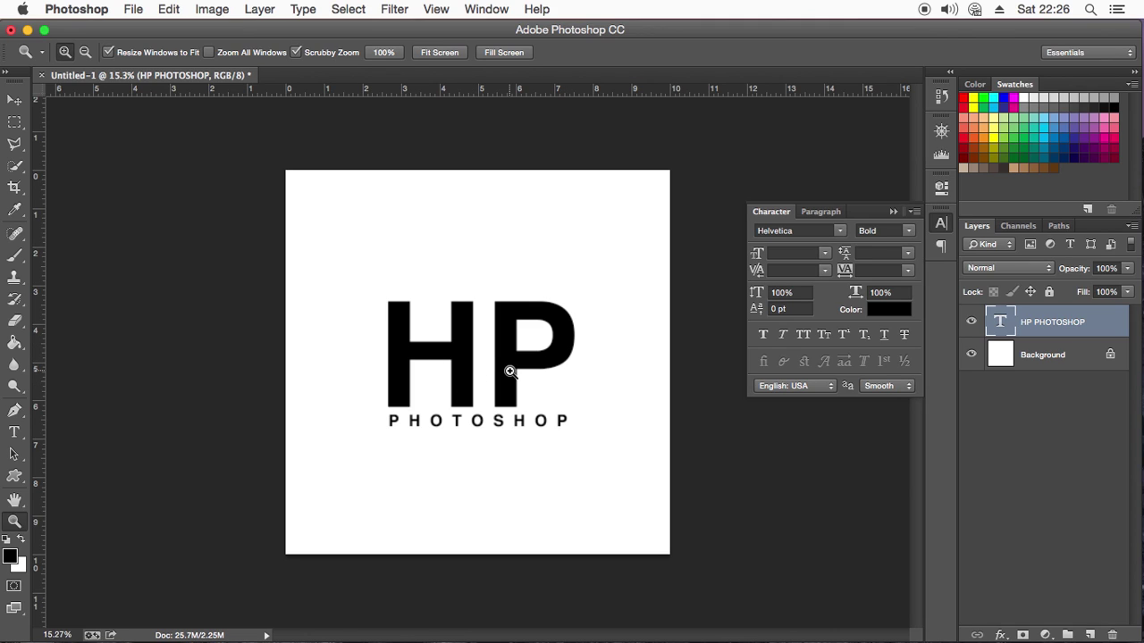
pyautogui.moveTo(510, 371); pyautogui.dragTo(476, 385)
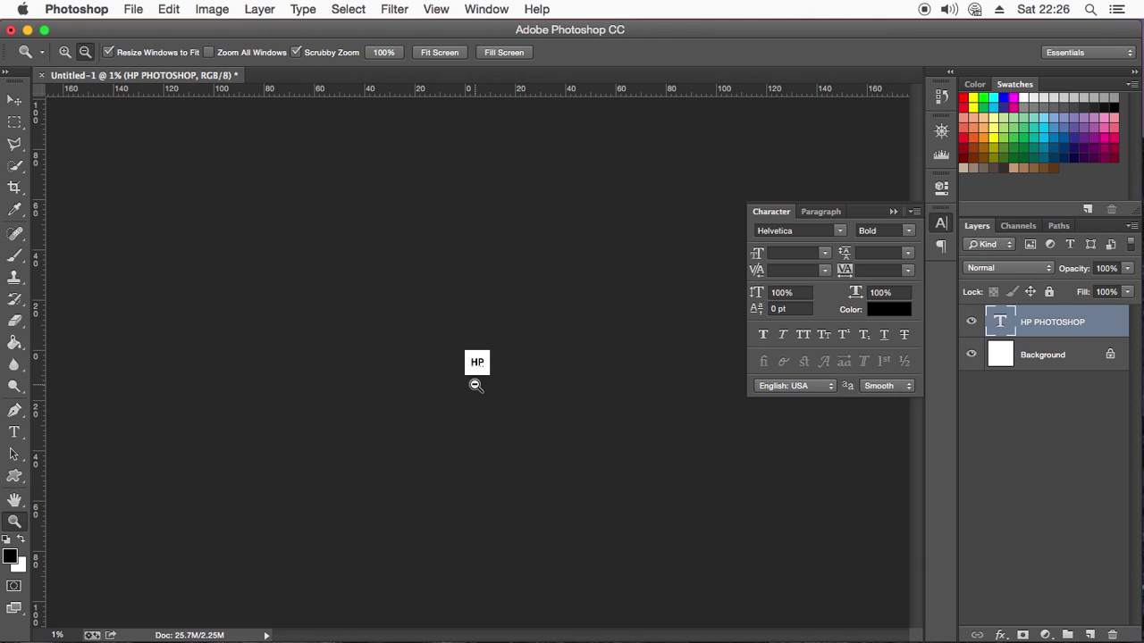
pyautogui.moveTo(490, 372); pyautogui.dragTo(483, 371)
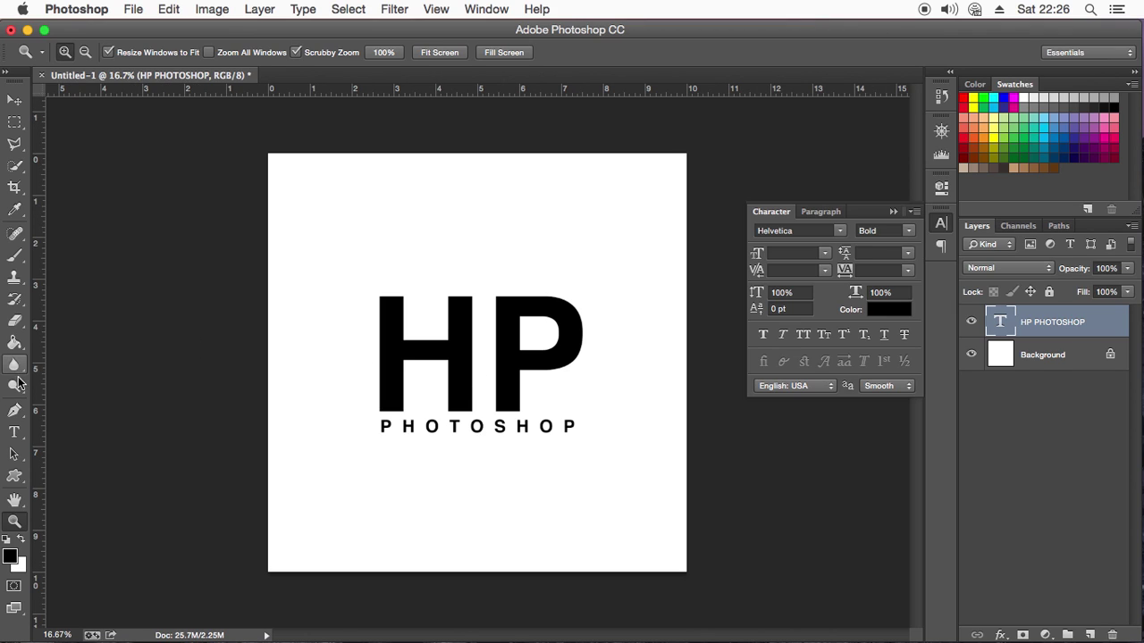
# Re-enter the HP PHOTOSHOP text, select it all, and commit it again
pyautogui.click(15, 432)
pyautogui.click(548, 319)
pyautogui.press('super+a')
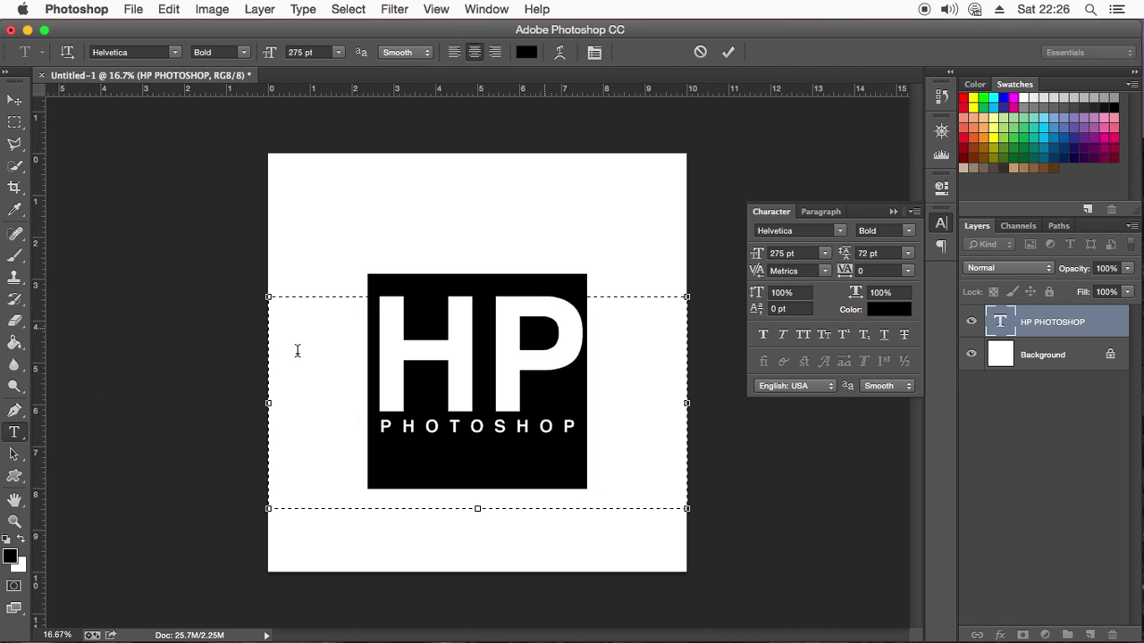
pyautogui.click(475, 400)
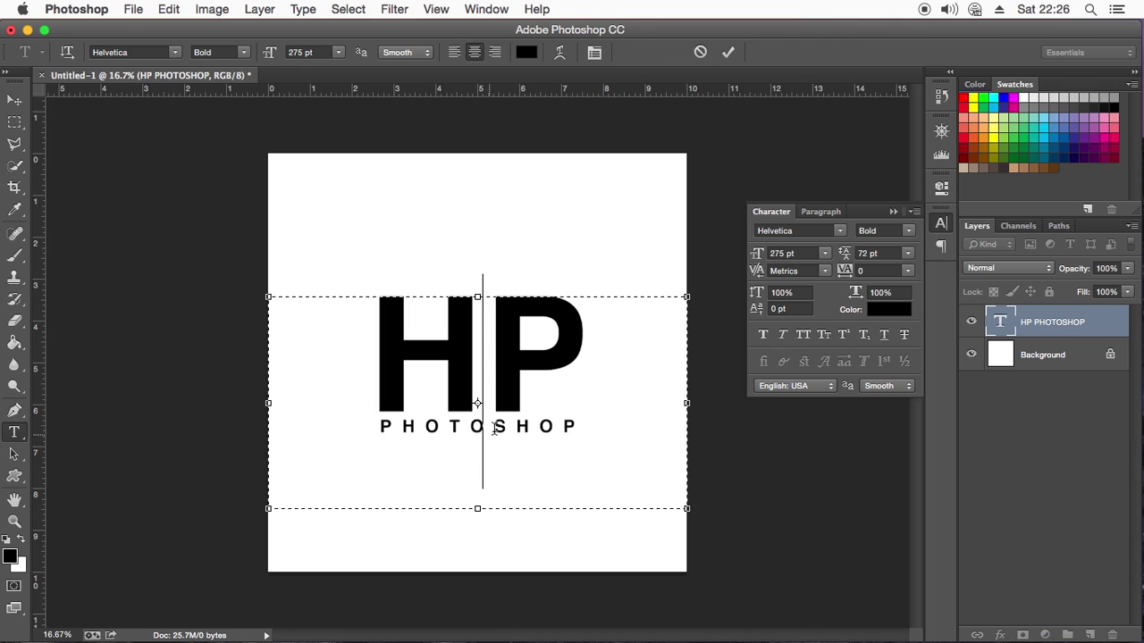
pyautogui.press('super+a')
pyautogui.click(428, 390)
pyautogui.click(15, 521)
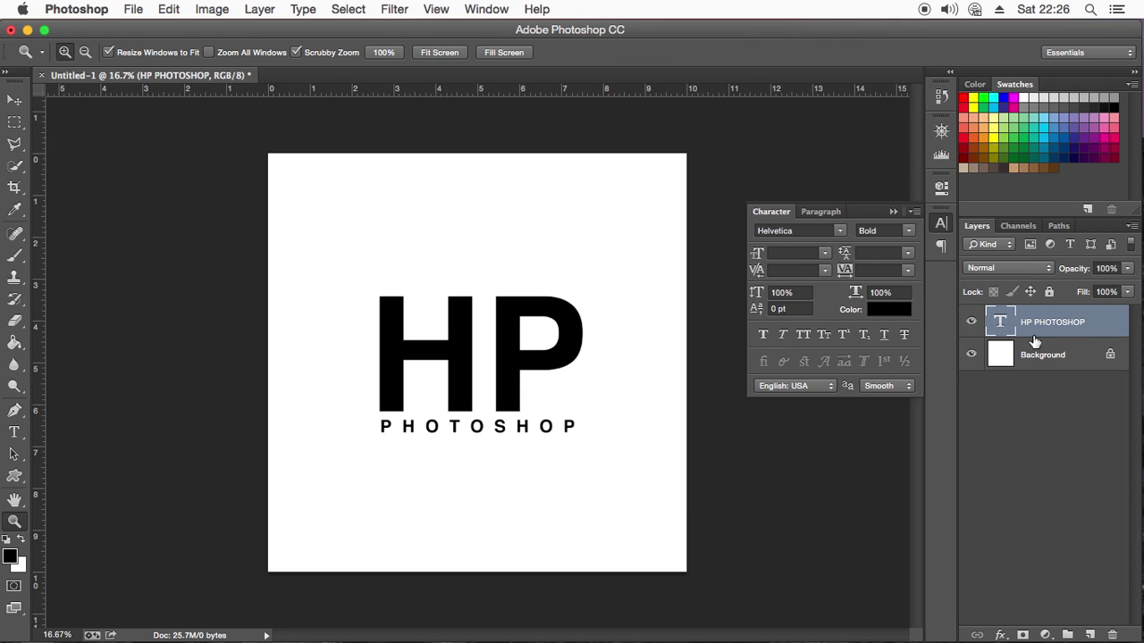
# Delete the HP PHOTOSHOP layer, collapse the Character panel, and draw a trial text box
pyautogui.press('Delete')
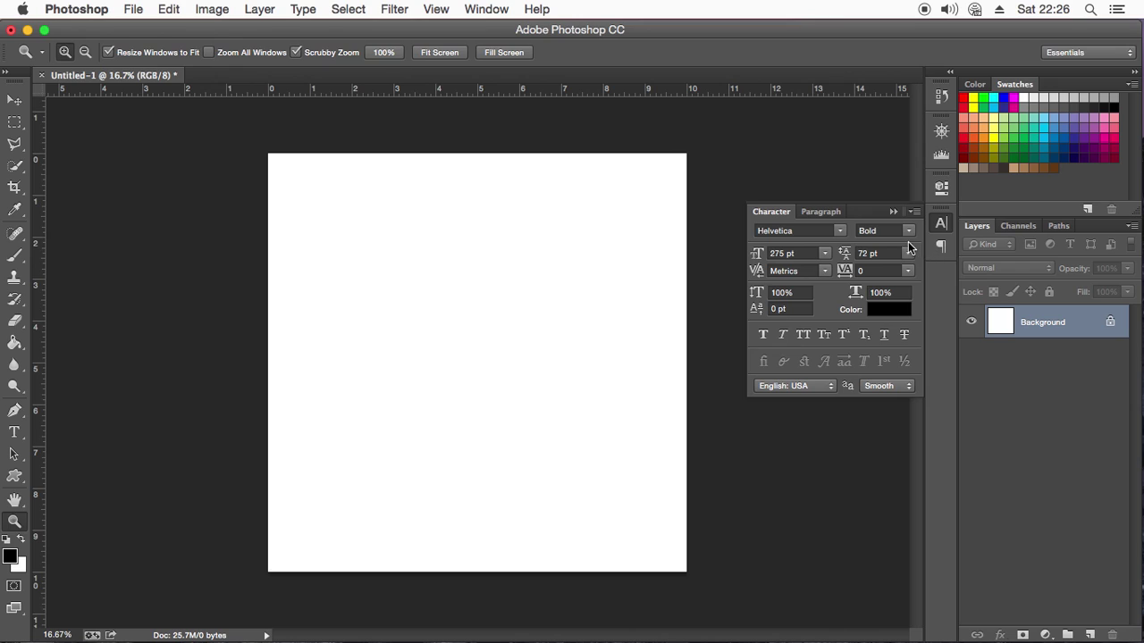
pyautogui.click(892, 212)
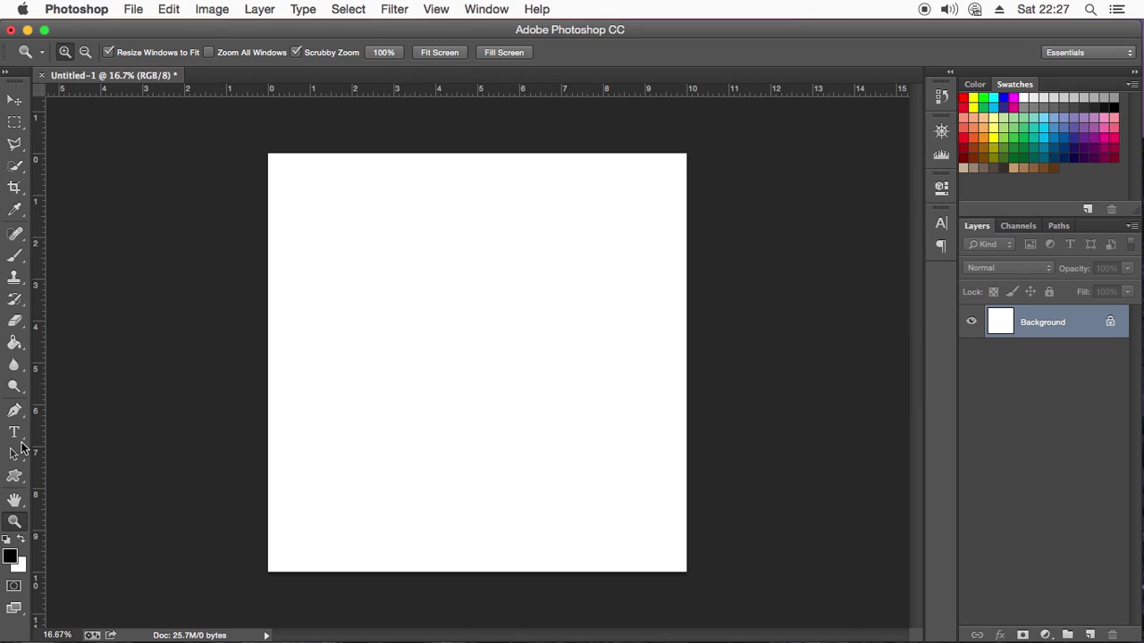
pyautogui.click(13, 436)
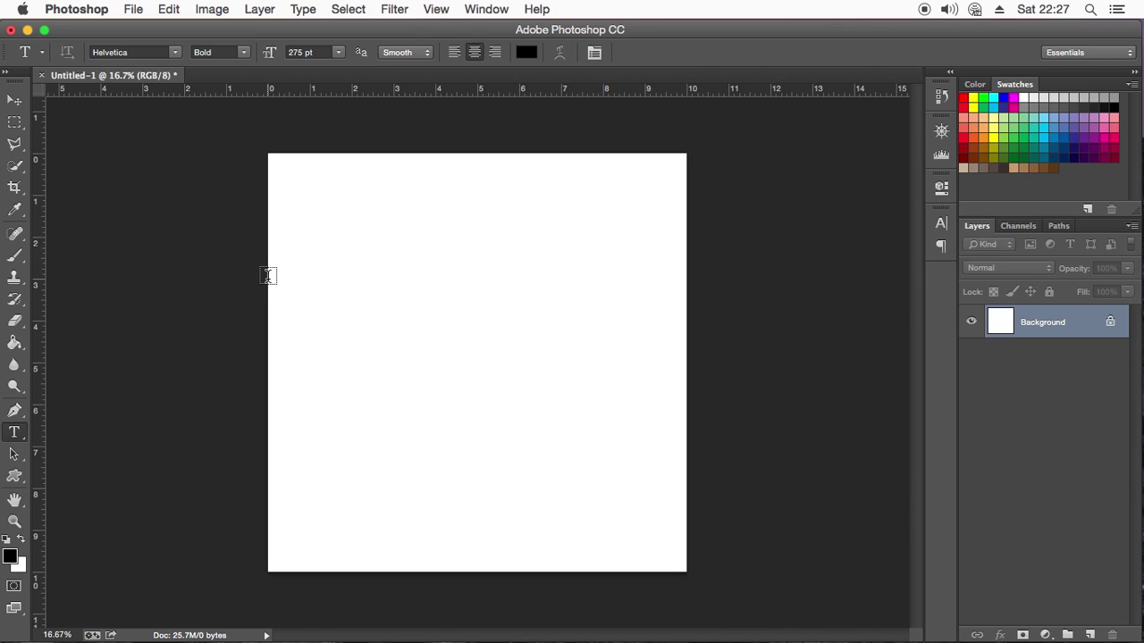
pyautogui.moveTo(268, 277); pyautogui.dragTo(686, 434)
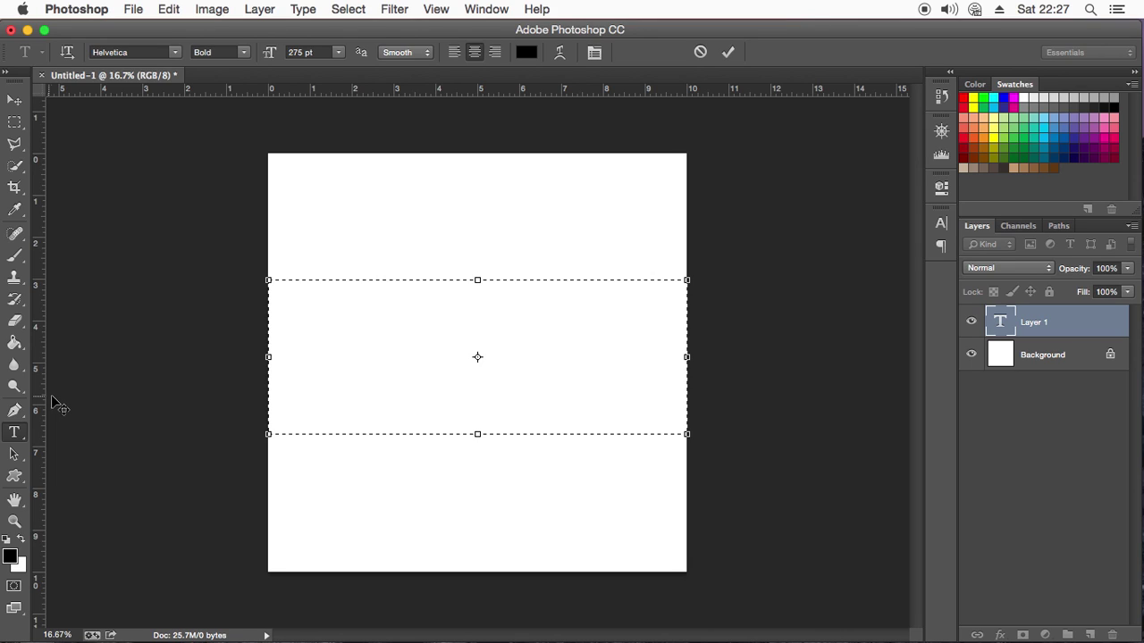
# Discard the empty Layer 1 text box and return to the Type tool
pyautogui.press('Escape')
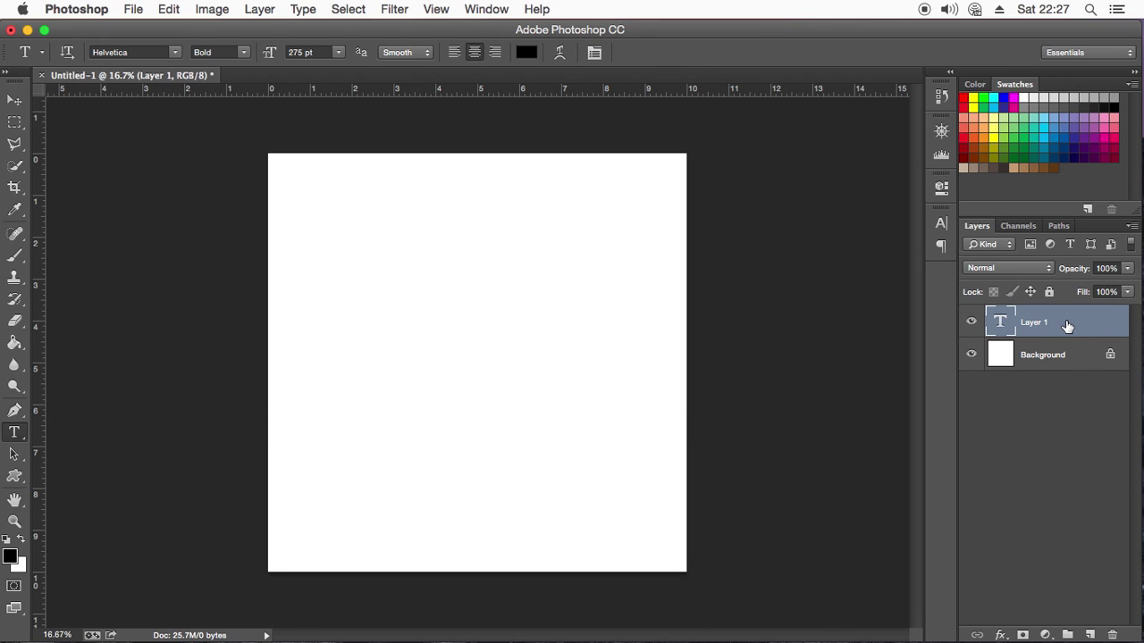
pyautogui.press('Delete')
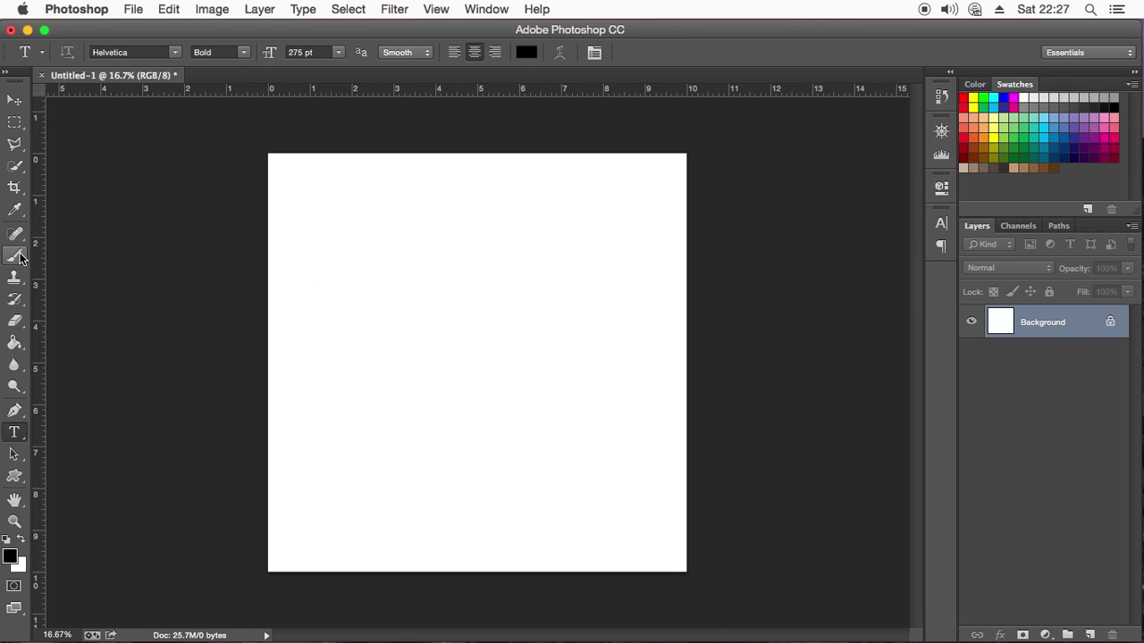
pyautogui.click(14, 143)
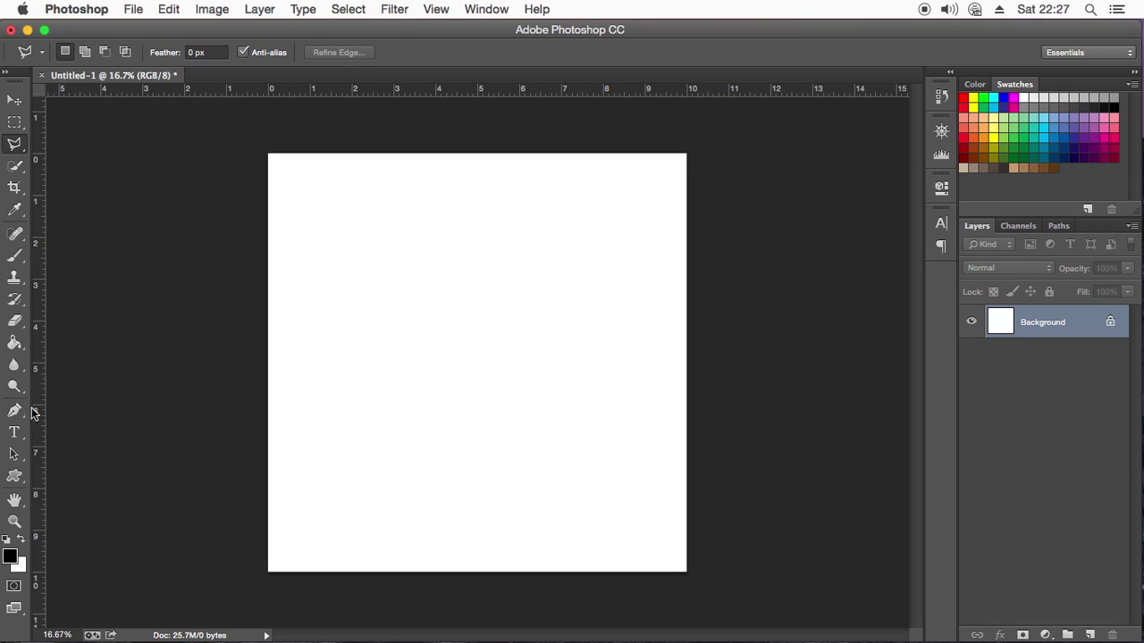
pyautogui.click(16, 432)
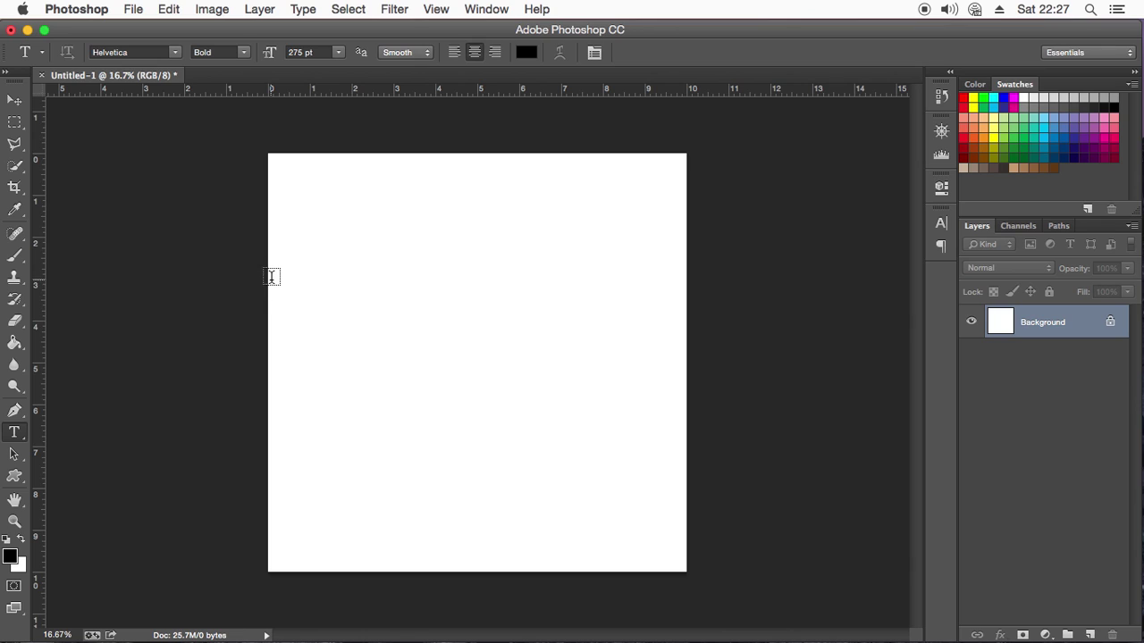
# Draw a tall text box on the canvas's left and set the font to UTM ThuPhap Thien An at 275 pt
pyautogui.moveTo(271, 277)
pyautogui.mouseDown()
pyautogui.moveTo(681, 406)
pyautogui.moveTo(527, 374)
pyautogui.mouseUp()
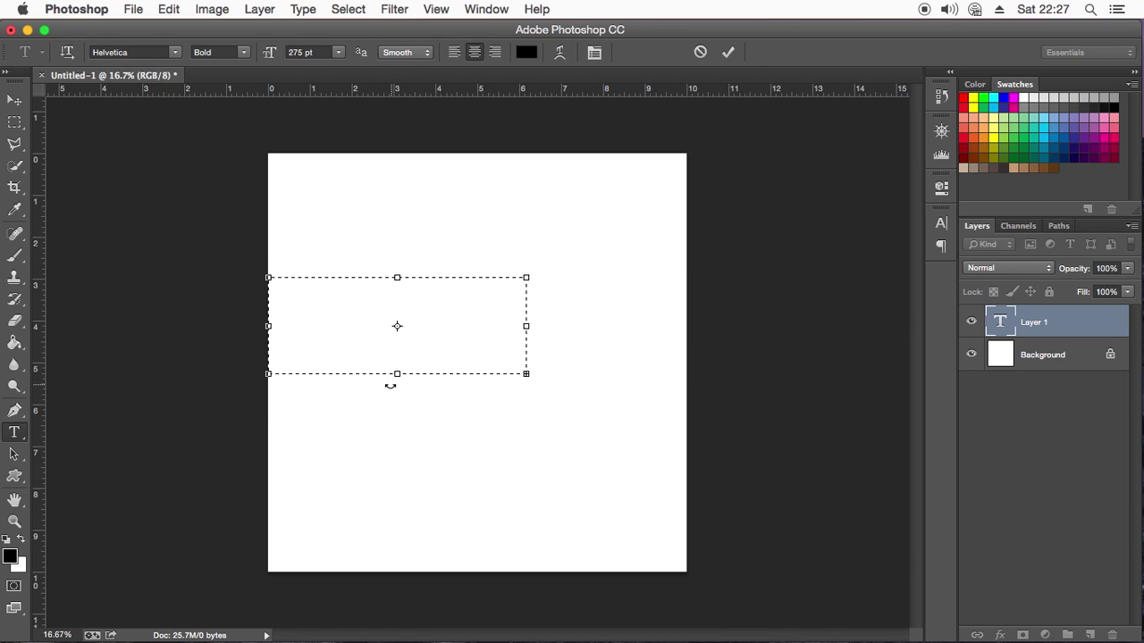
pyautogui.moveTo(398, 374); pyautogui.dragTo(398, 454)
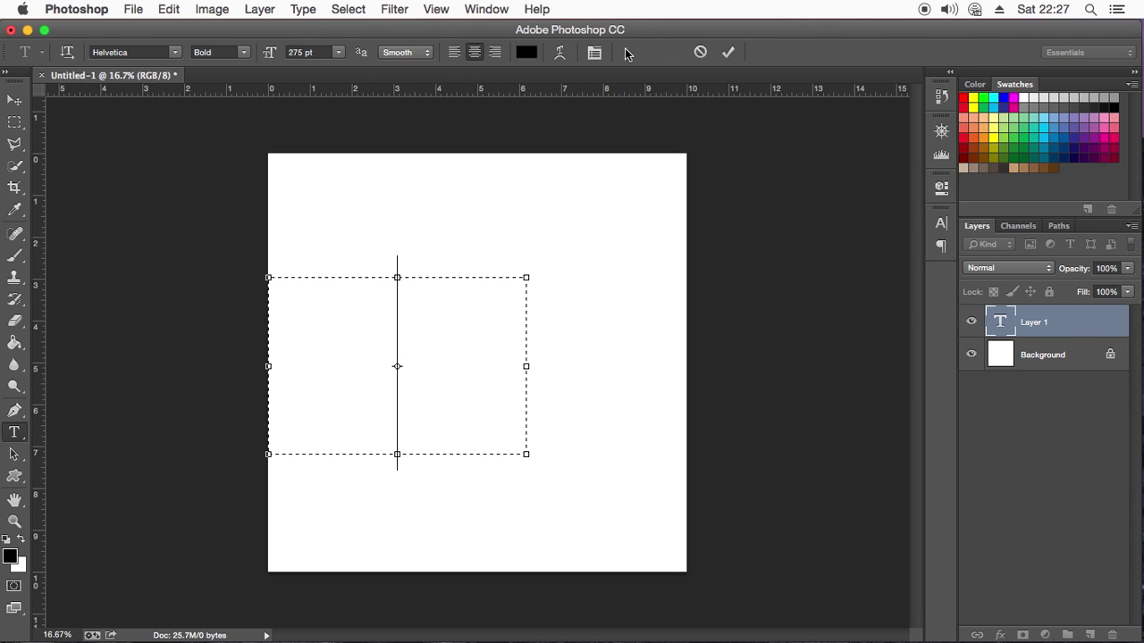
pyautogui.click(176, 52)
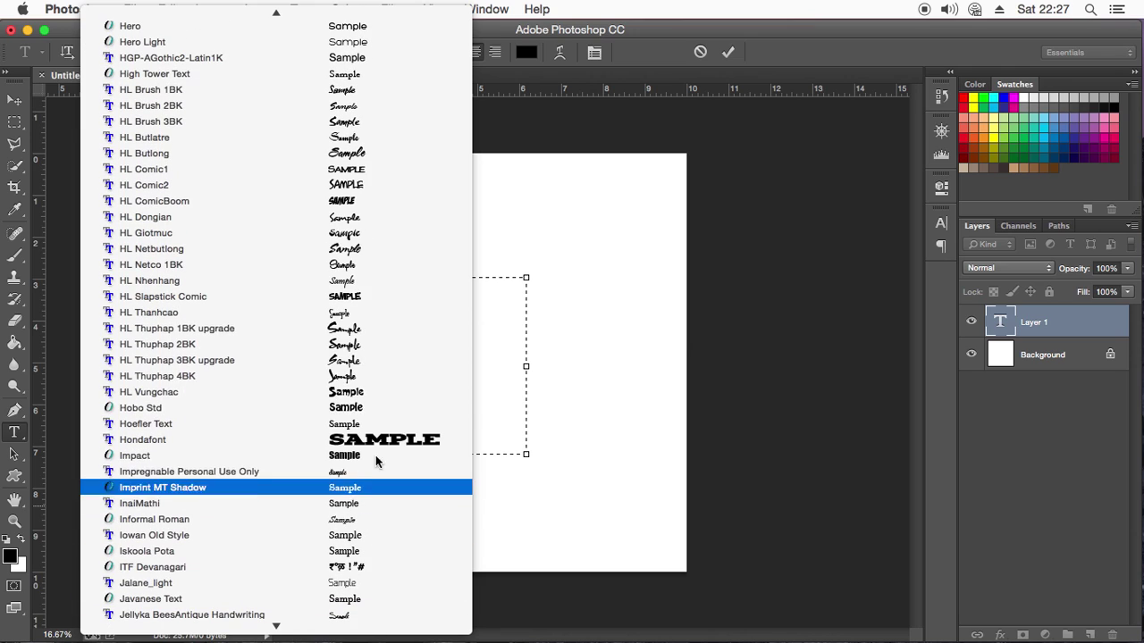
pyautogui.click(545, 223)
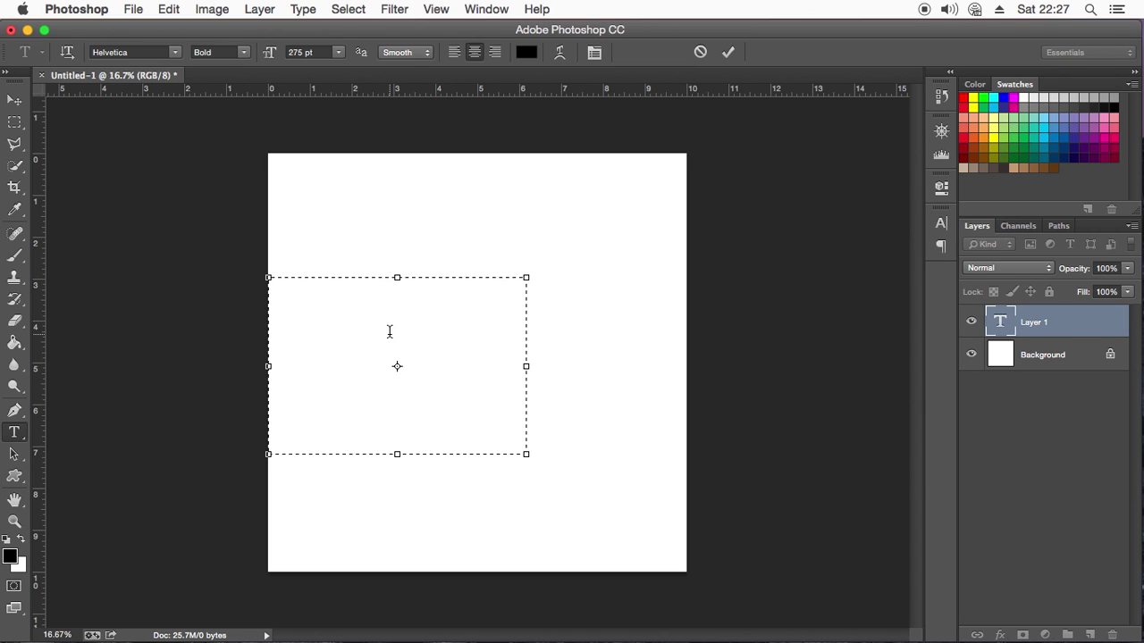
pyautogui.click(175, 52)
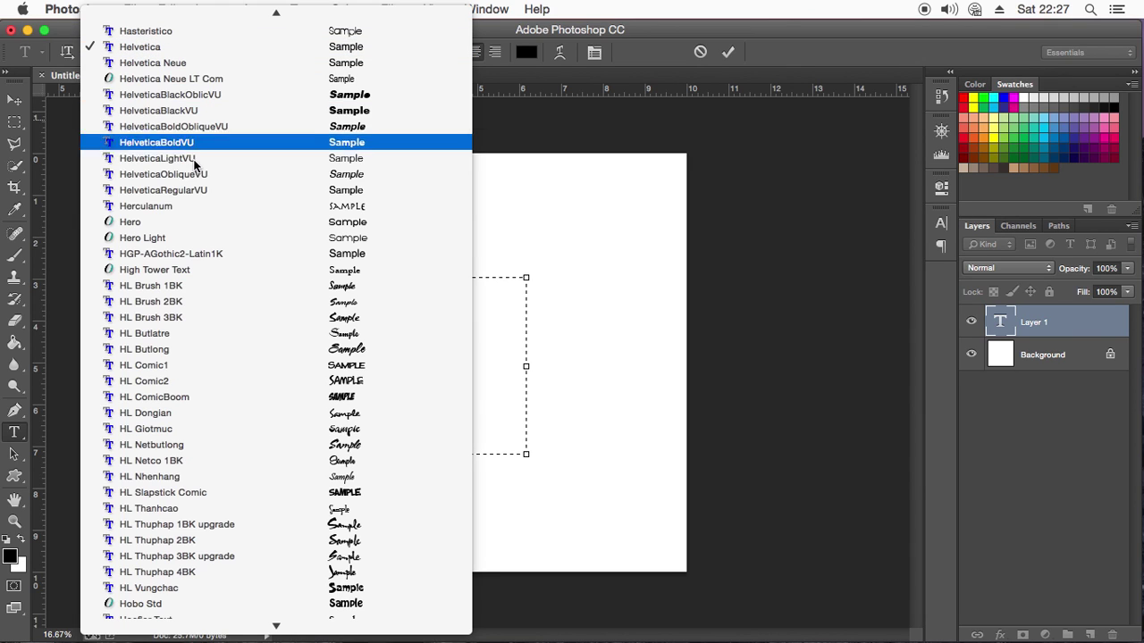
pyautogui.scroll(-3, 260, 617)
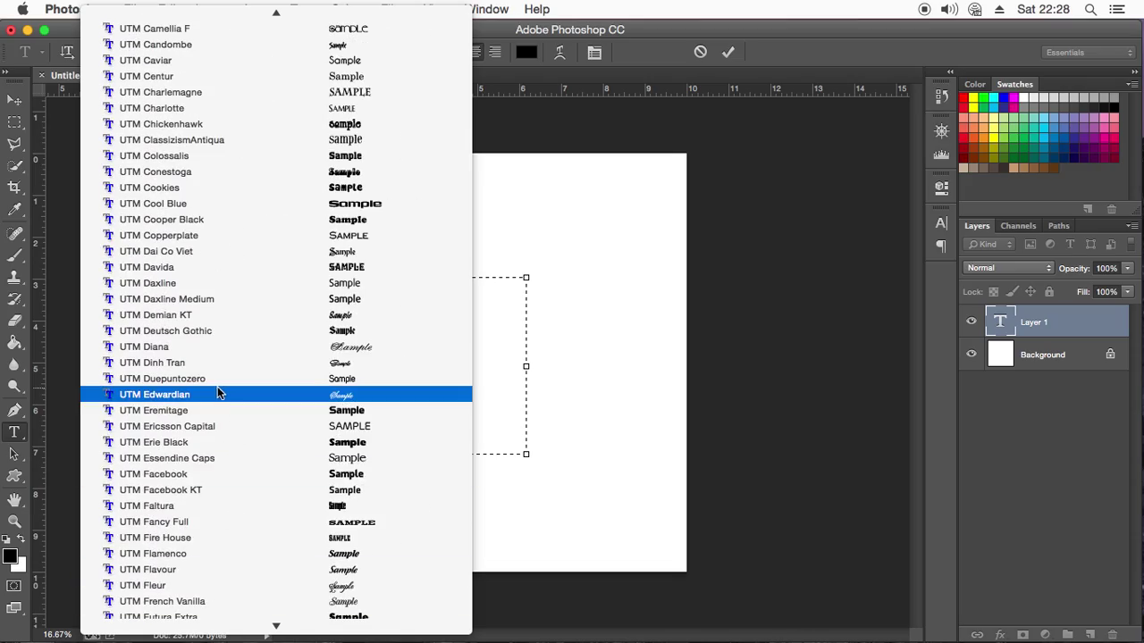
pyautogui.scroll(-5, 214, 500)
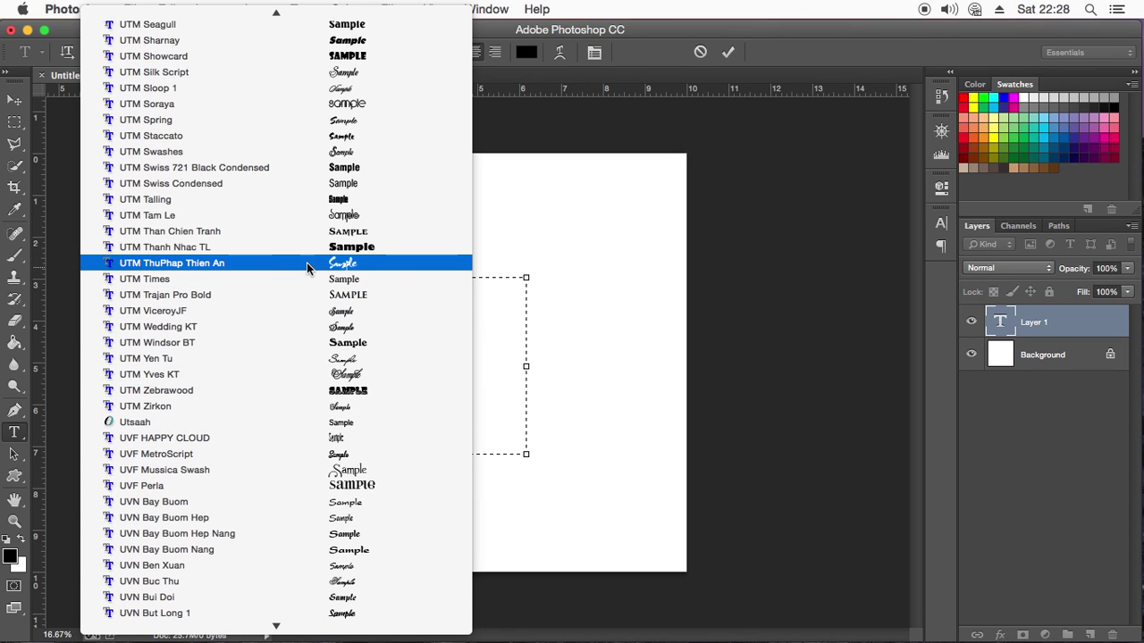
pyautogui.click(254, 268)
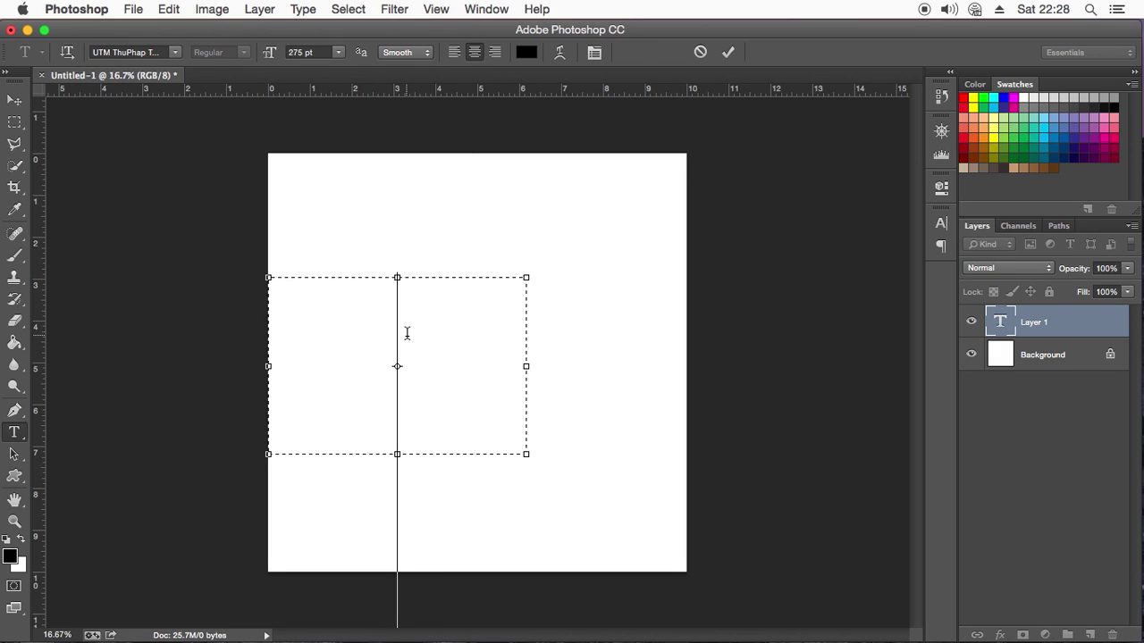
# Type a trial C, widen and heighten the text box, then clear the C
pyautogui.write('C')
pyautogui.moveTo(512, 367); pyautogui.dragTo(264, 360)
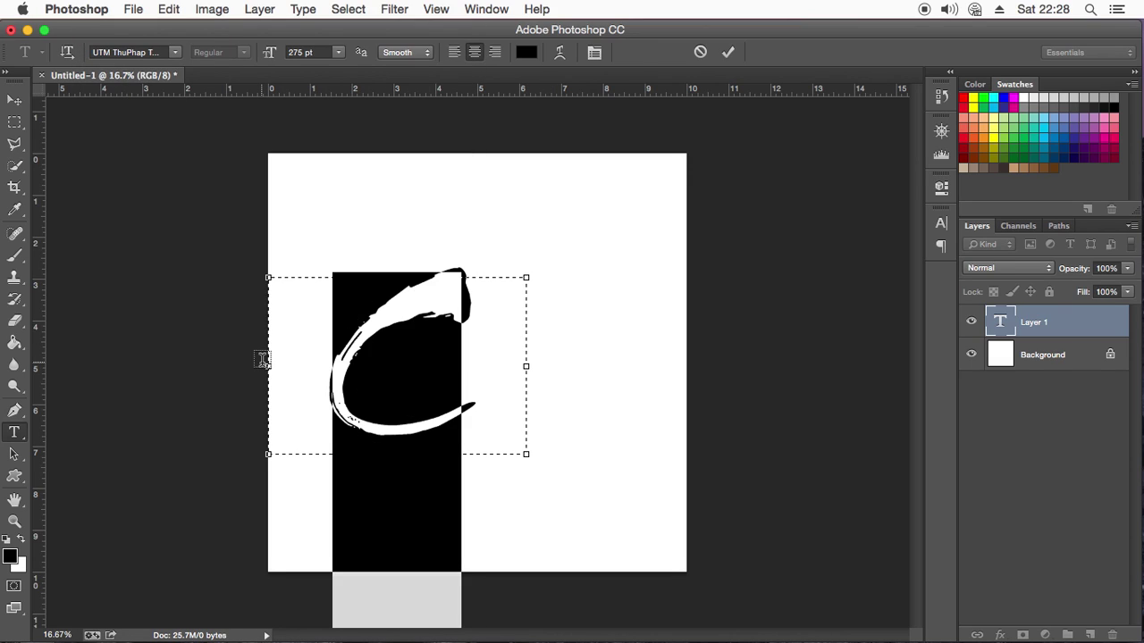
pyautogui.press('BackSpace')
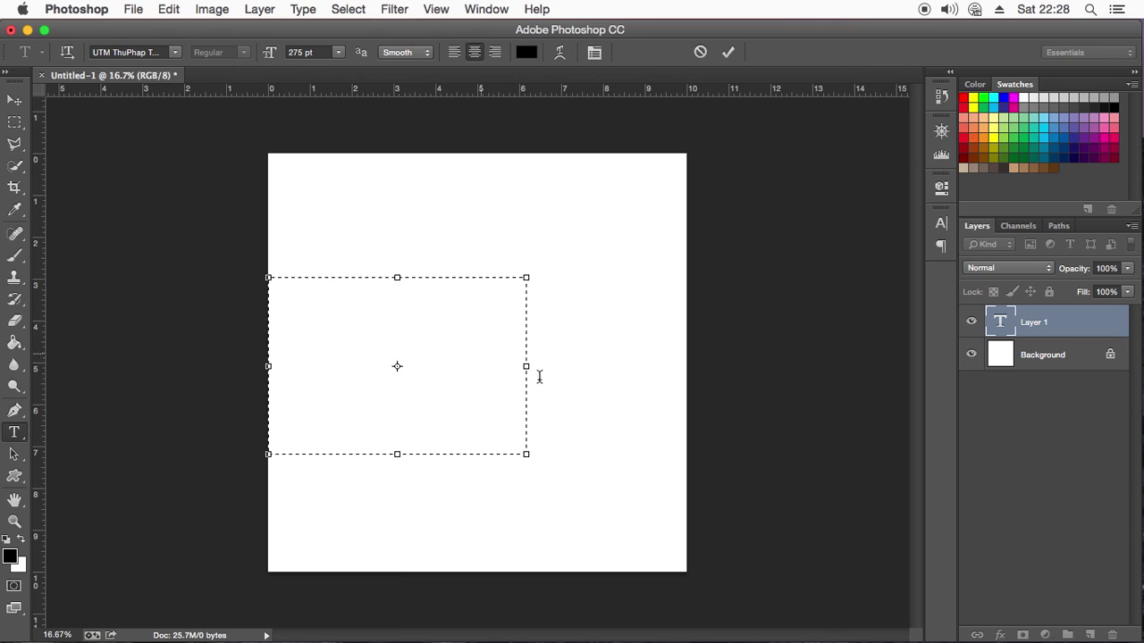
pyautogui.moveTo(527, 454); pyautogui.dragTo(654, 501)
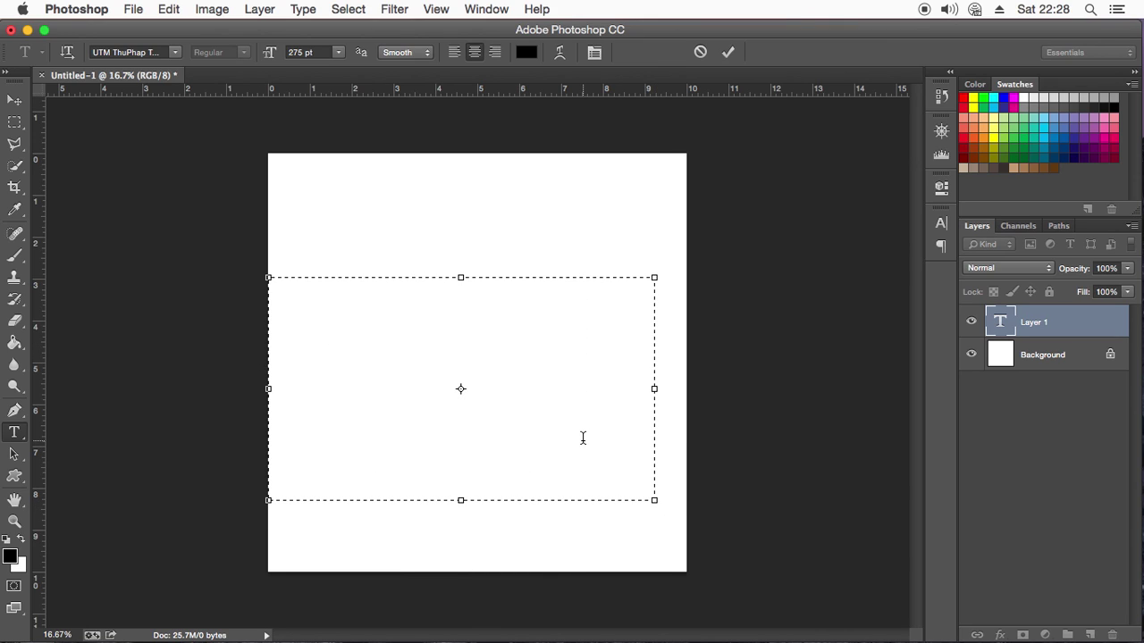
pyautogui.write('C')
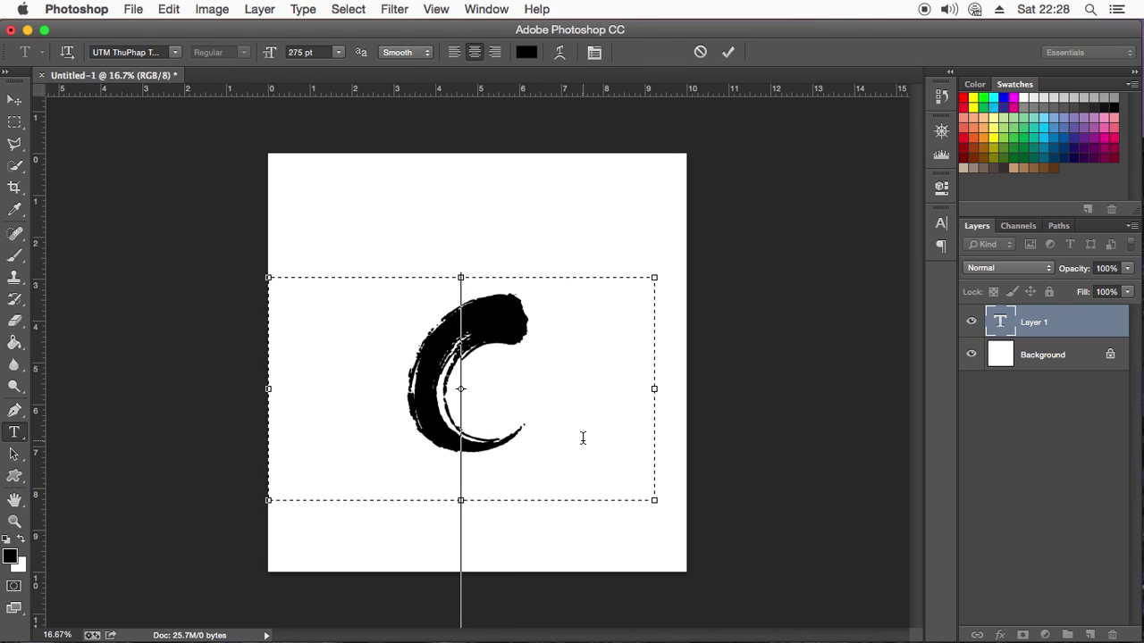
pyautogui.press('BackSpace')
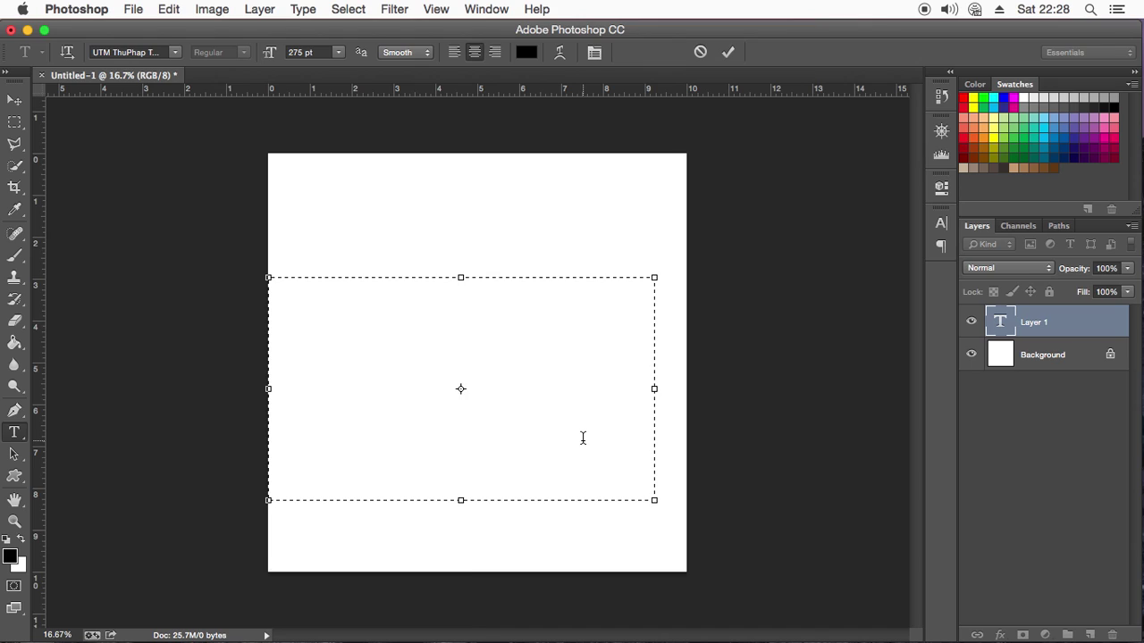
# Try L and ch, then settle on a lowercase c and commit the text
pyautogui.write('L')
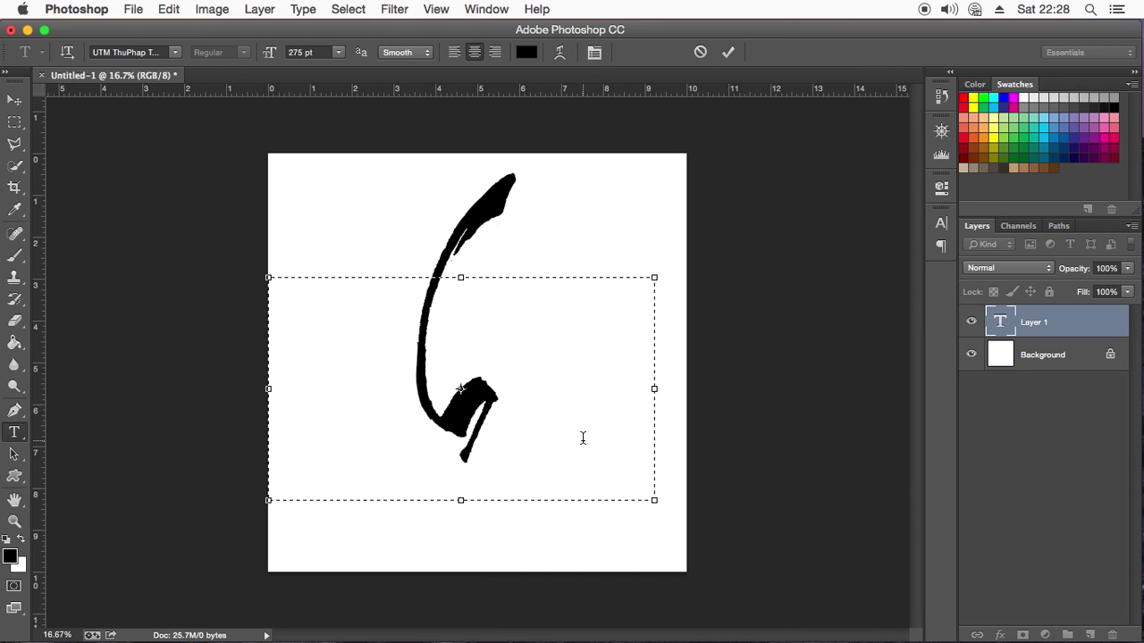
pyautogui.press('BackSpace')
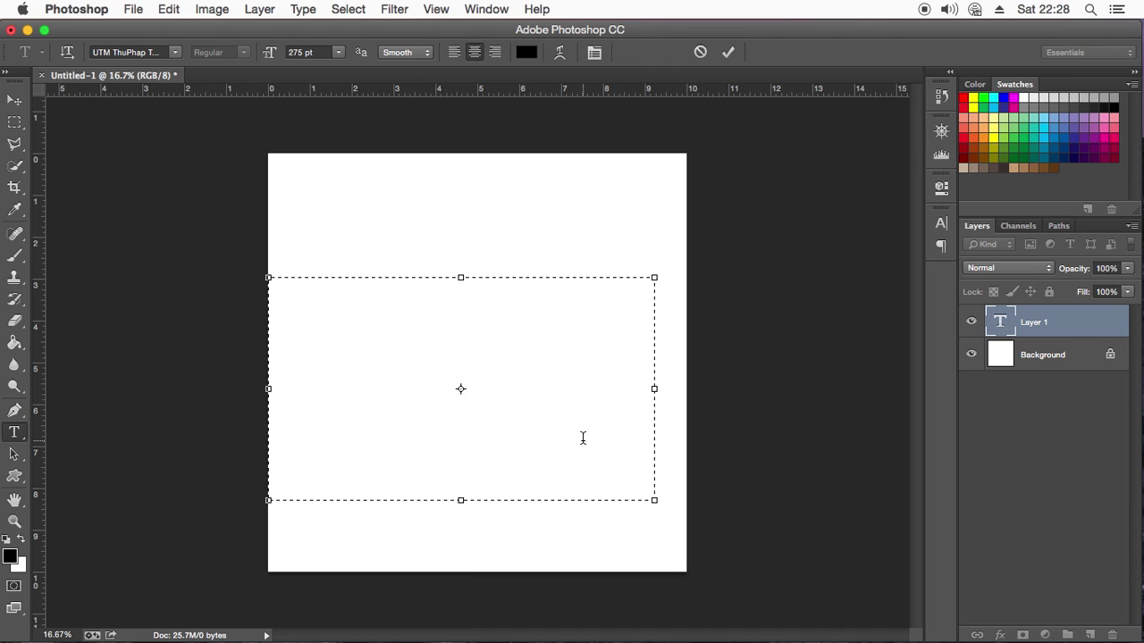
pyautogui.write('ch')
pyautogui.press('BackSpace')
pyautogui.press('BackSpace')
pyautogui.write('ch')
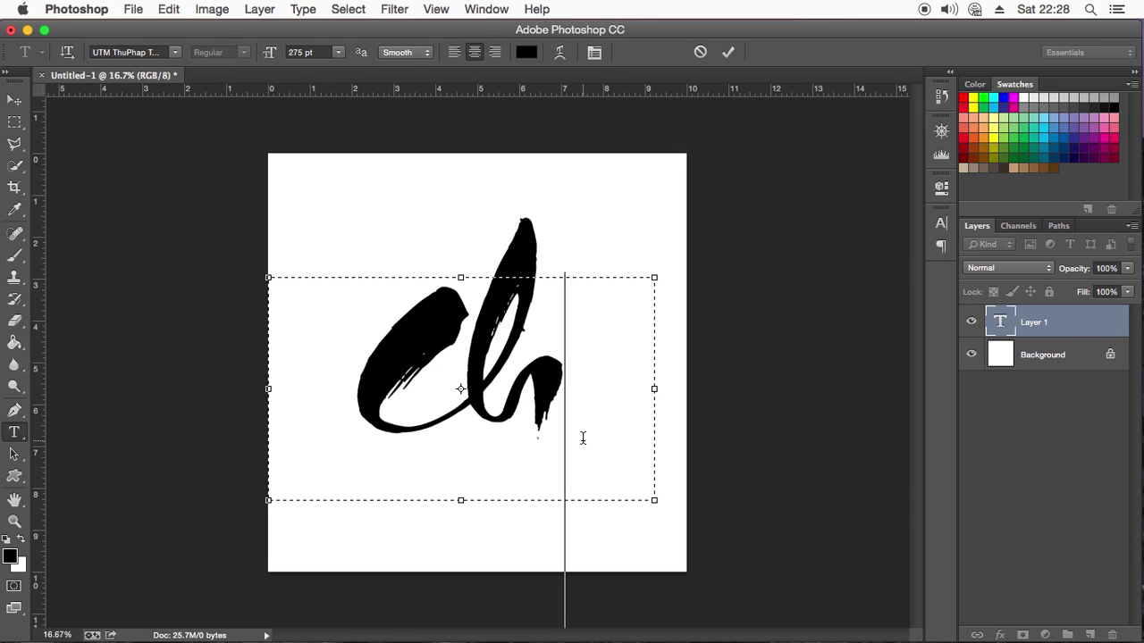
pyautogui.press('BackSpace')
pyautogui.press('BackSpace')
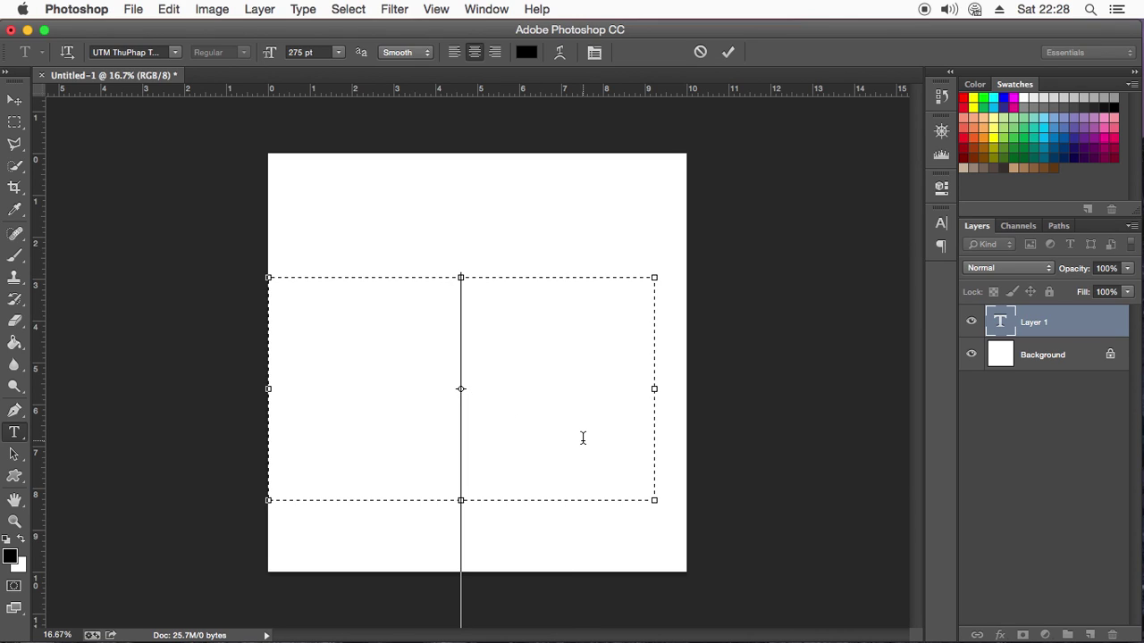
pyautogui.write('c')
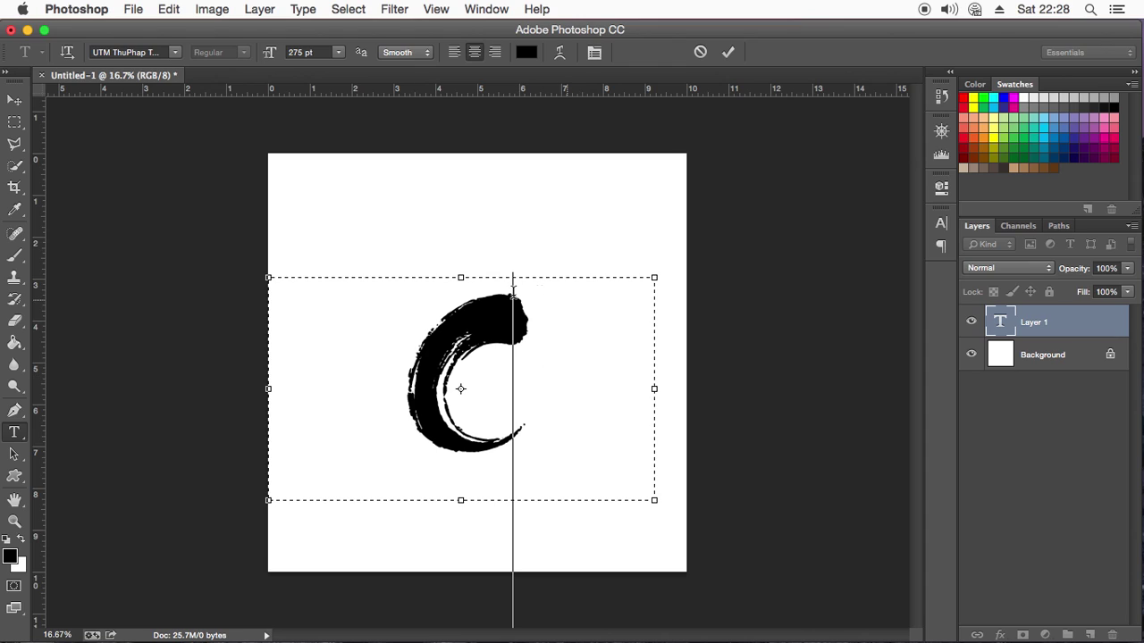
pyautogui.click(15, 102)
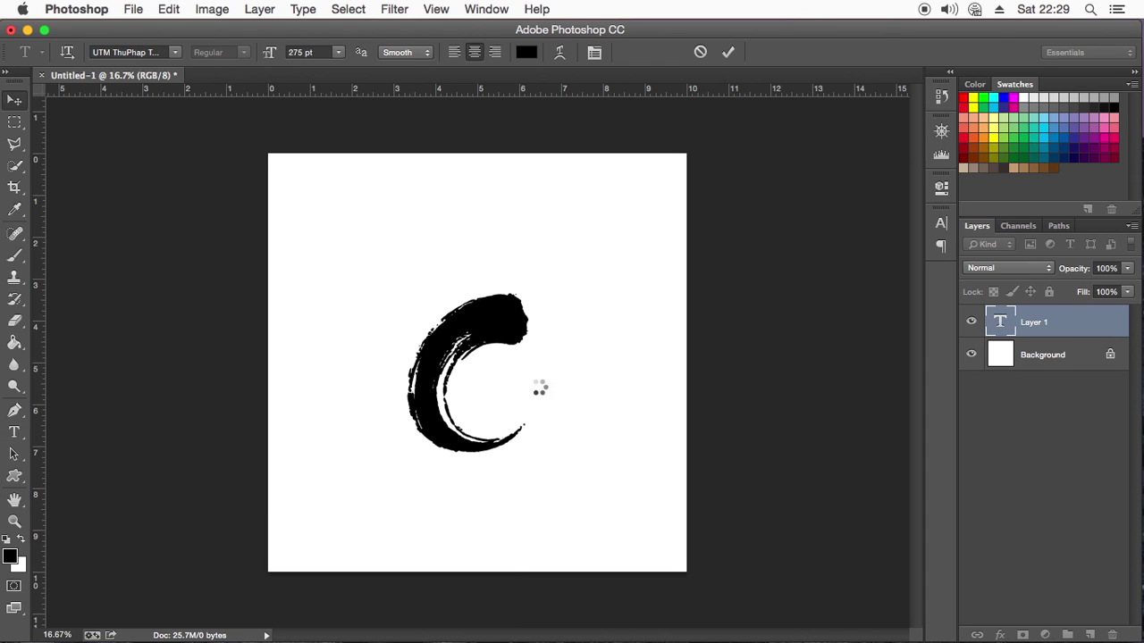
# Nudge the C up and slightly right, cancelling a first transform attempt
pyautogui.moveTo(490, 412); pyautogui.dragTo(502, 371)
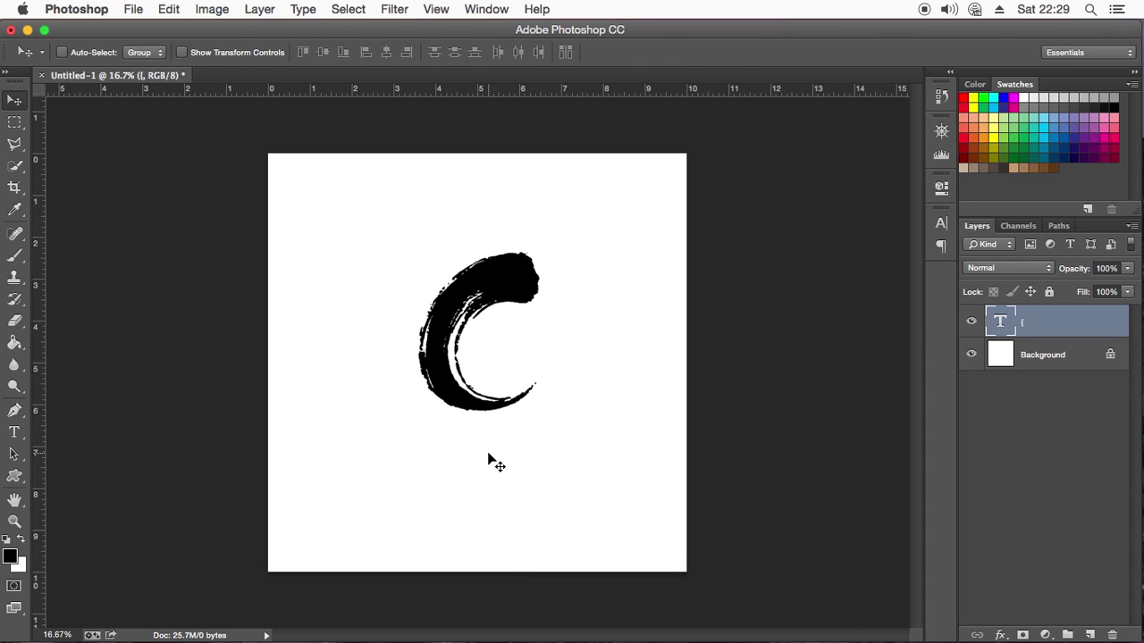
pyautogui.hotkey('ctrl', 't')
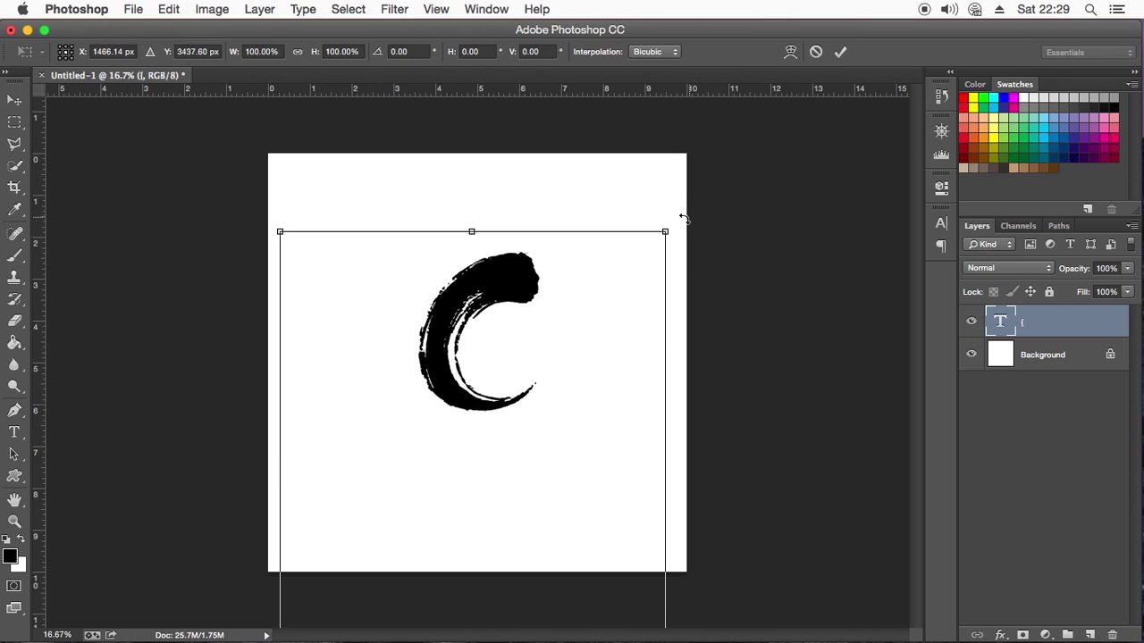
pyautogui.click(6, 130)
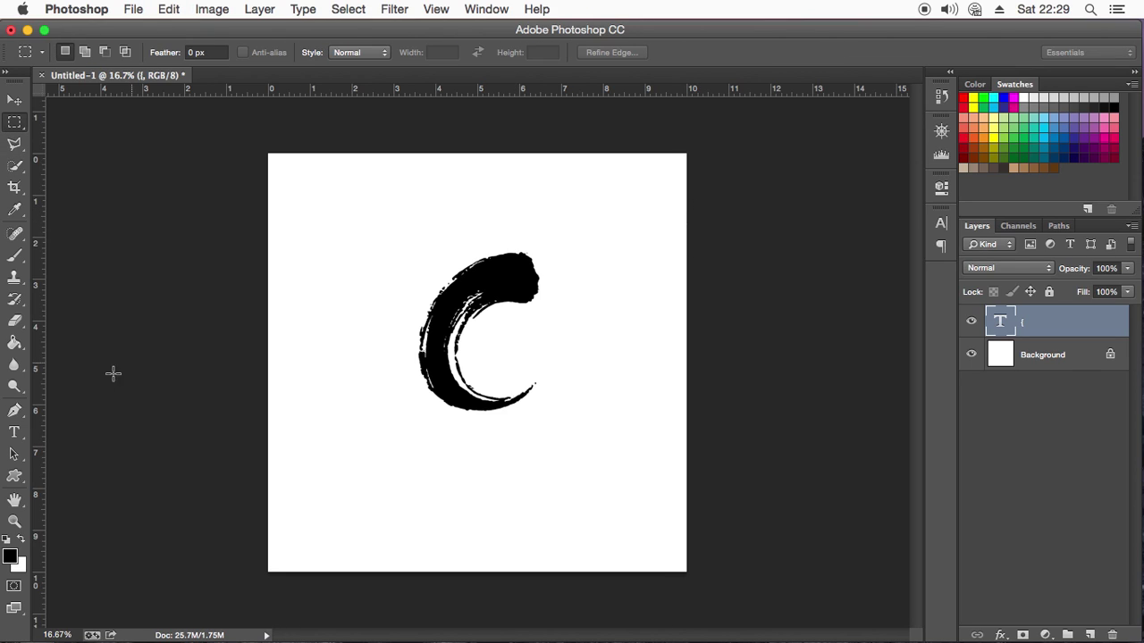
pyautogui.click(15, 432)
pyautogui.click(478, 326)
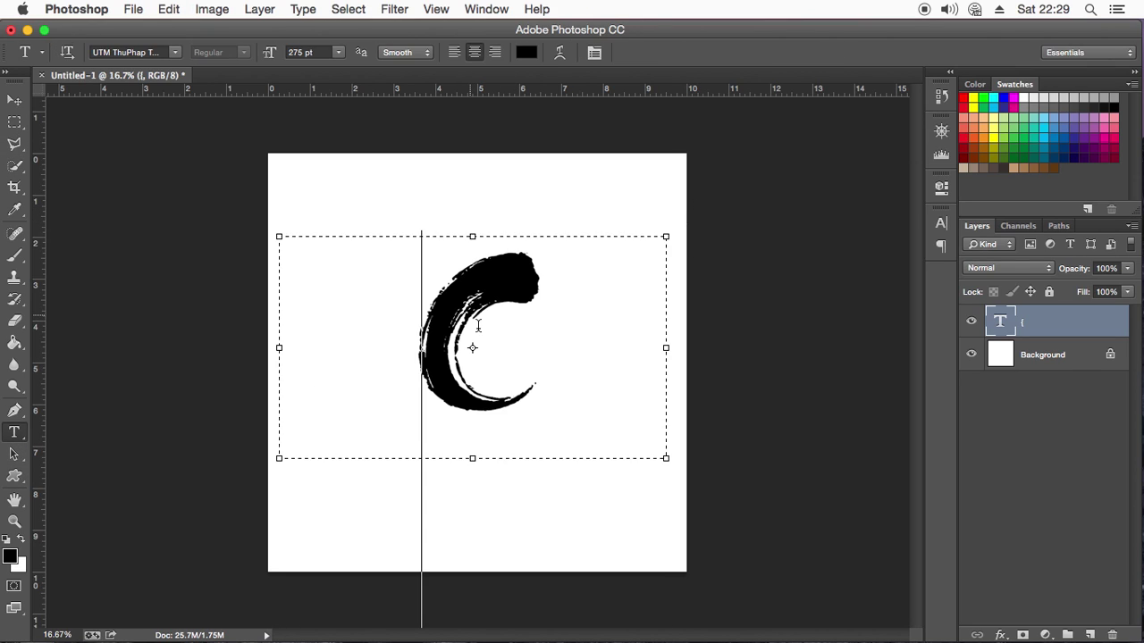
pyautogui.click(12, 100)
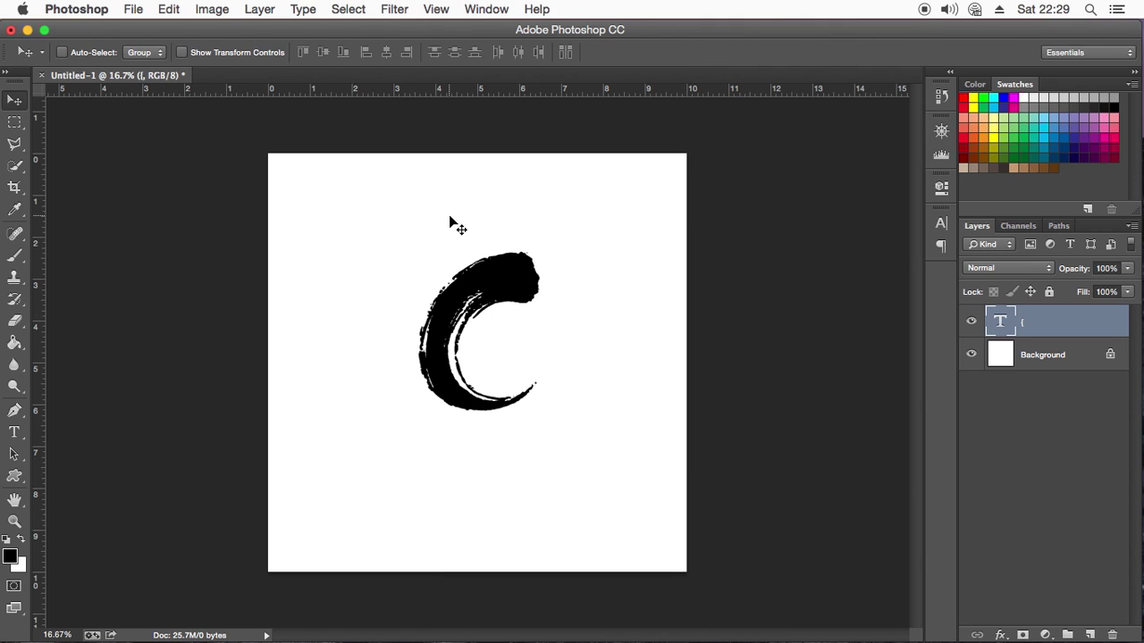
# Free-transform the C, trying rough rotations and moving it lower on the canvas
pyautogui.hotkey('ctrl', 't')
pyautogui.moveTo(676, 219); pyautogui.dragTo(642, 214)
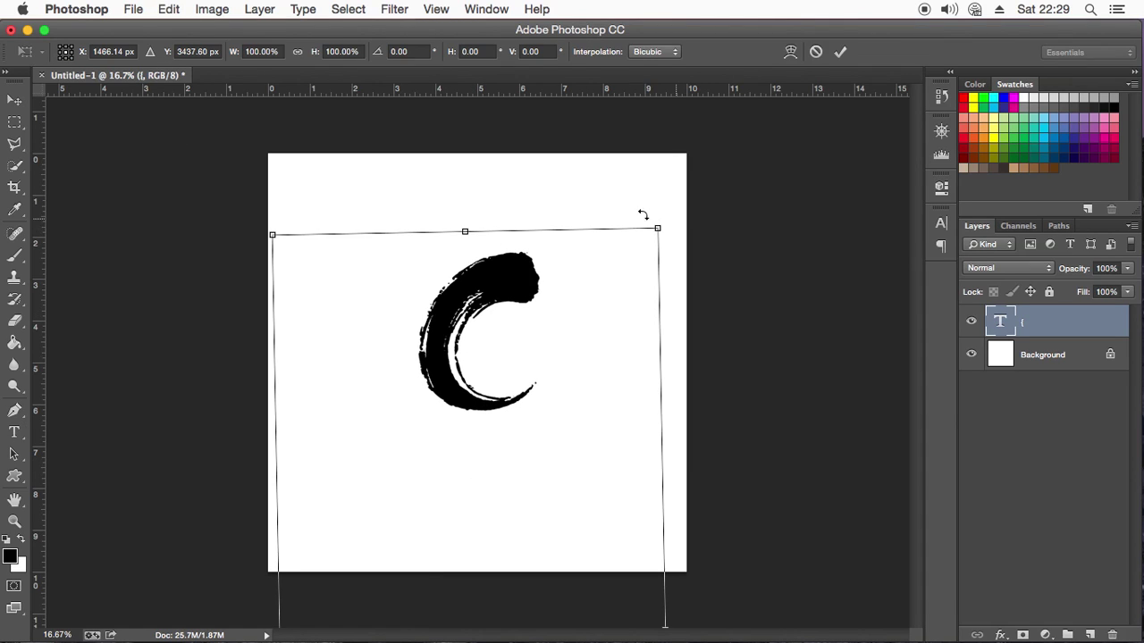
pyautogui.moveTo(378, 244); pyautogui.dragTo(360, 250)
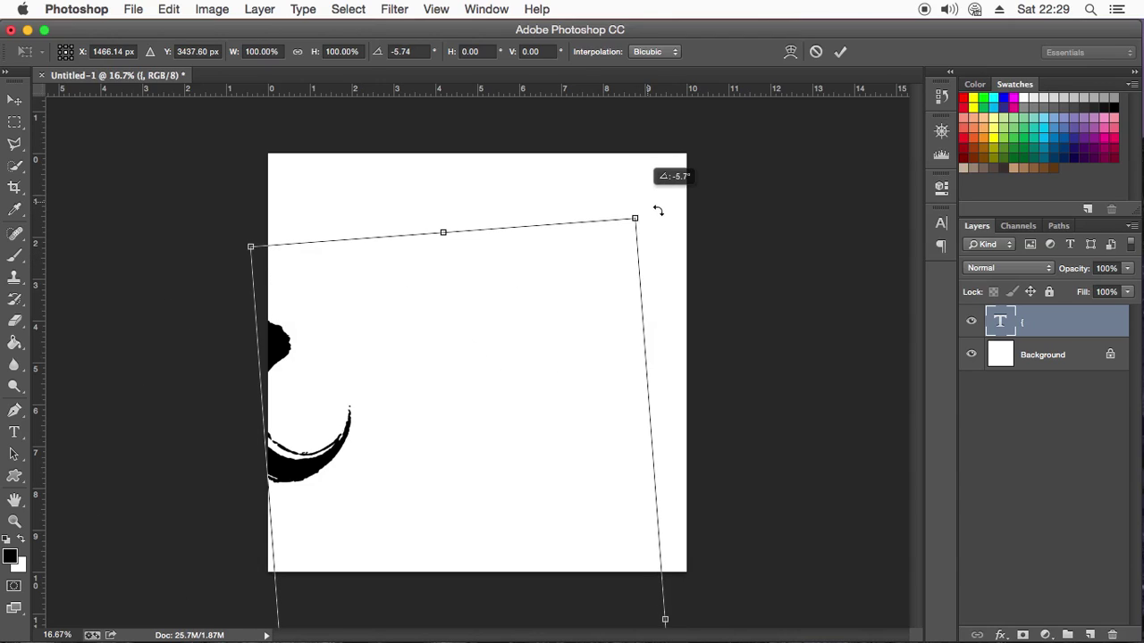
pyautogui.moveTo(477, 214)
pyautogui.mouseDown()
pyautogui.moveTo(512, 565)
pyautogui.moveTo(480, 629)
pyautogui.mouseUp()
pyautogui.moveTo(476, 550)
pyautogui.mouseDown()
pyautogui.moveTo(461, 548)
pyautogui.moveTo(466, 250)
pyautogui.moveTo(522, 449)
pyautogui.mouseUp()
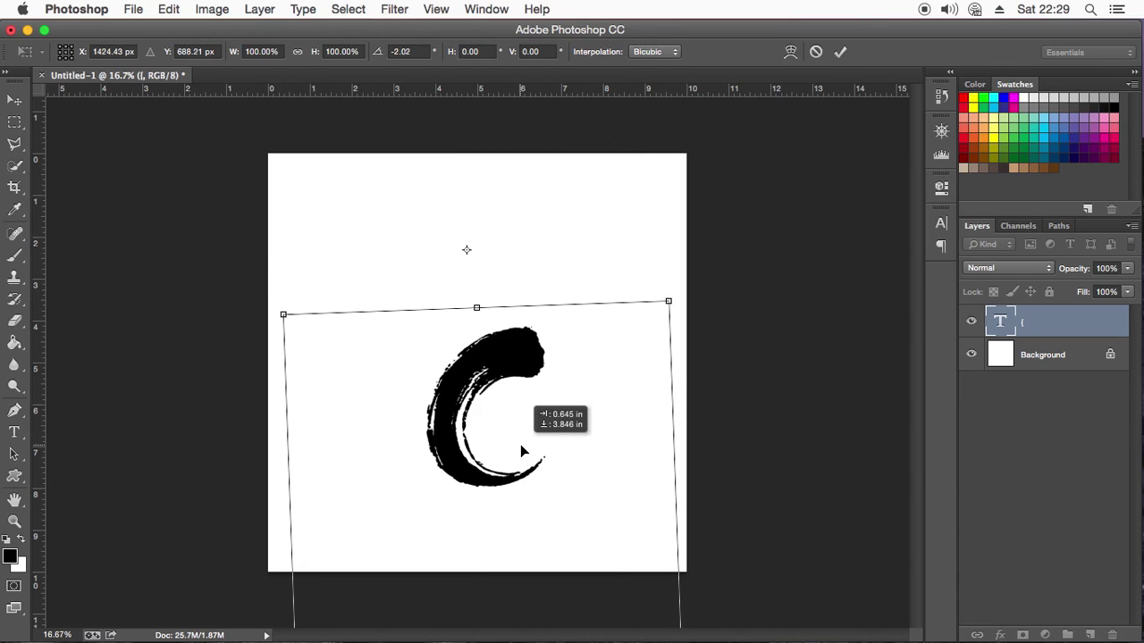
# Move the pivot to the C's centre, rotate it to about -72°, and apply
pyautogui.moveTo(472, 254); pyautogui.dragTo(499, 419)
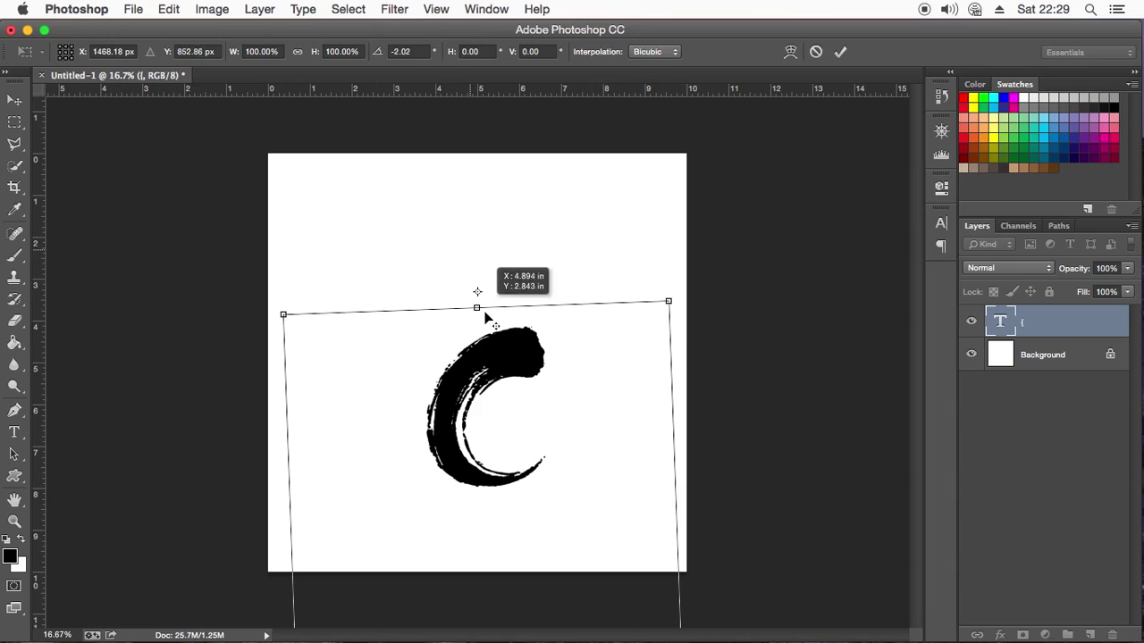
pyautogui.moveTo(681, 284)
pyautogui.mouseDown()
pyautogui.moveTo(376, 268)
pyautogui.moveTo(288, 338)
pyautogui.mouseUp()
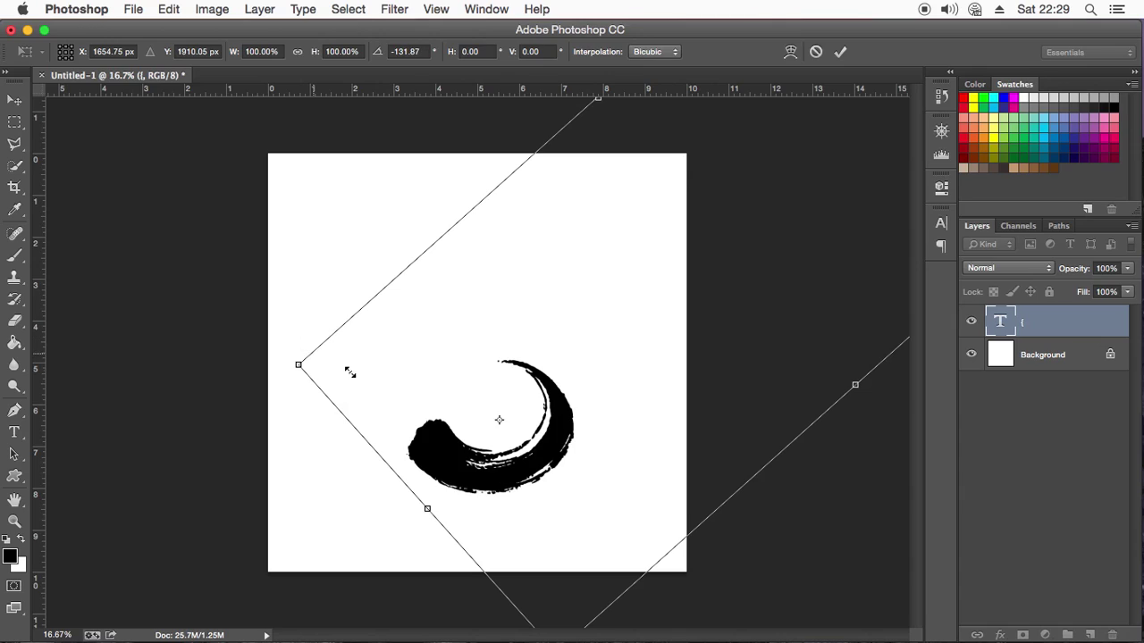
pyautogui.moveTo(289, 383)
pyautogui.mouseDown()
pyautogui.moveTo(319, 474)
pyautogui.moveTo(286, 309)
pyautogui.moveTo(309, 243)
pyautogui.moveTo(358, 249)
pyautogui.mouseUp()
pyautogui.moveTo(453, 220); pyautogui.dragTo(448, 221)
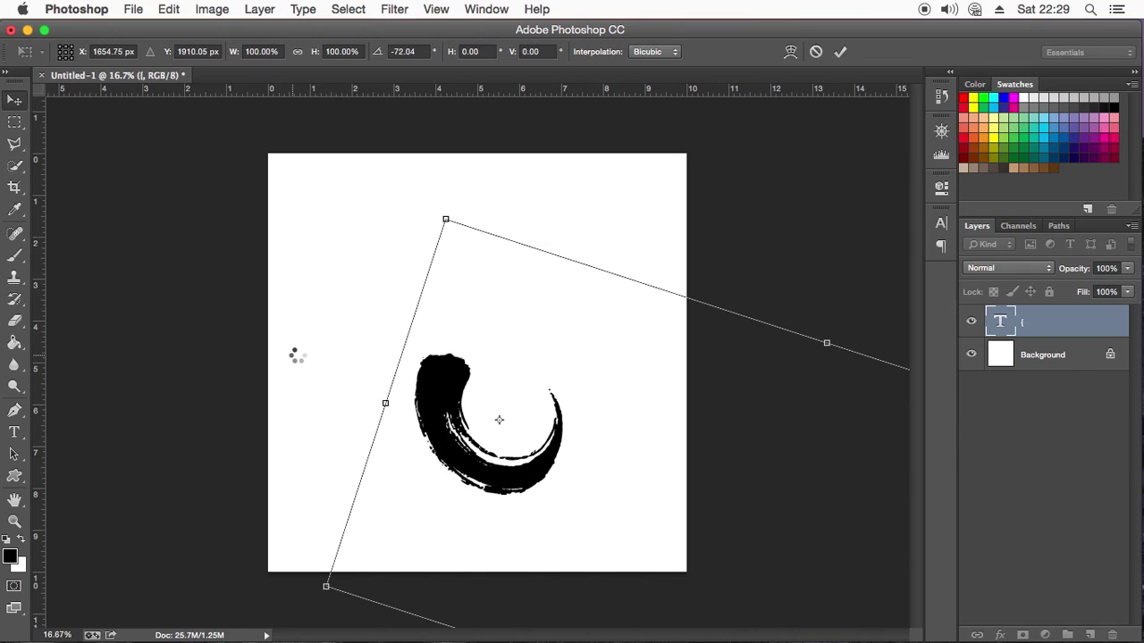
pyautogui.press('Return')
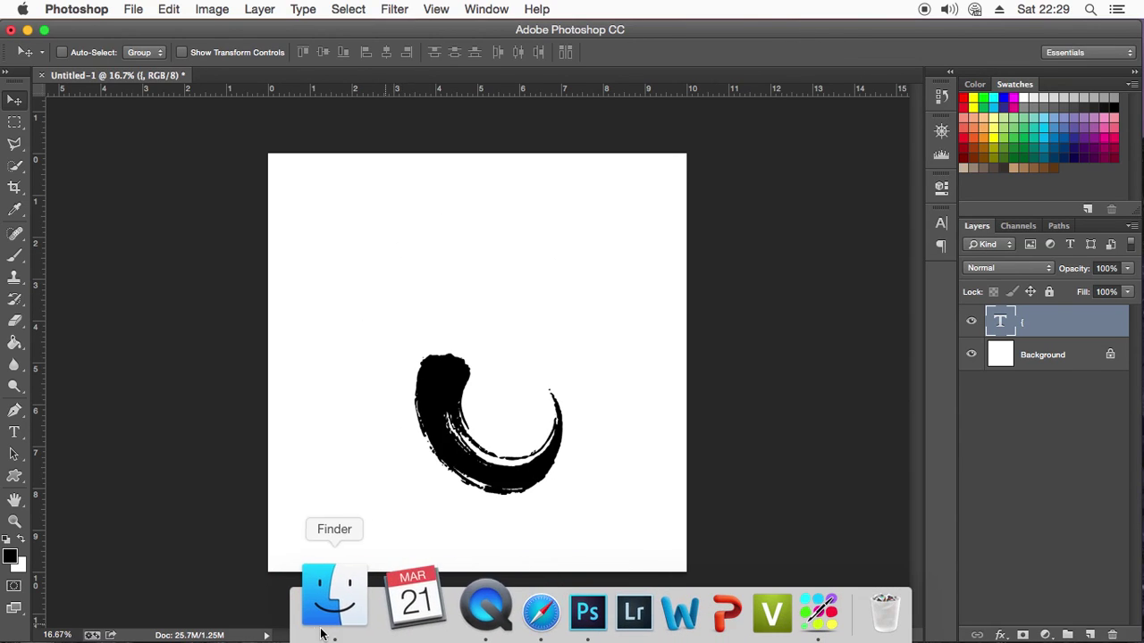
# Open Finder on the Data drive and enter the linh tinh folder
pyautogui.click(331, 601)
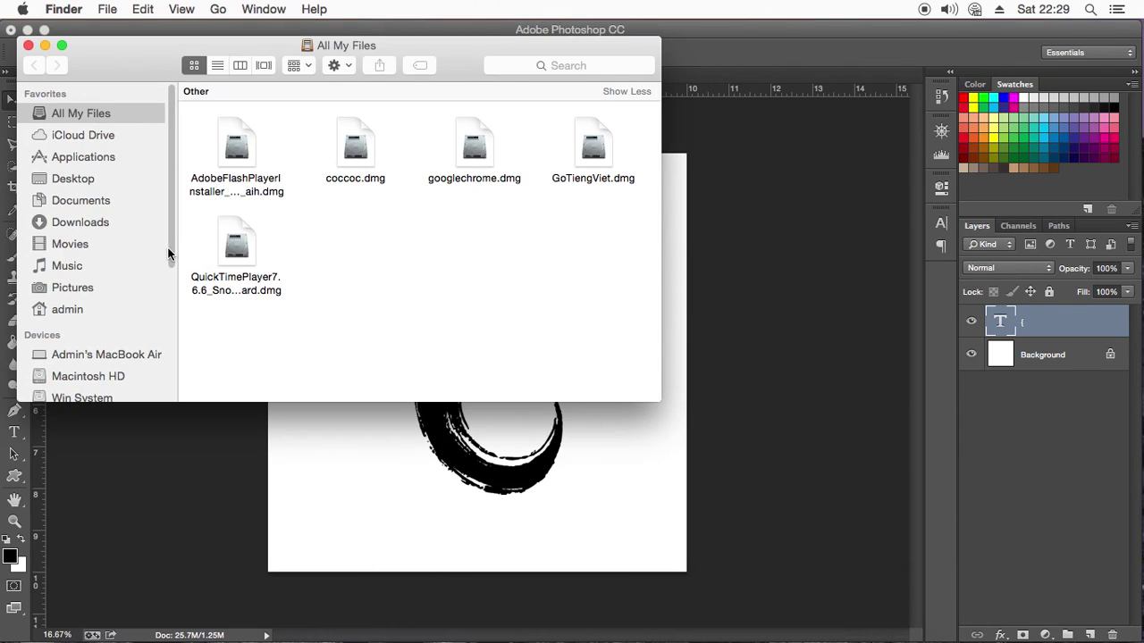
pyautogui.moveTo(174, 255); pyautogui.dragTo(175, 370)
pyautogui.click(66, 204)
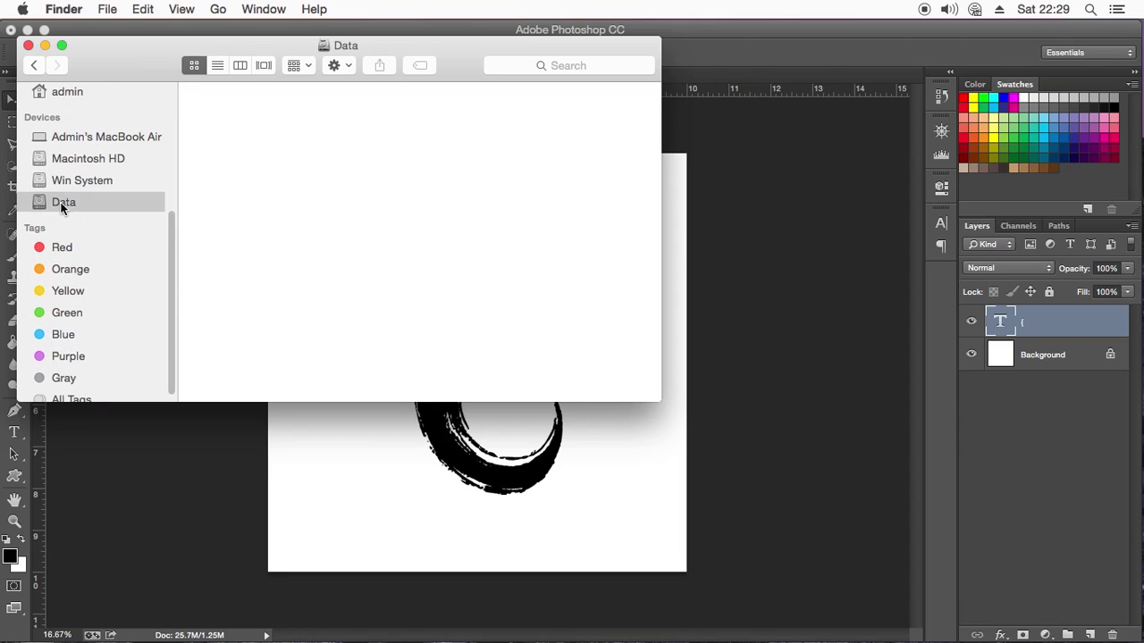
pyautogui.moveTo(655, 163); pyautogui.dragTo(653, 360)
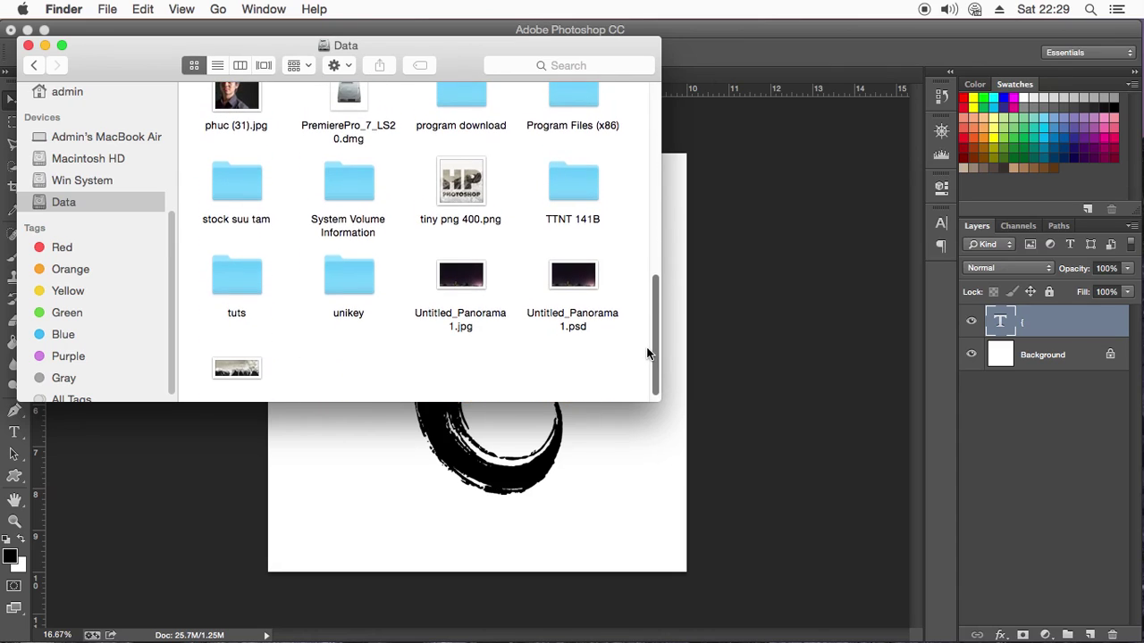
pyautogui.moveTo(653, 360)
pyautogui.mouseDown()
pyautogui.moveTo(665, 192)
pyautogui.moveTo(650, 275)
pyautogui.mouseUp()
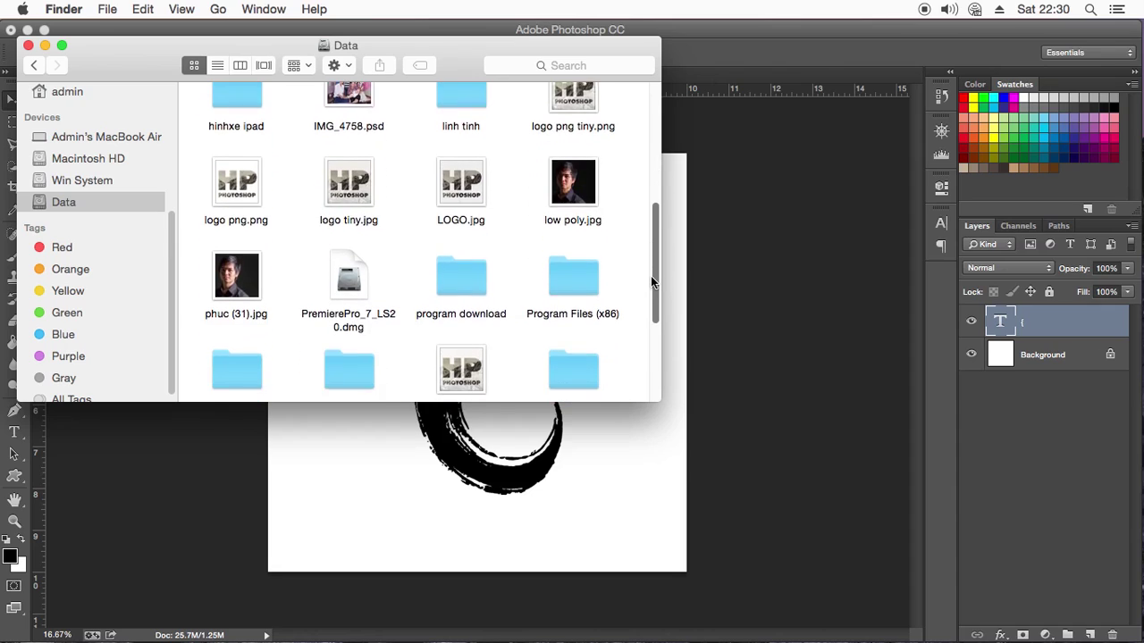
pyautogui.doubleClick(473, 112)
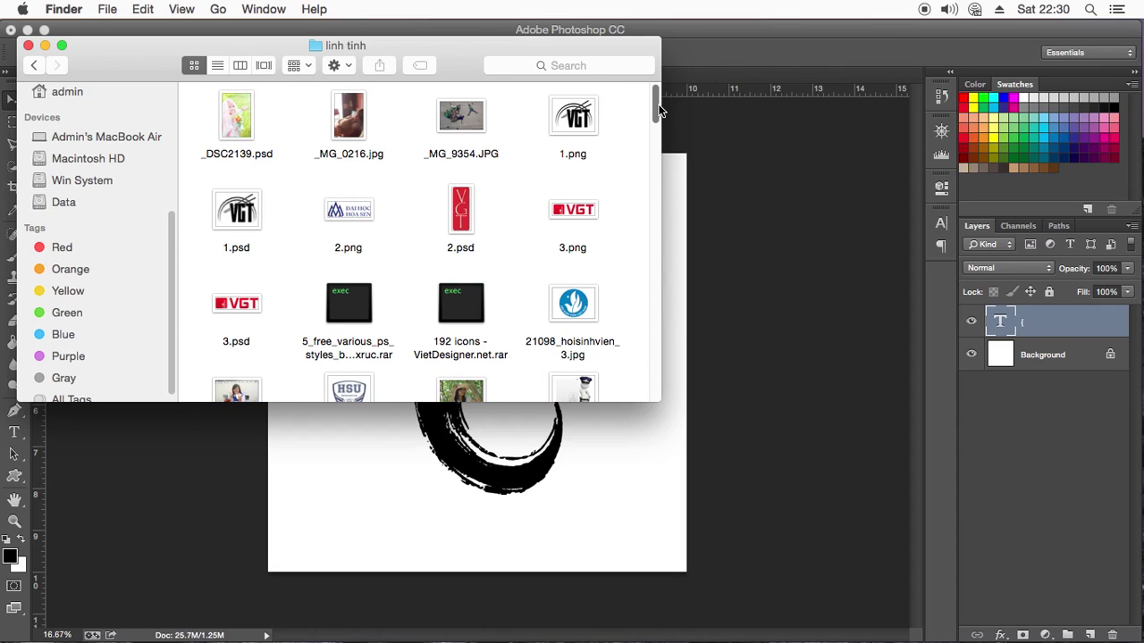
# Select as.psd and show it in Quick Look
pyautogui.moveTo(659, 109)
pyautogui.mouseDown()
pyautogui.moveTo(649, 225)
pyautogui.moveTo(663, 391)
pyautogui.moveTo(648, 40)
pyautogui.mouseUp()
pyautogui.moveTo(648, 82); pyautogui.dragTo(655, 156)
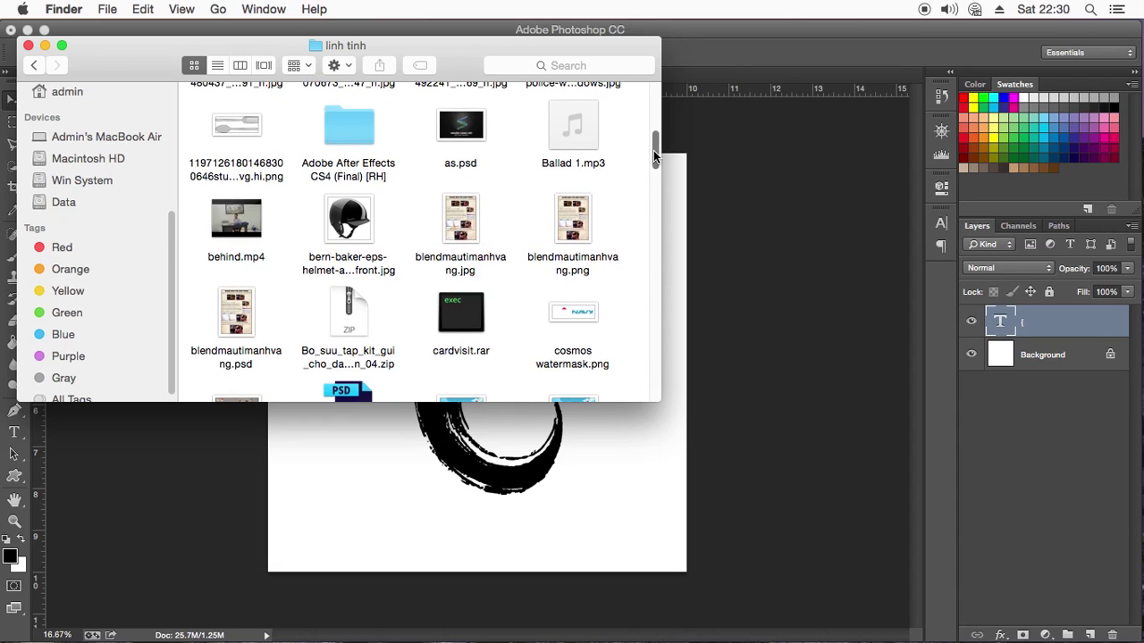
pyautogui.click(451, 128)
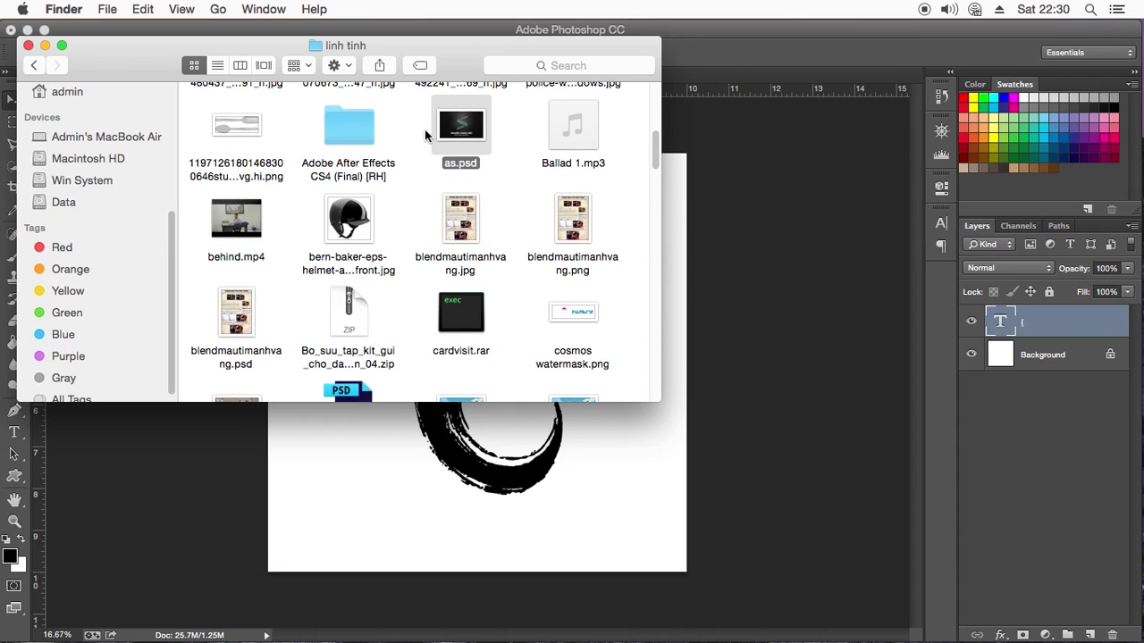
pyautogui.press('space')
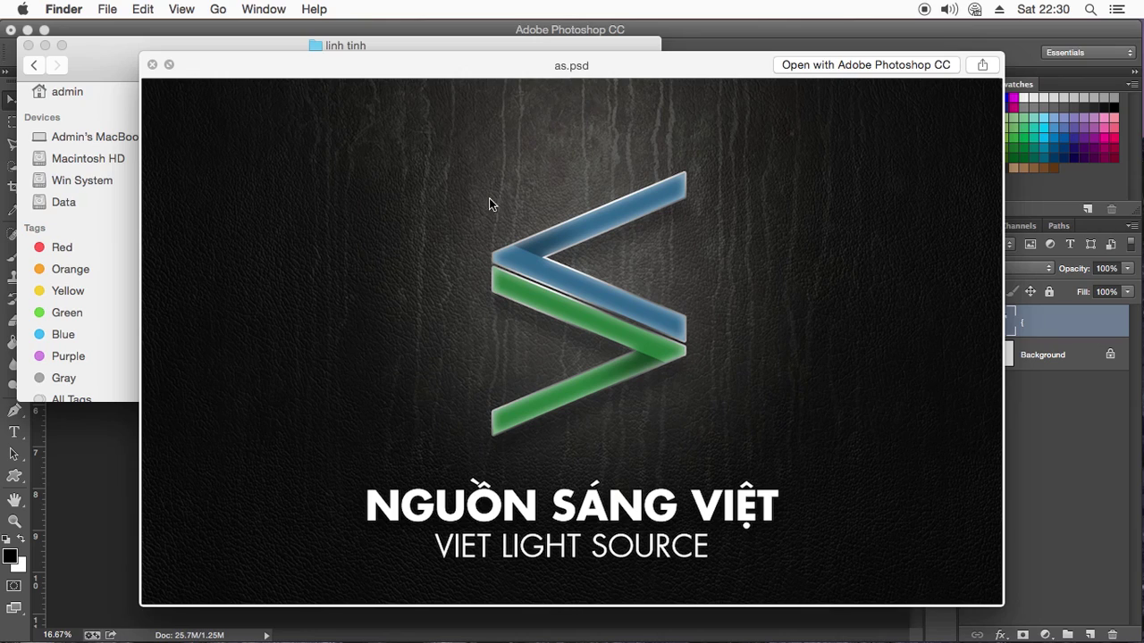
pyautogui.press('space')
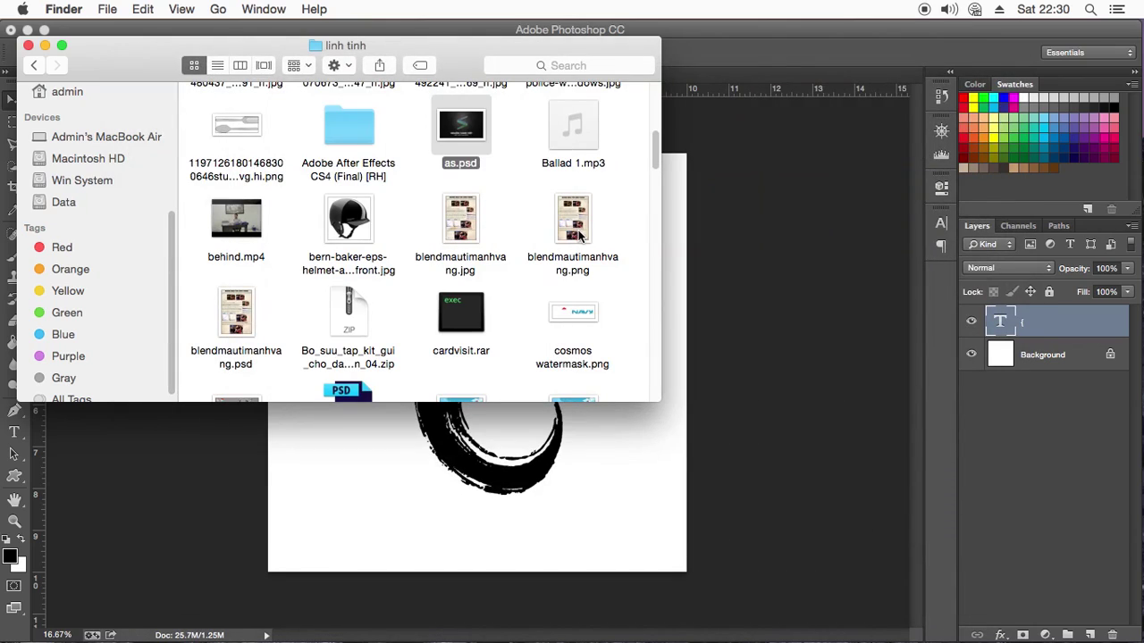
pyautogui.press('space')
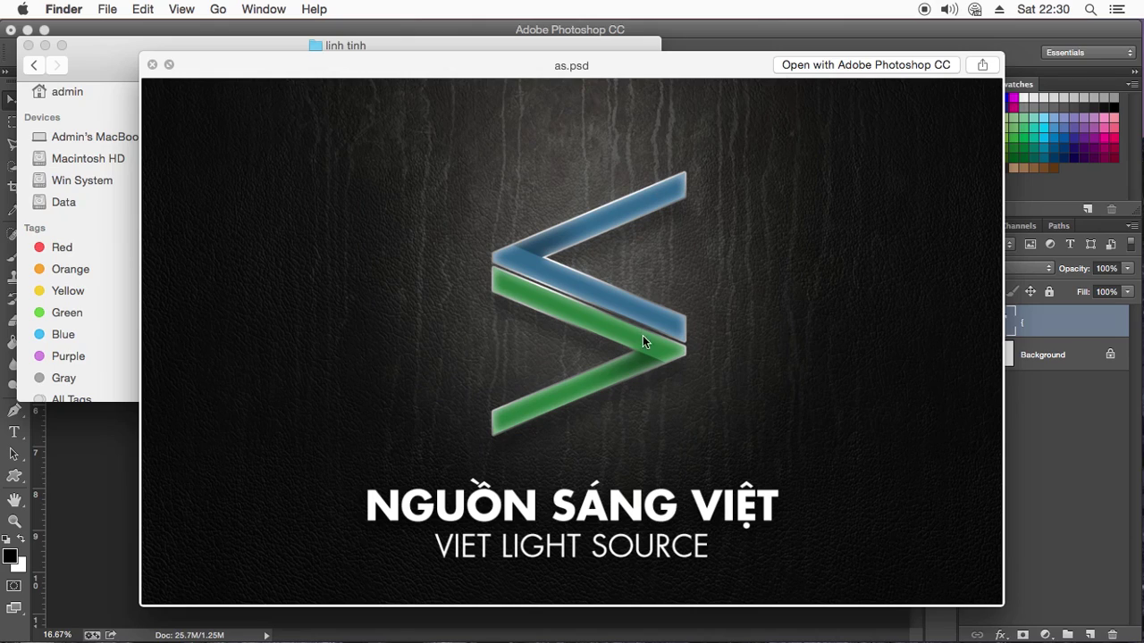
# Close the as.psd preview and Quick Look the 1.png logo file
pyautogui.press('space')
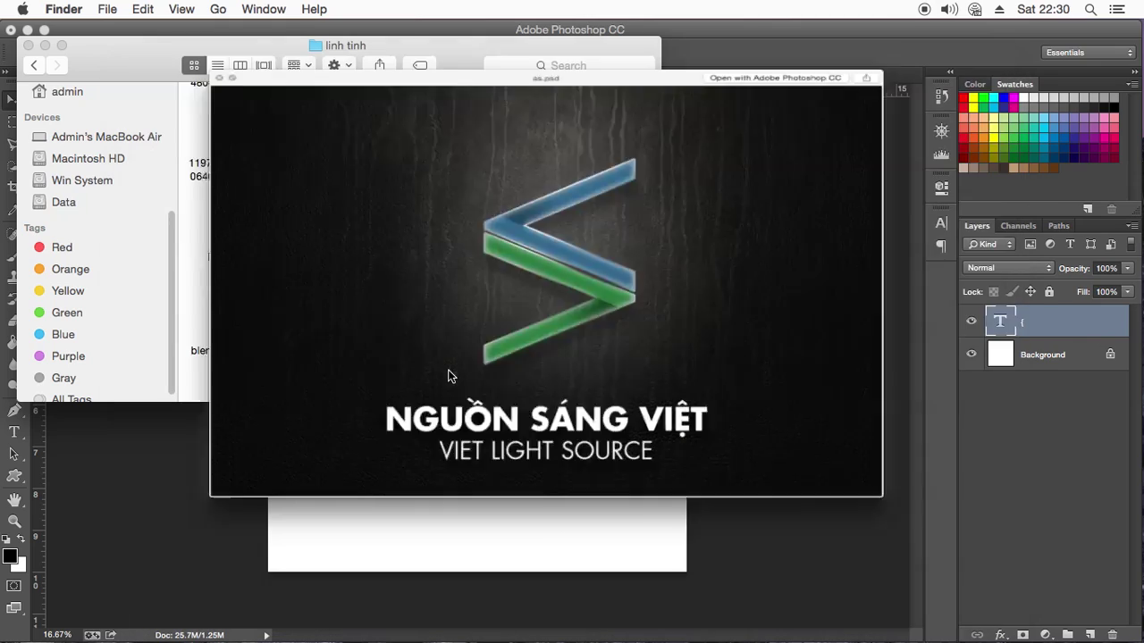
pyautogui.scroll(3, 655, 143)
pyautogui.moveTo(655, 143); pyautogui.dragTo(661, 114)
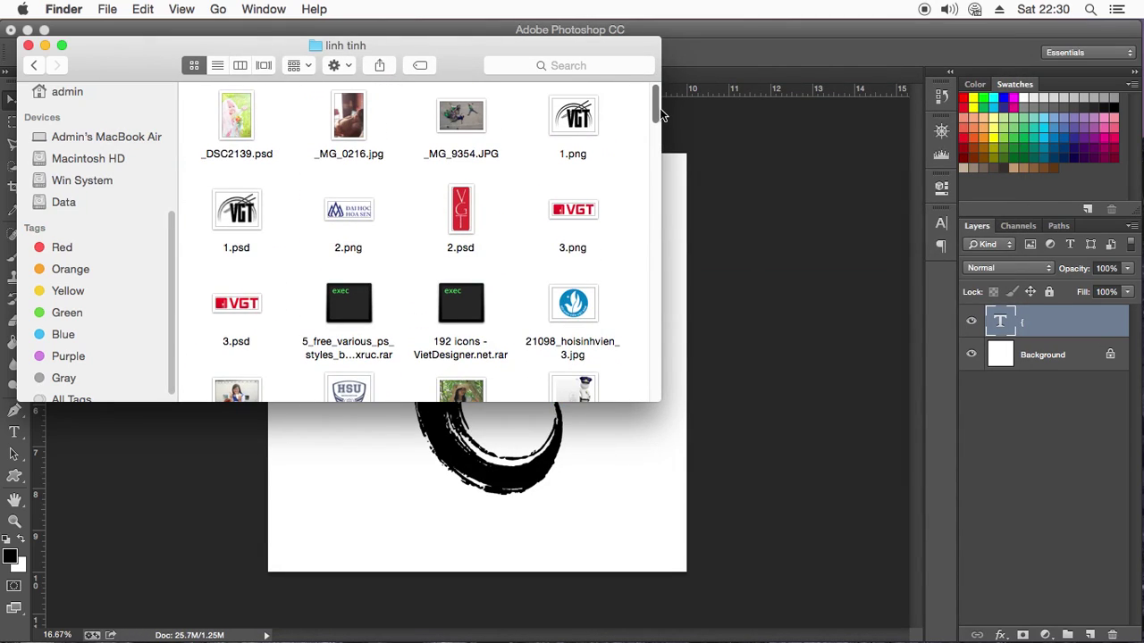
pyautogui.click(578, 134)
pyautogui.press('space')
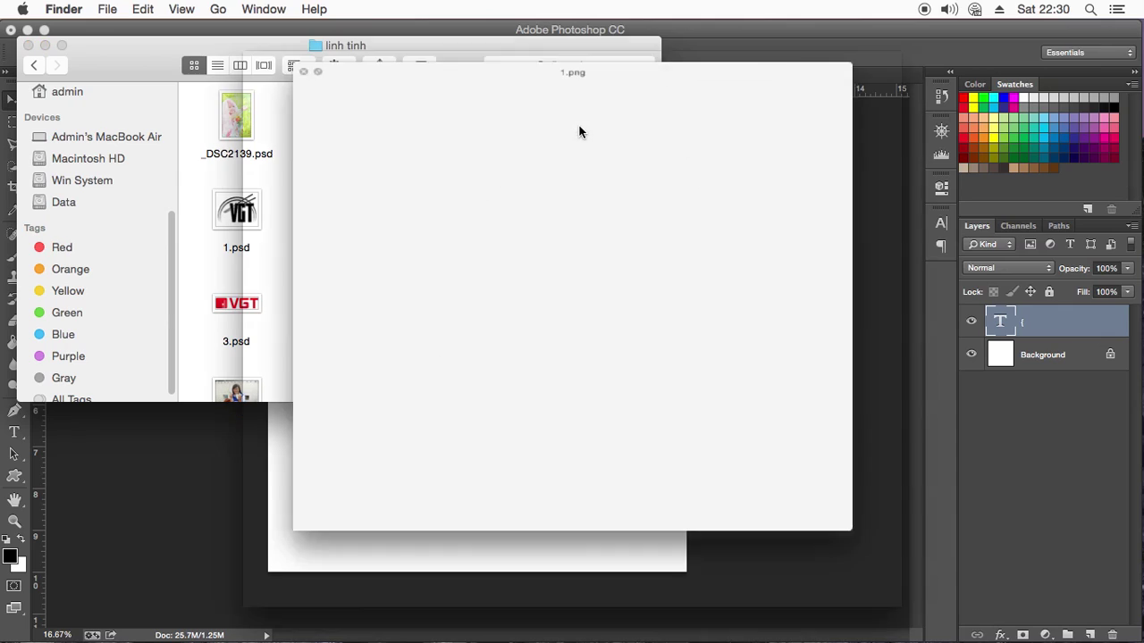
pyautogui.press('space')
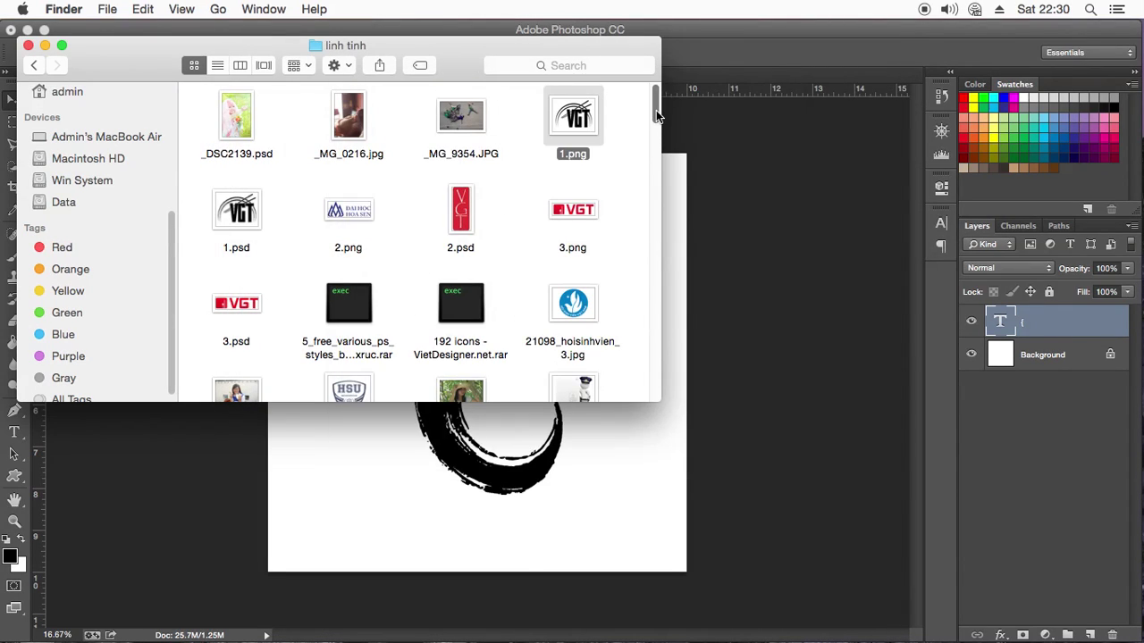
# Preview the 3.png and 2.psd logos, then close the linh tinh Finder window
pyautogui.scroll(-2, 656, 114)
pyautogui.click(588, 156)
pyautogui.press('space')
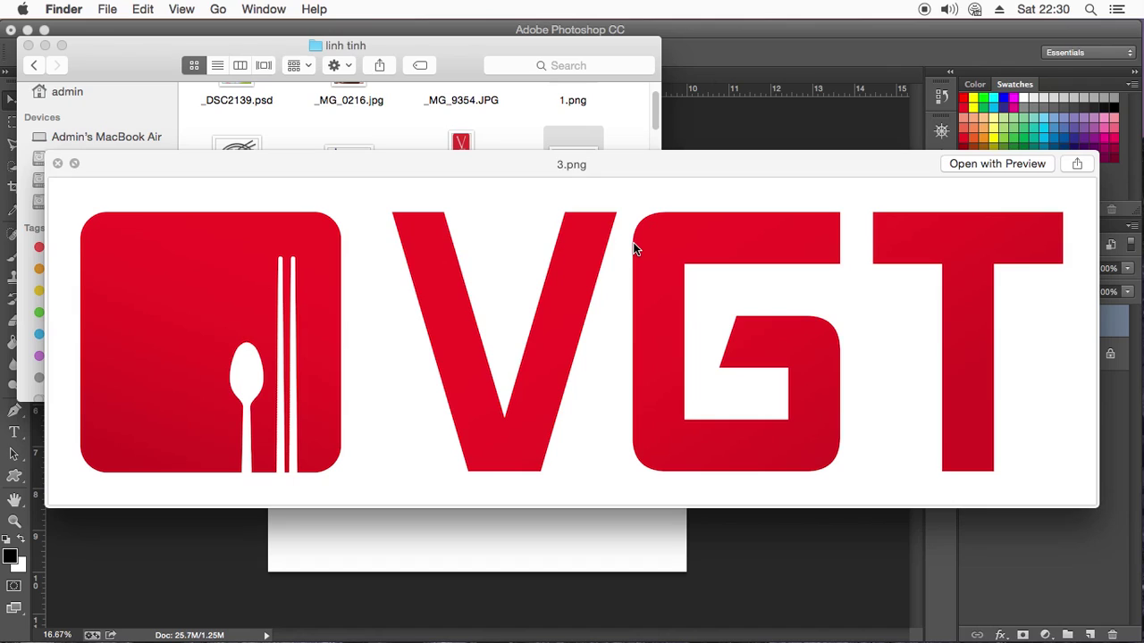
pyautogui.press('space')
pyautogui.click(478, 176)
pyautogui.press('space')
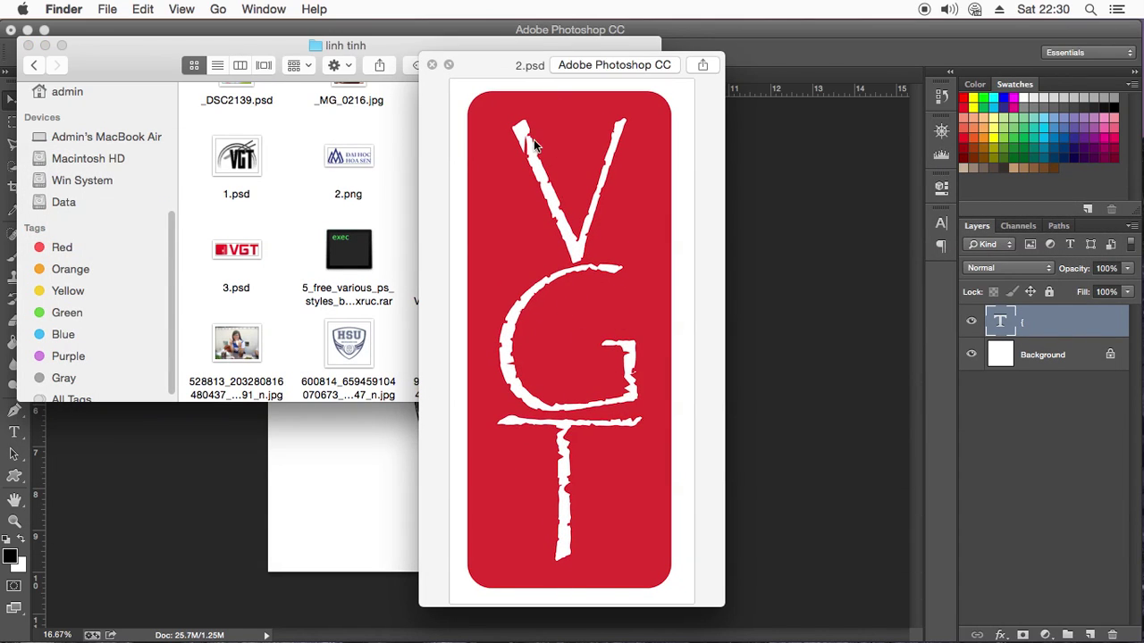
pyautogui.press('space')
pyautogui.moveTo(655, 116)
pyautogui.mouseDown()
pyautogui.moveTo(643, 234)
pyautogui.moveTo(656, 399)
pyautogui.mouseUp()
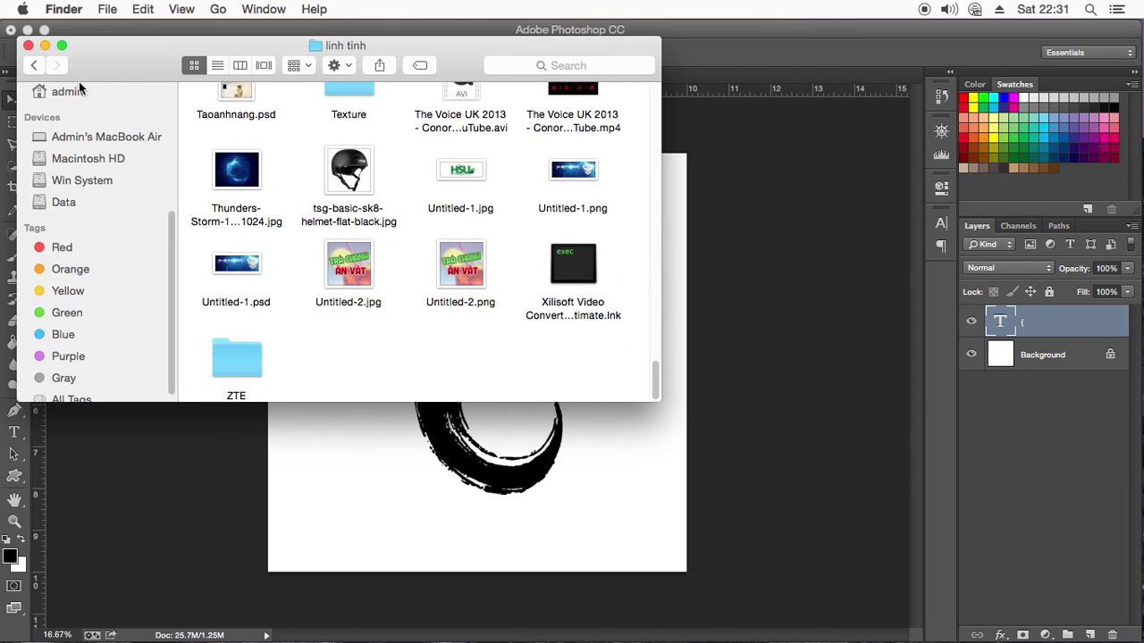
pyautogui.click(28, 44)
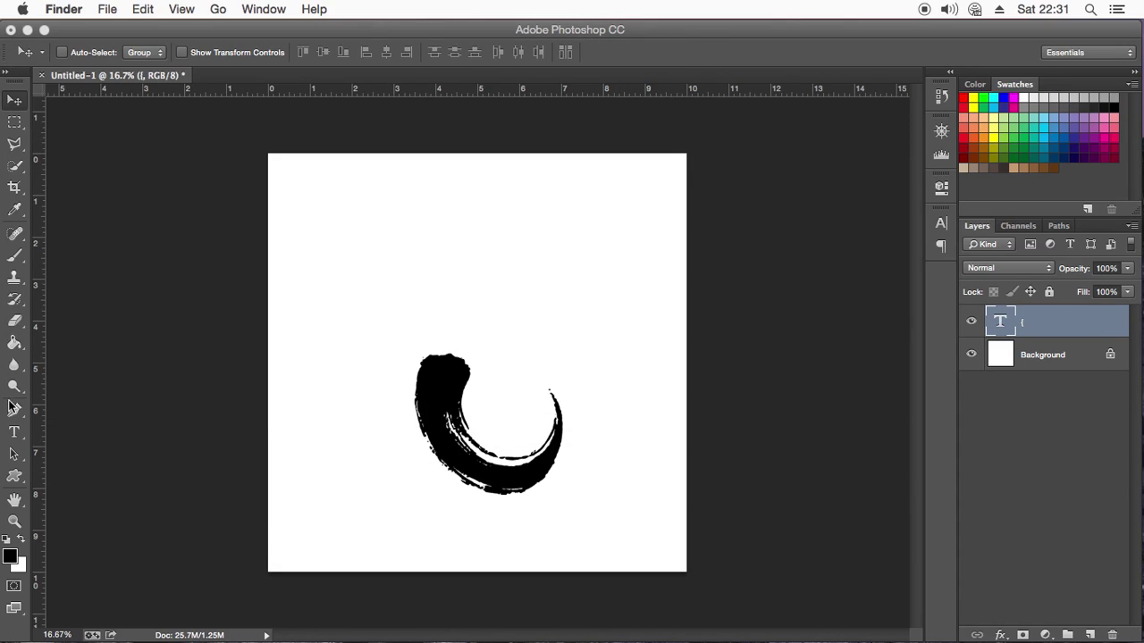
# Delete the brush-stroke text layer and type HD into a new canvas-wide text box
pyautogui.click(14, 434)
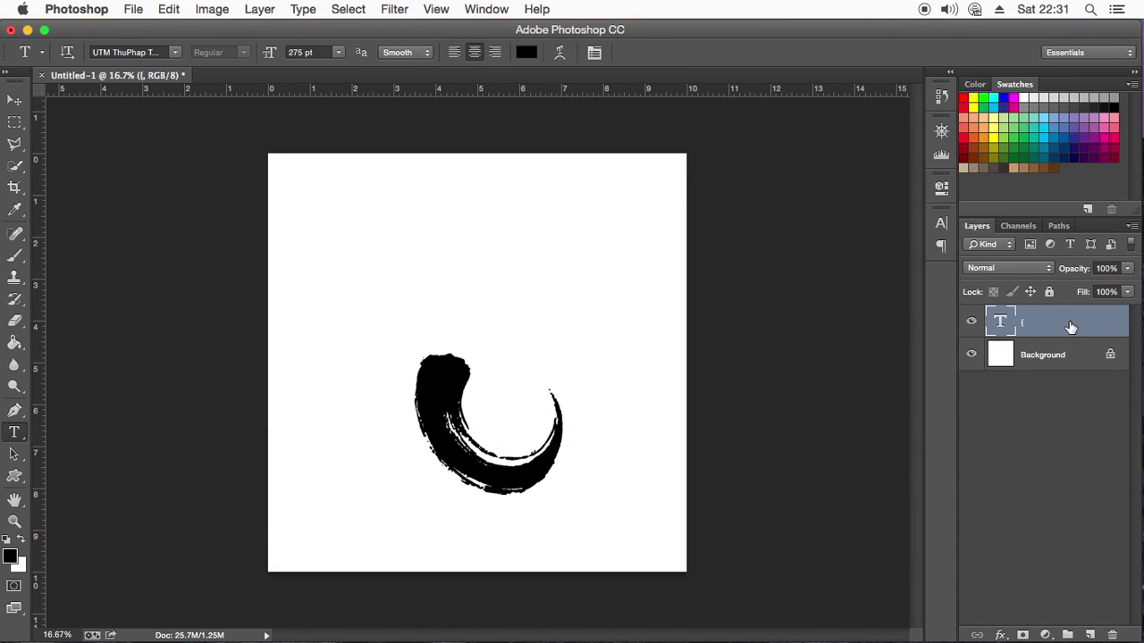
pyautogui.press('BackSpace')
pyautogui.moveTo(269, 268); pyautogui.dragTo(687, 483)
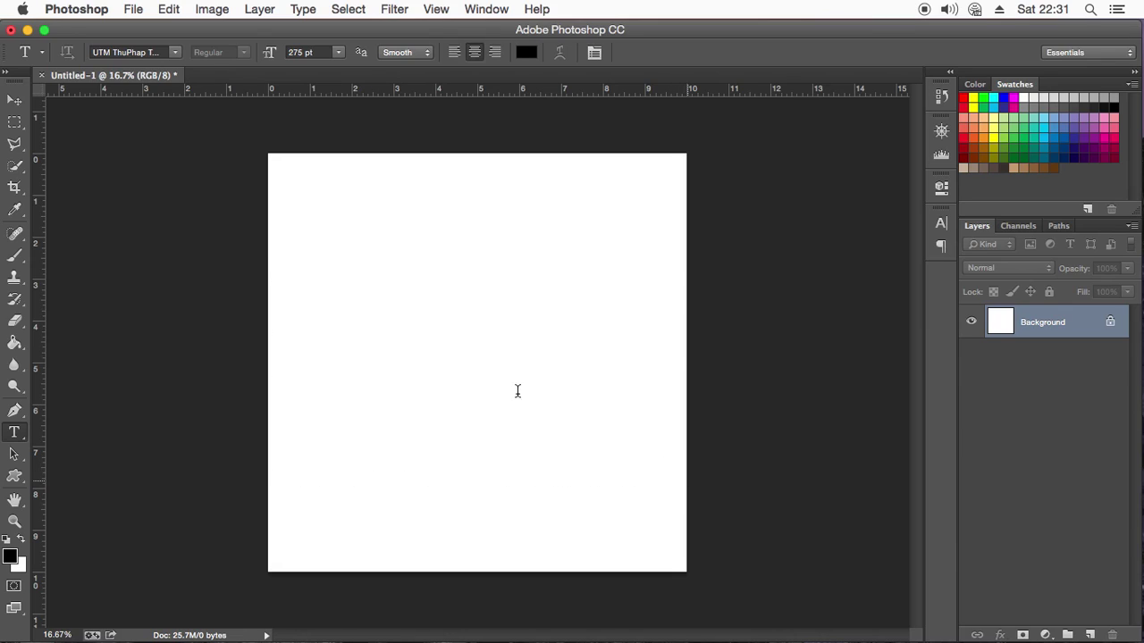
pyautogui.write('to')
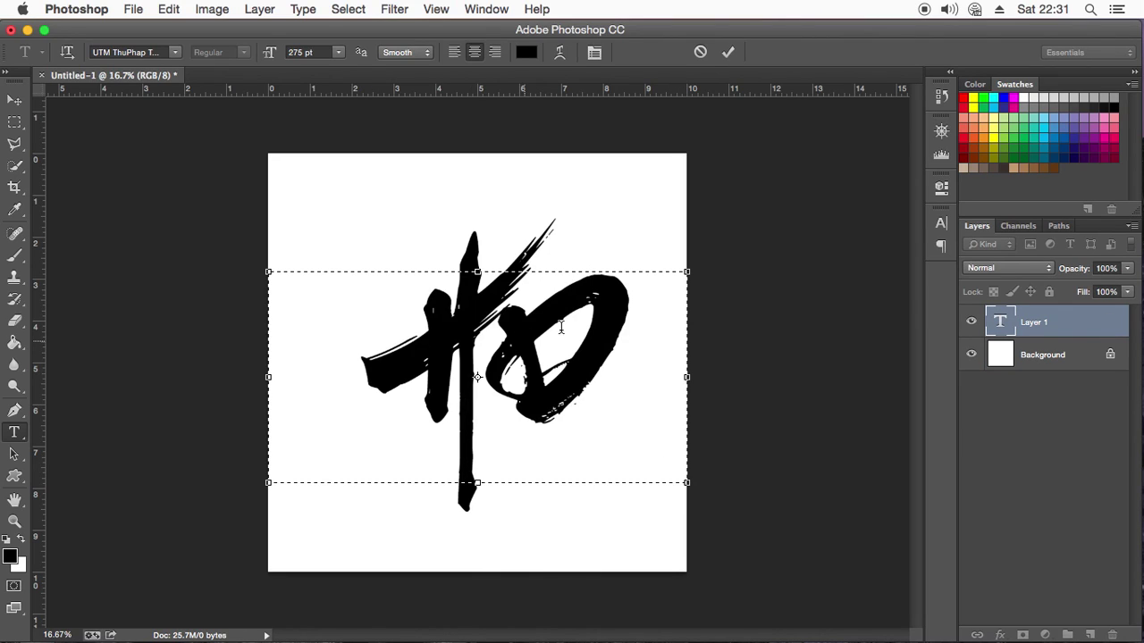
pyautogui.moveTo(561, 327); pyautogui.dragTo(370, 312)
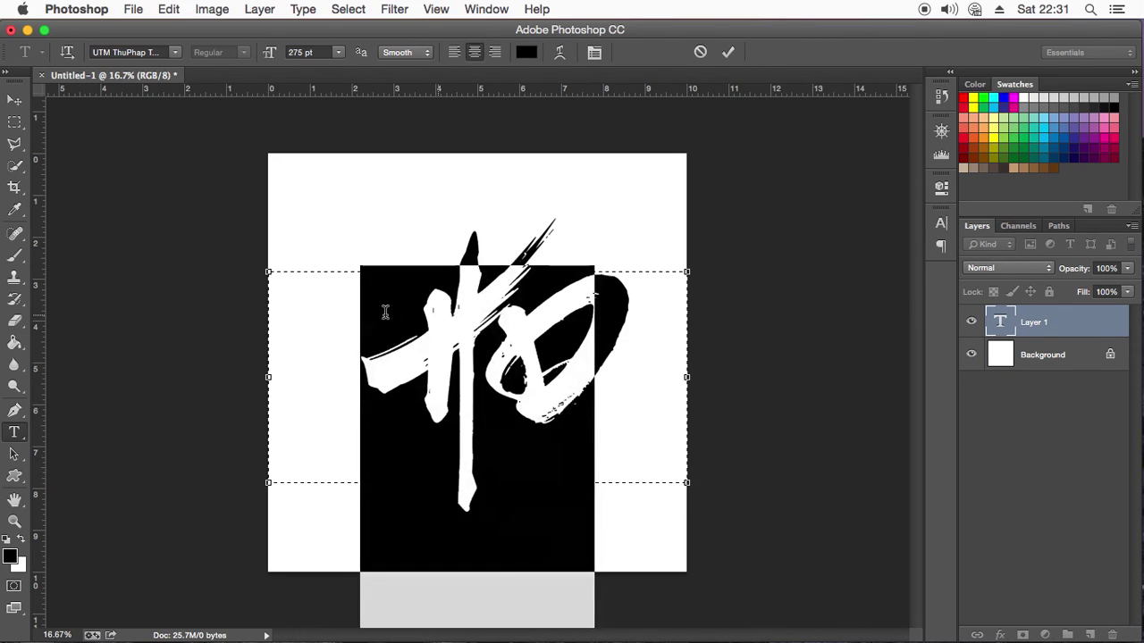
pyautogui.click(369, 248)
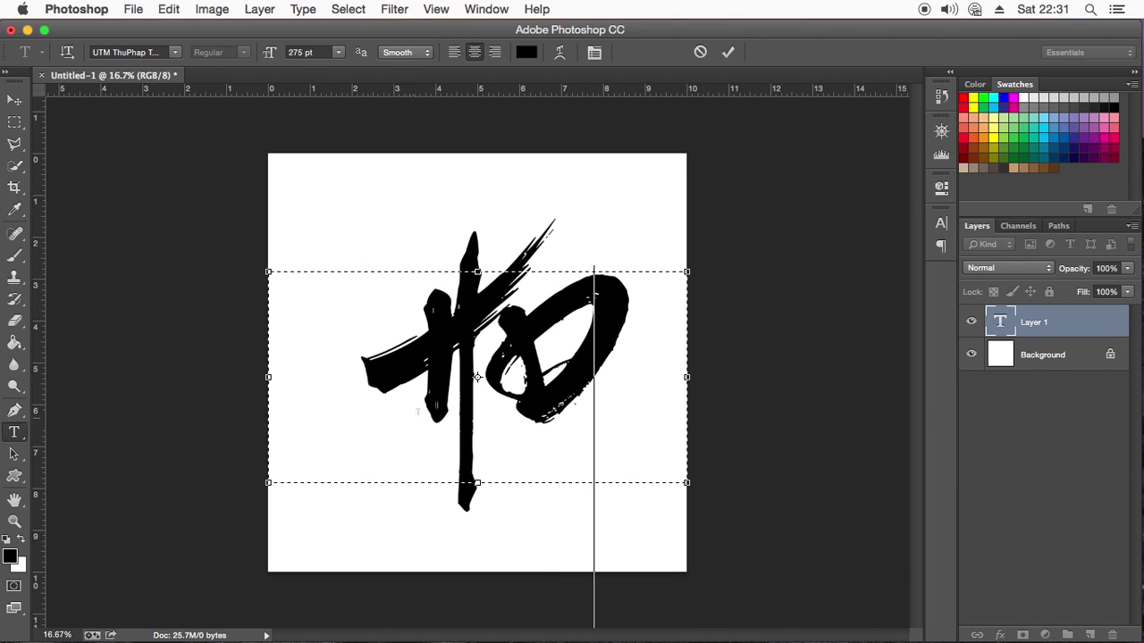
pyautogui.press('super+a')
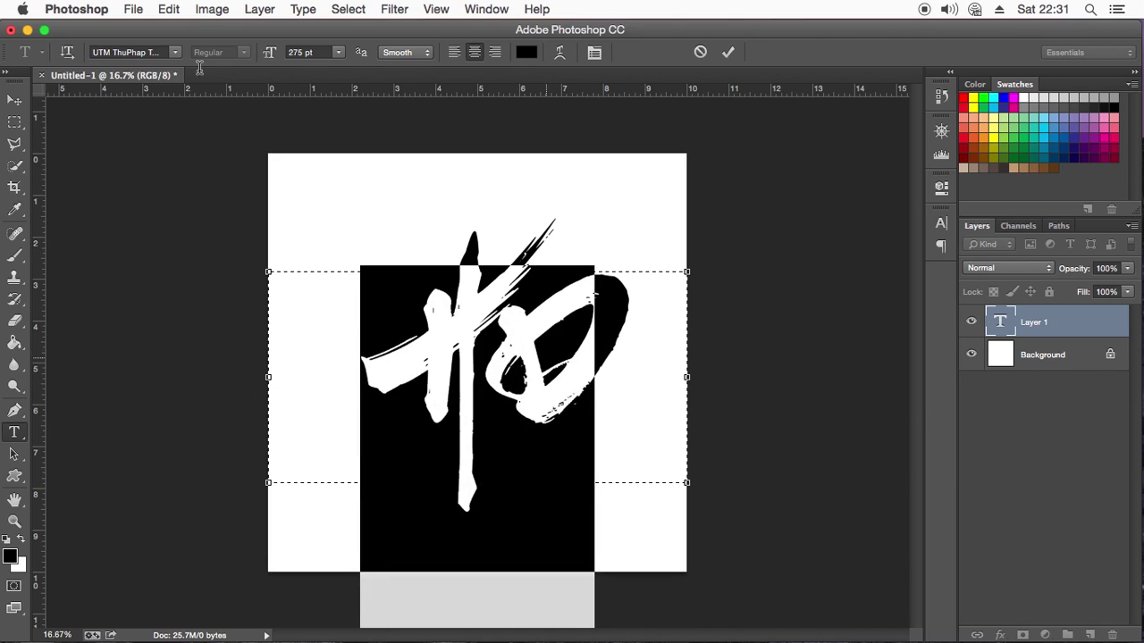
# Set the HD text in SFU Futura Bold and commit it
pyautogui.click(175, 51)
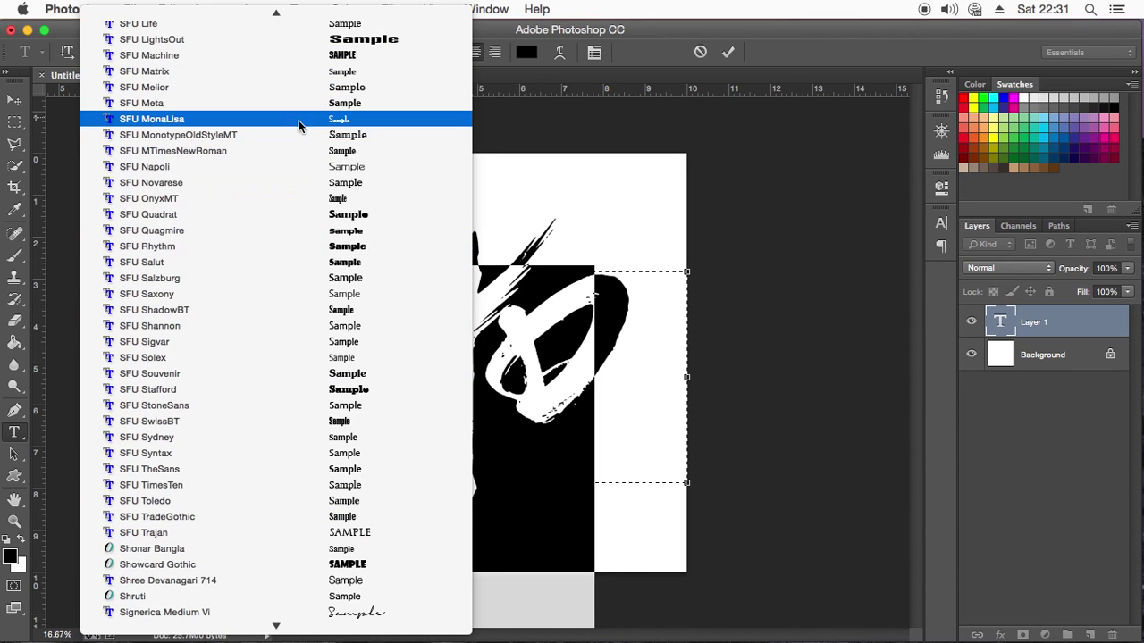
pyautogui.scroll(-5, 286, 72)
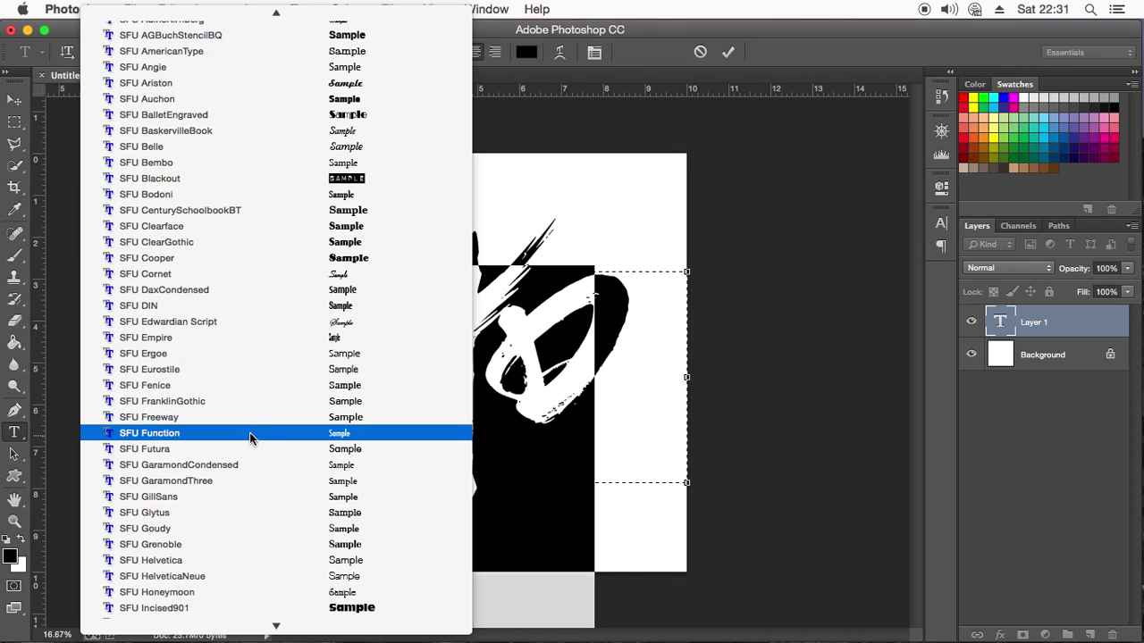
pyautogui.click(250, 449)
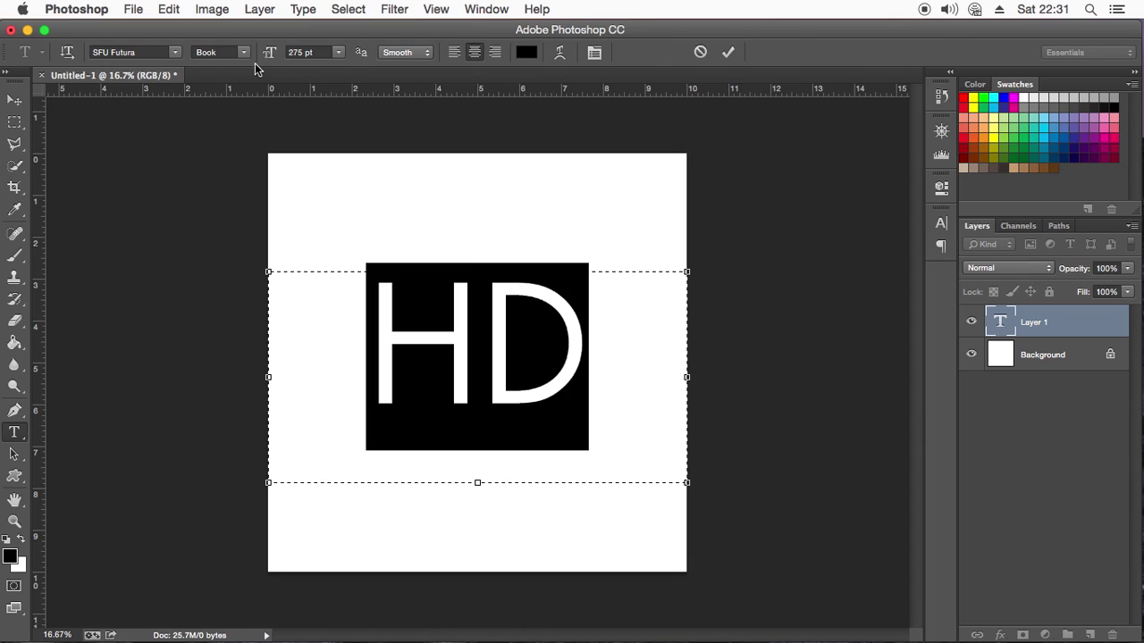
pyautogui.click(236, 53)
pyautogui.click(223, 84)
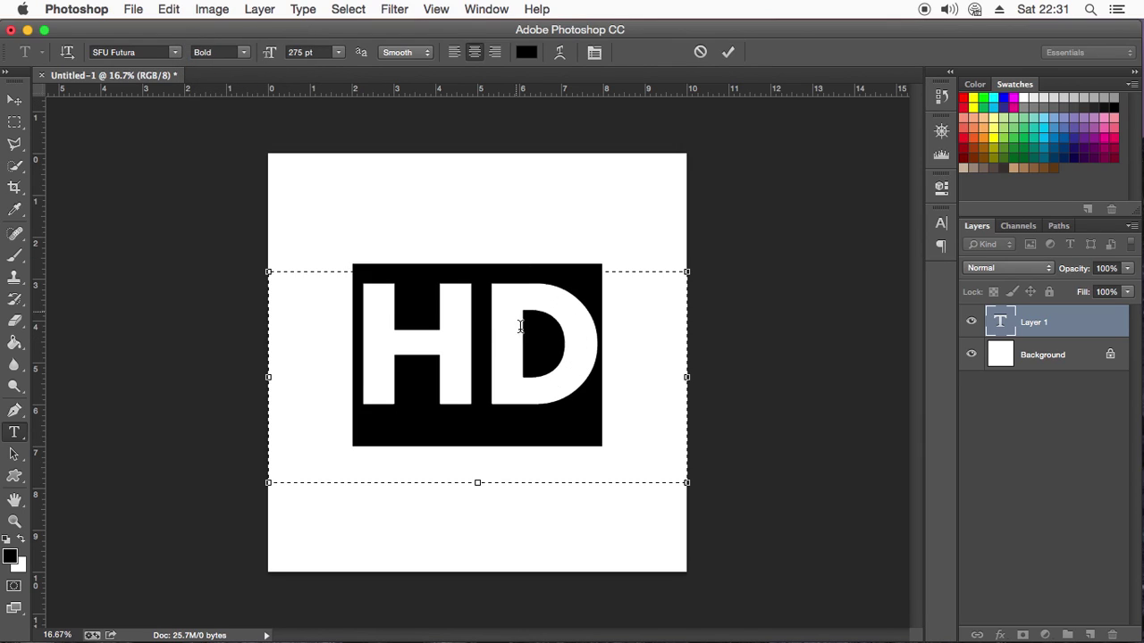
pyautogui.click(477, 358)
pyautogui.hotkey('ctrl', 'Return')
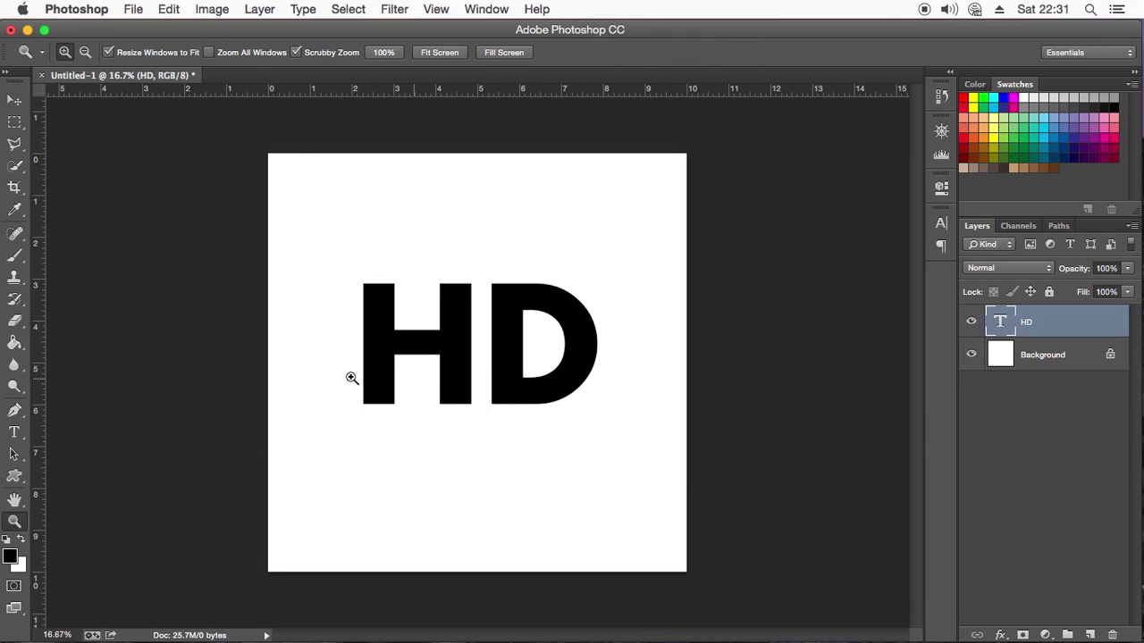
# Add an 18 pt PHOTOGRAPHY text layer beneath HD and commit it
pyautogui.click(15, 432)
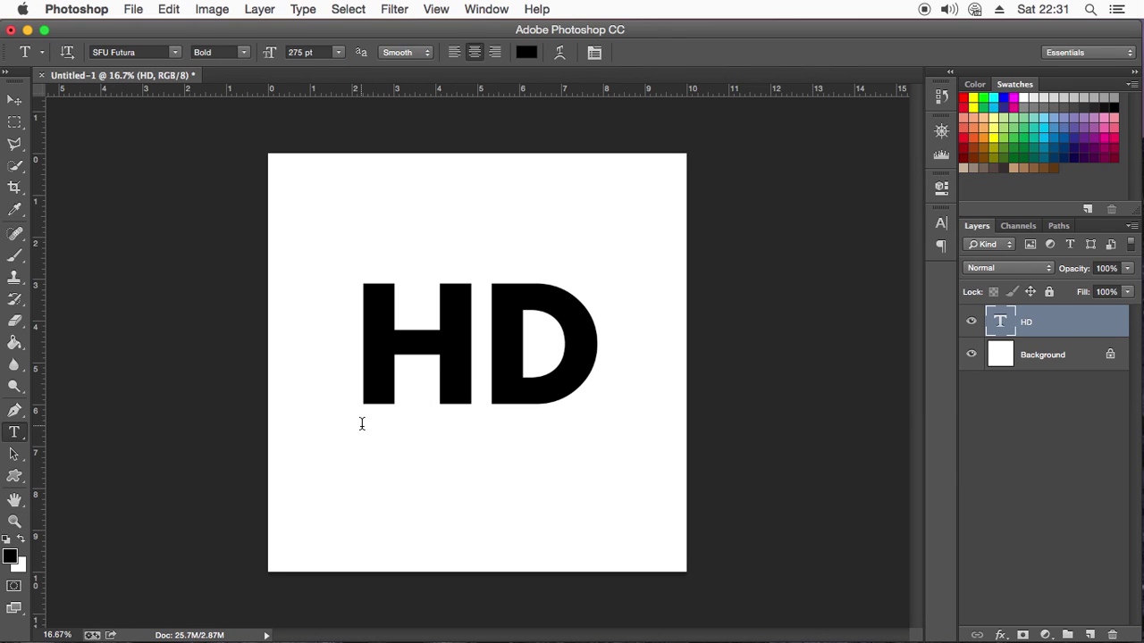
pyautogui.moveTo(353, 470); pyautogui.dragTo(641, 545)
pyautogui.click(338, 52)
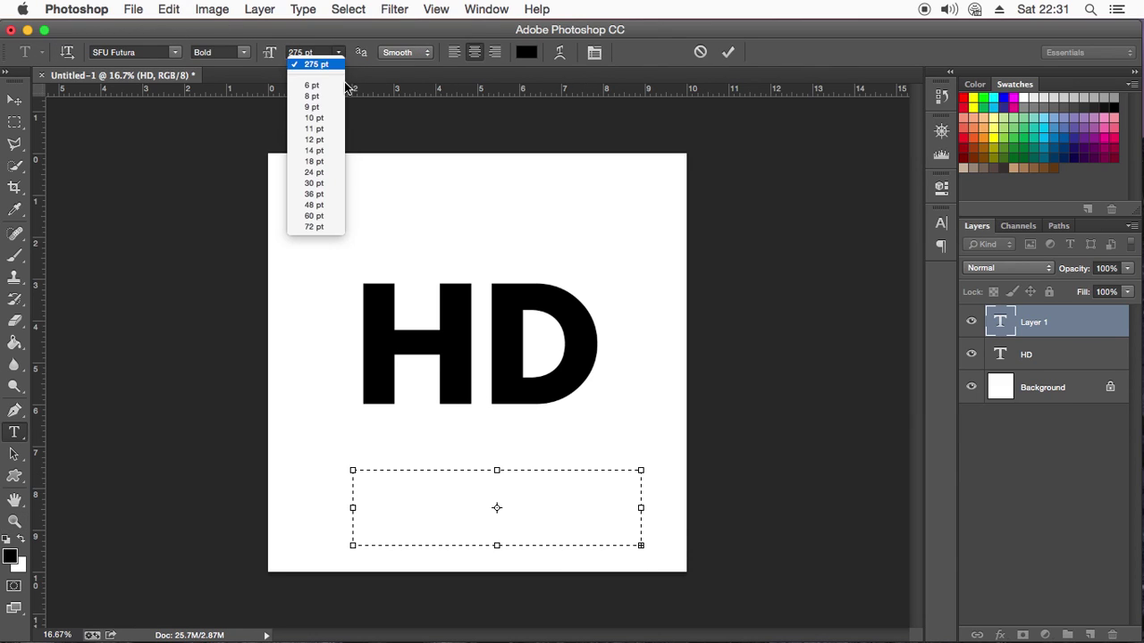
pyautogui.click(304, 160)
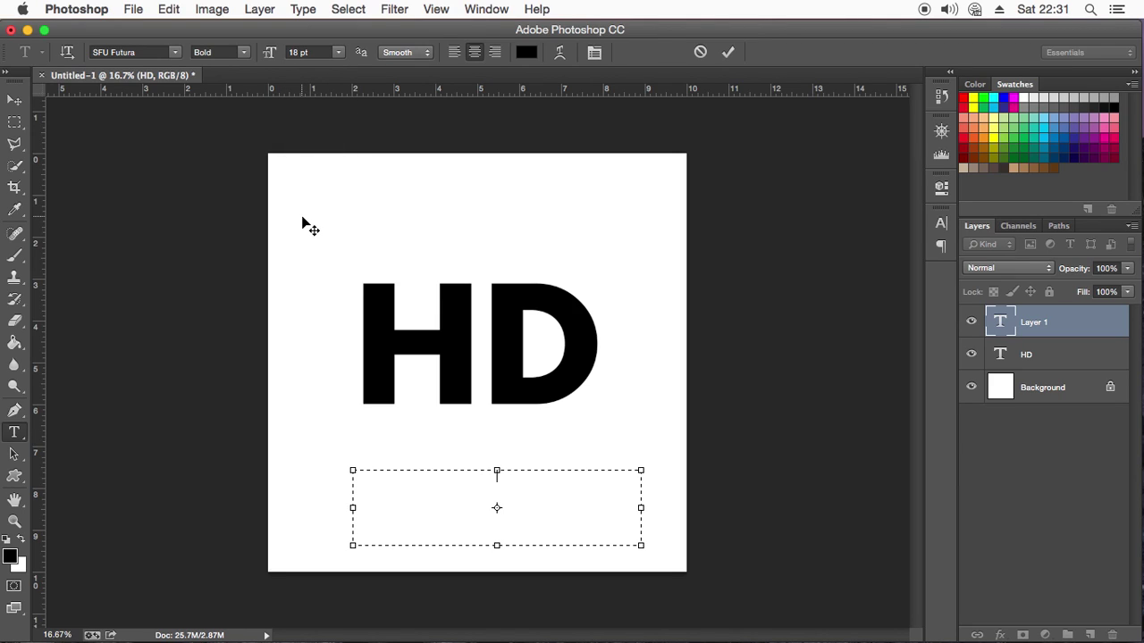
pyautogui.click(496, 507)
pyautogui.write('PHOTOG')
pyautogui.write('RAPHER')
pyautogui.press('BackSpace')
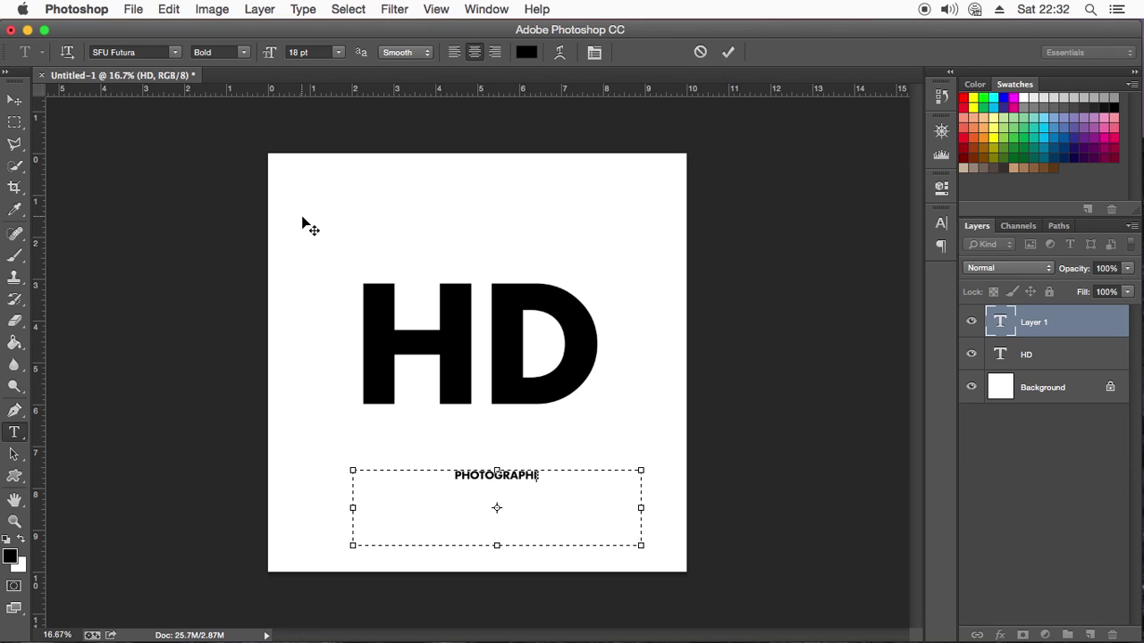
pyautogui.press('BackSpace')
pyautogui.write('Y')
pyautogui.click(15, 99)
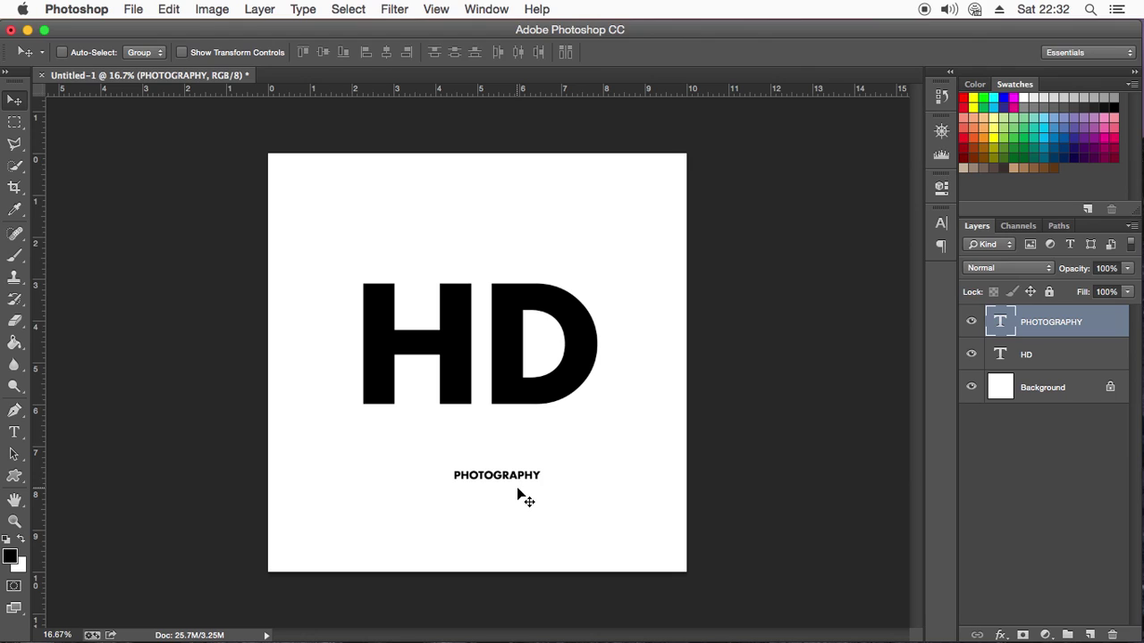
pyautogui.click(15, 121)
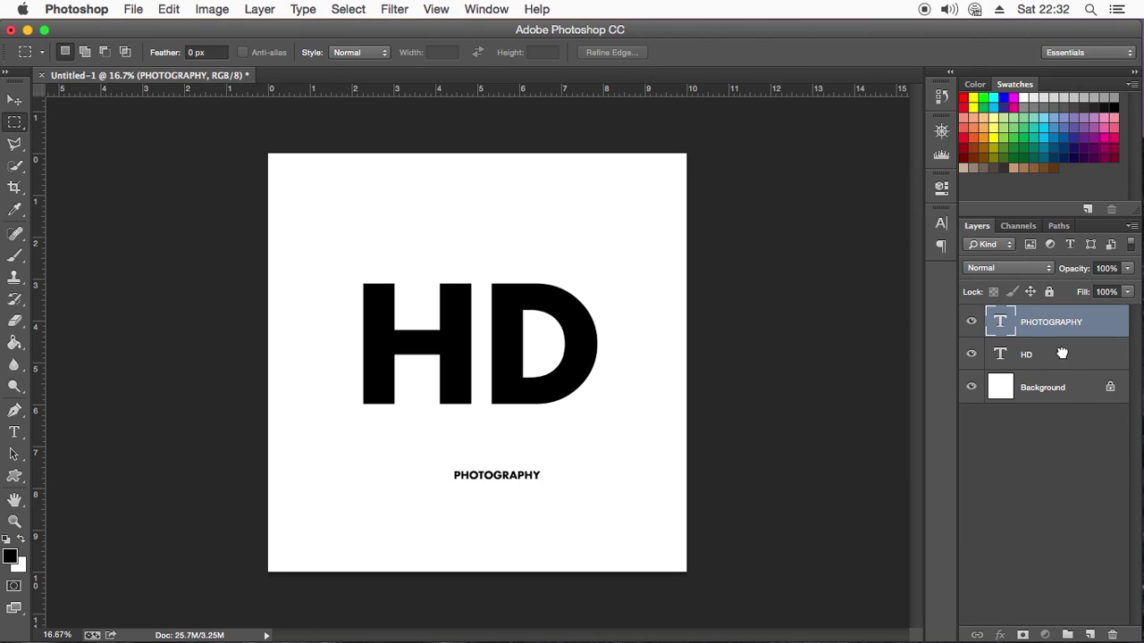
# On the HD layer, select a thin horizontal band across the middle of the letters
pyautogui.click(1010, 353)
pyautogui.click(972, 322)
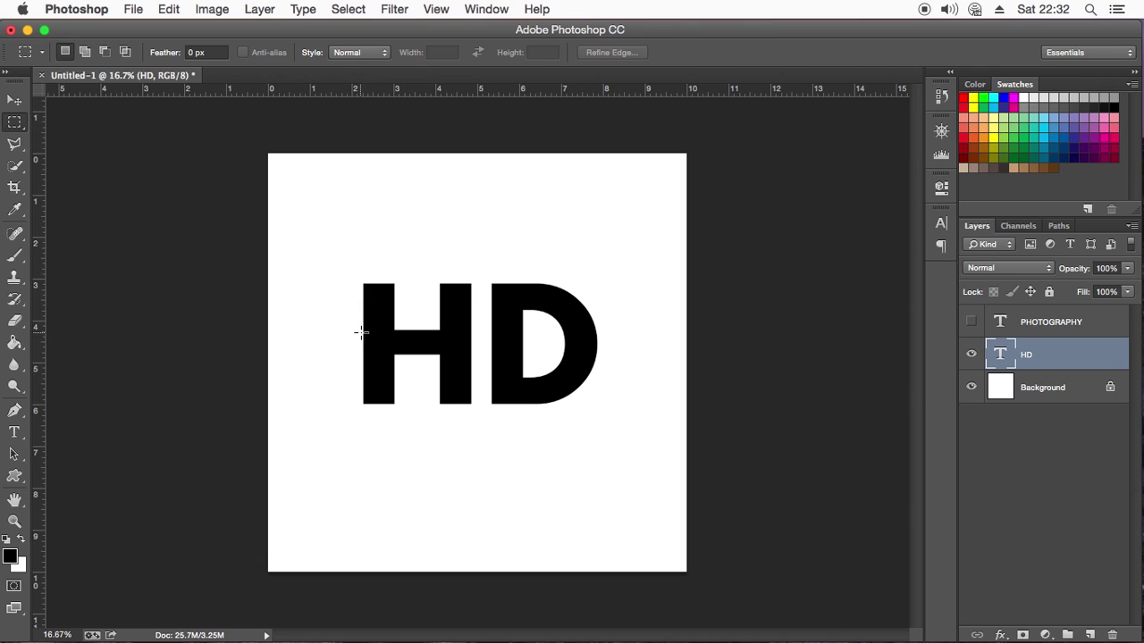
pyautogui.moveTo(394, 335)
pyautogui.mouseDown()
pyautogui.moveTo(626, 363)
pyautogui.moveTo(621, 356)
pyautogui.mouseUp()
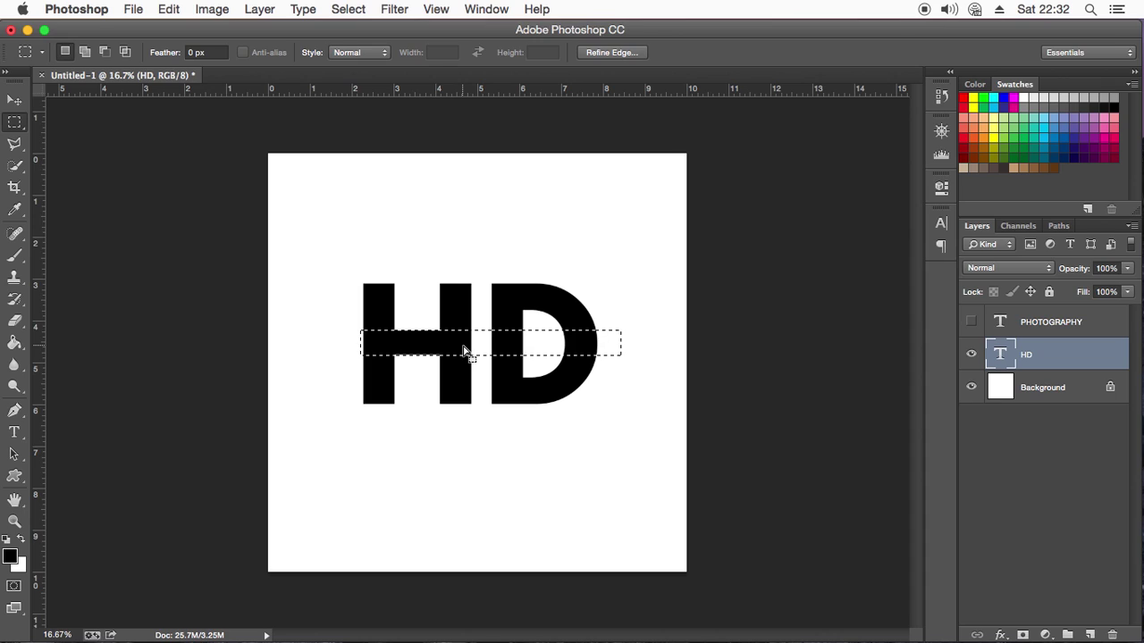
pyautogui.click(363, 345)
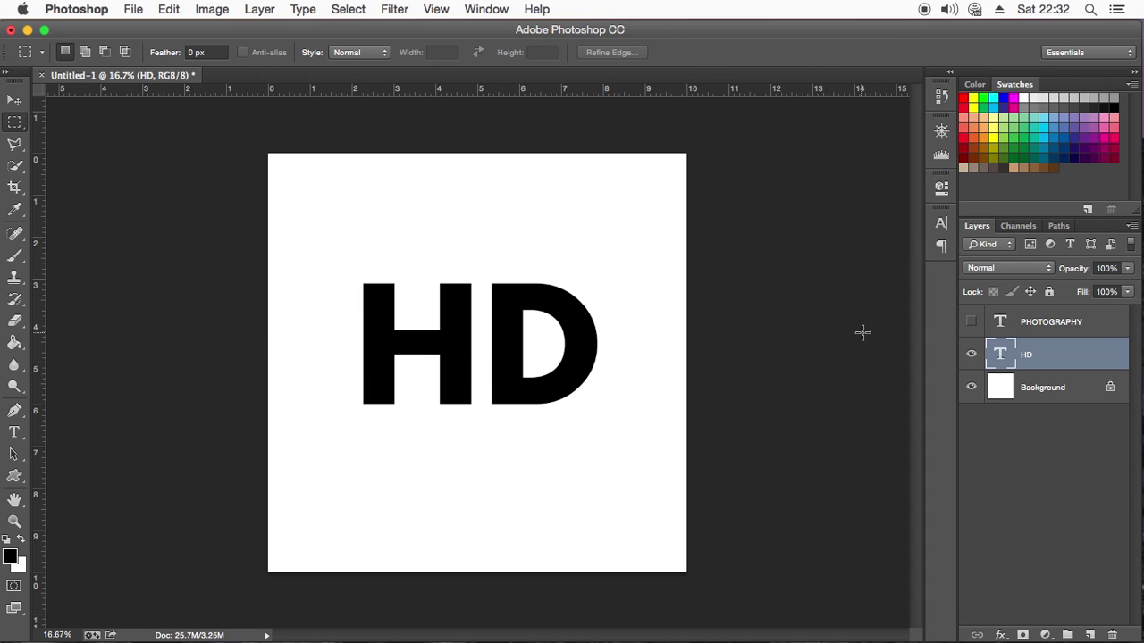
pyautogui.click(971, 323)
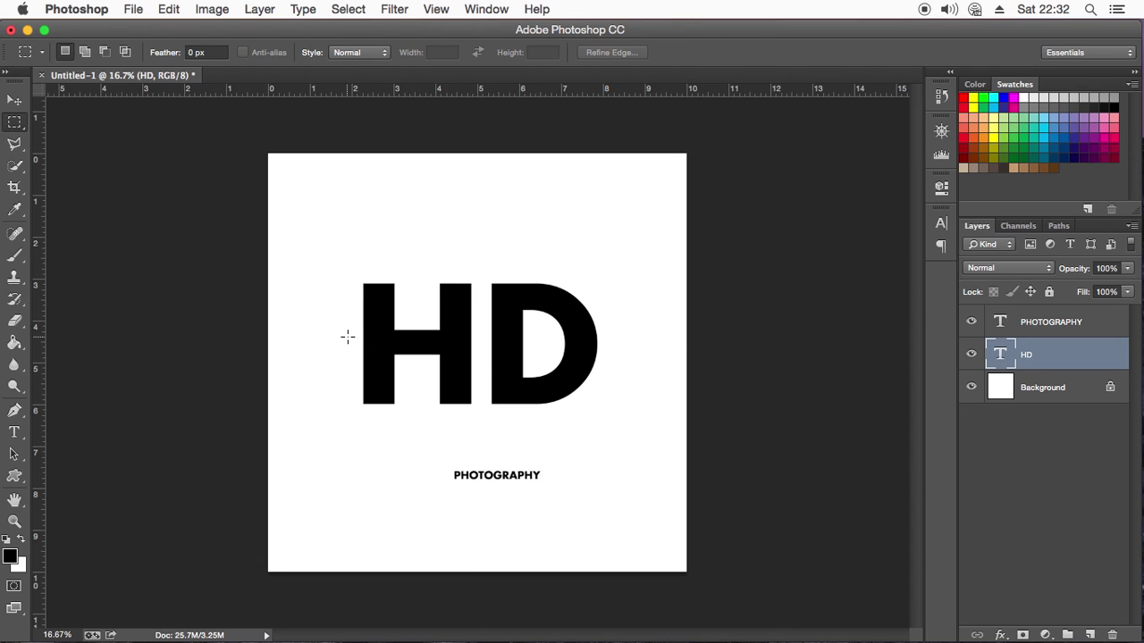
pyautogui.moveTo(348, 333)
pyautogui.mouseDown()
pyautogui.moveTo(642, 368)
pyautogui.moveTo(589, 352)
pyautogui.mouseUp()
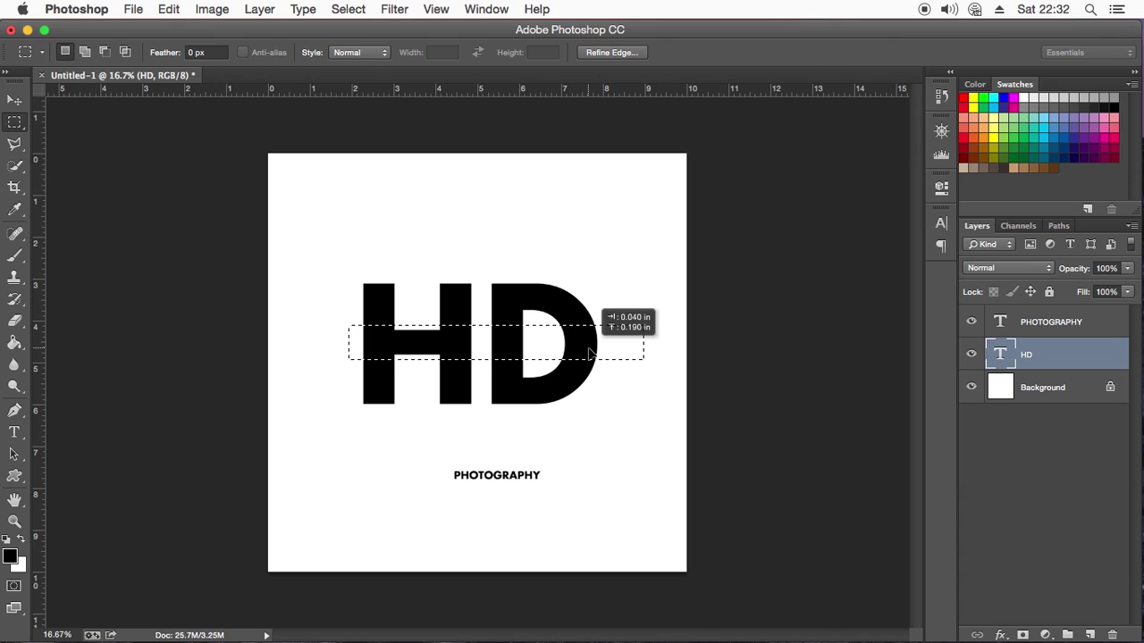
pyautogui.click(357, 345)
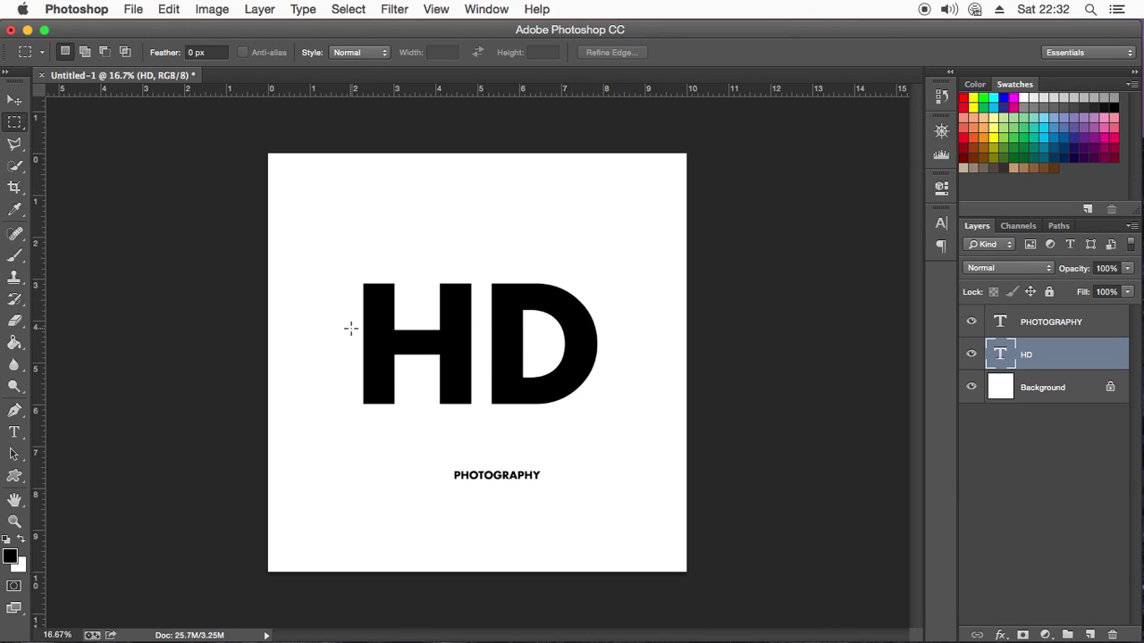
pyautogui.moveTo(351, 324); pyautogui.dragTo(421, 342)
pyautogui.click(361, 337)
pyautogui.moveTo(351, 328); pyautogui.dragTo(640, 357)
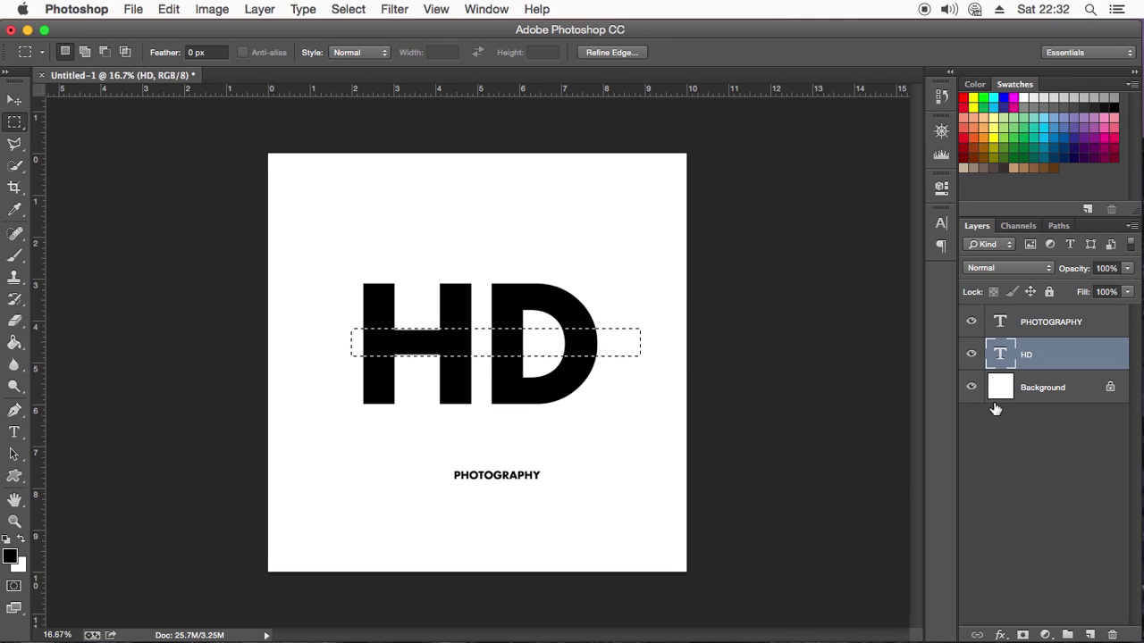
# Add an inverted layer mask to cut the gap, then move PHOTOGRAPHY into it
pyautogui.click(1022, 634)
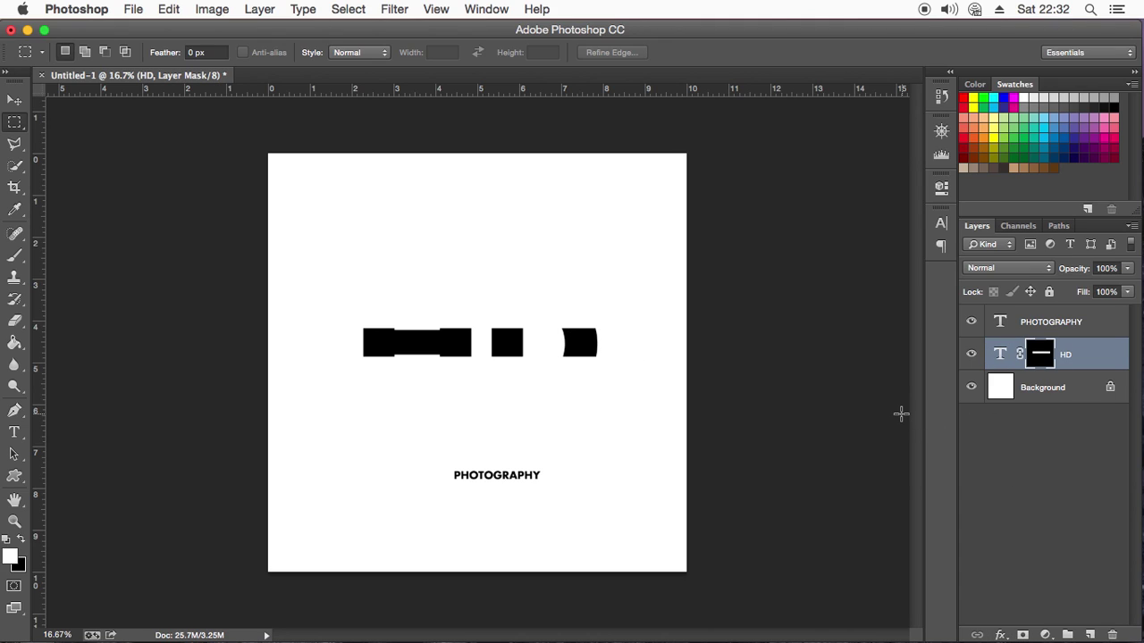
pyautogui.hotkey('ctrl', 'i')
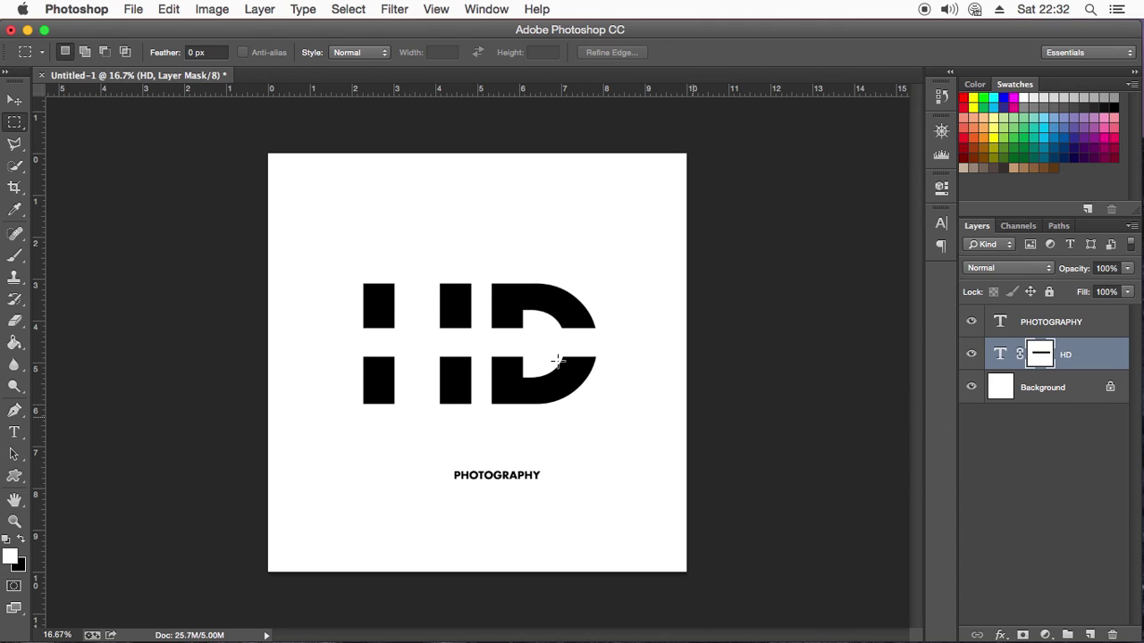
pyautogui.click(1092, 328)
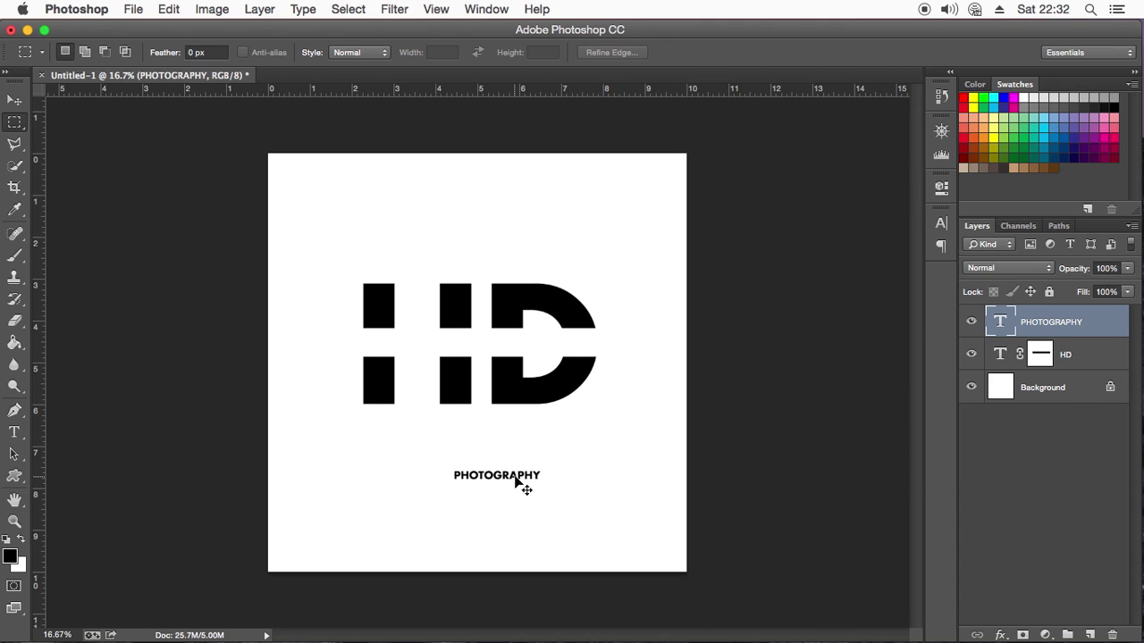
pyautogui.moveTo(515, 480); pyautogui.dragTo(431, 350)
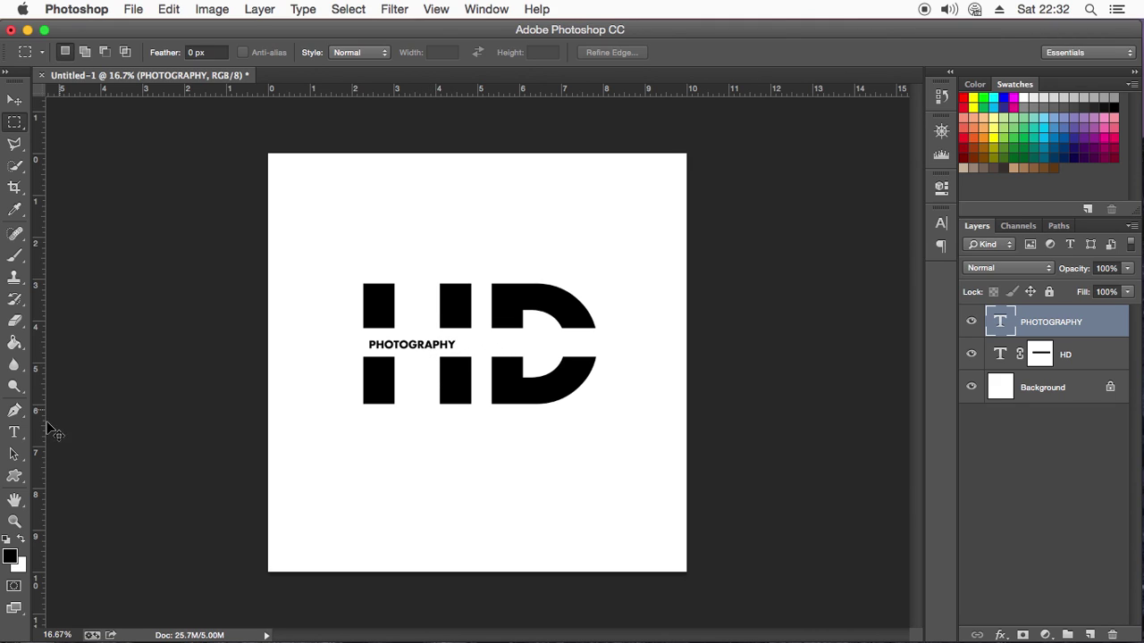
pyautogui.click(15, 432)
# Resize the PHOTOGRAPHY text to 36 pt
pyautogui.click(445, 342)
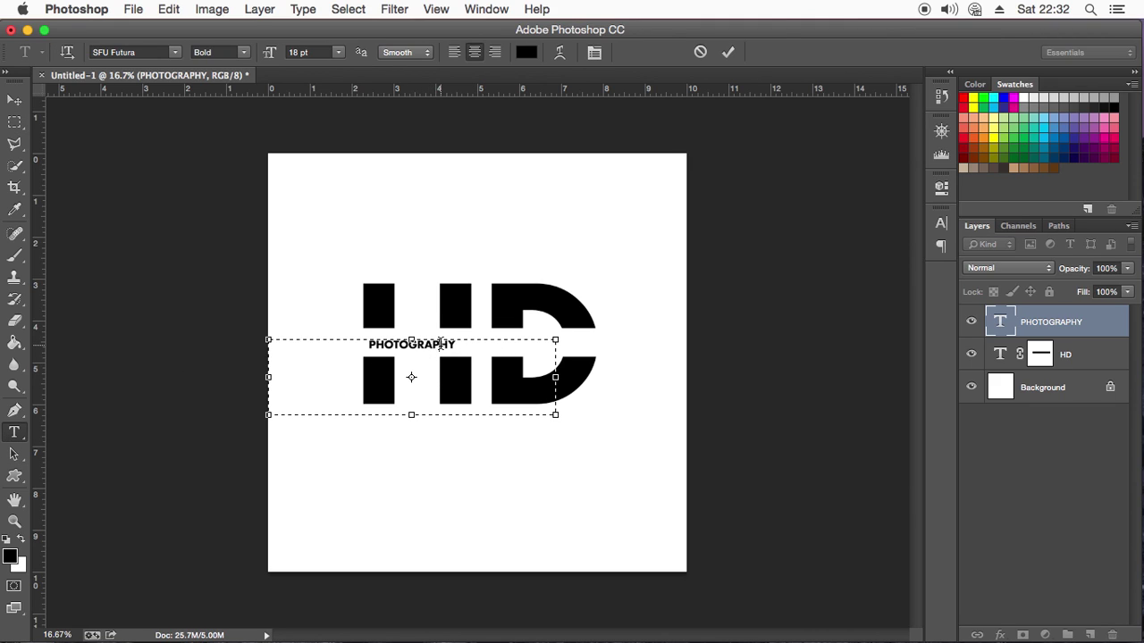
pyautogui.doubleClick(445, 343)
pyautogui.click(338, 53)
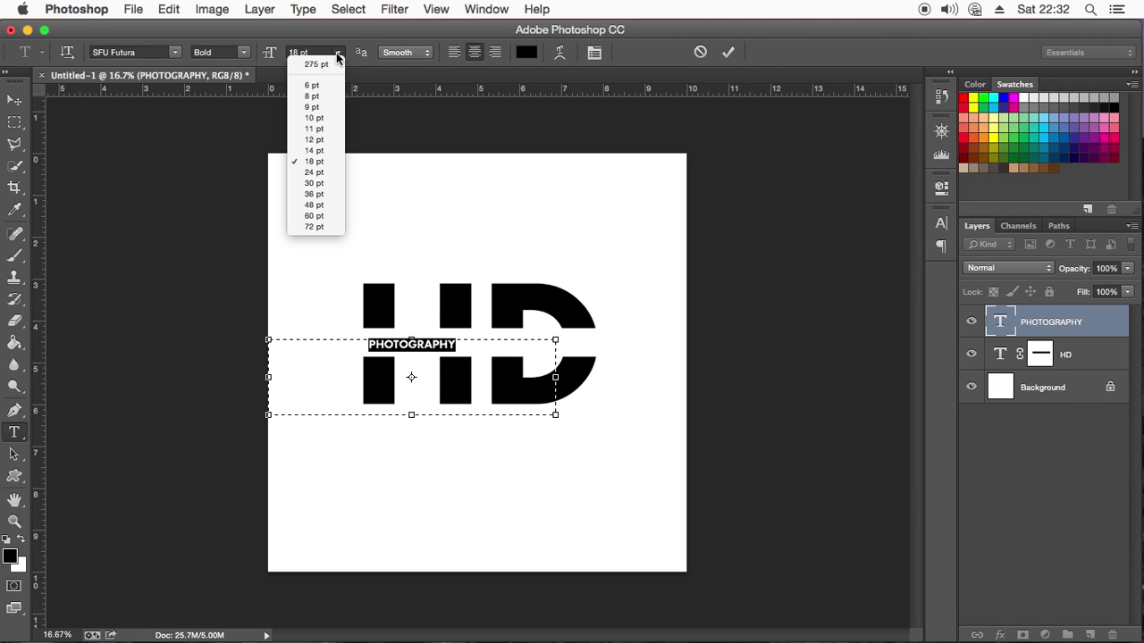
pyautogui.click(324, 183)
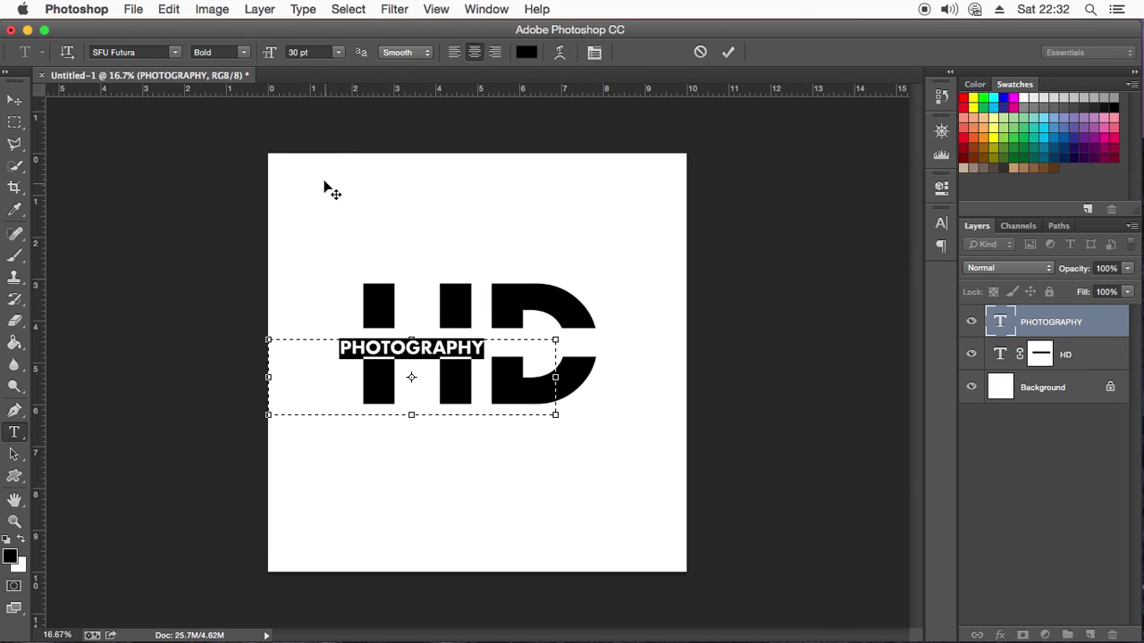
pyautogui.click(337, 53)
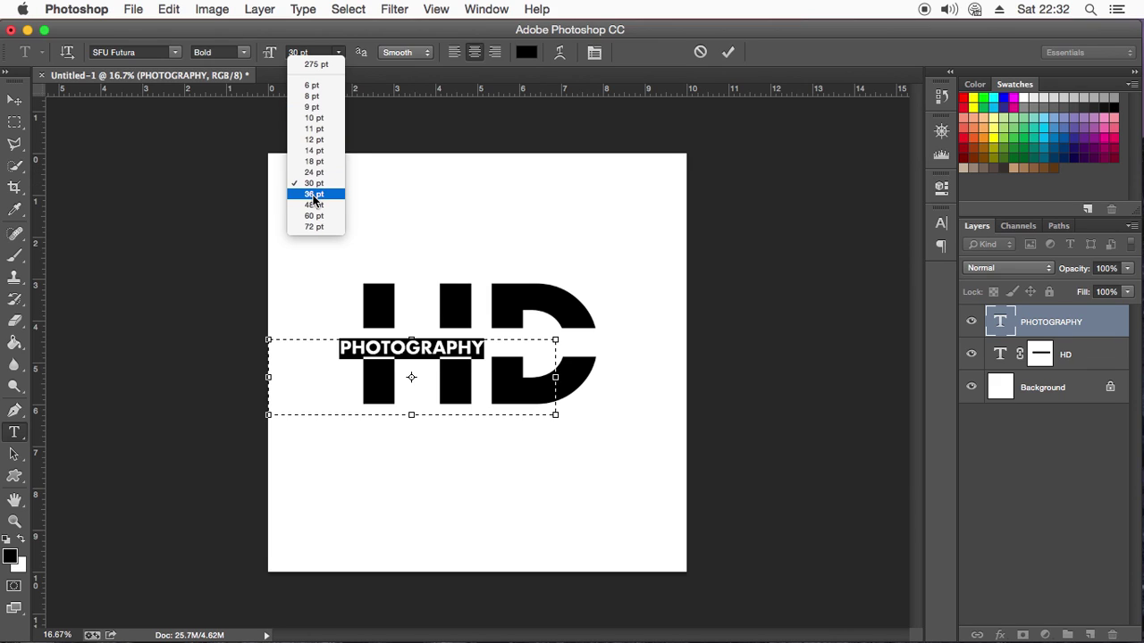
pyautogui.click(314, 193)
pyautogui.click(448, 362)
# Position PHOTOGRAPHY inside the HD gap with a drag and arrow-key nudges
pyautogui.click(14, 99)
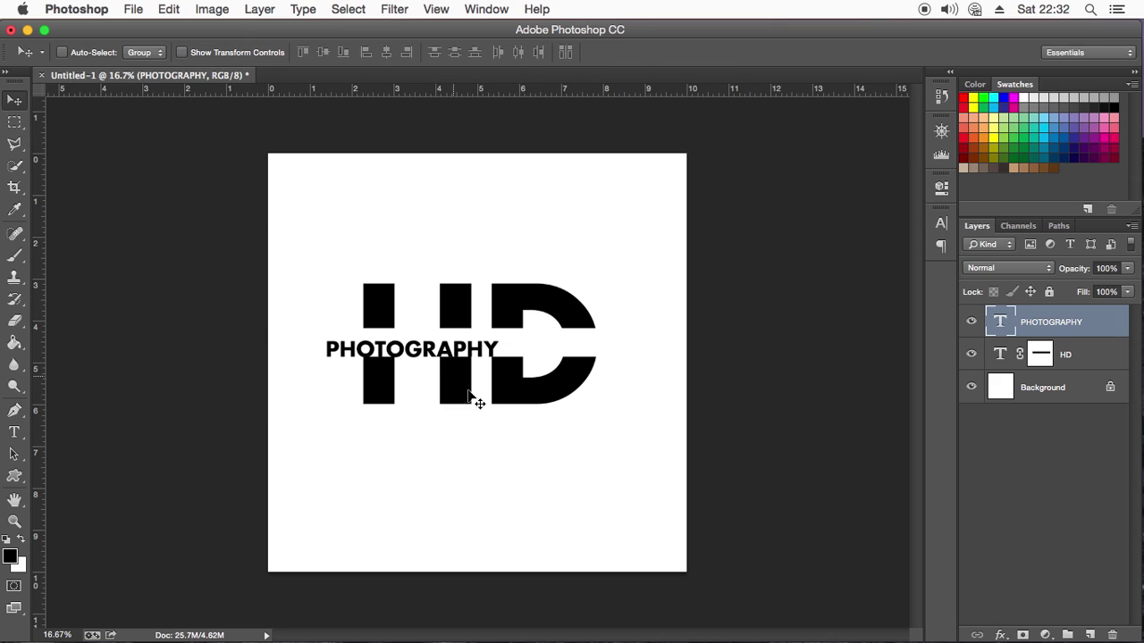
pyautogui.moveTo(471, 420); pyautogui.dragTo(493, 418)
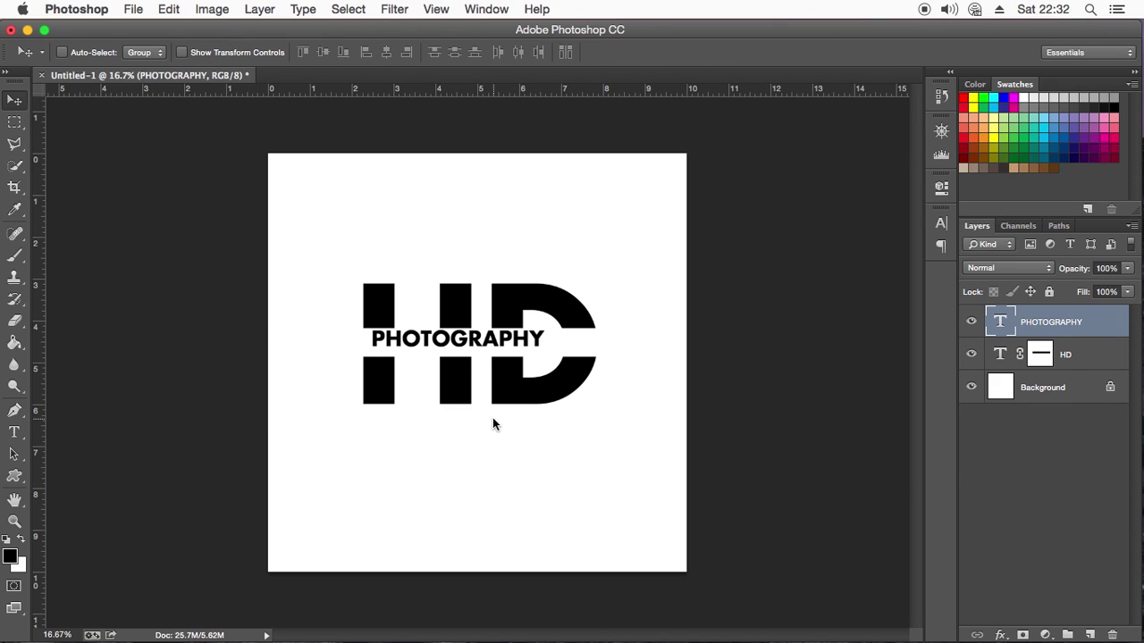
pyautogui.hotkey('shift', 'Left')
pyautogui.hotkey('shift', 'Left')
pyautogui.hotkey('shift', 'Left')
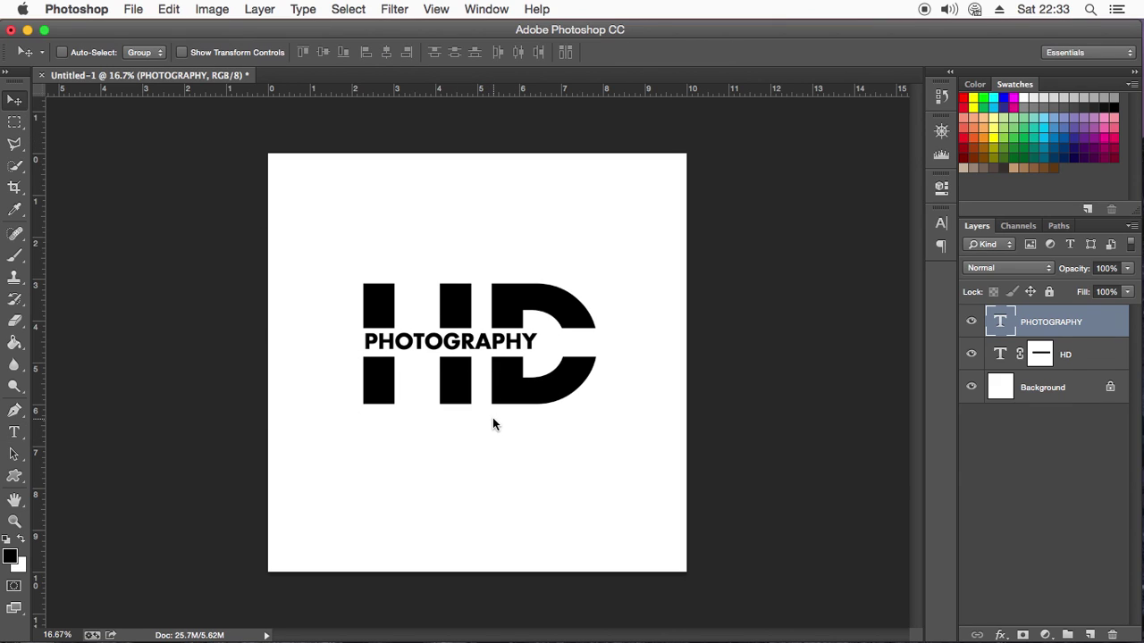
pyautogui.hotkey('shift', 'Left')
pyautogui.hotkey('shift', 'Down')
pyautogui.hotkey('shift', 'Down')
pyautogui.press('Up')
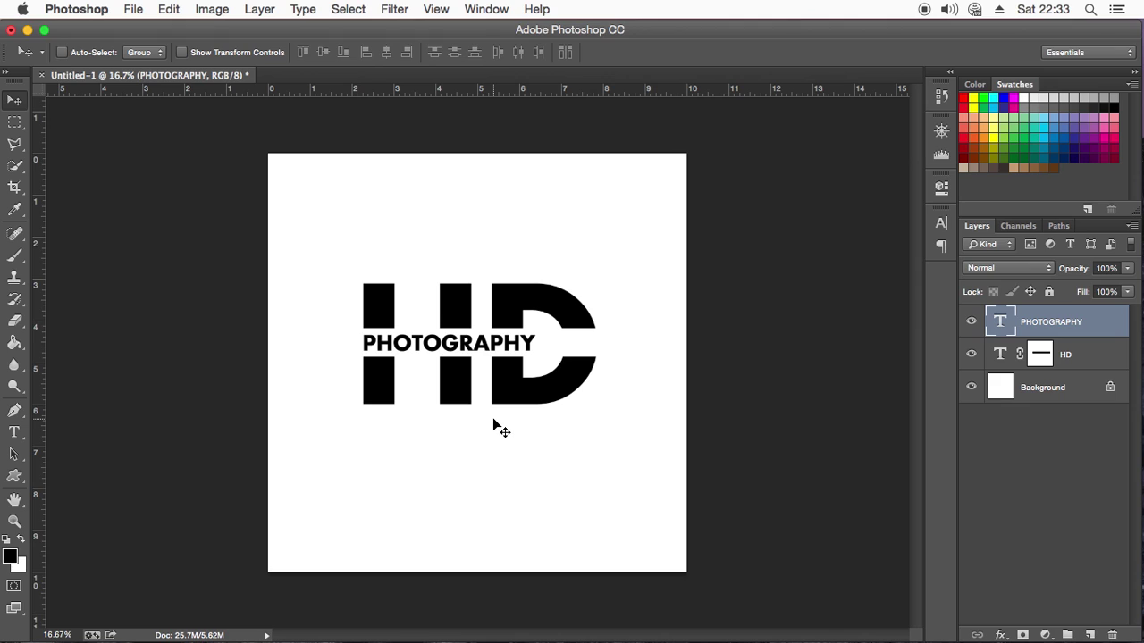
pyautogui.click(15, 433)
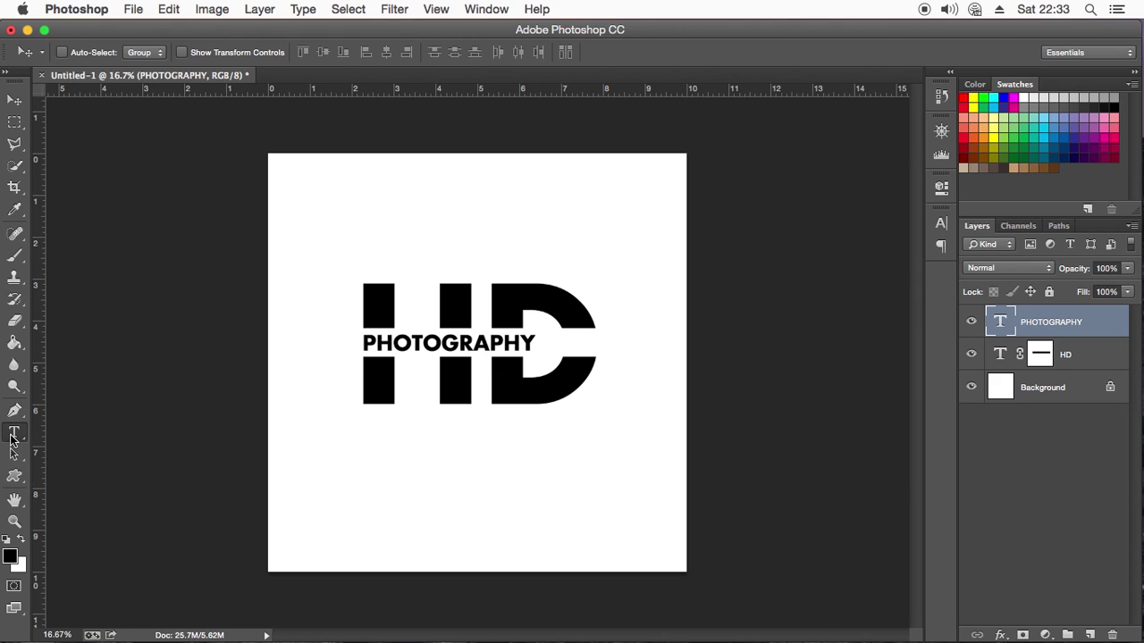
pyautogui.doubleClick(516, 342)
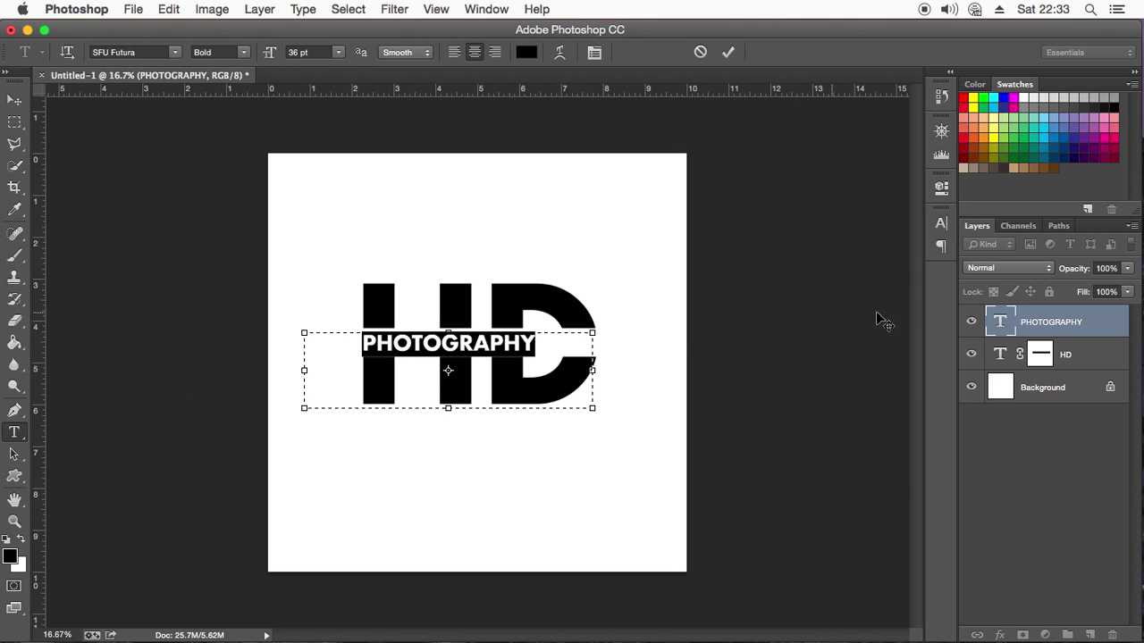
# Set PHOTOGRAPHY tracking to 200 and shift it right across the gap
pyautogui.click(942, 223)
pyautogui.click(908, 270)
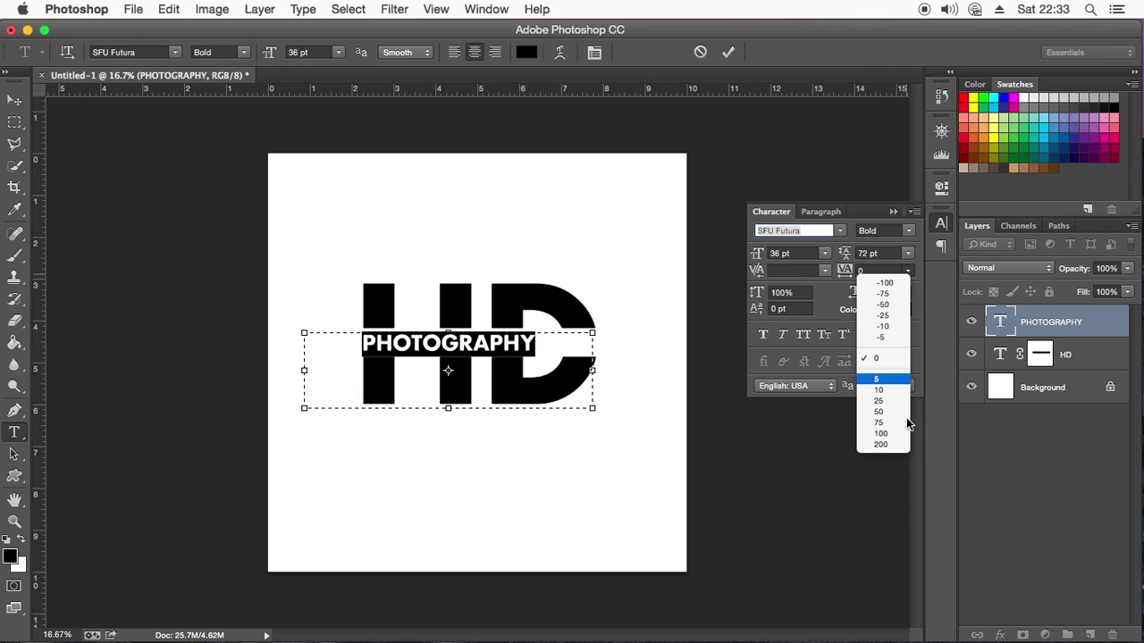
pyautogui.click(891, 443)
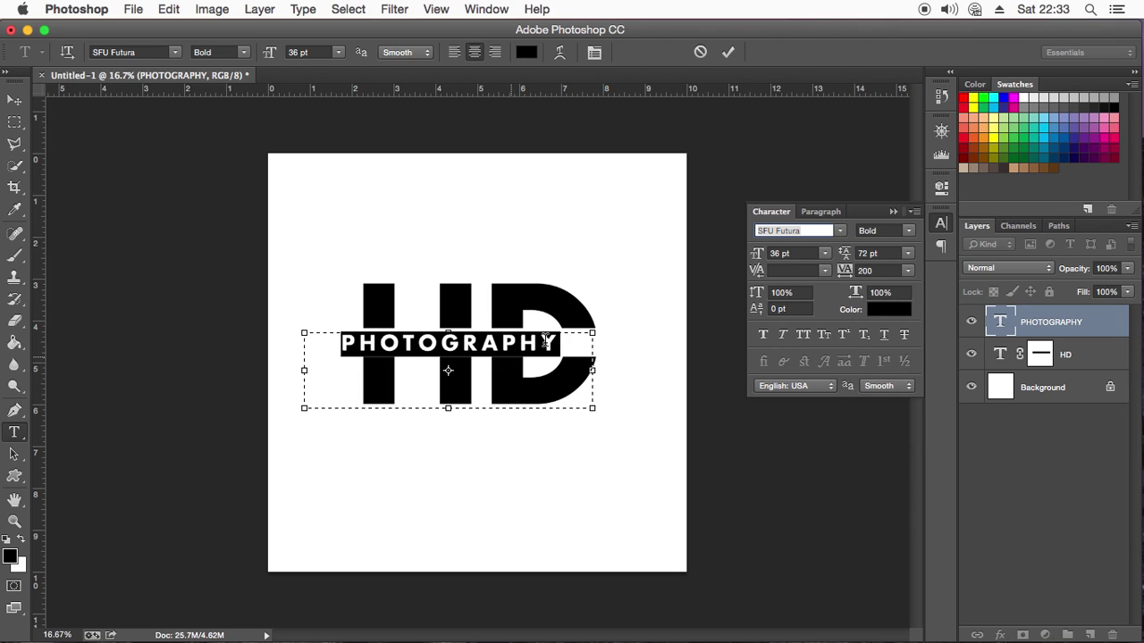
pyautogui.click(14, 100)
pyautogui.moveTo(427, 352); pyautogui.dragTo(446, 350)
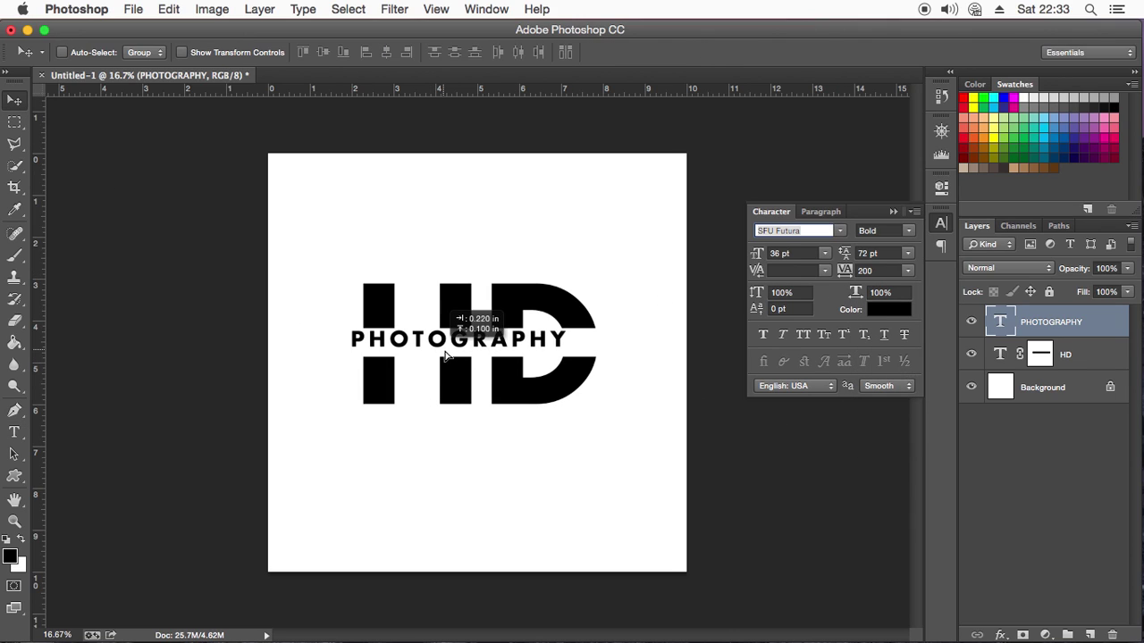
pyautogui.press('Right')
pyautogui.press('Right')
pyautogui.press('Right')
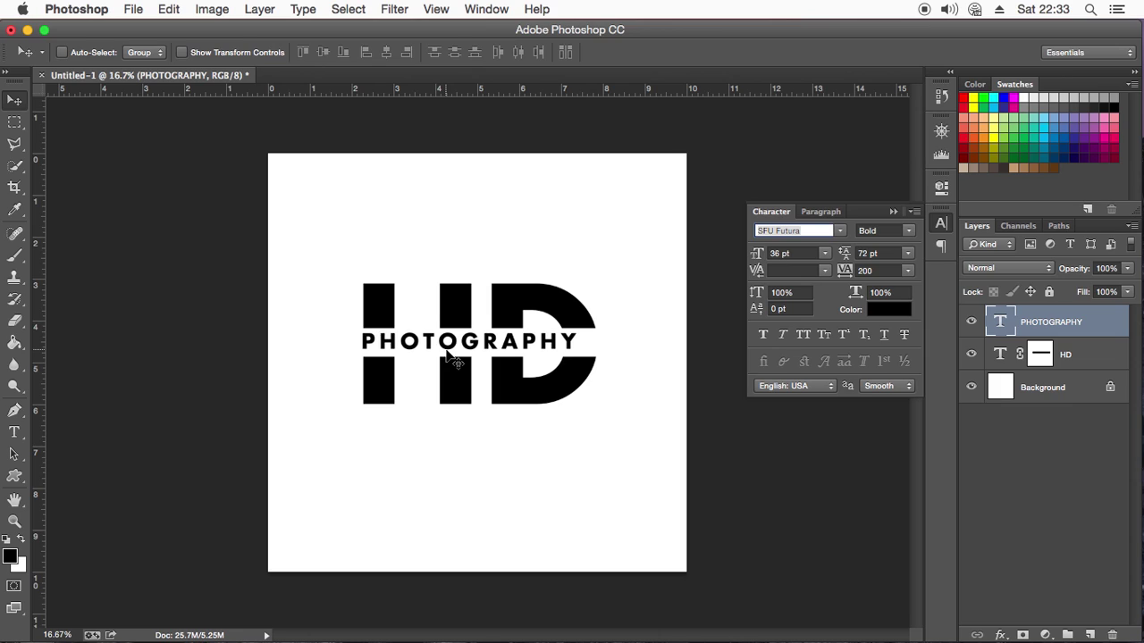
pyautogui.press('Right')
pyautogui.press('Right')
pyautogui.press('Right')
# Widen PHOTOGRAPHY tracking to 320 and reposition it to span the HD width
pyautogui.click(13, 432)
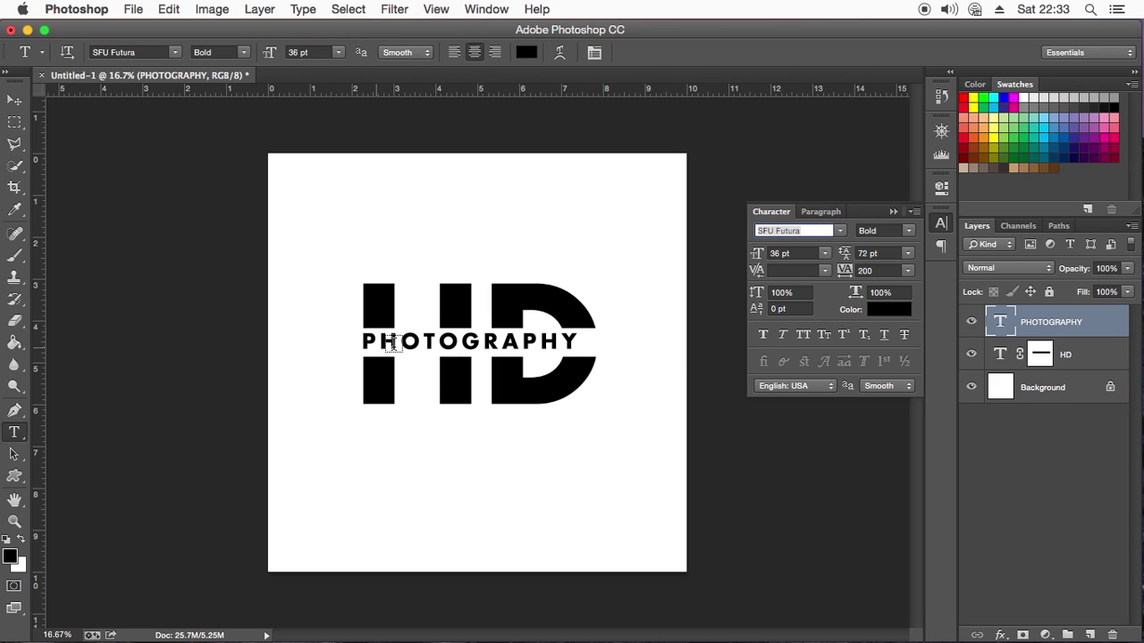
pyautogui.click(493, 341)
pyautogui.press('super+a')
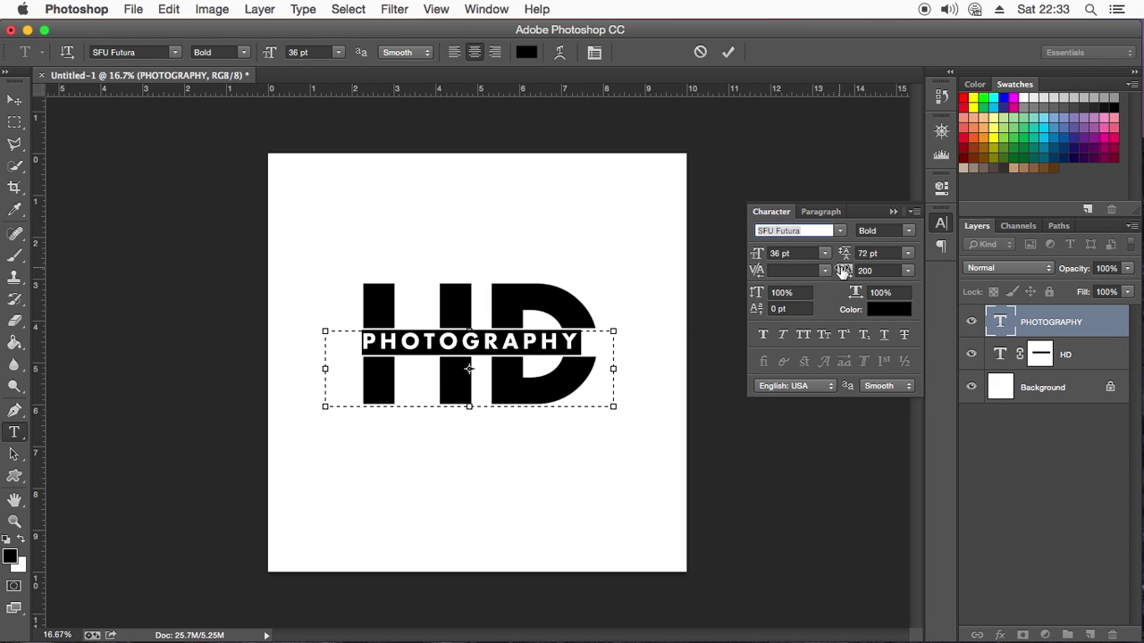
pyautogui.moveTo(840, 271); pyautogui.dragTo(849, 270)
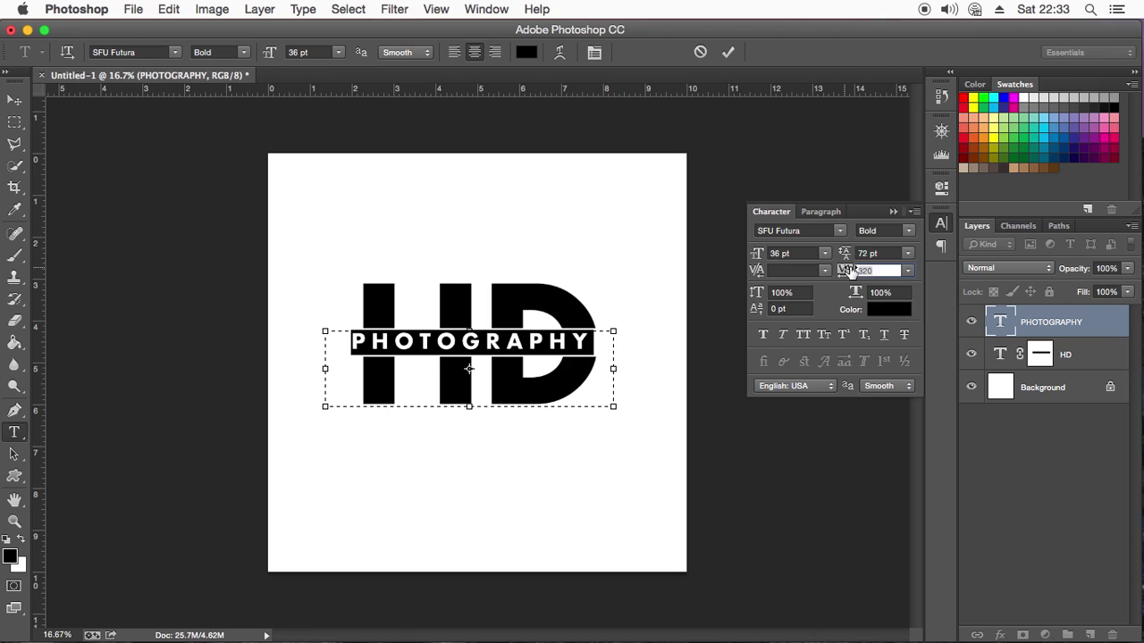
pyautogui.click(14, 99)
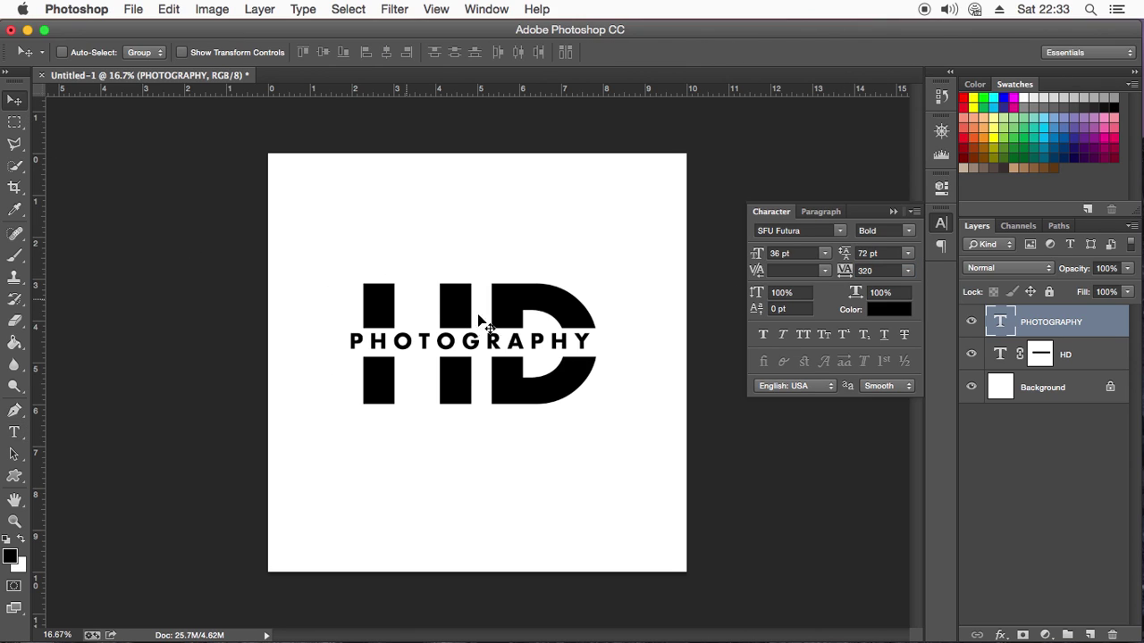
pyautogui.moveTo(480, 321); pyautogui.dragTo(487, 330)
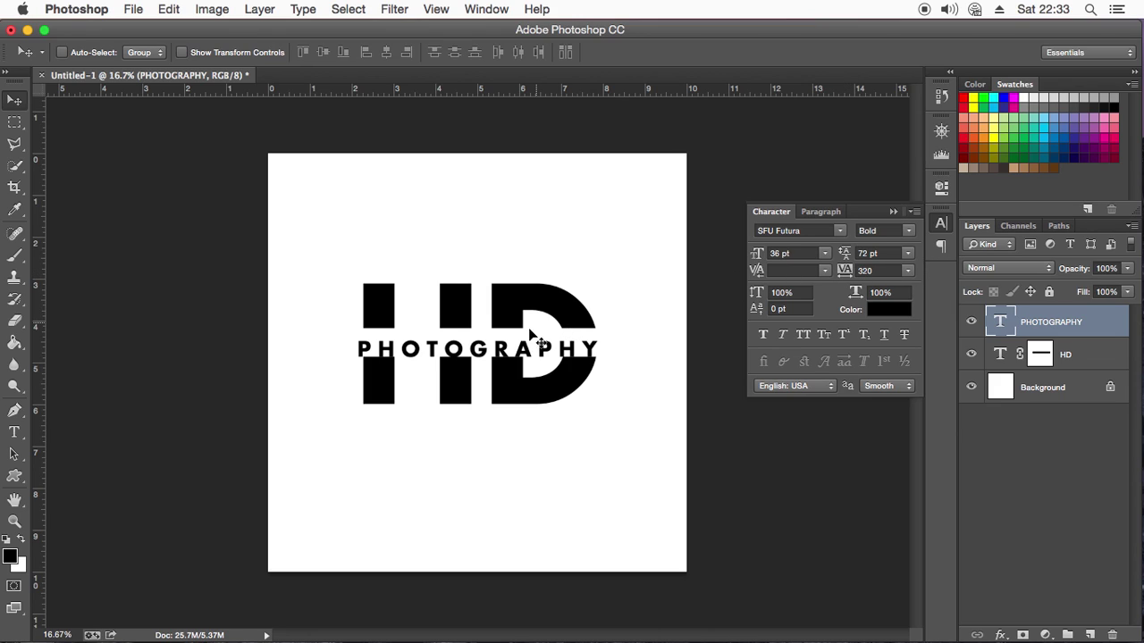
pyautogui.moveTo(456, 366); pyautogui.dragTo(455, 363)
pyautogui.hotkey('shift', 'Up')
pyautogui.hotkey('shift', 'Up')
pyautogui.hotkey('shift', 'Up')
pyautogui.hotkey('shift', 'Right')
pyautogui.hotkey('shift', 'Right')
pyautogui.hotkey('shift', 'Right')
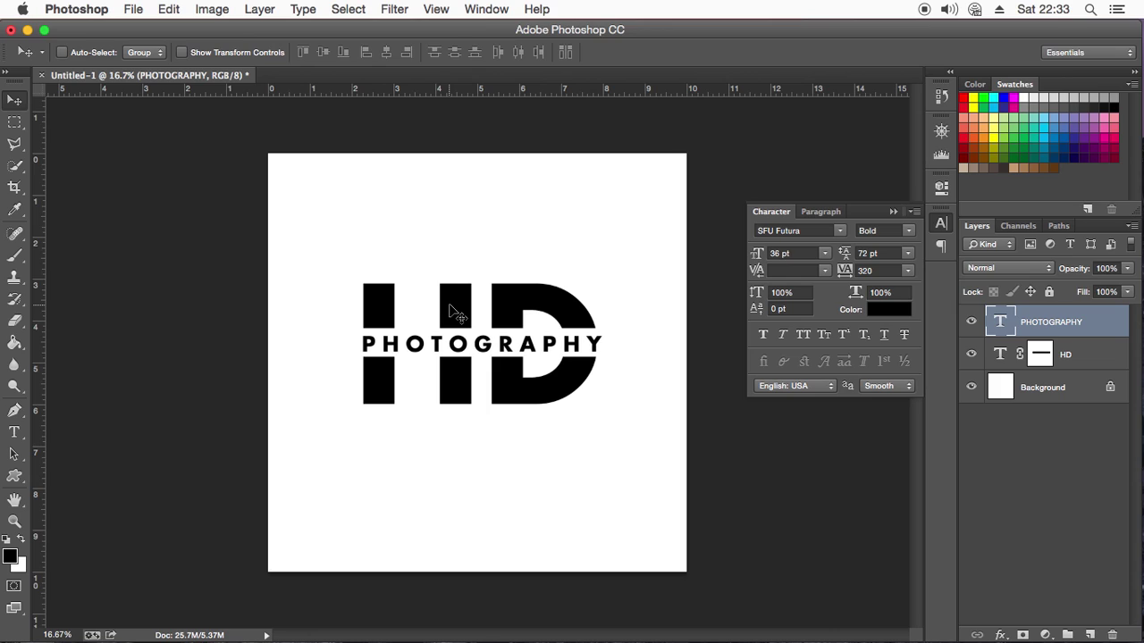
# Zoom out to 12.5% to see the whole logo and collapse the Character panel
pyautogui.click(14, 523)
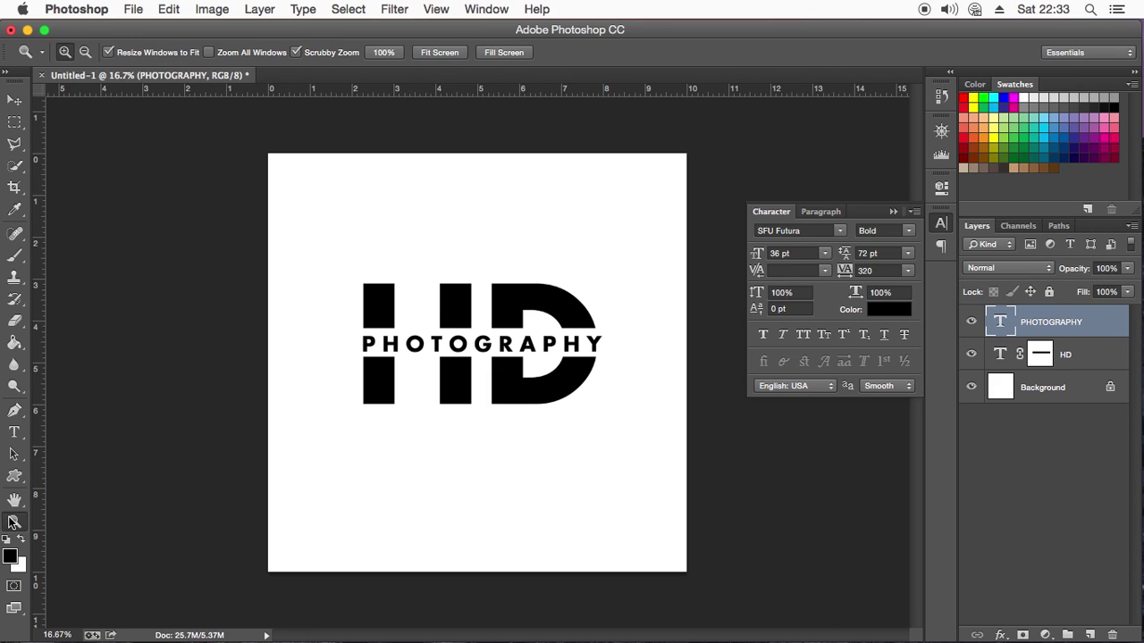
pyautogui.keyDown('alt'); pyautogui.click(516, 356); pyautogui.keyUp('alt')
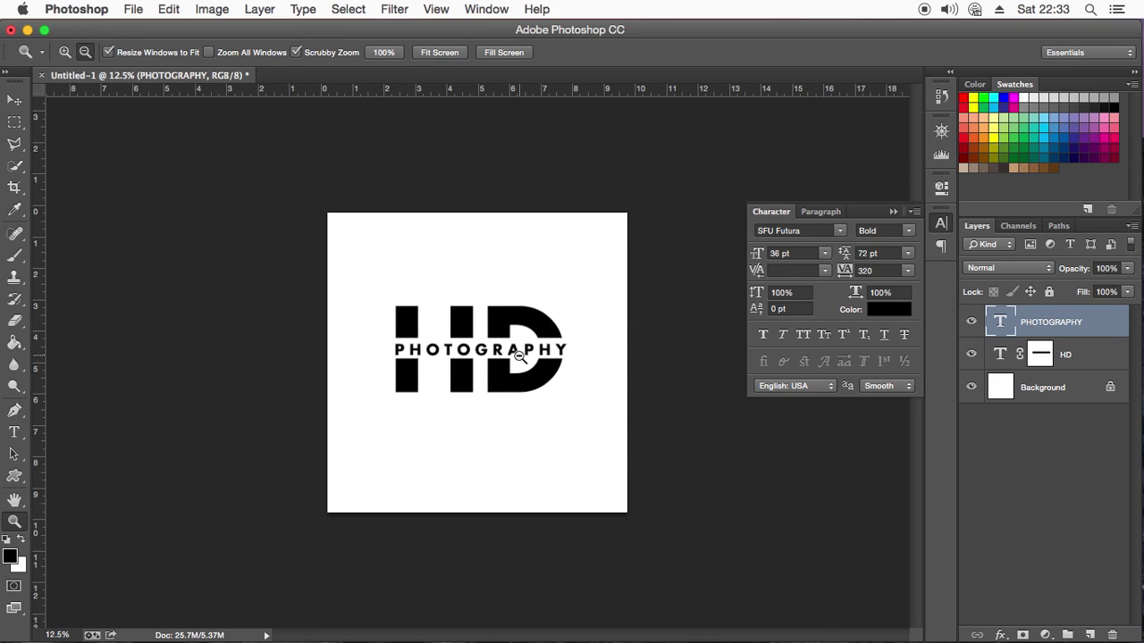
pyautogui.keyDown('alt'); pyautogui.click(515, 356); pyautogui.keyUp('alt')
pyautogui.keyDown('alt'); pyautogui.click(515, 356); pyautogui.keyUp('alt')
pyautogui.keyDown('alt'); pyautogui.click(516, 356); pyautogui.keyUp('alt')
pyautogui.click(490, 393)
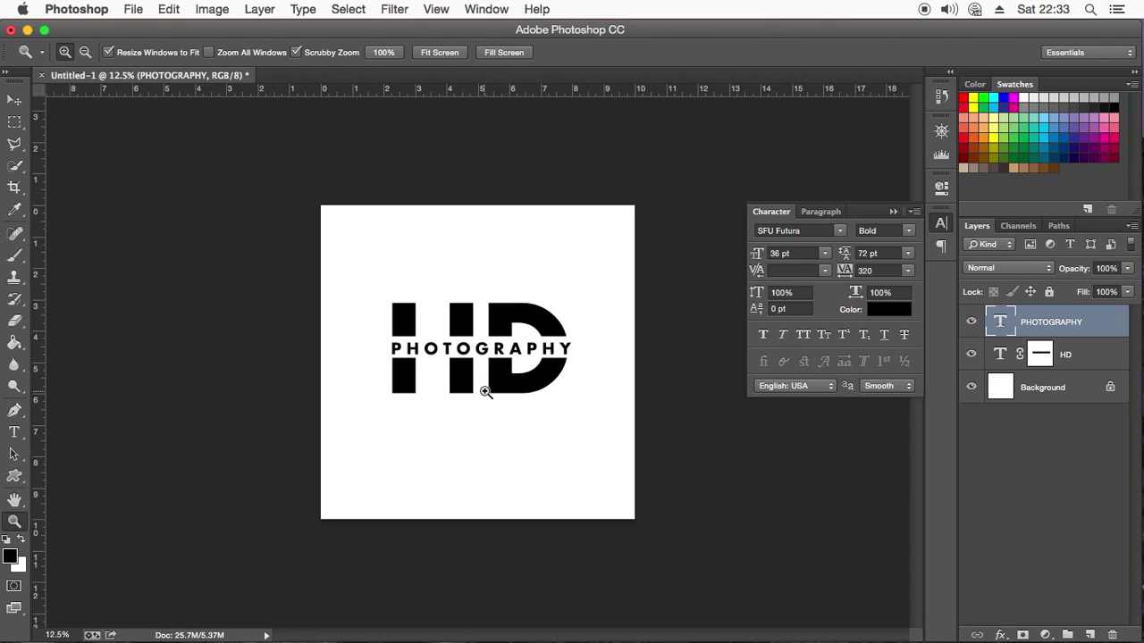
pyautogui.click(893, 212)
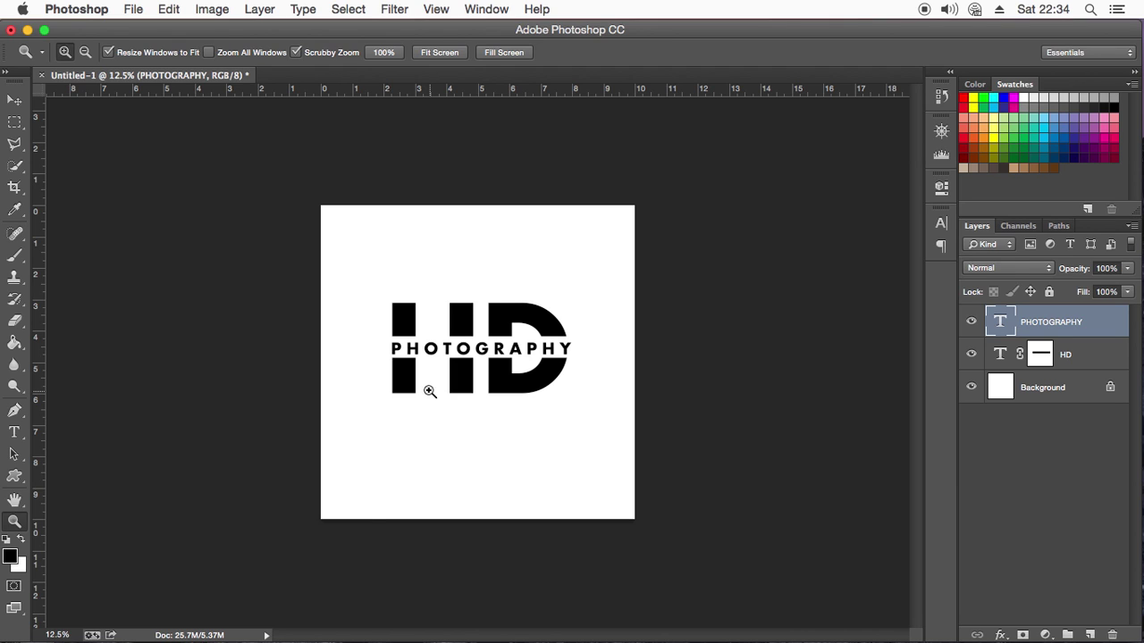
pyautogui.click(469, 612)
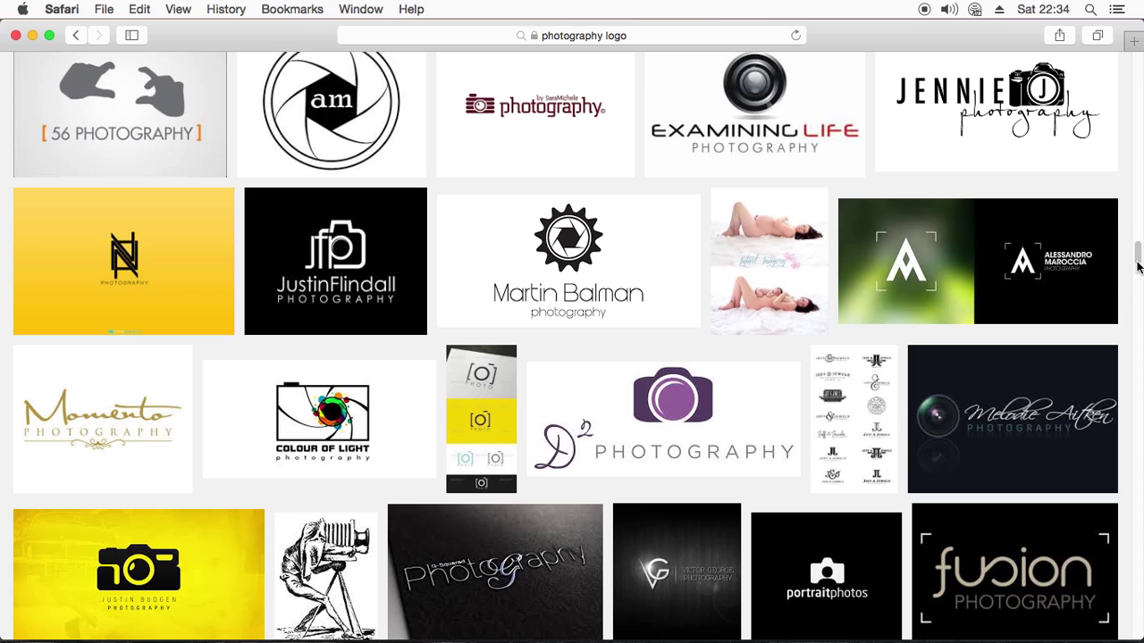
# Browse the 'photography logo' image results and preview one logo up close
pyautogui.scroll(-5, 1136, 259)
pyautogui.scroll(6, 1137, 259)
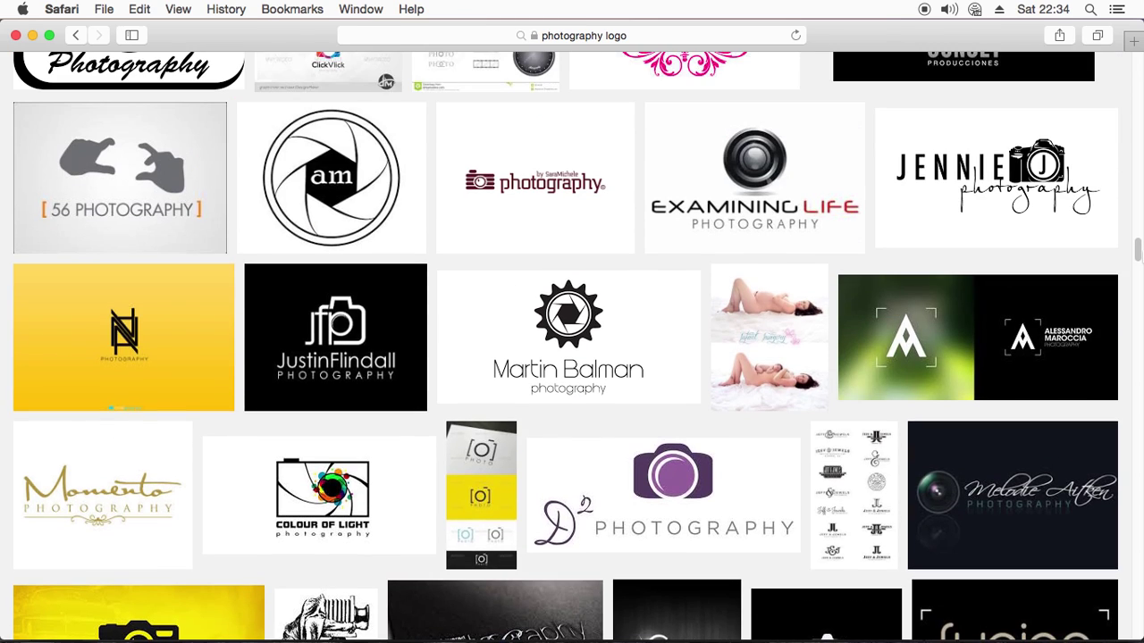
pyautogui.click(1024, 340)
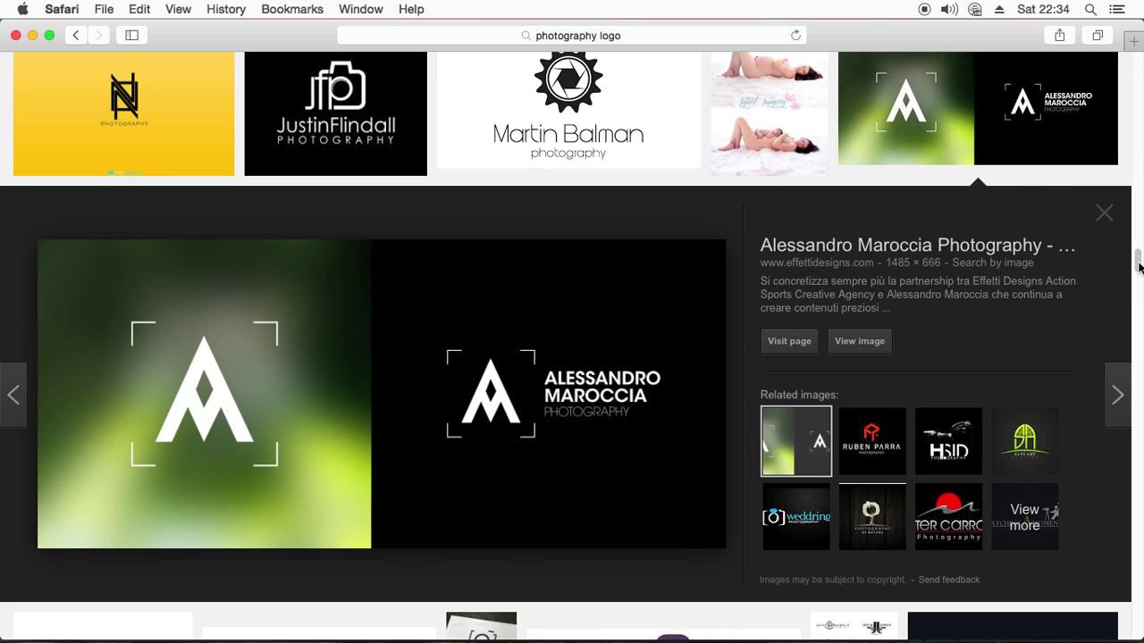
pyautogui.scroll(10, 1133, 267)
pyautogui.scroll(5, 565, 348)
pyautogui.scroll(2, 566, 347)
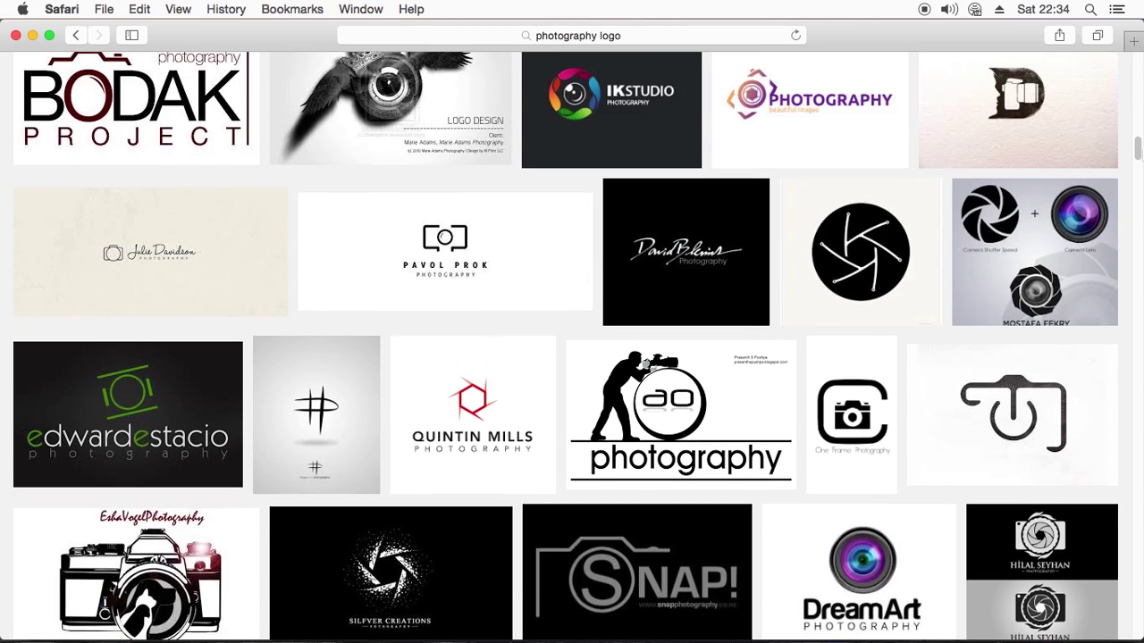
pyautogui.scroll(2, 566, 347)
pyautogui.scroll(1, 565, 348)
pyautogui.scroll(2, 604, 401)
pyautogui.scroll(5, 604, 400)
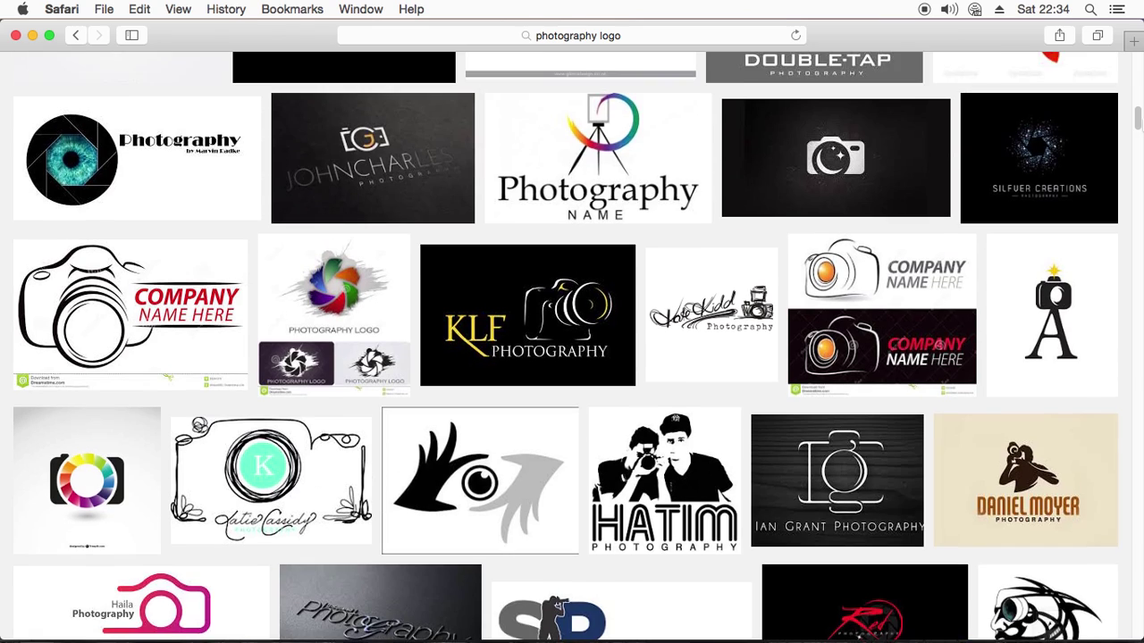
pyautogui.scroll(2, 604, 401)
pyautogui.scroll(3, 604, 400)
pyautogui.scroll(2, 604, 400)
pyautogui.scroll(4, 604, 400)
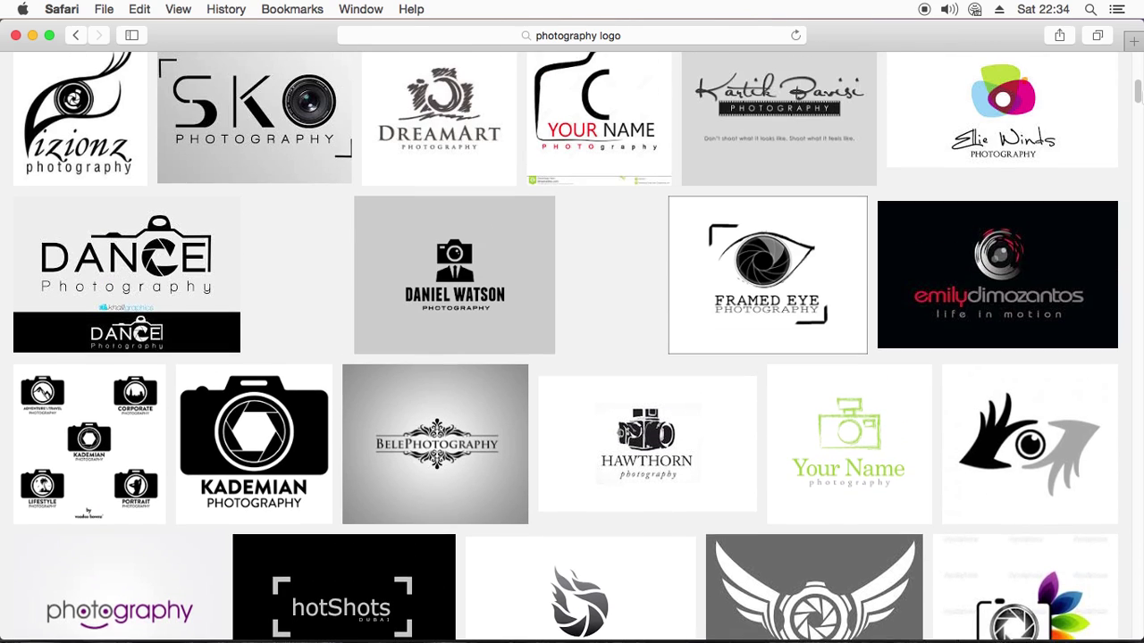
pyautogui.scroll(3, 604, 400)
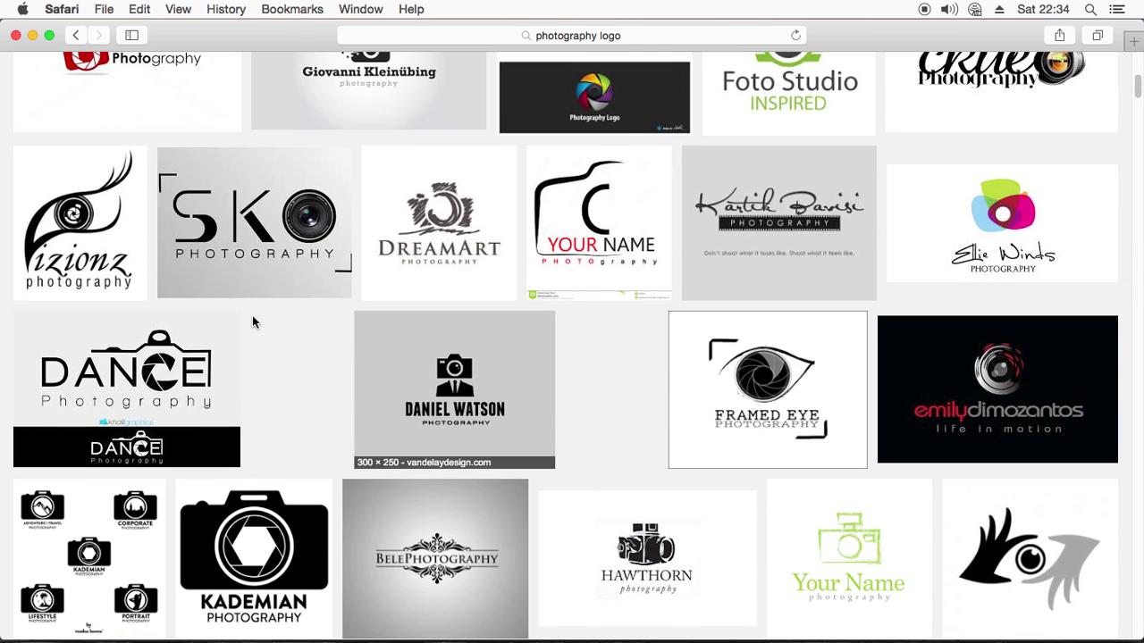
# Preview several more logos, including the Company and DreamArt ones, then minimize Safari
pyautogui.click(454, 393)
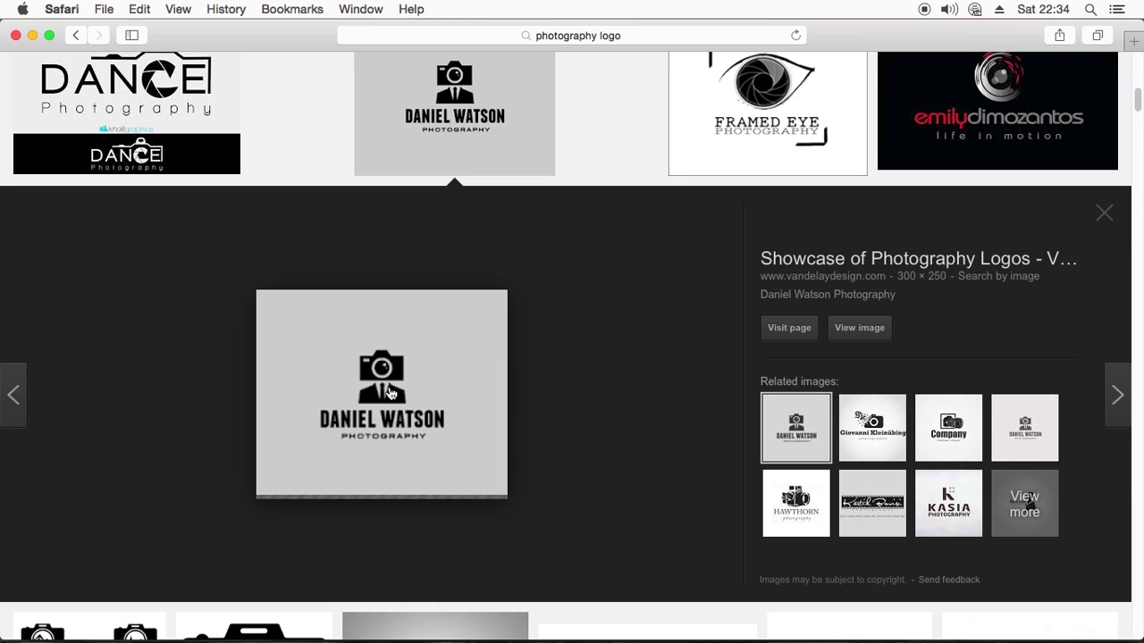
pyautogui.click(874, 430)
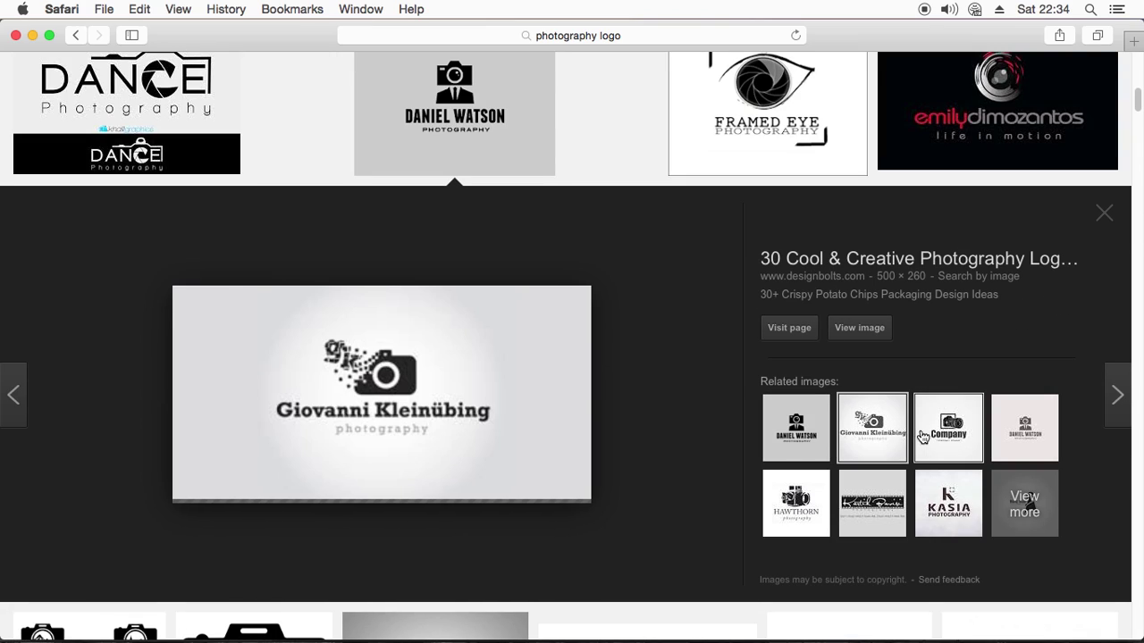
pyautogui.click(953, 440)
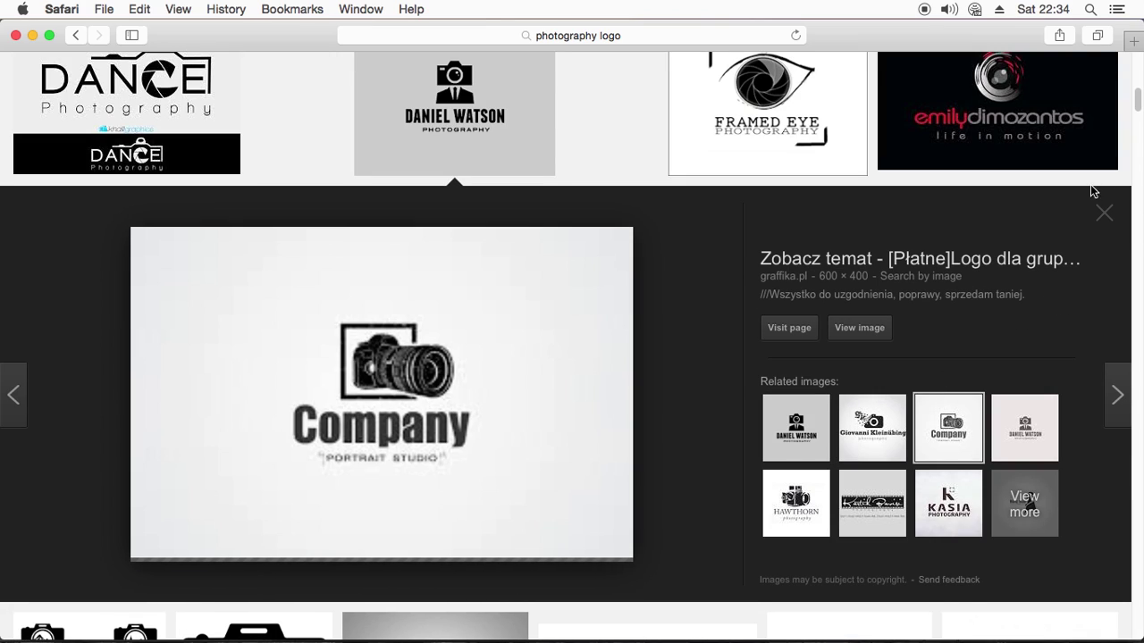
pyautogui.moveTo(1140, 109)
pyautogui.mouseDown()
pyautogui.moveTo(1139, 70)
pyautogui.moveTo(1139, 81)
pyautogui.mouseUp()
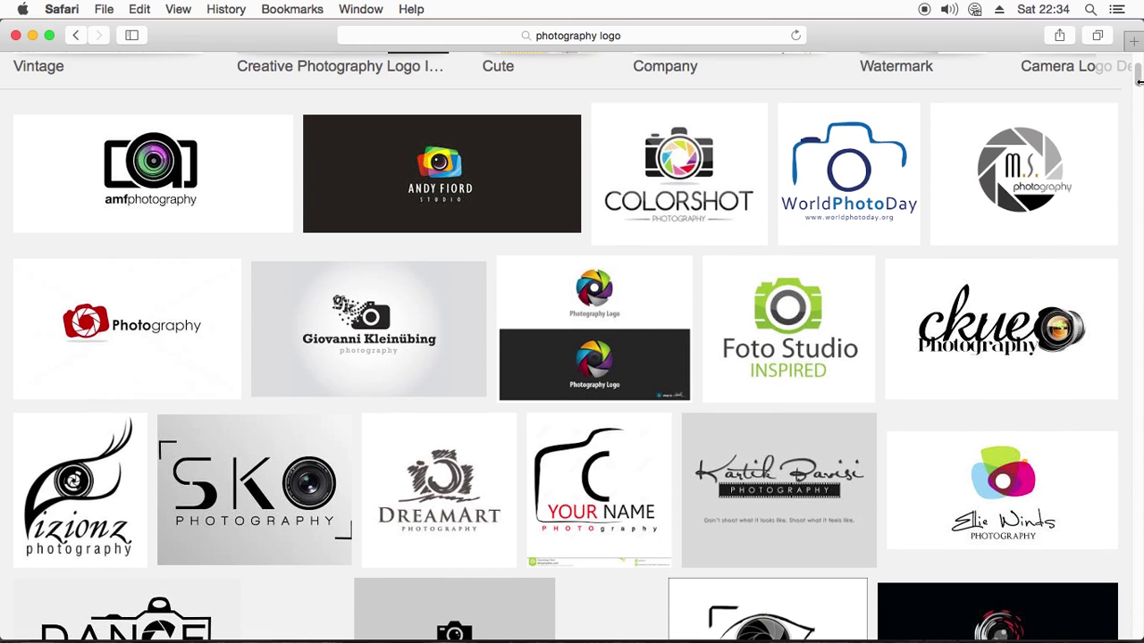
pyautogui.moveTo(1139, 81); pyautogui.dragTo(1140, 97)
pyautogui.click(426, 157)
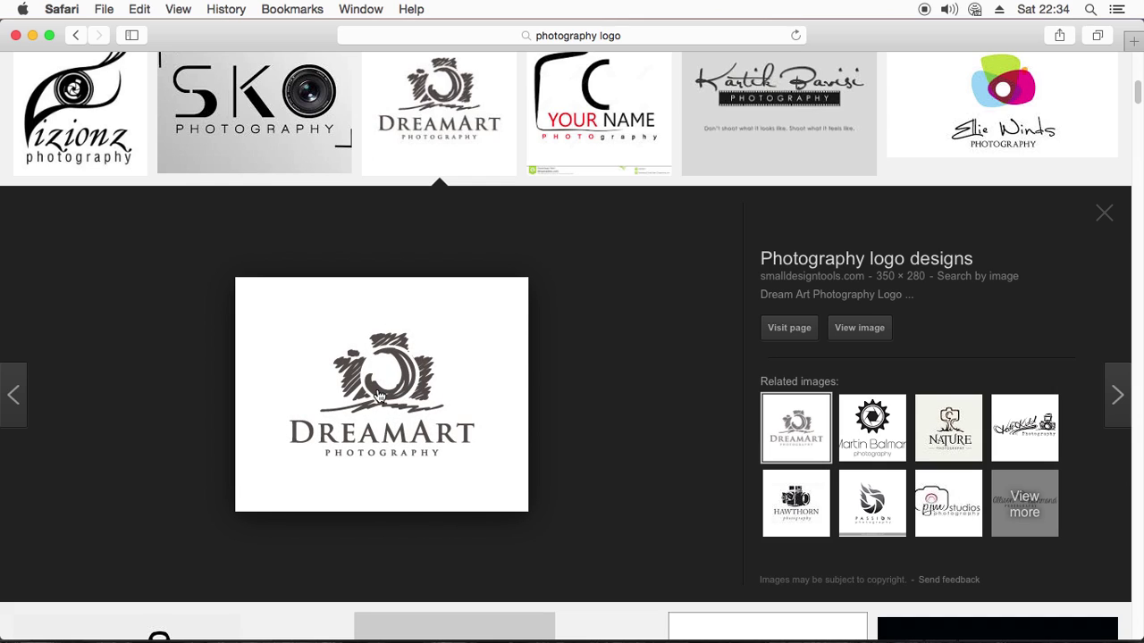
pyautogui.moveTo(1137, 96); pyautogui.dragTo(1139, 236)
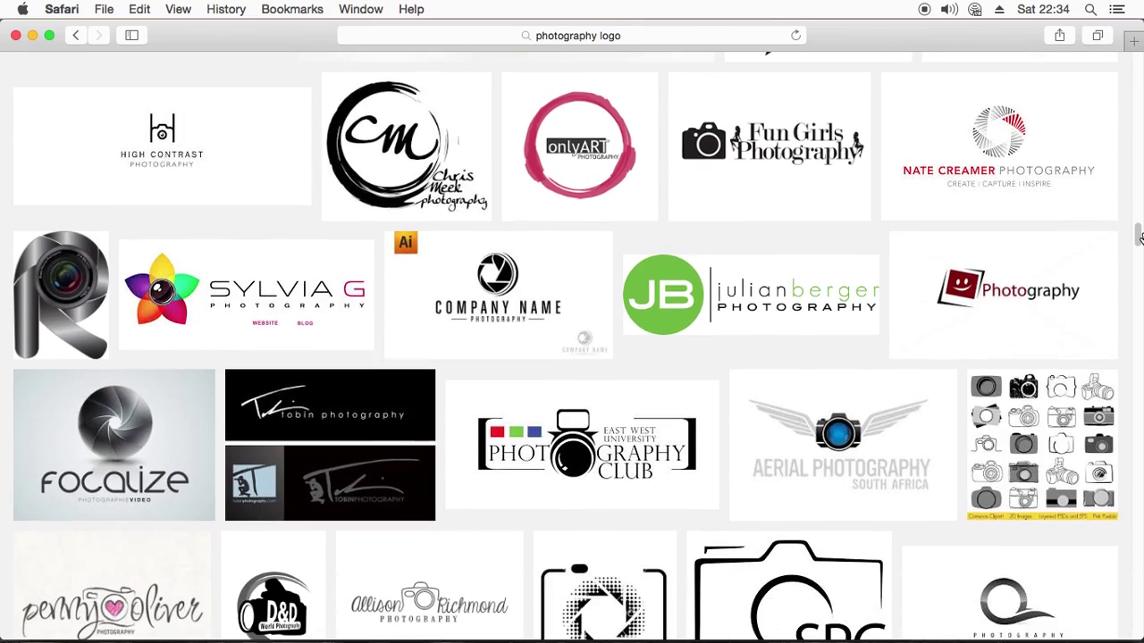
pyautogui.click(33, 35)
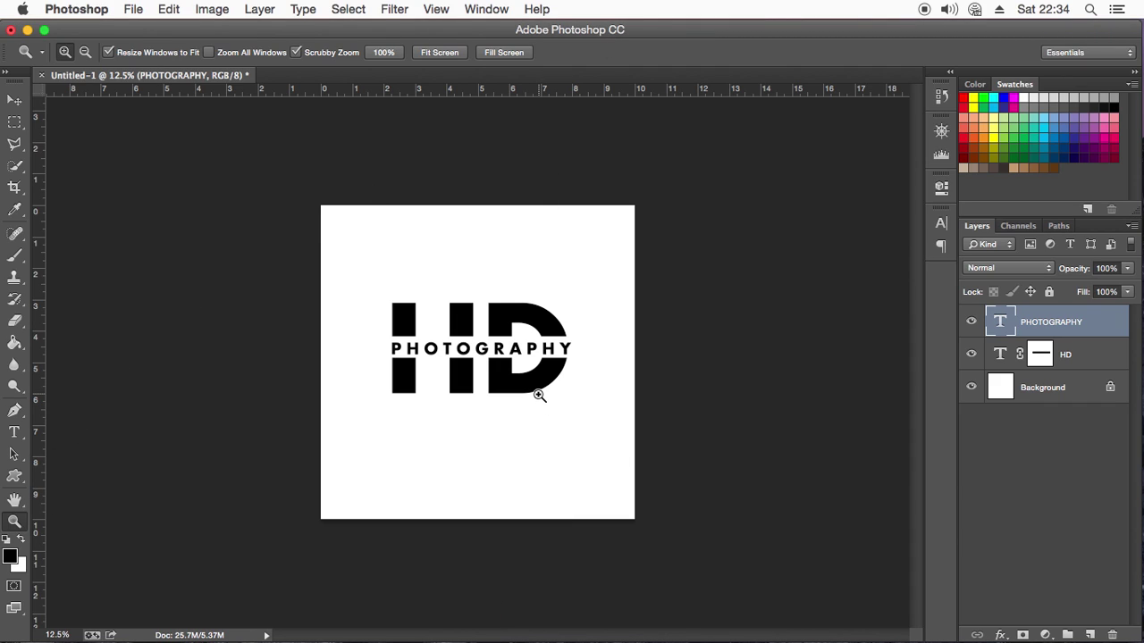
# Nudge the PHOTOGRAPHY layer up one pixel with the Move tool
pyautogui.click(13, 101)
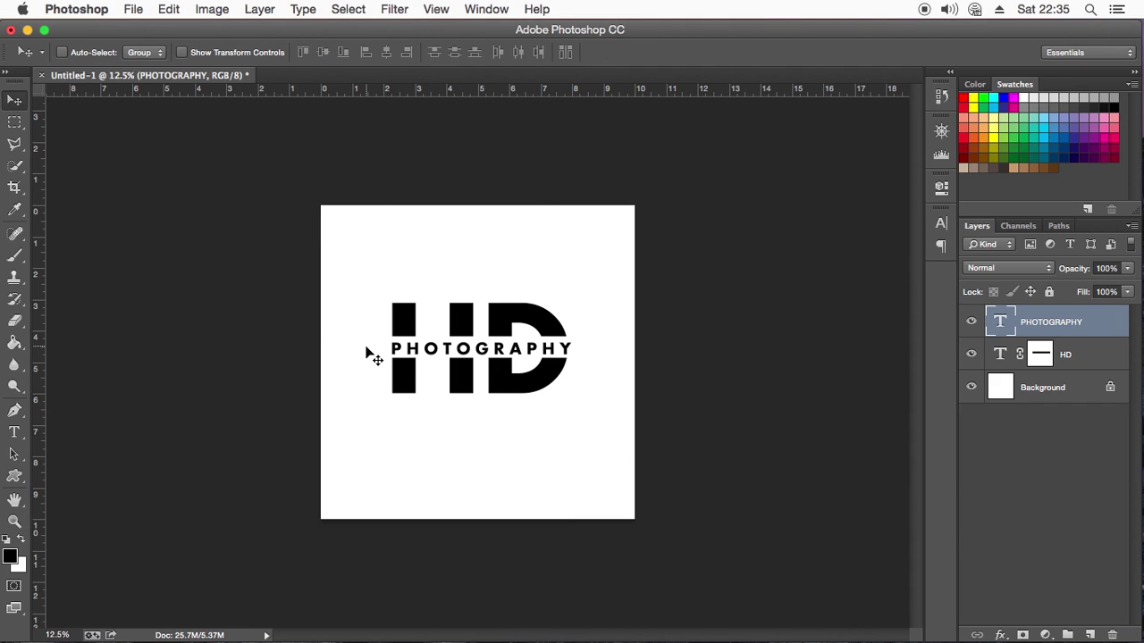
pyautogui.press('Up')
pyautogui.press('Up')
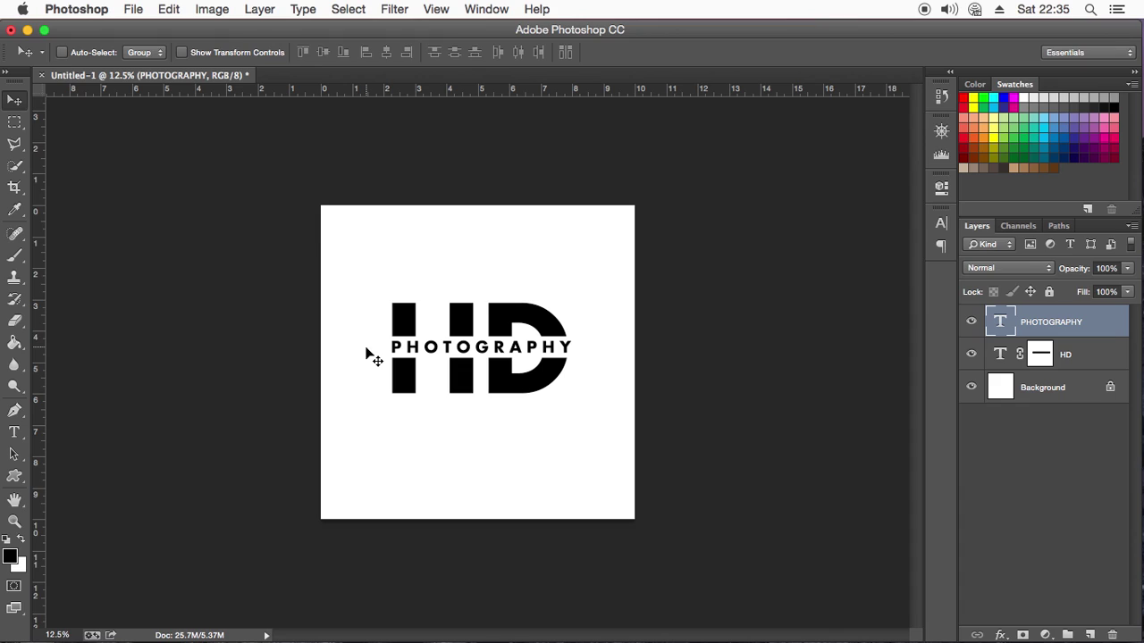
pyautogui.click(14, 522)
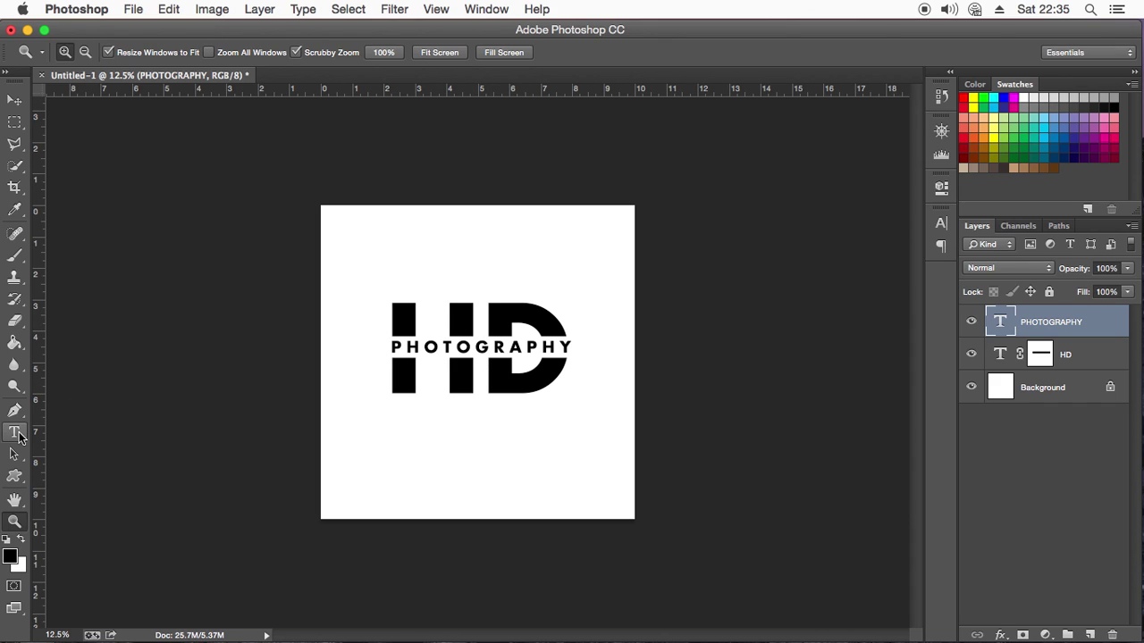
# Type FEDEx in a new text box below the logo and set it to 72 pt
pyautogui.click(15, 432)
pyautogui.moveTo(390, 421); pyautogui.dragTo(607, 514)
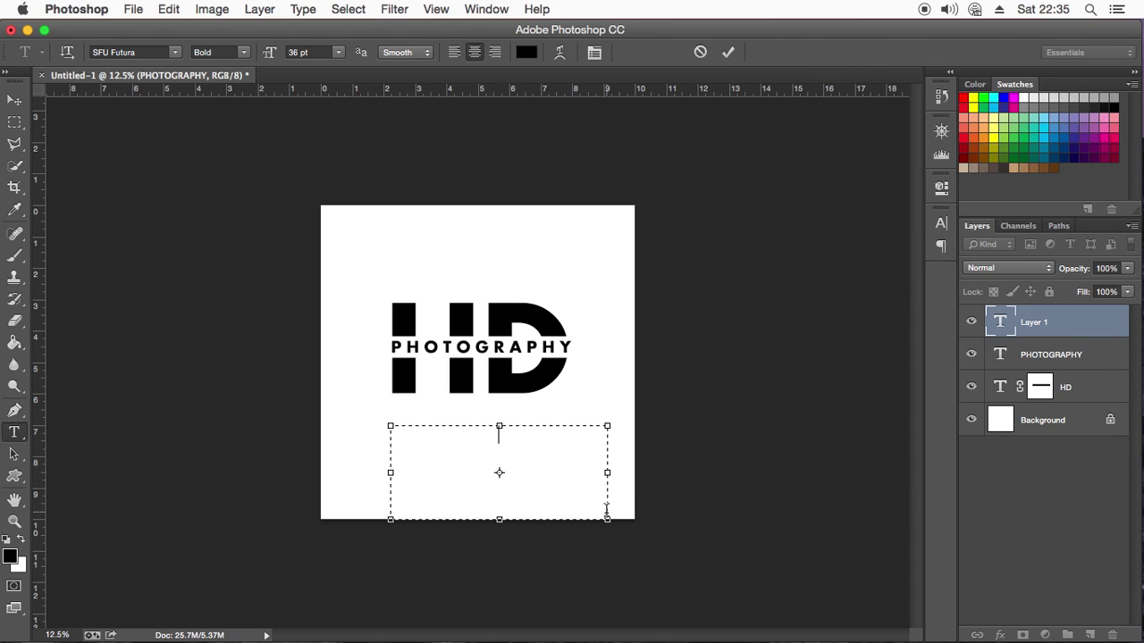
pyautogui.write('FED')
pyautogui.write('Ex')
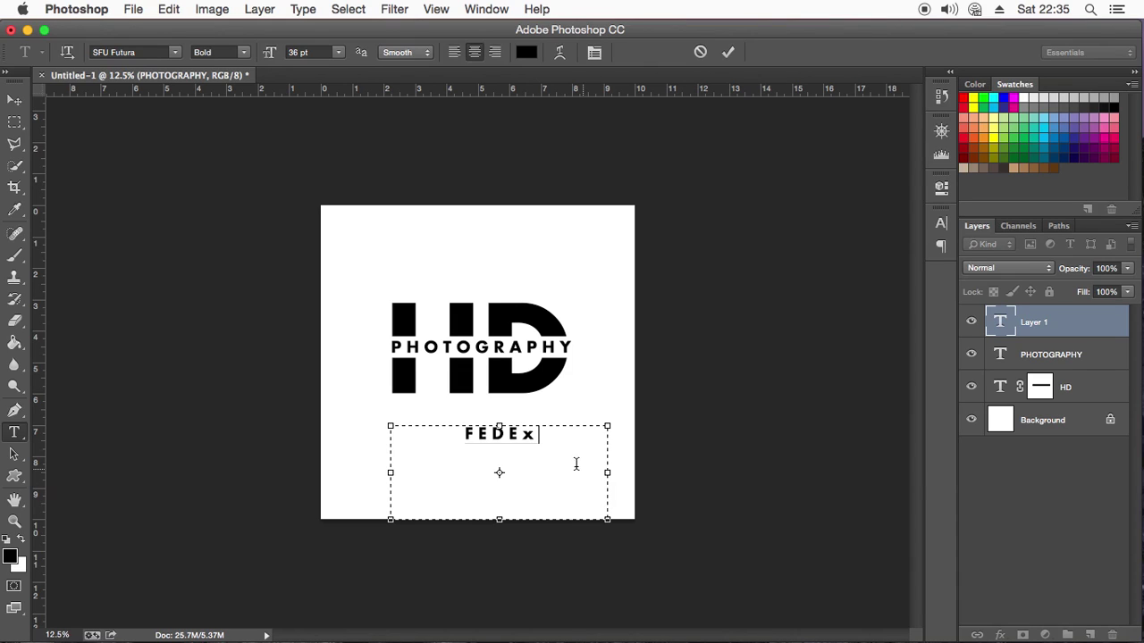
pyautogui.moveTo(577, 464); pyautogui.dragTo(368, 422)
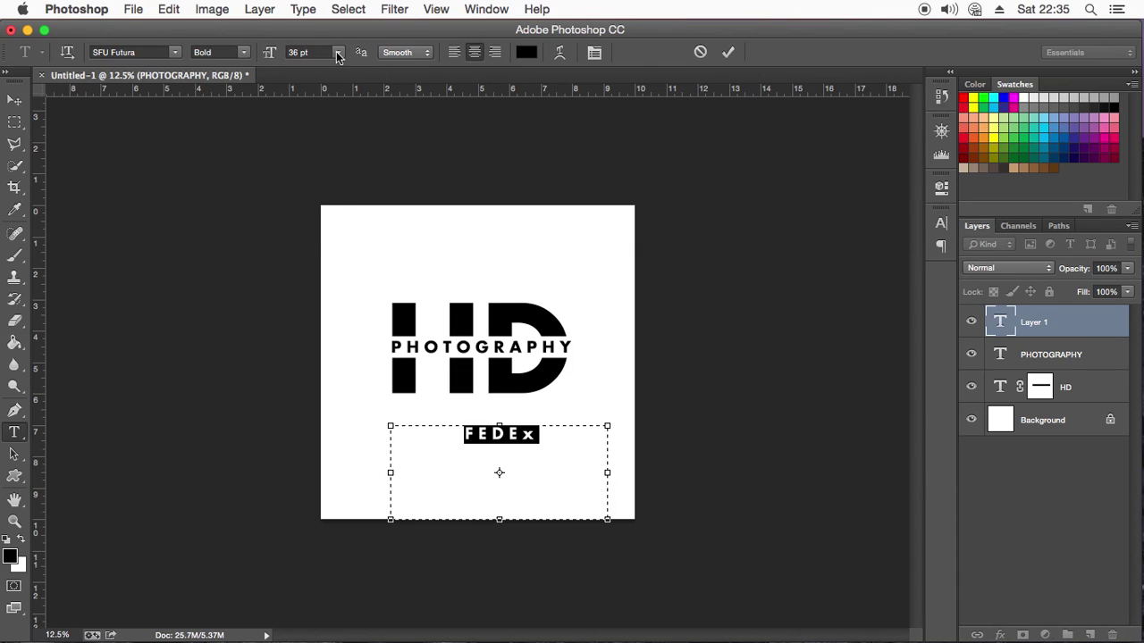
pyautogui.click(338, 54)
pyautogui.click(306, 227)
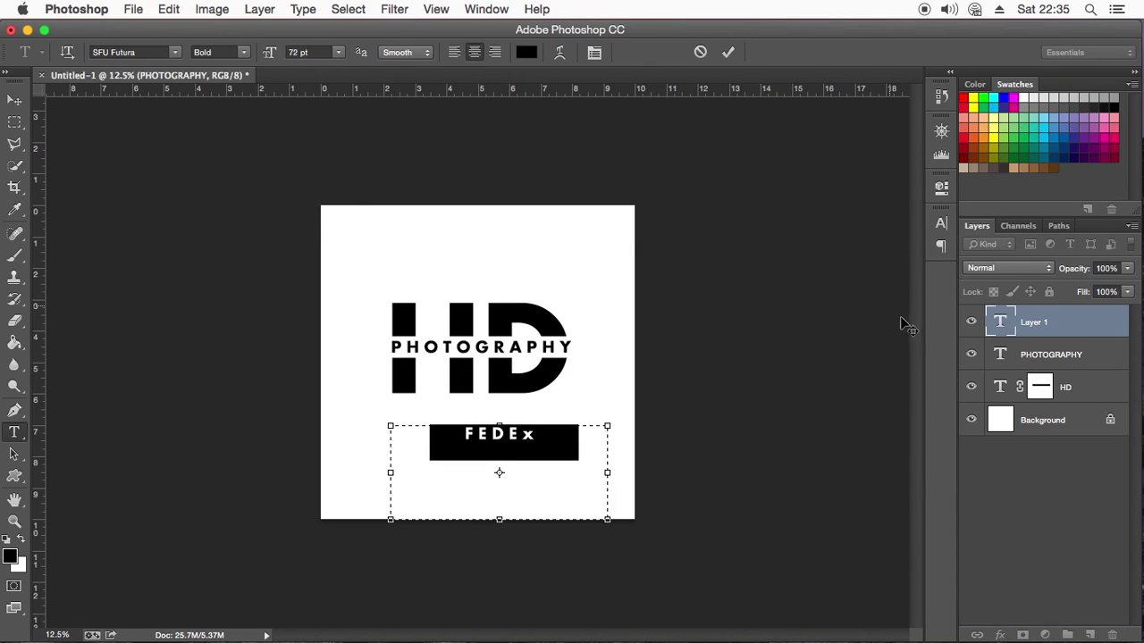
pyautogui.click(493, 458)
pyautogui.moveTo(591, 464); pyautogui.dragTo(425, 451)
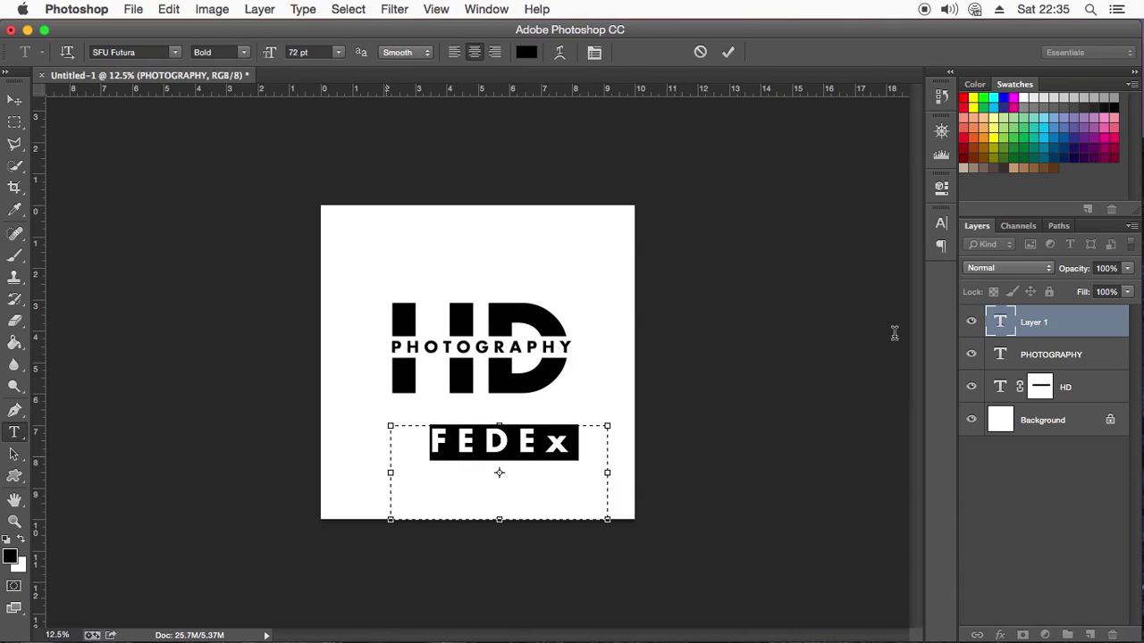
# Tighten the FEDEx tracking to -75 in the Character panel and commit the text
pyautogui.click(941, 223)
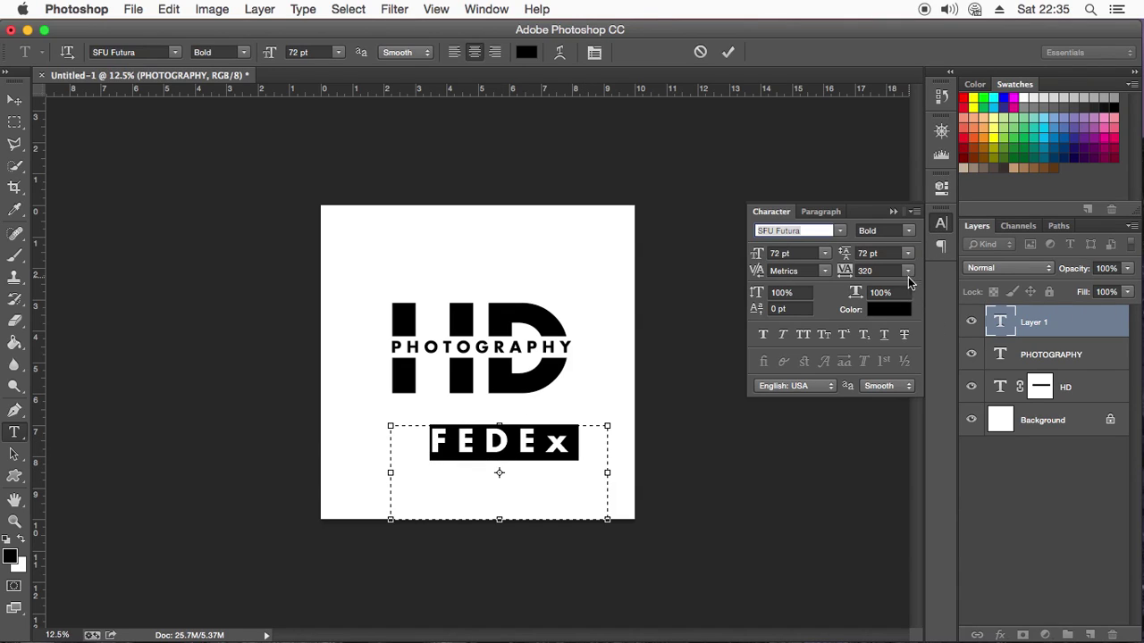
pyautogui.click(908, 271)
pyautogui.click(880, 262)
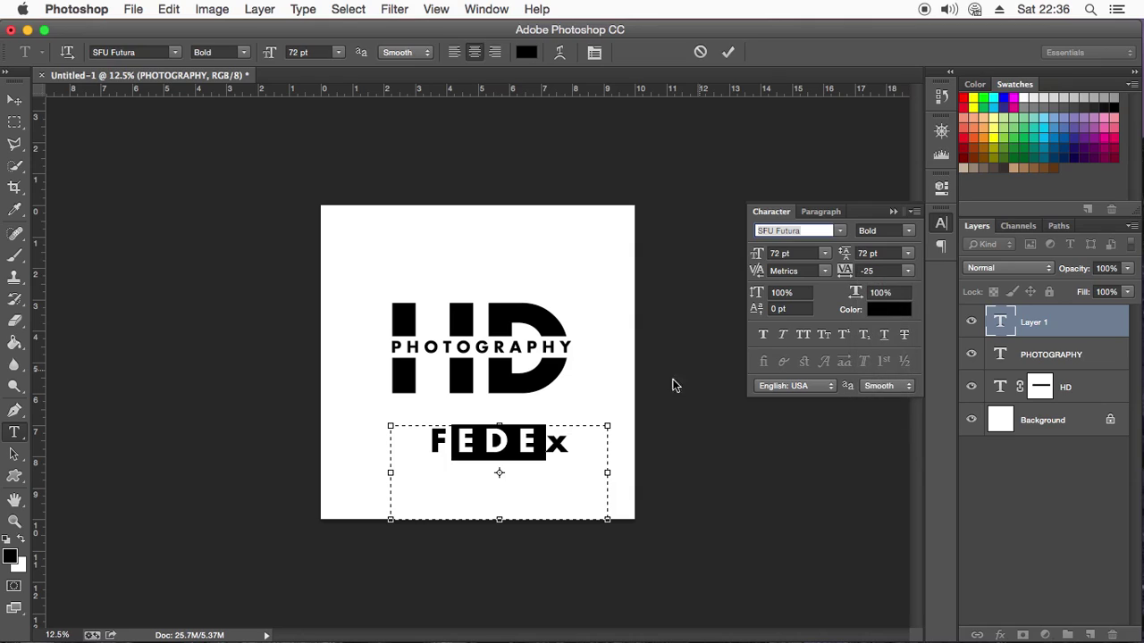
pyautogui.moveTo(563, 447); pyautogui.dragTo(410, 445)
pyautogui.click(908, 271)
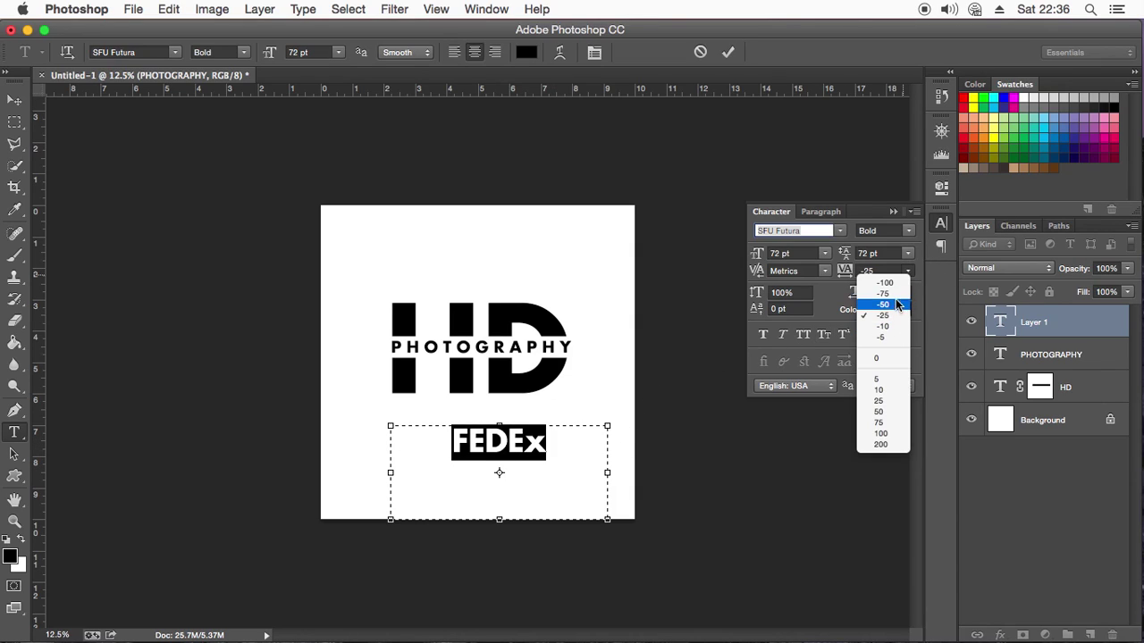
pyautogui.click(885, 294)
pyautogui.click(540, 468)
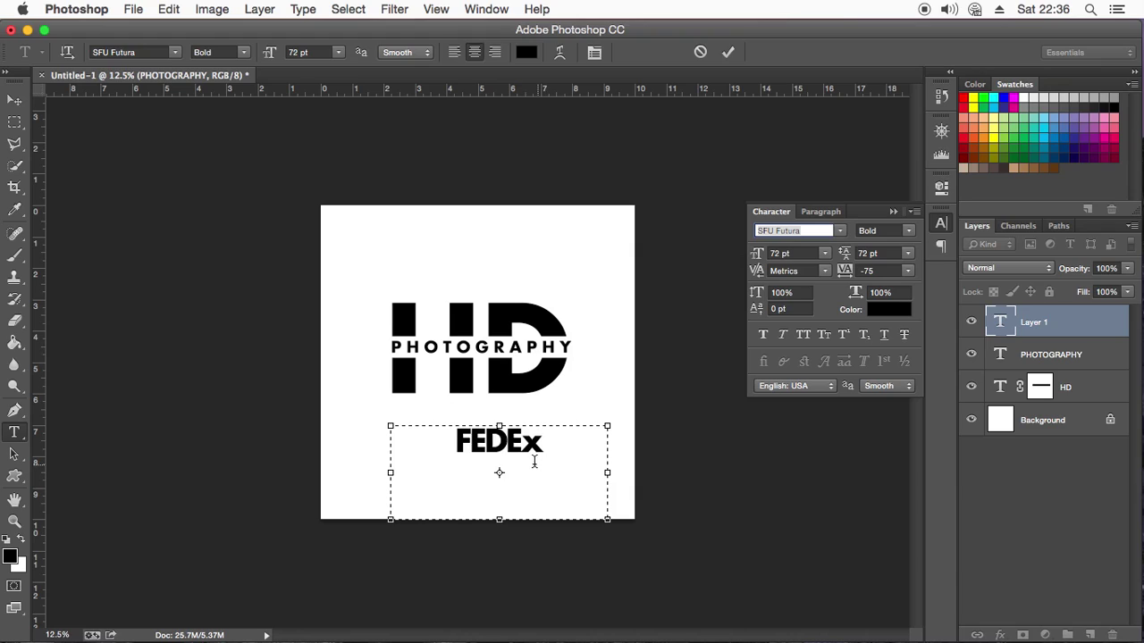
pyautogui.click(14, 522)
# Zoom in on the FEDEx text, zoom out to the whole document, then zoom to 25% on the logo
pyautogui.click(550, 460)
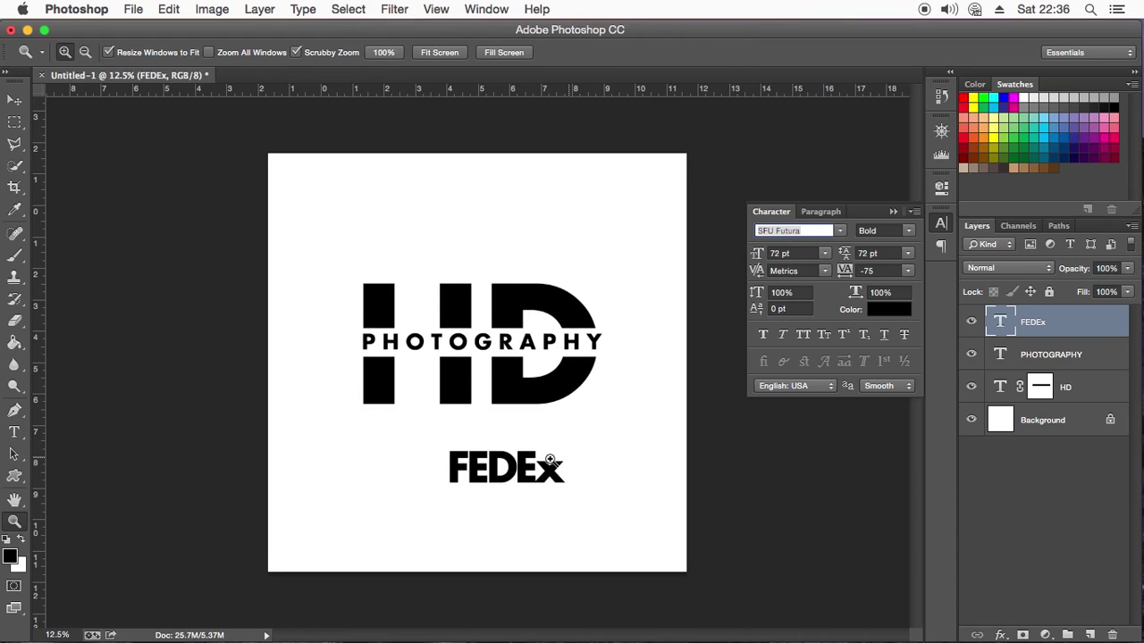
pyautogui.click(549, 460)
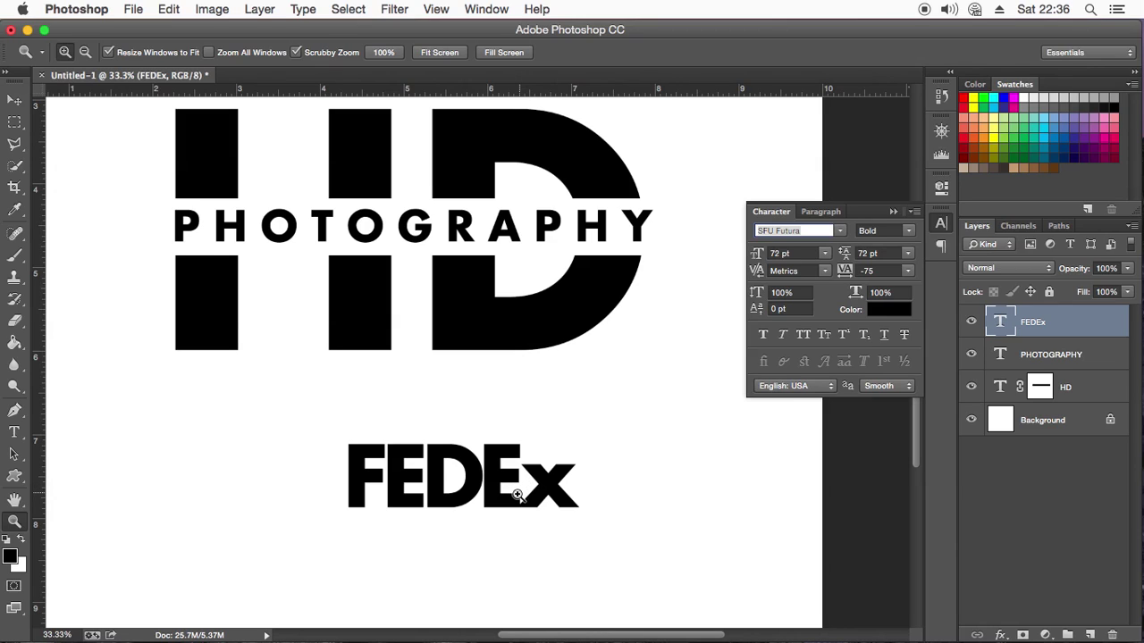
pyautogui.moveTo(547, 451); pyautogui.dragTo(480, 475)
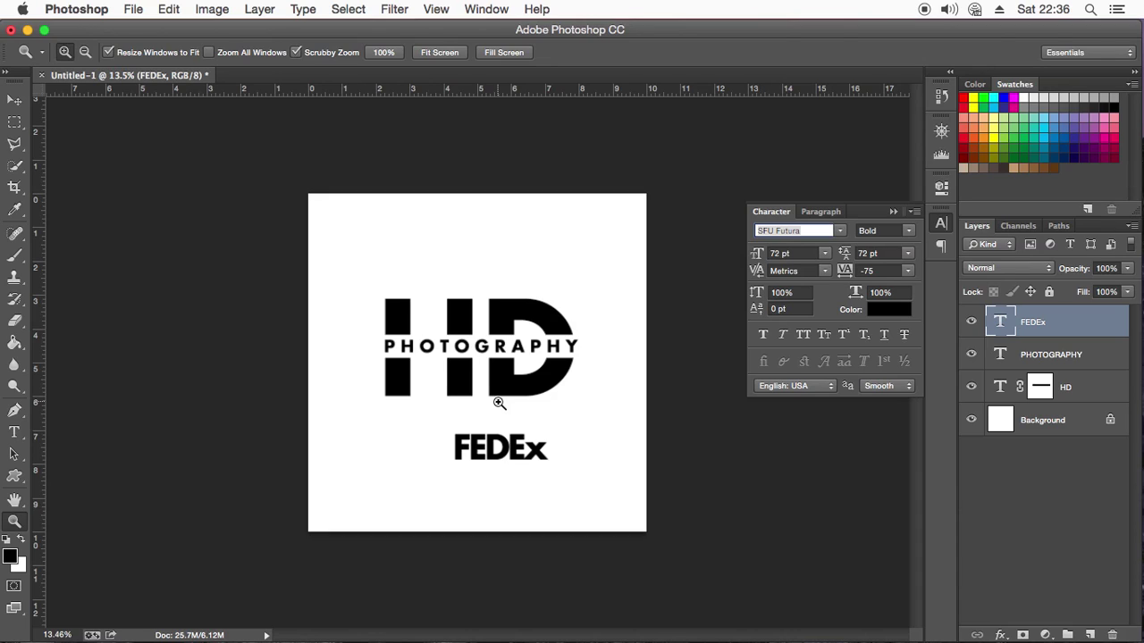
pyautogui.click(498, 403)
pyautogui.click(495, 396)
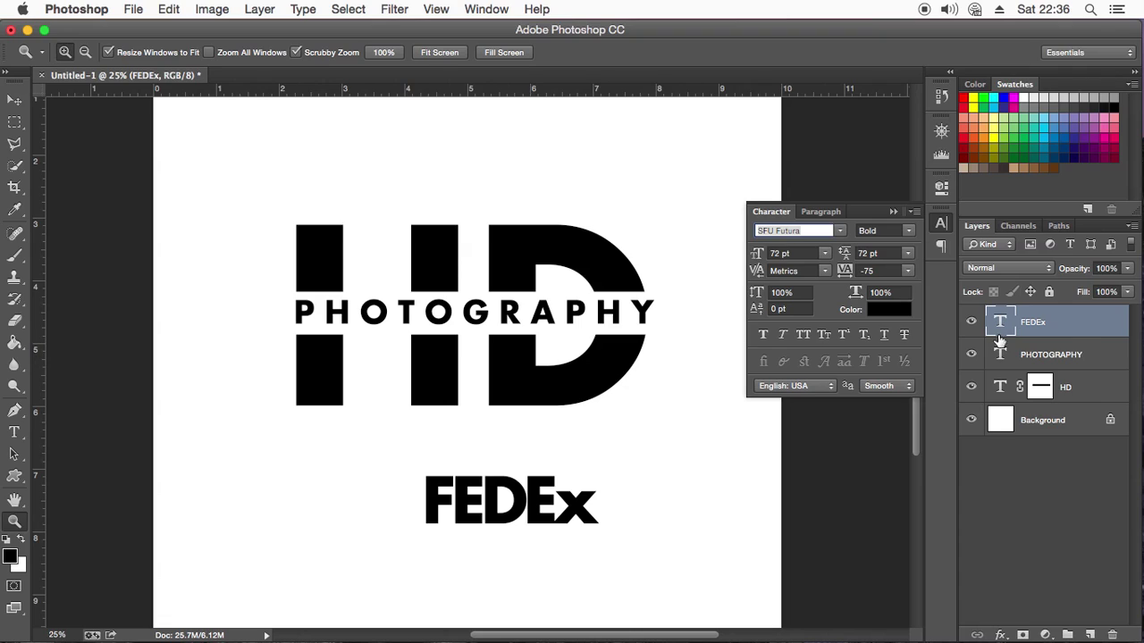
# Preview Bevel & Emboss and a red Color Overlay on PHOTOGRAPHY, then cancel the layer style
pyautogui.doubleClick(1098, 358)
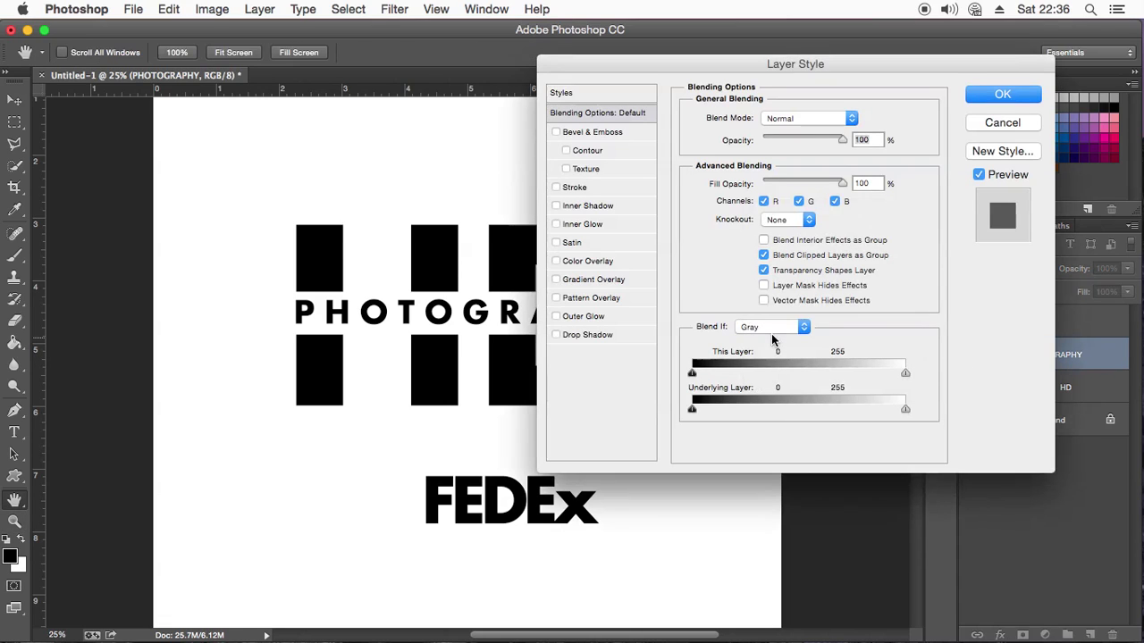
pyautogui.click(583, 132)
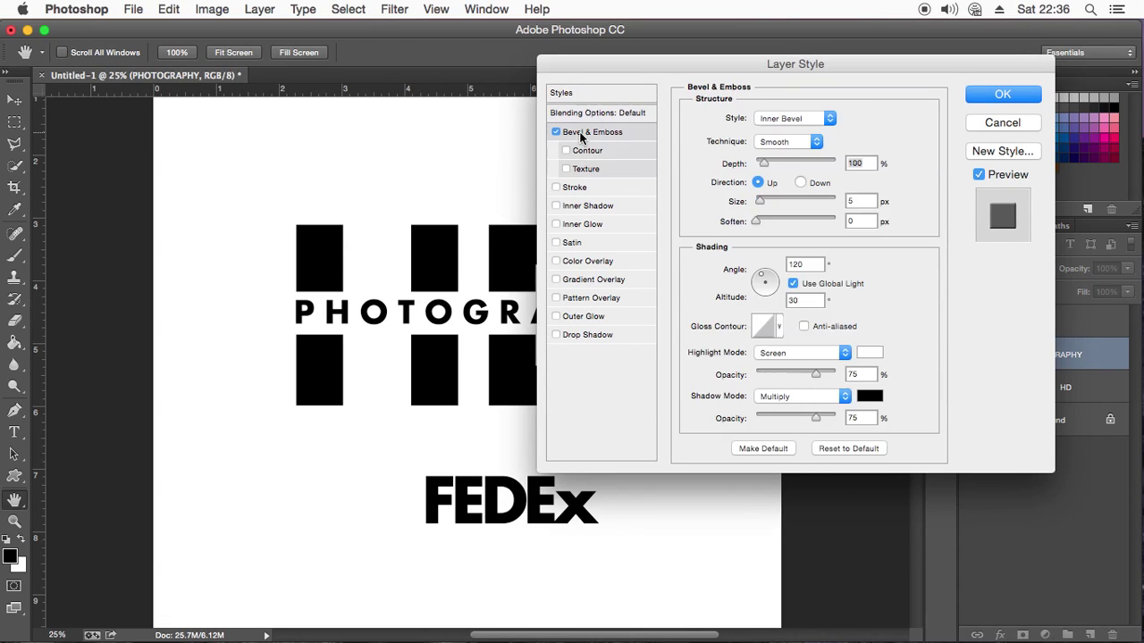
pyautogui.moveTo(663, 69); pyautogui.dragTo(712, 72)
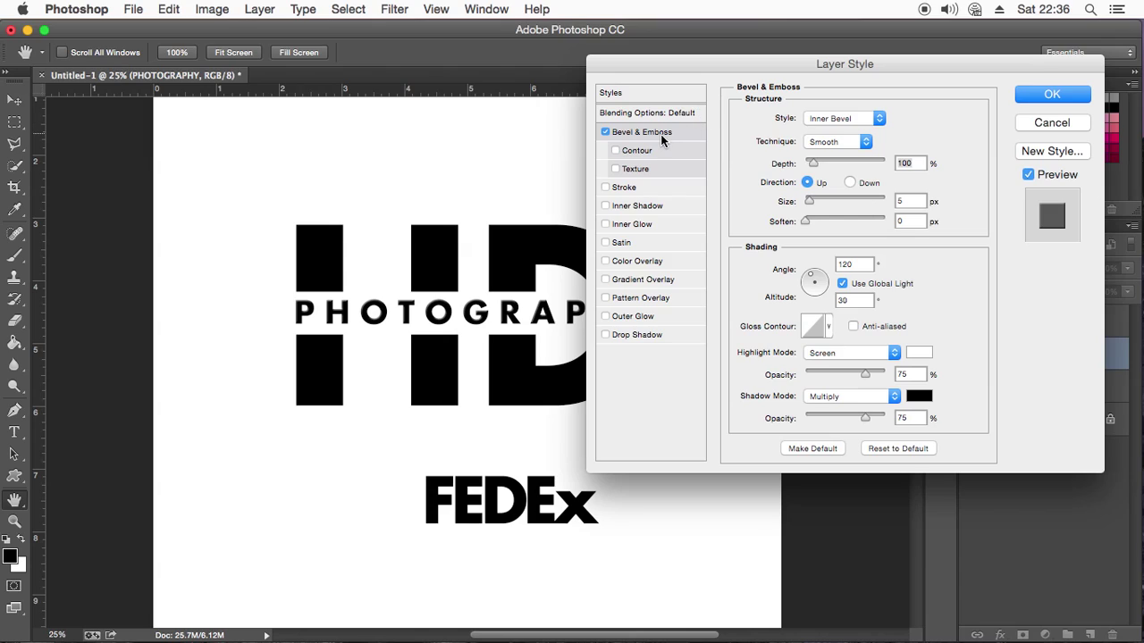
pyautogui.click(605, 281)
pyautogui.click(605, 282)
pyautogui.click(605, 261)
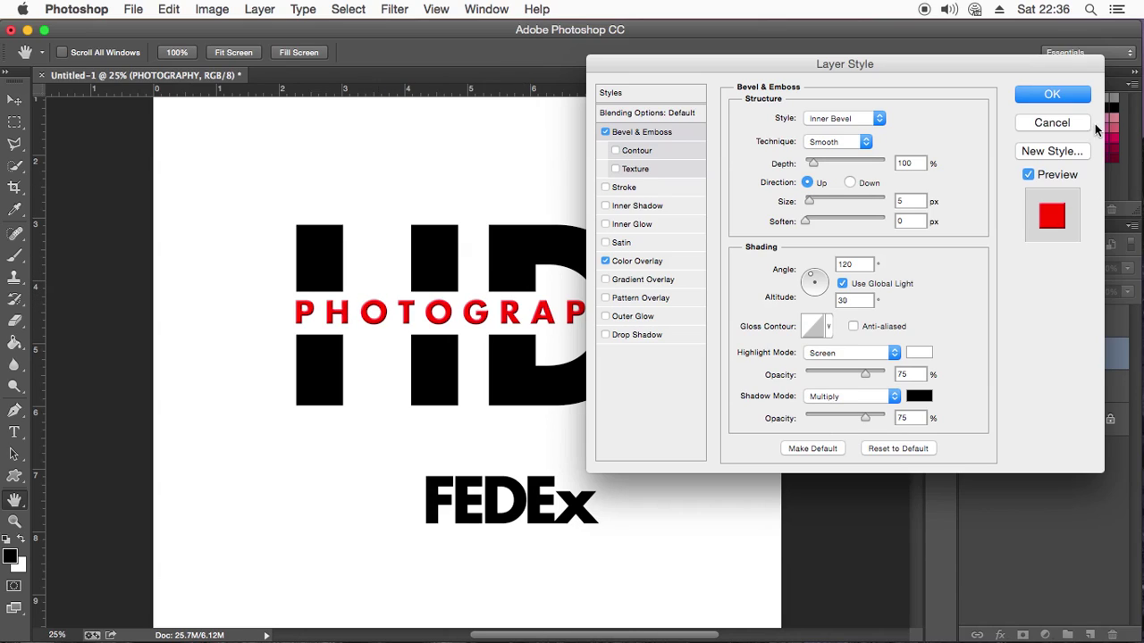
pyautogui.click(1064, 125)
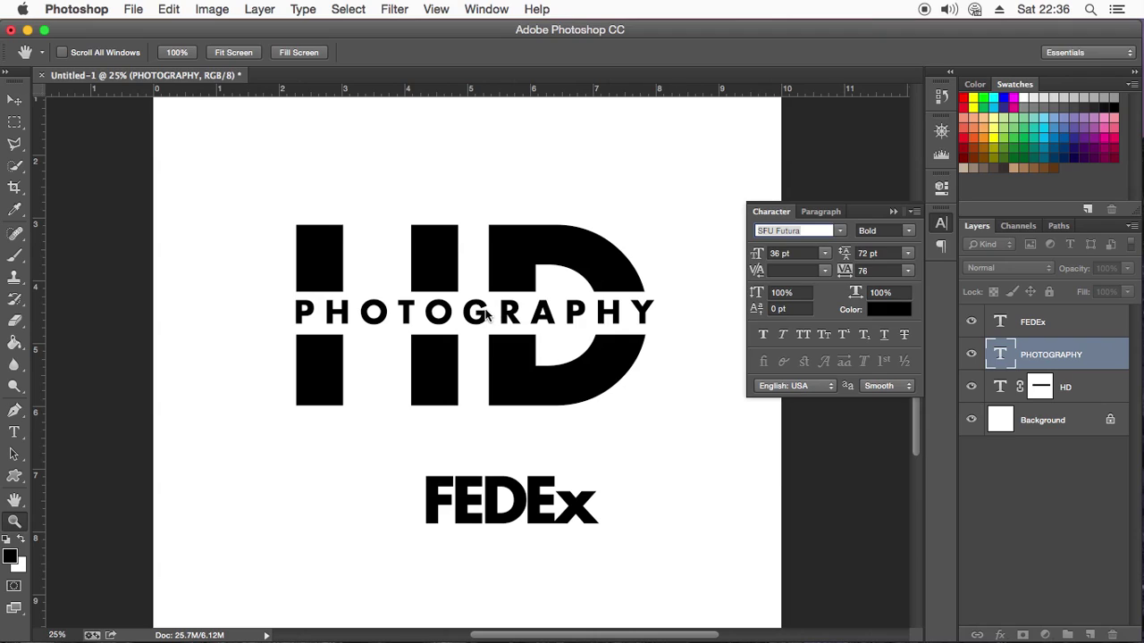
# Collapse the Character panel and zoom out on the canvas
pyautogui.click(15, 521)
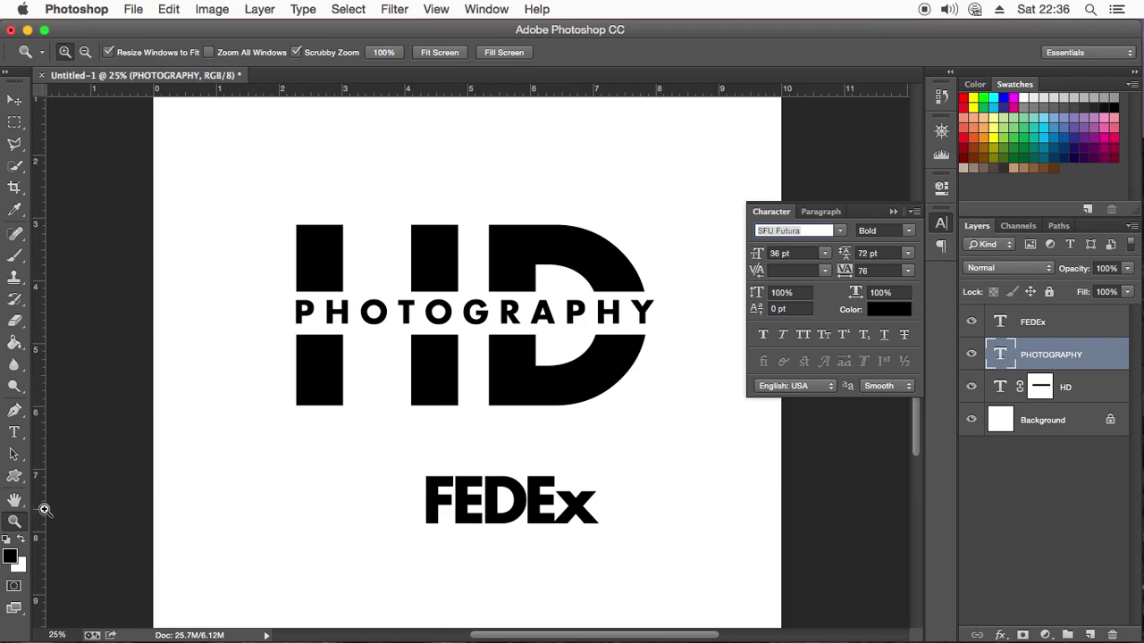
pyautogui.click(892, 211)
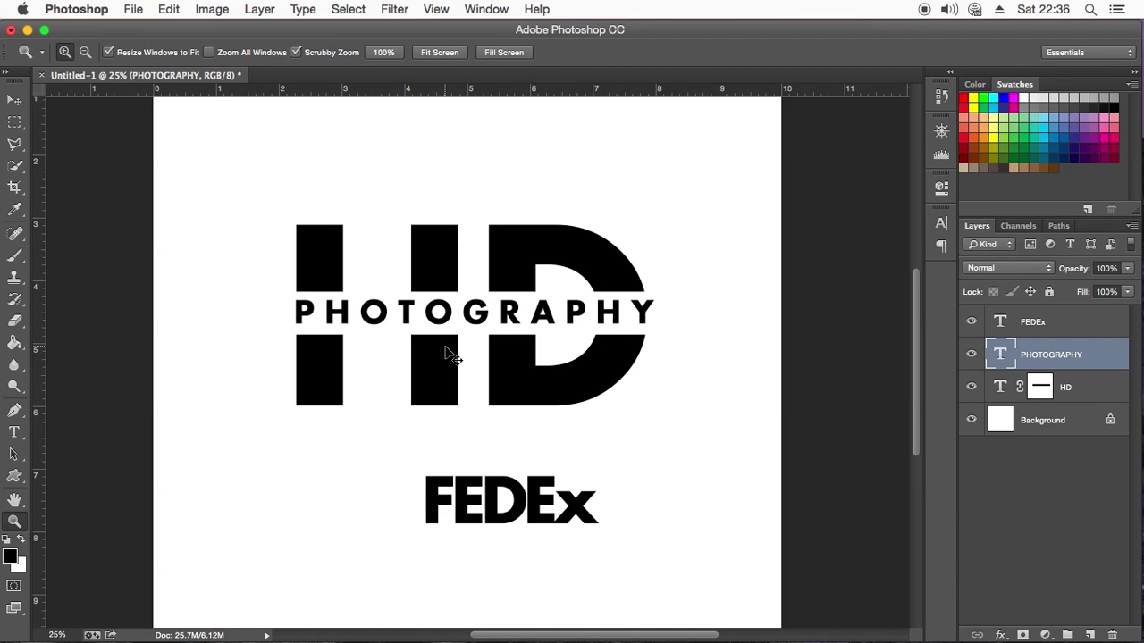
pyautogui.keyDown('alt'); pyautogui.click(446, 347); pyautogui.keyUp('alt')
# Zoom slightly into the logo, then bring Safari's photography logo results to the front
pyautogui.click(458, 356)
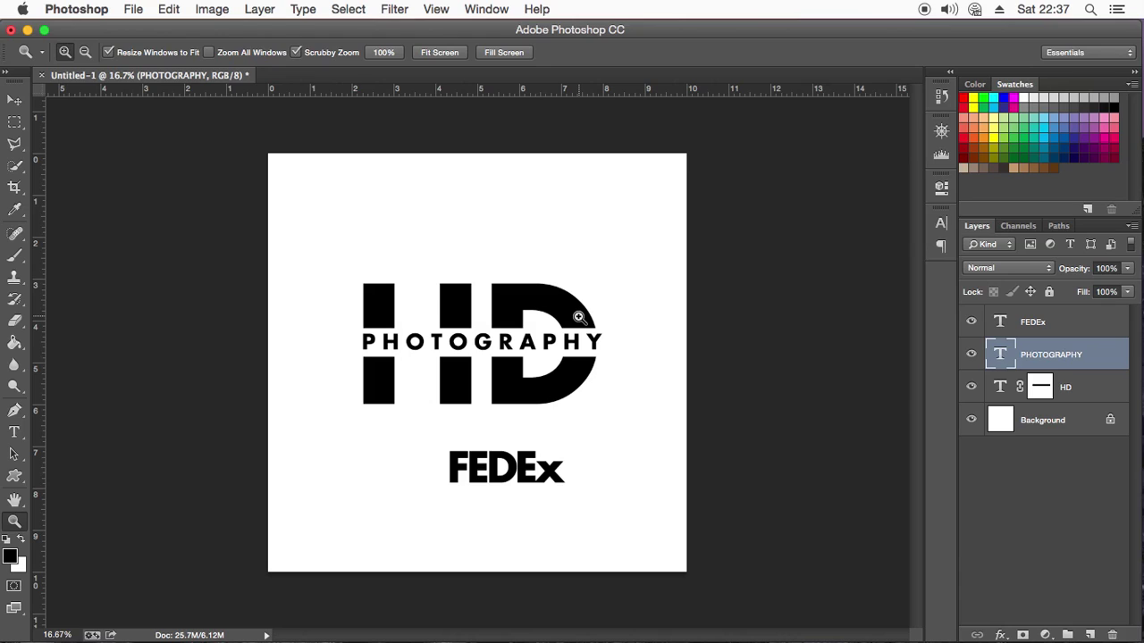
pyautogui.click(476, 608)
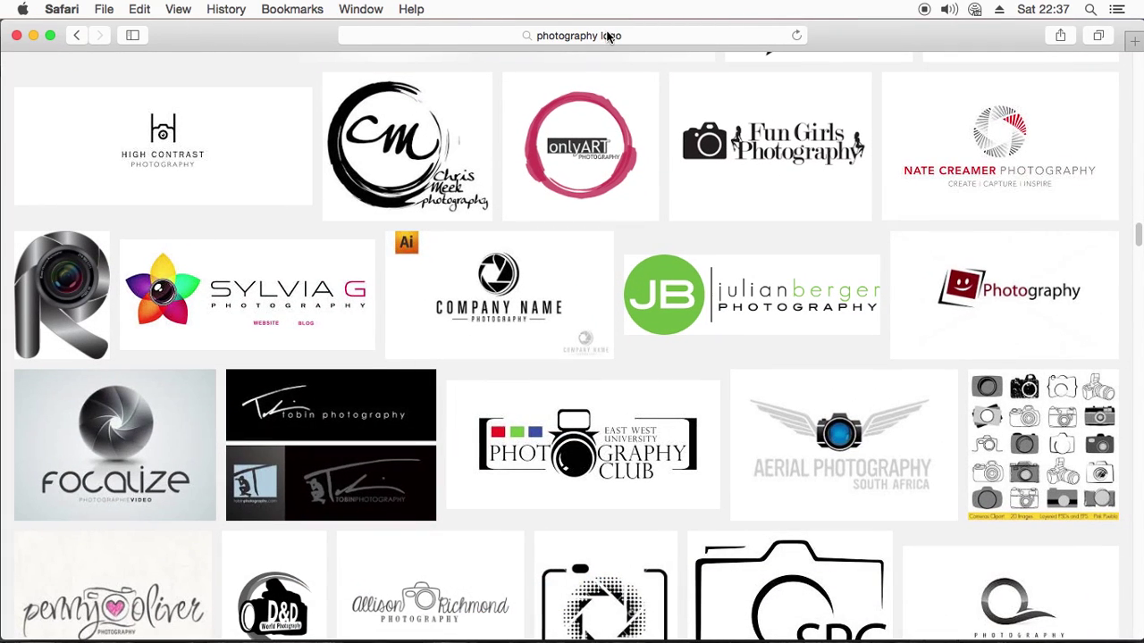
# Enter the HP.photoshop Facebook page address in Safari's address bar and load it
pyautogui.click(649, 36)
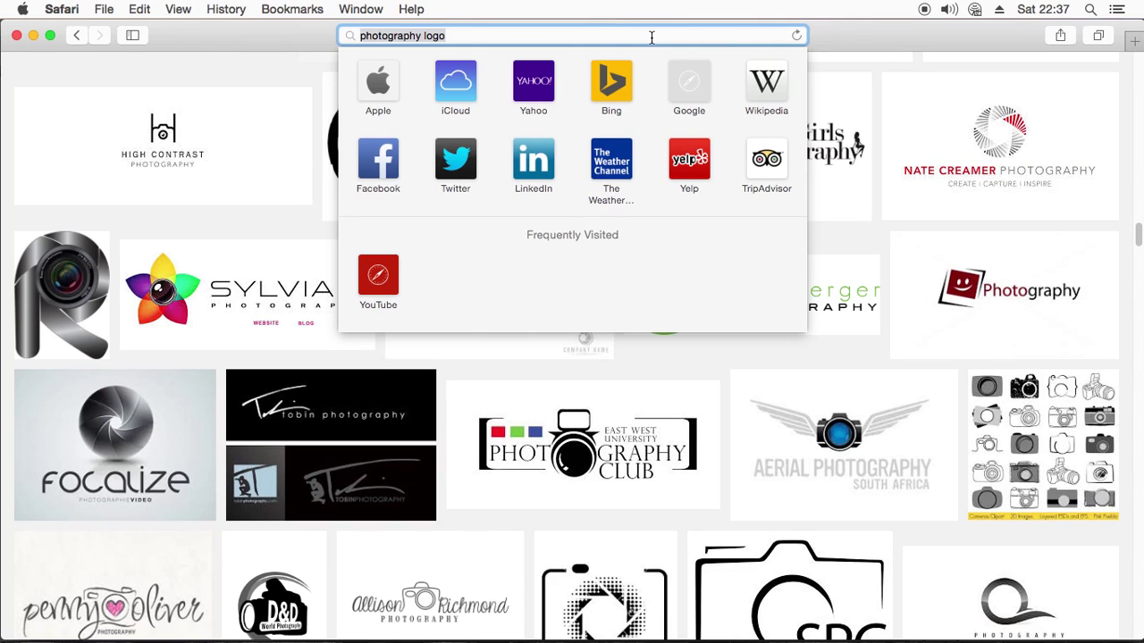
pyautogui.write('ffac')
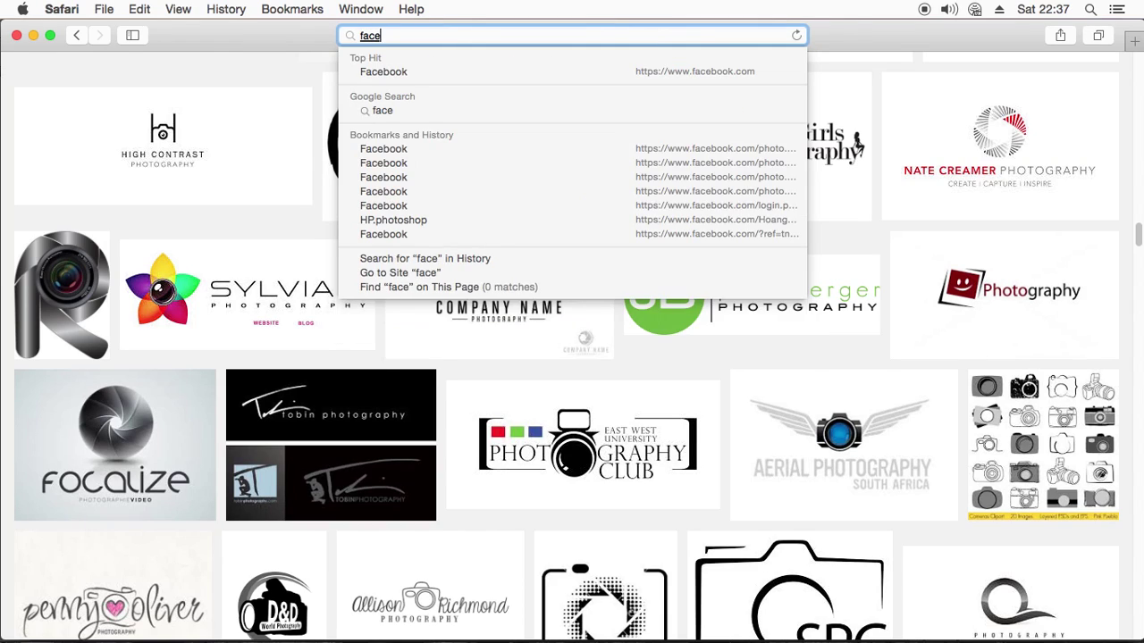
pyautogui.write('ebook/')
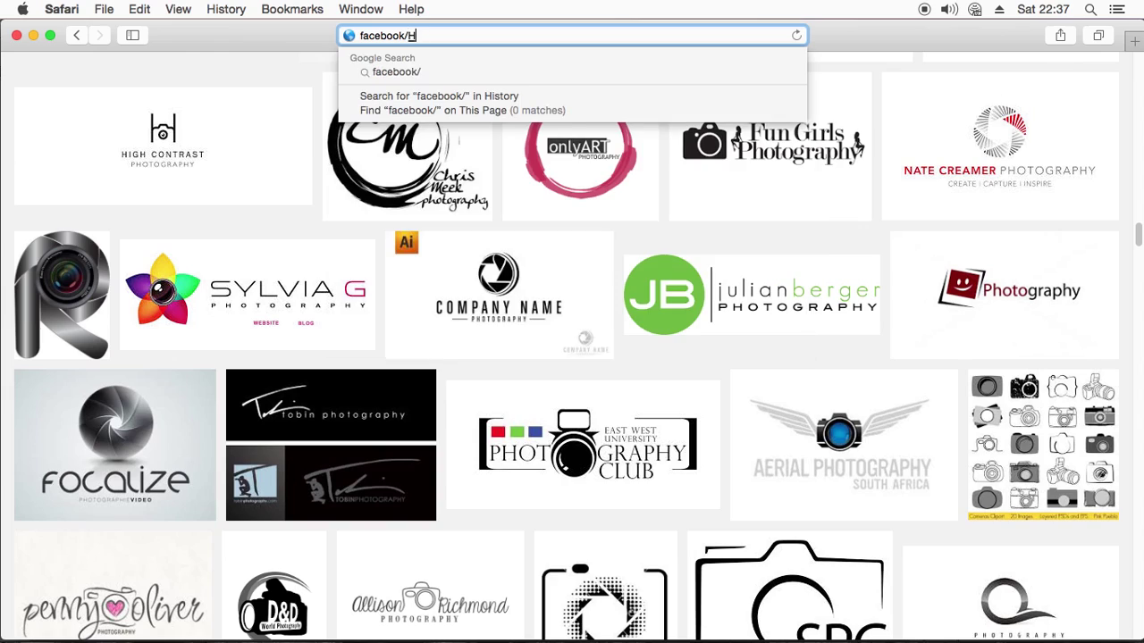
pyautogui.write('HoangPhucPhoto')
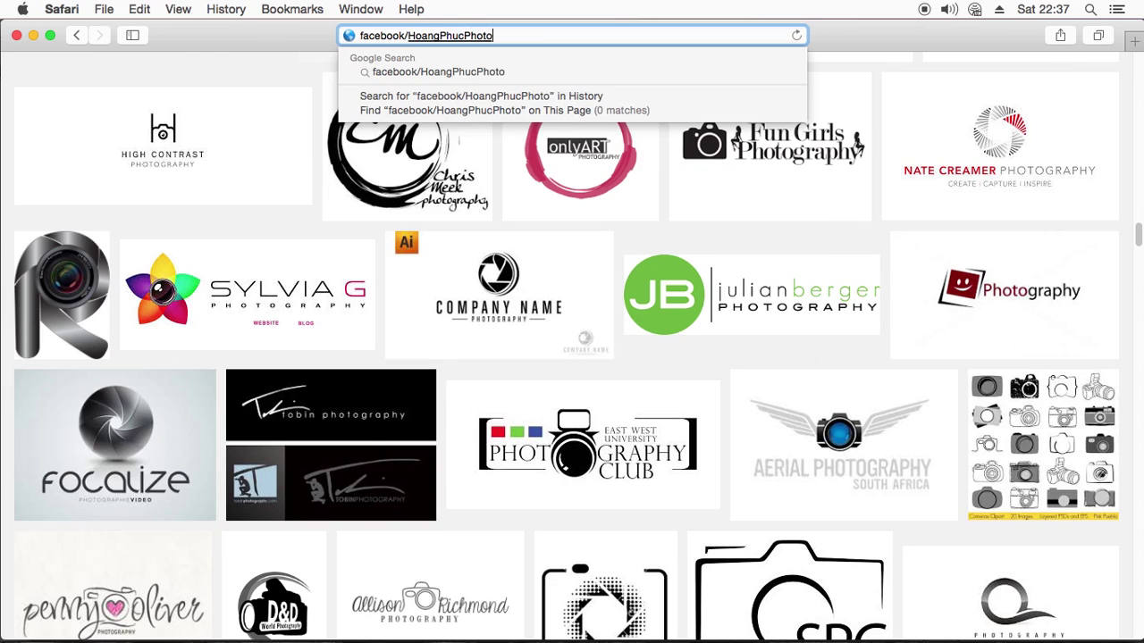
pyautogui.write('shop')
pyautogui.press('Return')
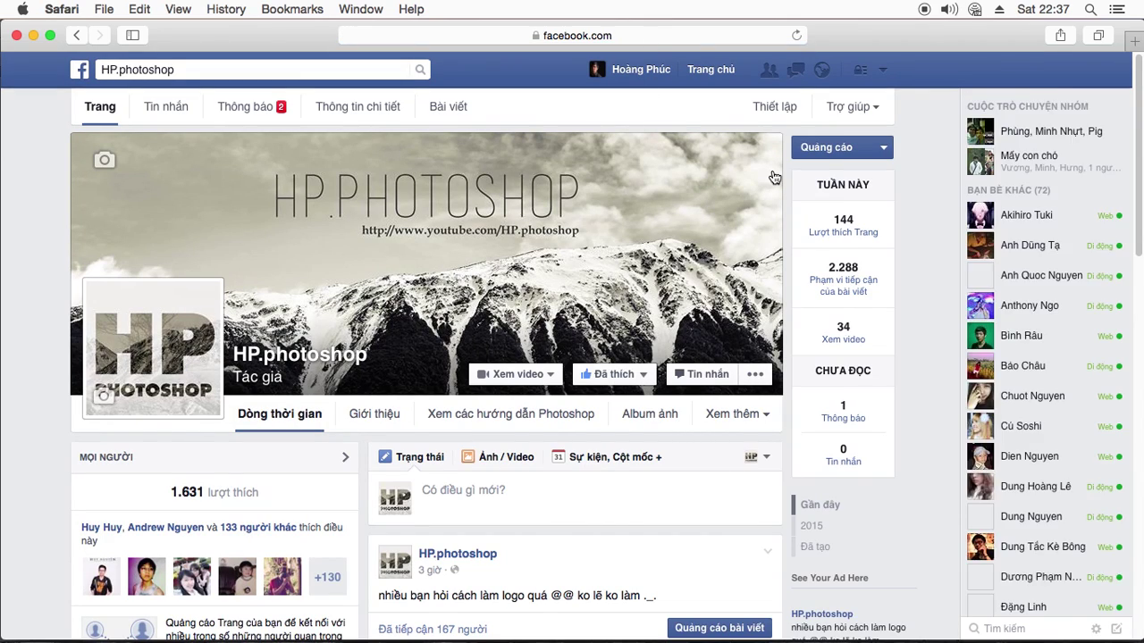
# Expand the first logo post's comments, including the hidden remaining comment
pyautogui.scroll(-5, 1139, 105)
pyautogui.scroll(3, 1140, 105)
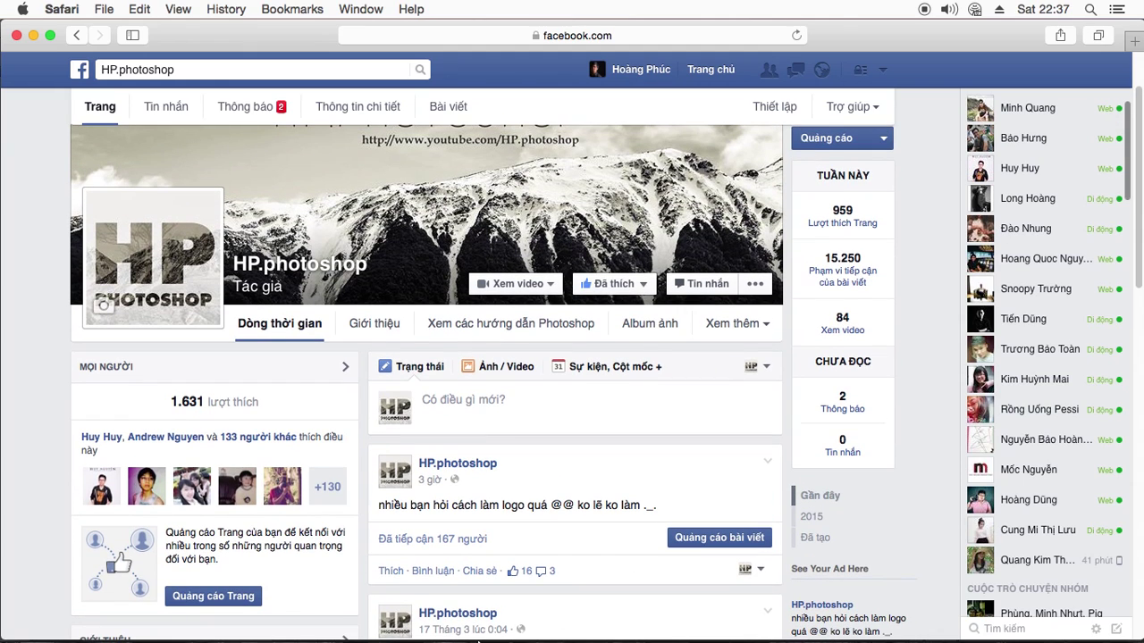
pyautogui.click(545, 572)
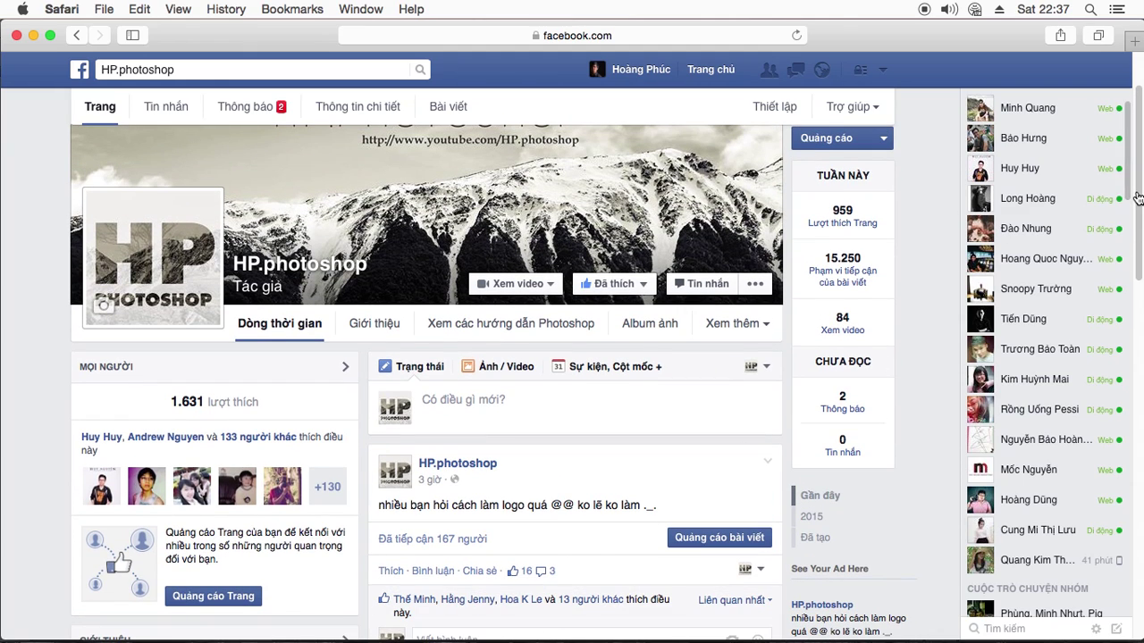
pyautogui.scroll(-2, 1135, 223)
pyautogui.scroll(-3, 1141, 285)
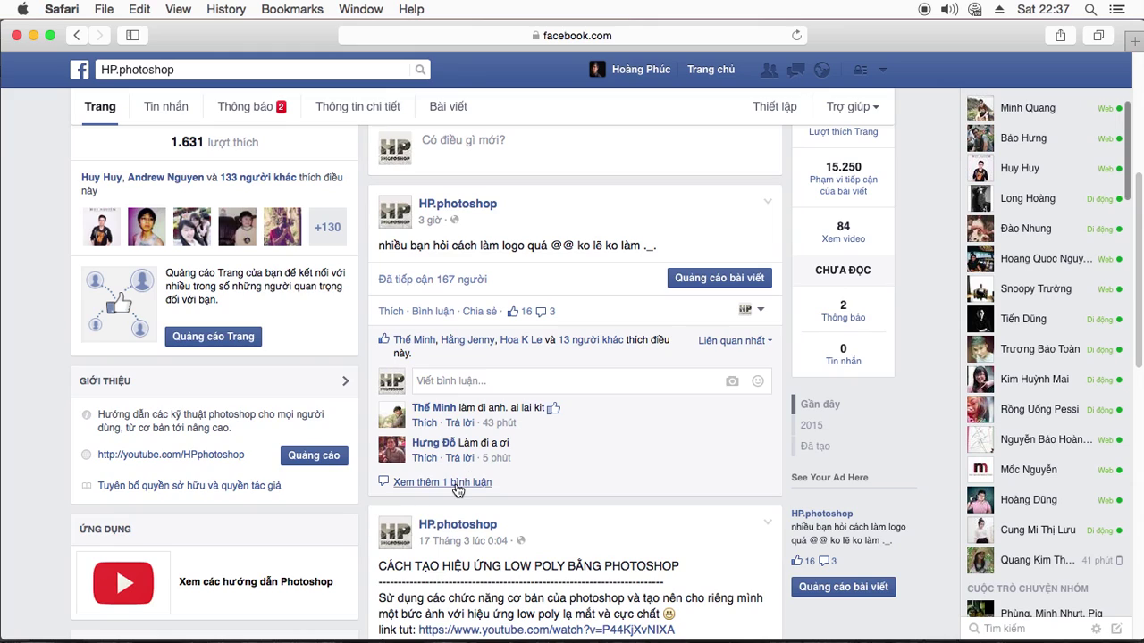
pyautogui.click(429, 482)
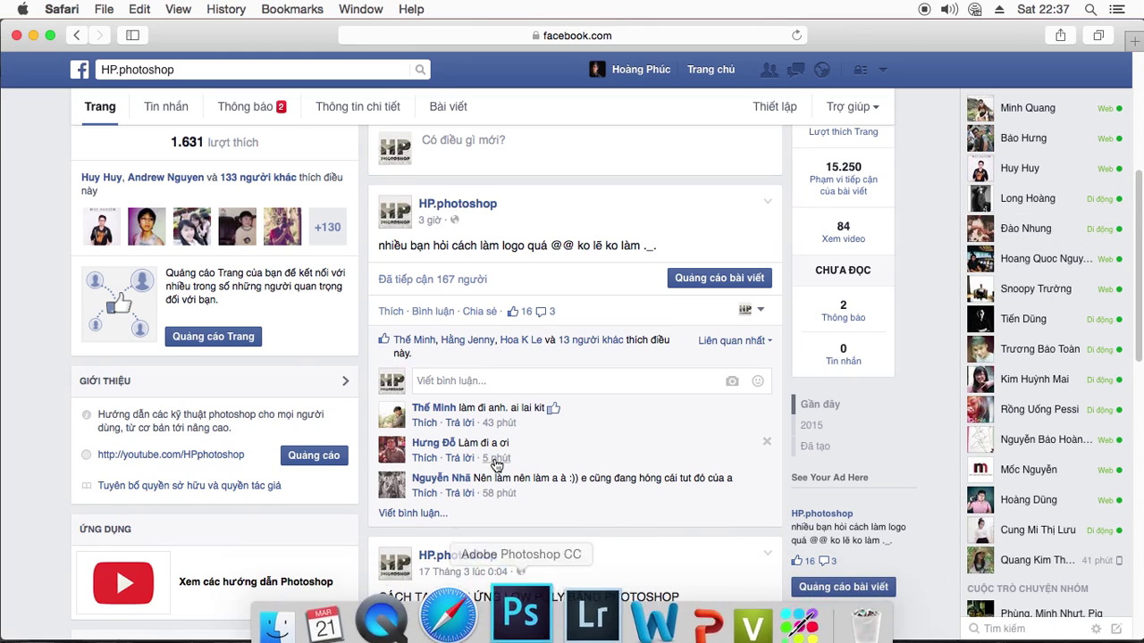
# Post the reply "mình làm r nè :))" under the logo post
pyautogui.click(468, 380)
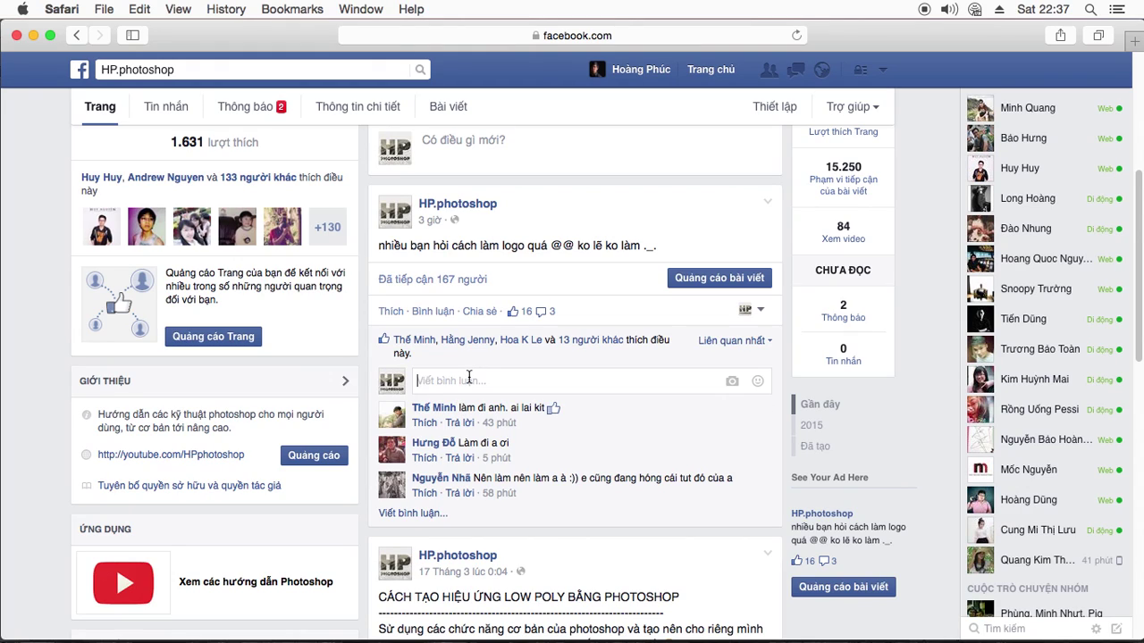
pyautogui.write('minh')
pyautogui.press('Return')
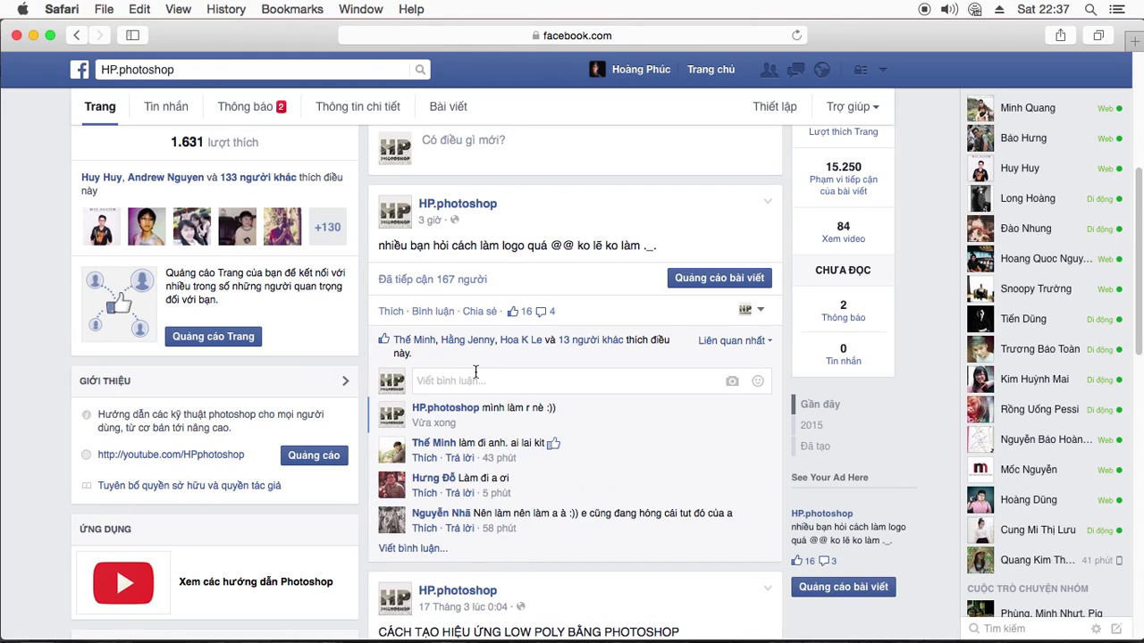